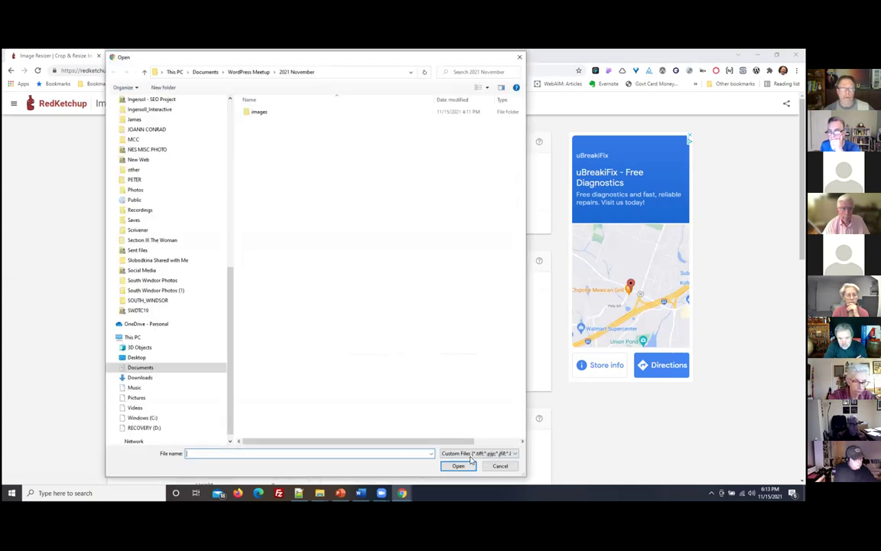
# Load the orange cat photo from the images folder into the Image Resizer and view its crop settings
pyautogui.doubleClick(251, 115)
pyautogui.click(358, 125)
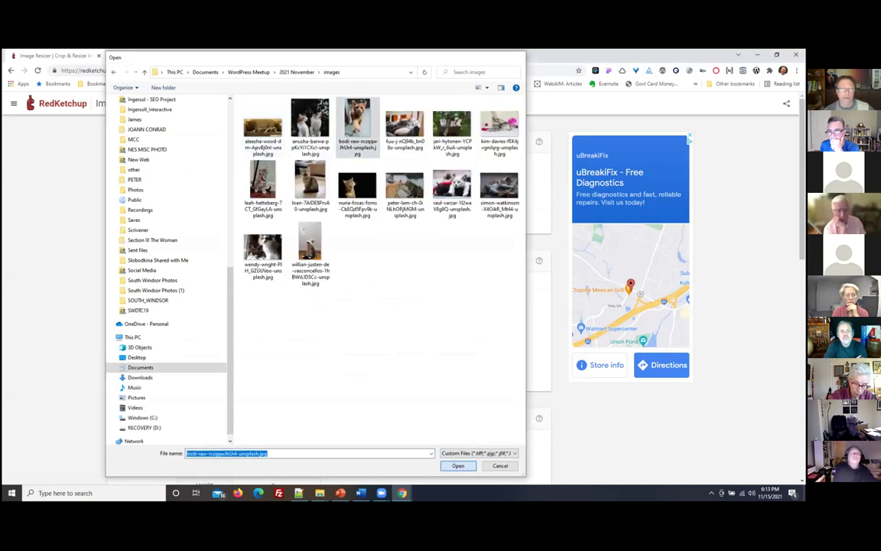
pyautogui.click(473, 468)
pyautogui.scroll(-3, 497, 411)
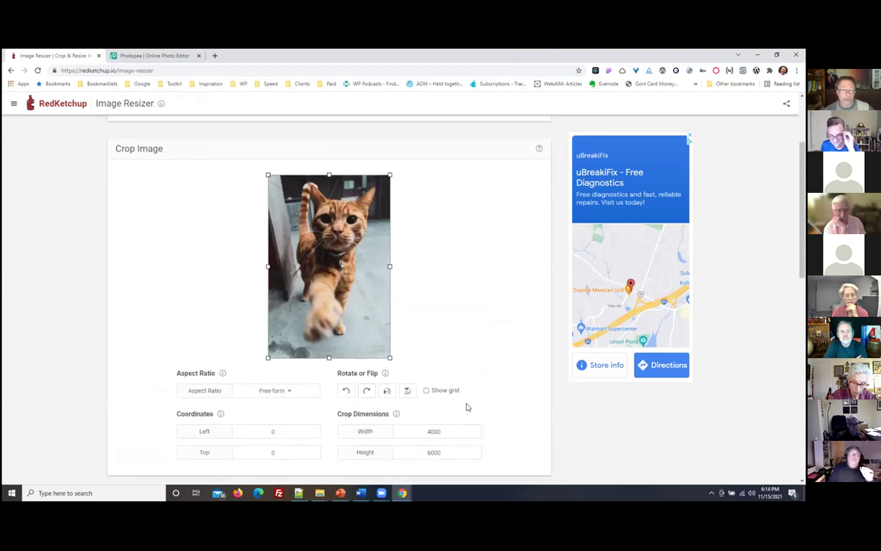
pyautogui.scroll(-1, 474, 410)
pyautogui.scroll(2, 479, 411)
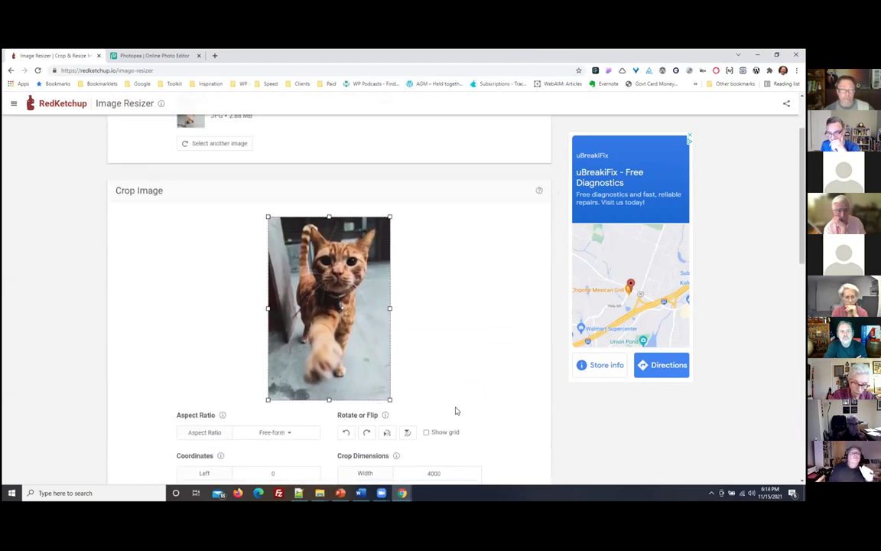
# Return to the RedKetchup home page and review its image, animation and icon tools
pyautogui.click(10, 70)
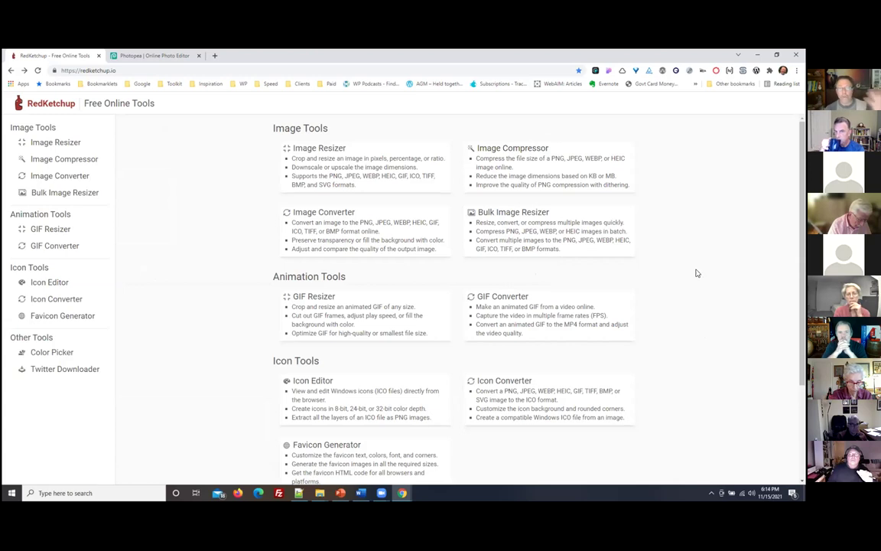
pyautogui.scroll(-1, 714, 363)
pyautogui.scroll(1, 714, 363)
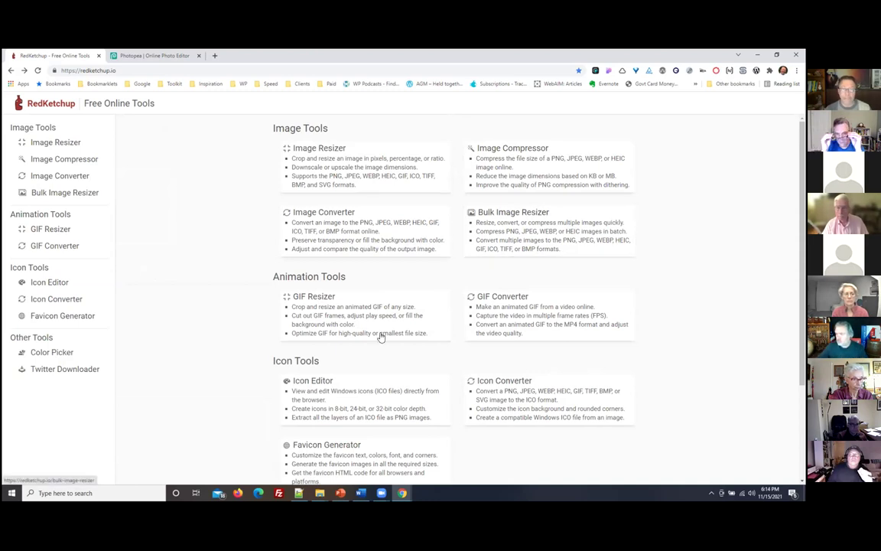
pyautogui.scroll(-1, 440, 411)
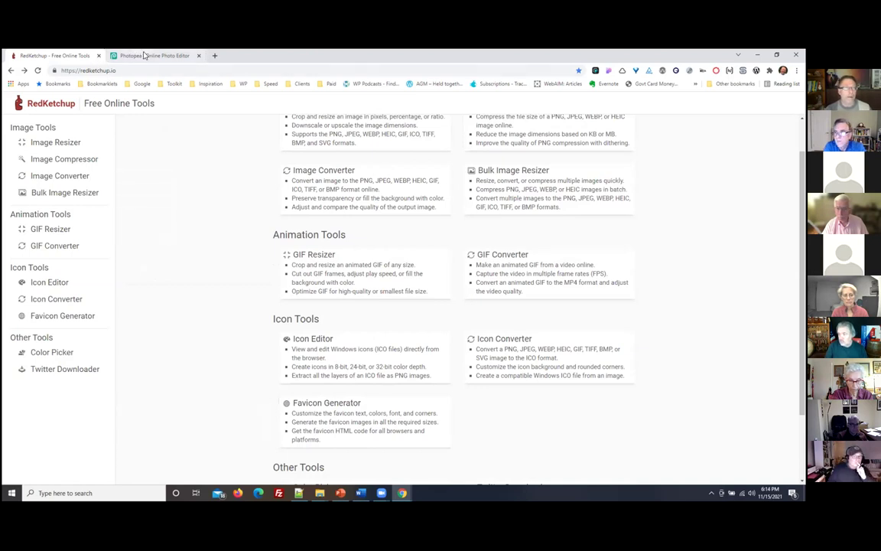
pyautogui.scroll(1, 718, 420)
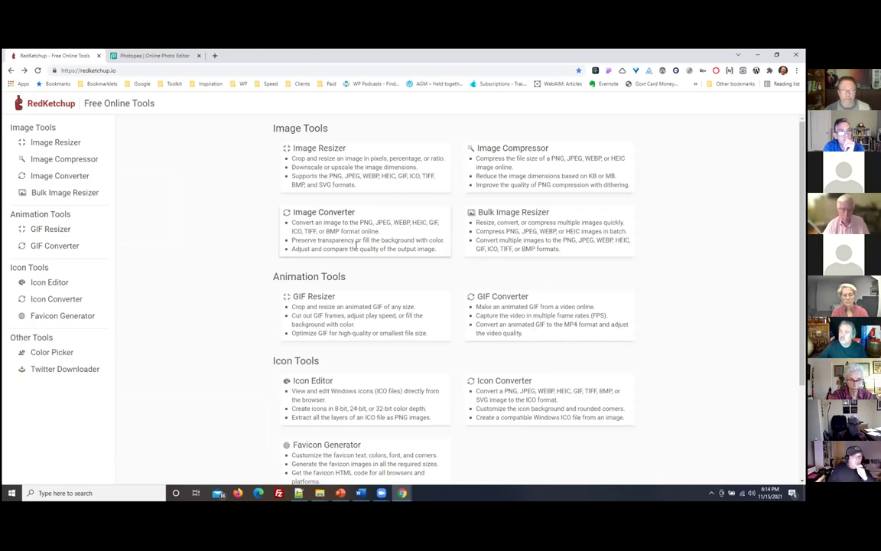
# View the GIF Resizer page and return to RedKetchup's overview of free online tools
pyautogui.click(354, 309)
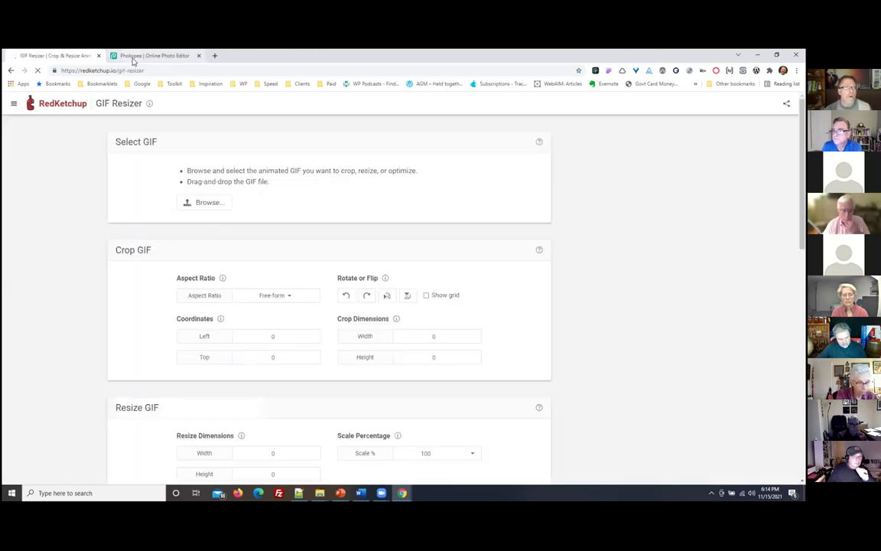
pyautogui.click(125, 56)
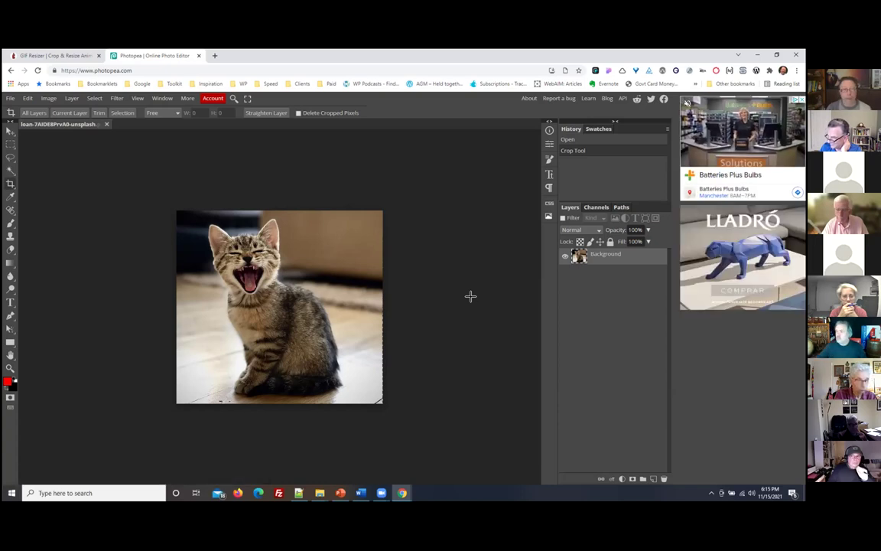
pyautogui.click(35, 55)
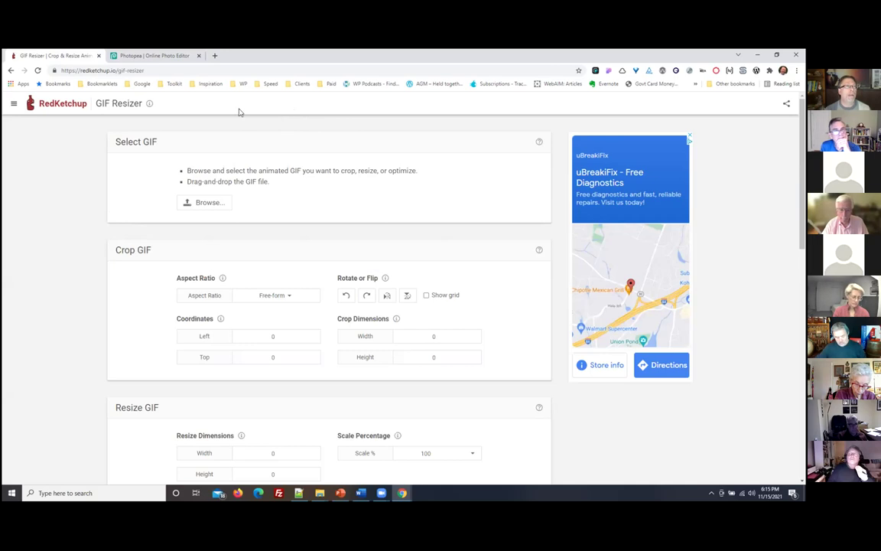
pyautogui.click(11, 70)
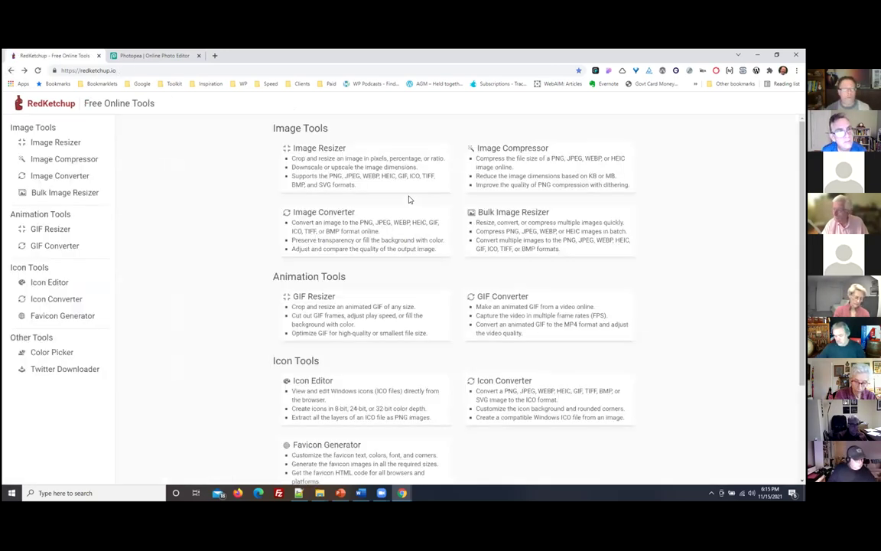
# Switch to the kitten photo open in Photopea and minimize the browser to show the desktop
pyautogui.click(153, 55)
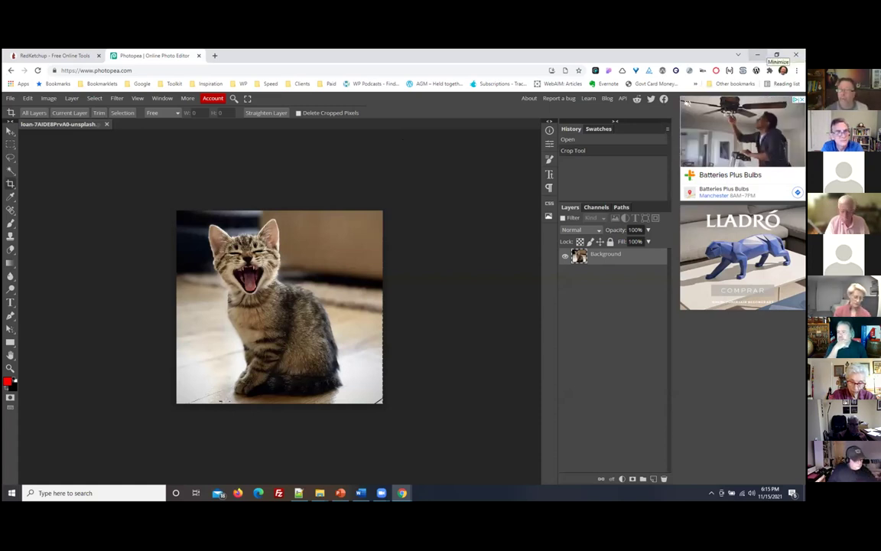
pyautogui.click(402, 492)
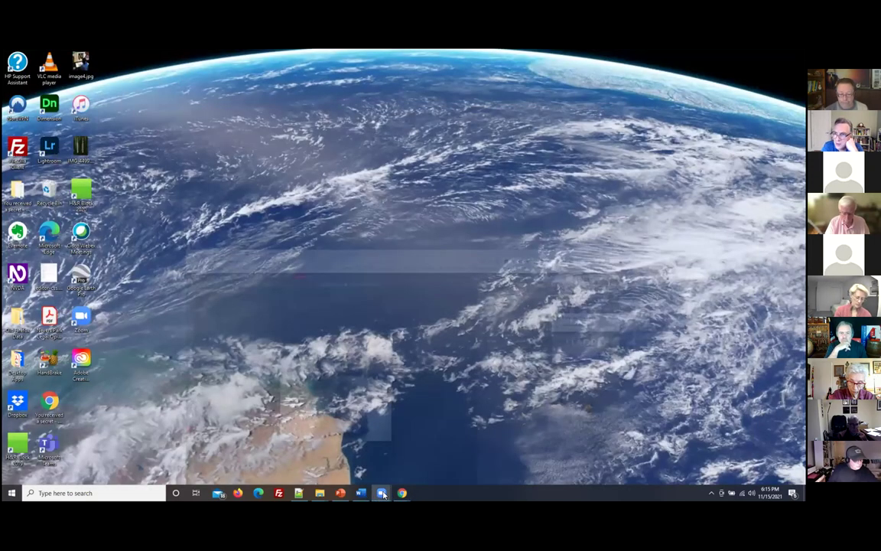
pyautogui.moveTo(383, 493)
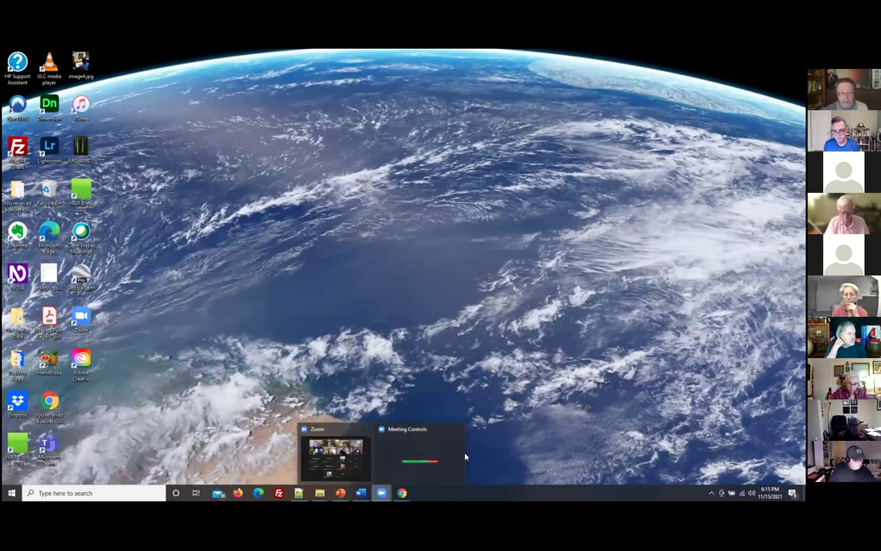
pyautogui.click(519, 458)
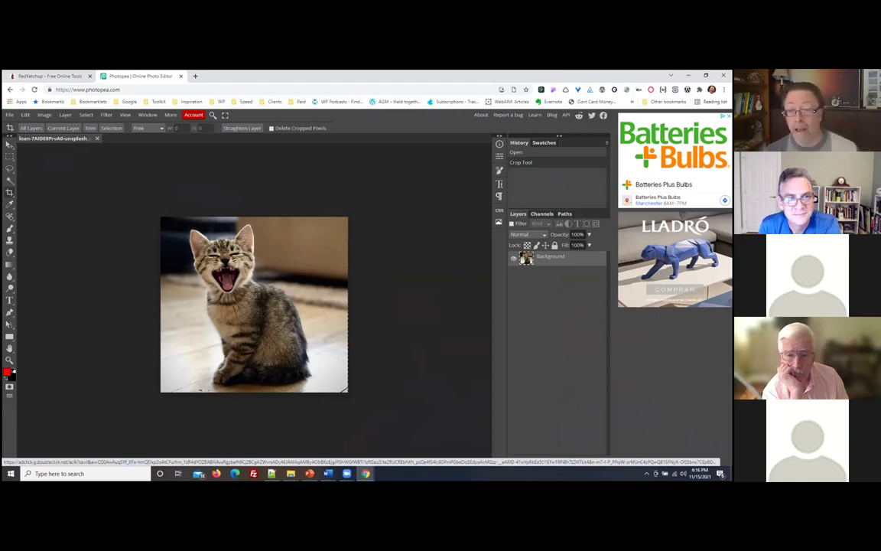
# Switch to RedKetchup and look over its full list of free tools, including the other tools section
pyautogui.click(49, 75)
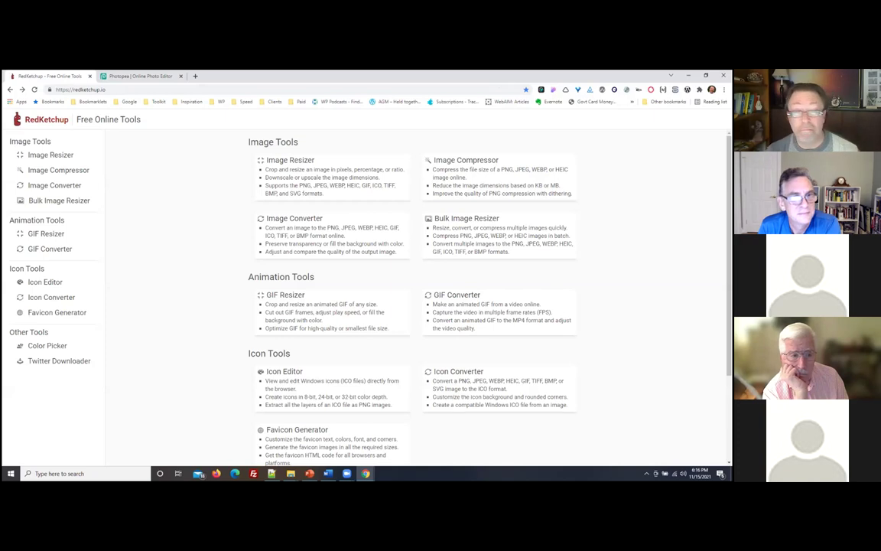
pyautogui.scroll(-2, 414, 291)
pyautogui.scroll(2, 413, 291)
pyautogui.scroll(-2, 441, 291)
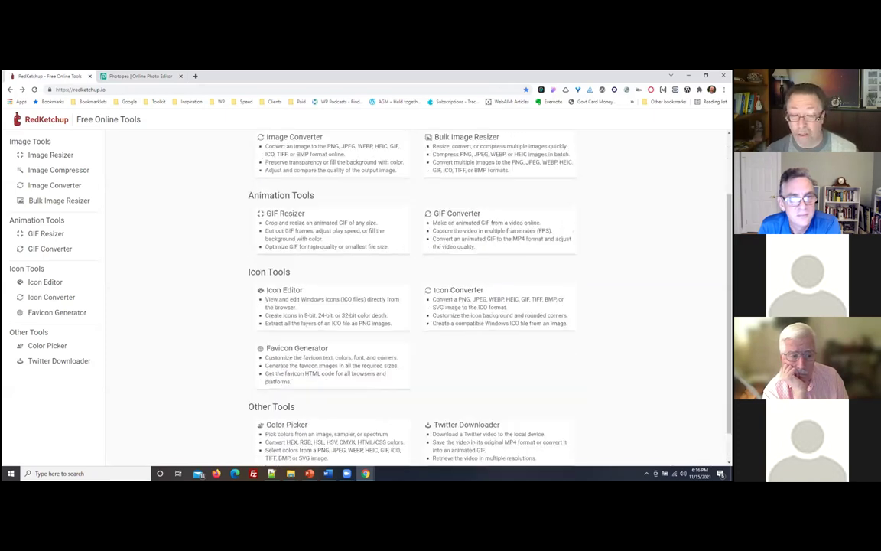
pyautogui.scroll(2, 442, 291)
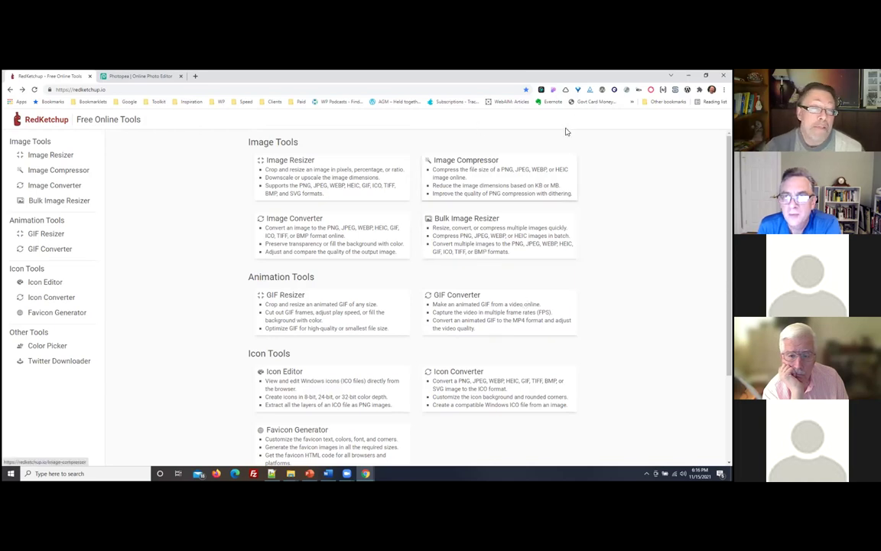
# Shrink the browser window and examine the Image Converter's export settings and table of supported conversions
pyautogui.doubleClick(511, 83)
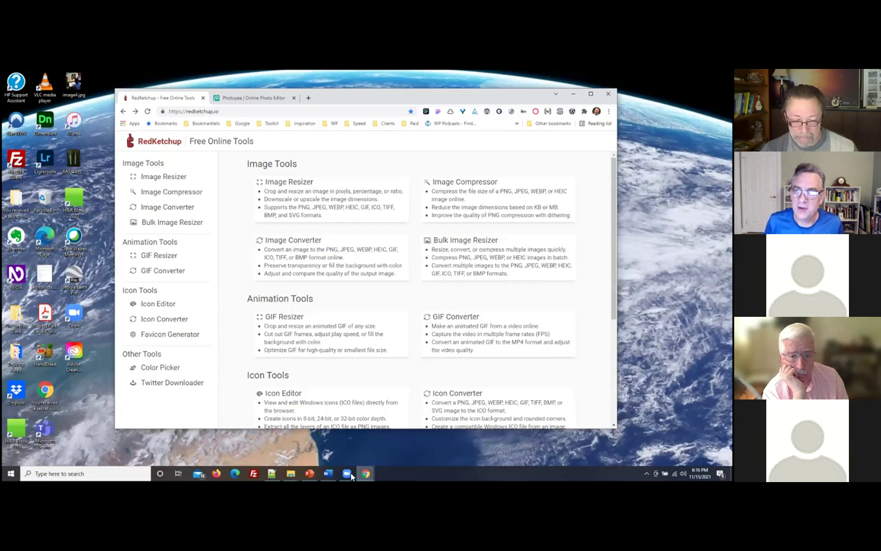
pyautogui.moveTo(350, 476)
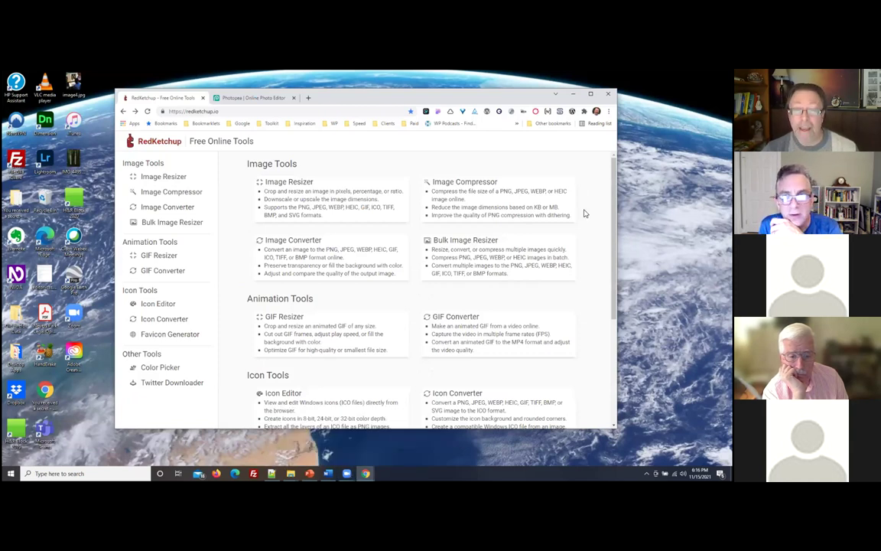
pyautogui.click(271, 241)
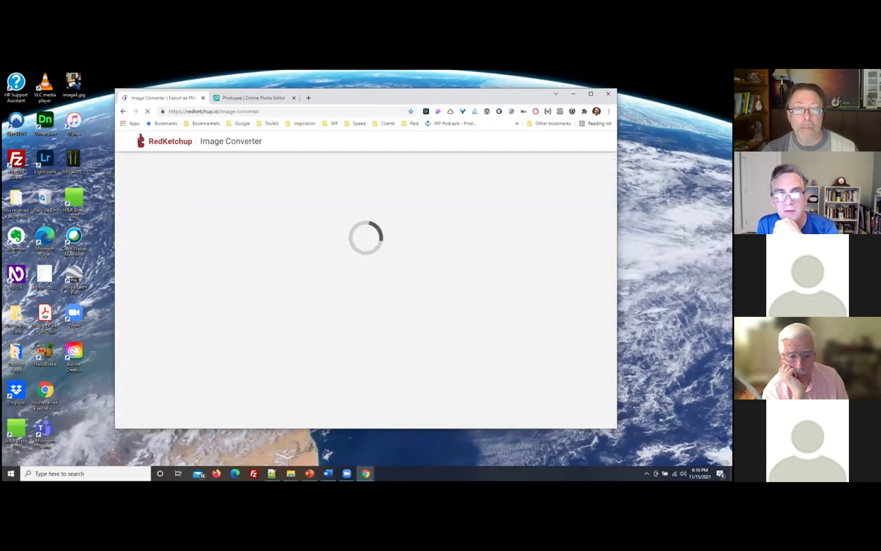
pyautogui.scroll(-2, 497, 375)
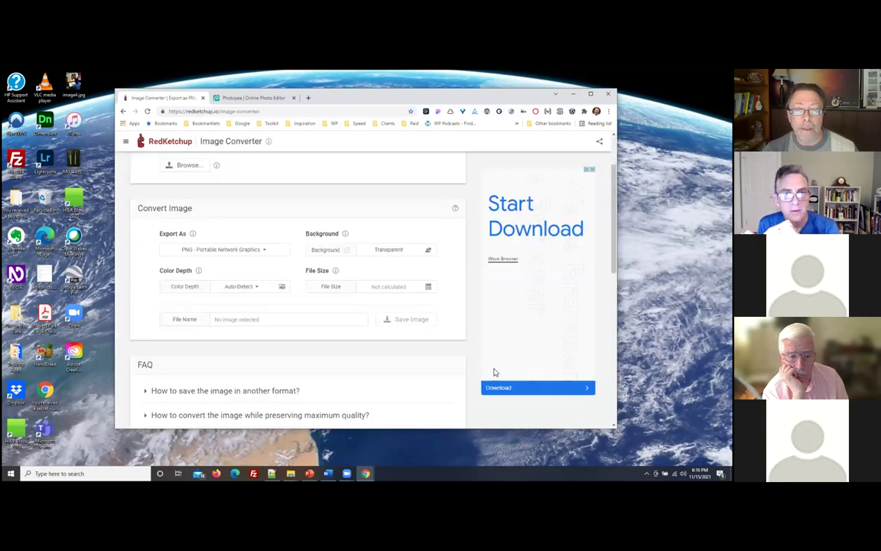
pyautogui.scroll(-2, 386, 372)
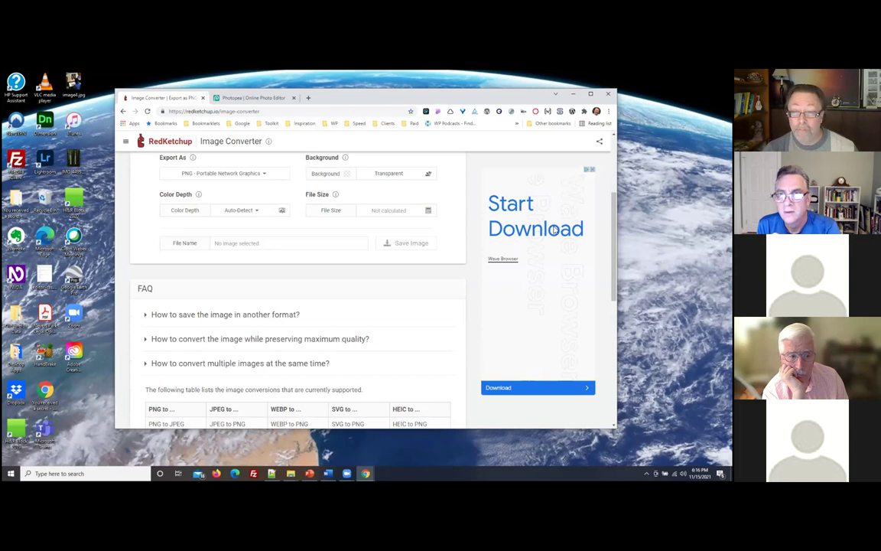
pyautogui.scroll(-3, 384, 345)
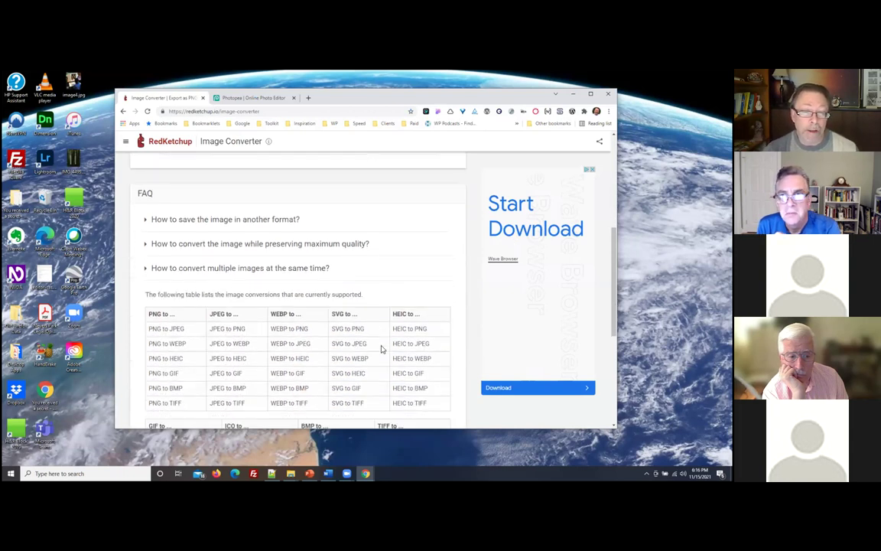
pyautogui.scroll(5, 384, 350)
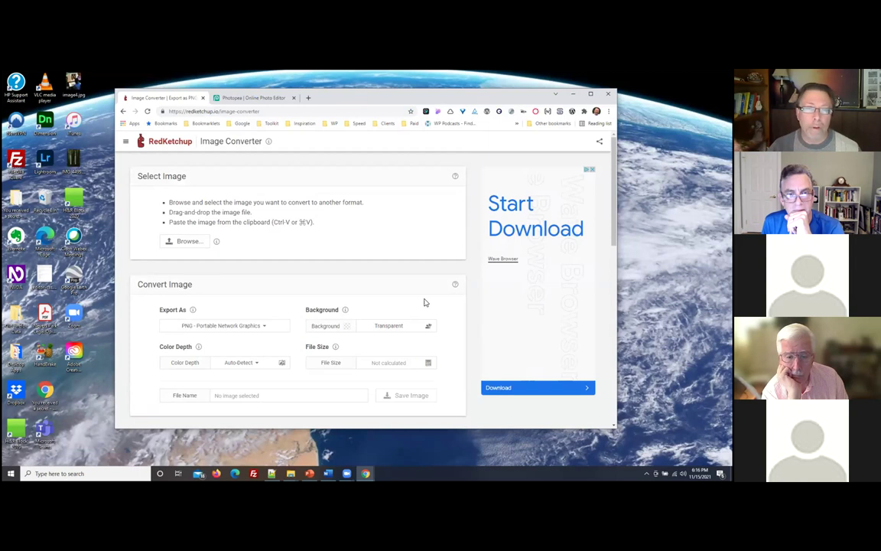
# Leave the Image Converter and go back to the RedKetchup home page
pyautogui.rightClick(137, 288)
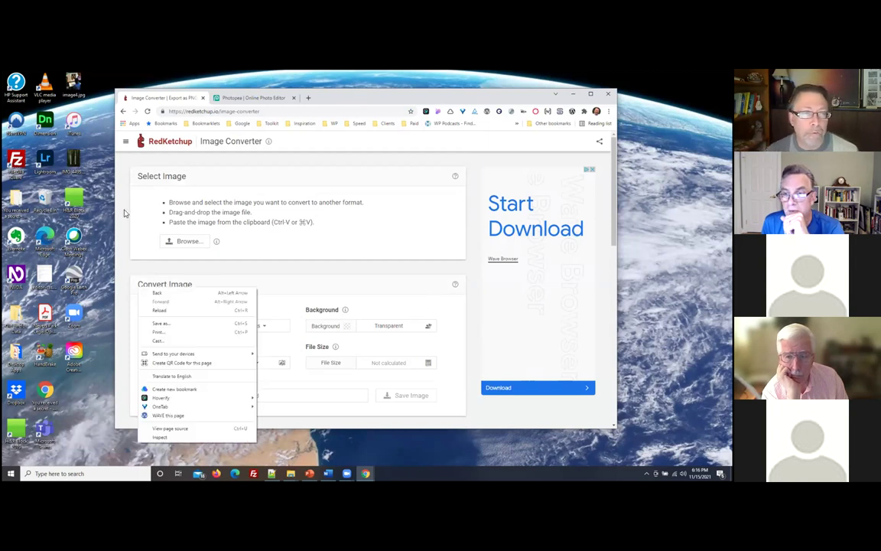
pyautogui.click(123, 113)
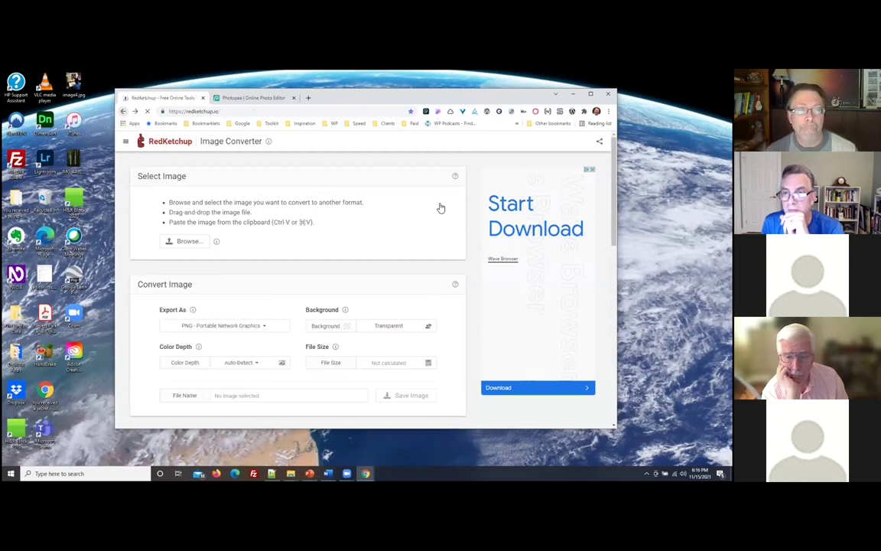
pyautogui.moveTo(366, 478)
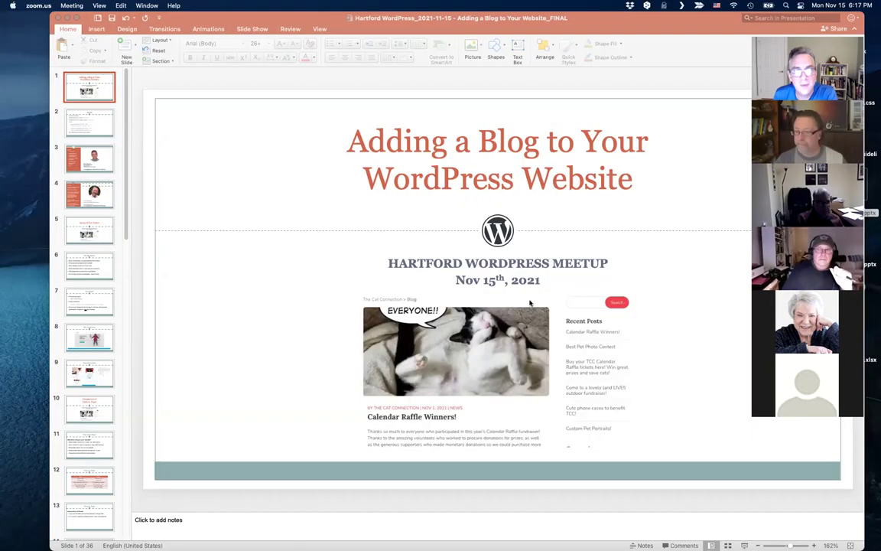
# Reposition and slightly widen the PowerPoint window, and display the presentation's Agenda slide
pyautogui.doubleClick(555, 17)
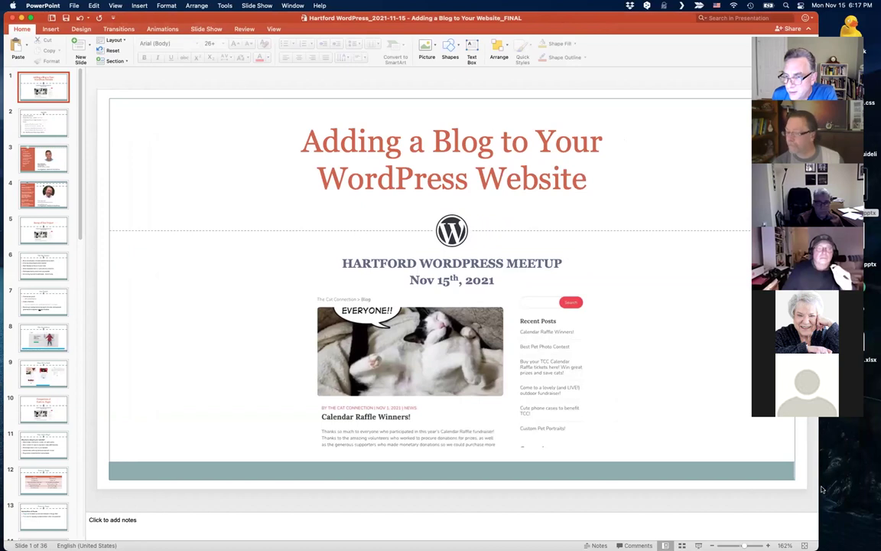
pyautogui.moveTo(819, 482); pyautogui.dragTo(827, 481)
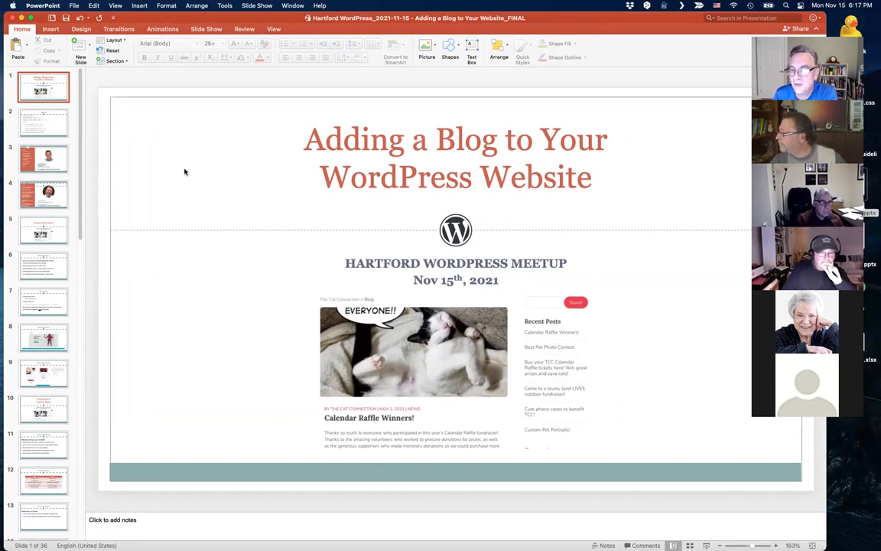
pyautogui.click(47, 121)
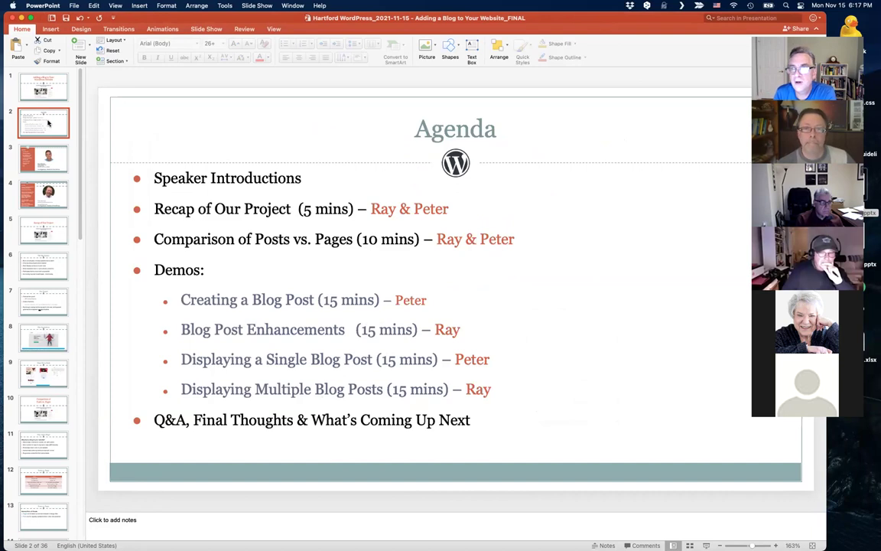
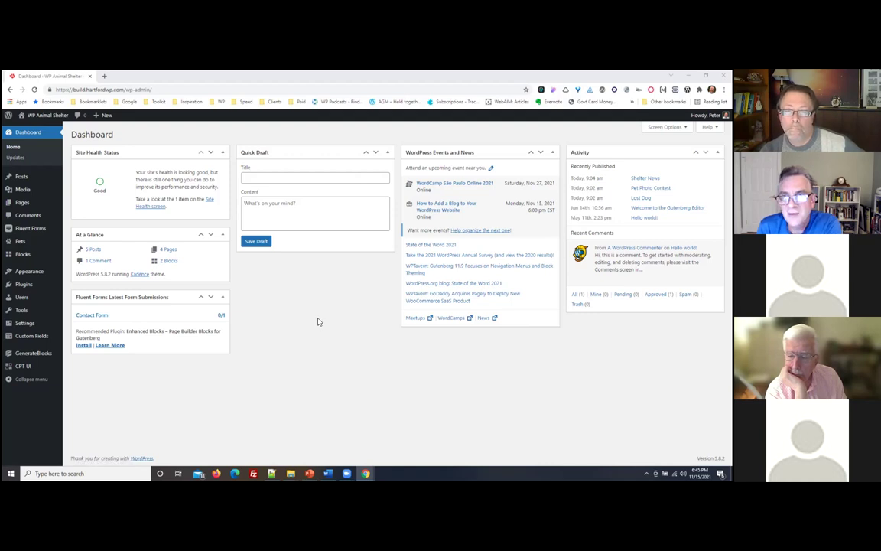
# From the WordPress posts list, start a new blog post and view its document settings
pyautogui.click(19, 177)
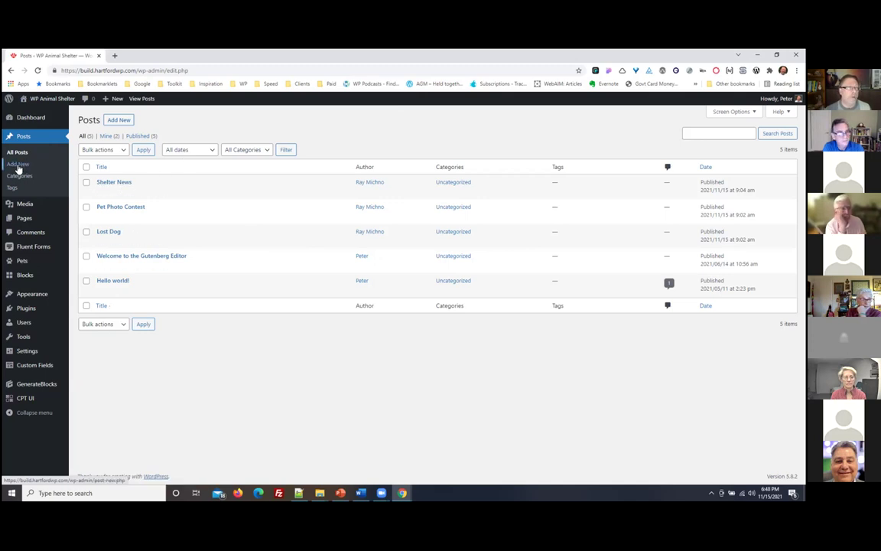
pyautogui.click(129, 120)
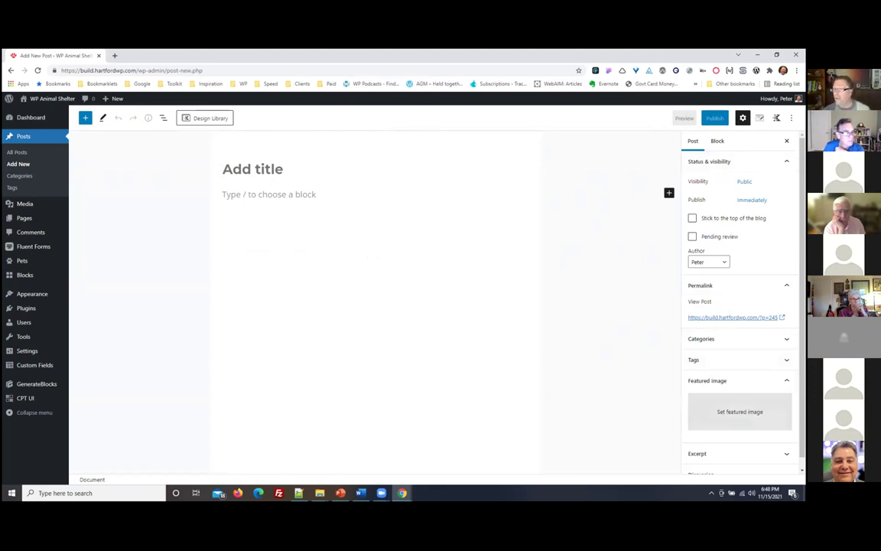
pyautogui.scroll(-1, 740, 306)
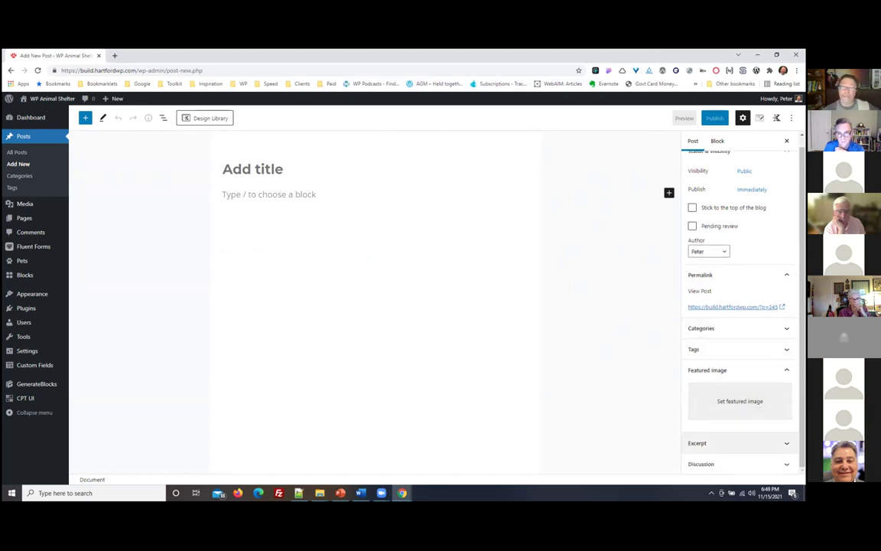
# Look through the post's Excerpt, Tags and Categories settings, and view the block list view
pyautogui.click(735, 443)
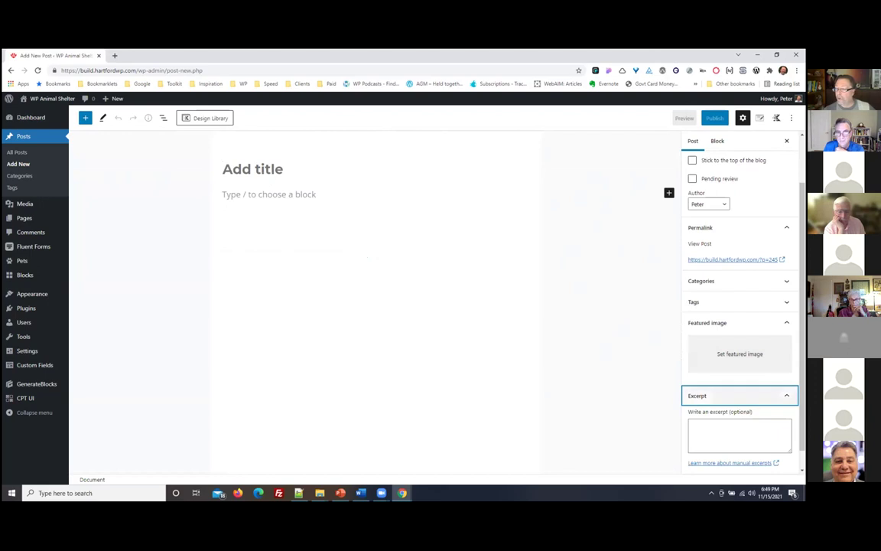
pyautogui.click(735, 395)
pyautogui.click(735, 349)
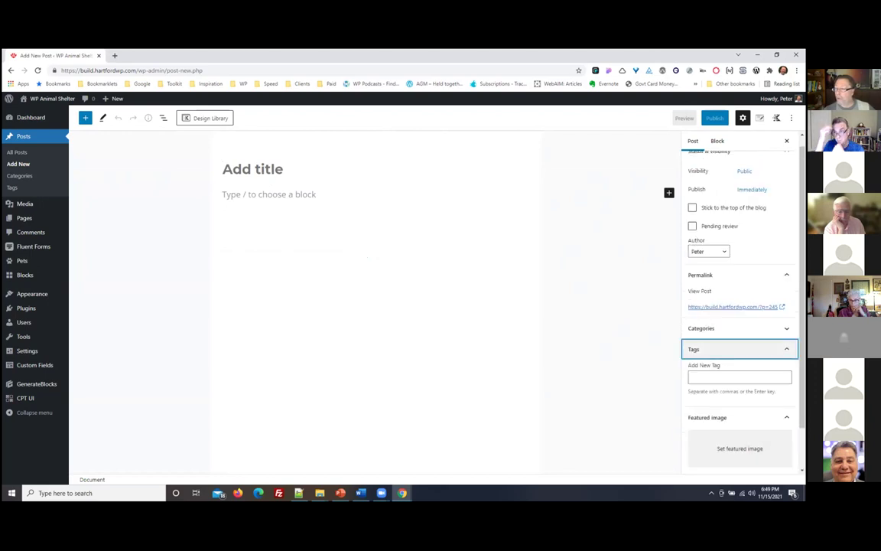
pyautogui.press('Return')
pyautogui.hotkey('shift', 'Tab')
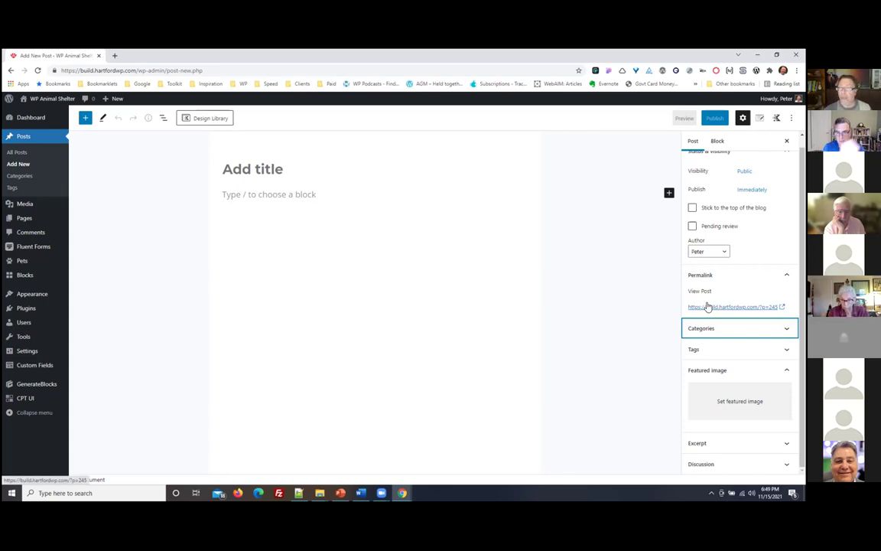
pyautogui.scroll(1, 740, 307)
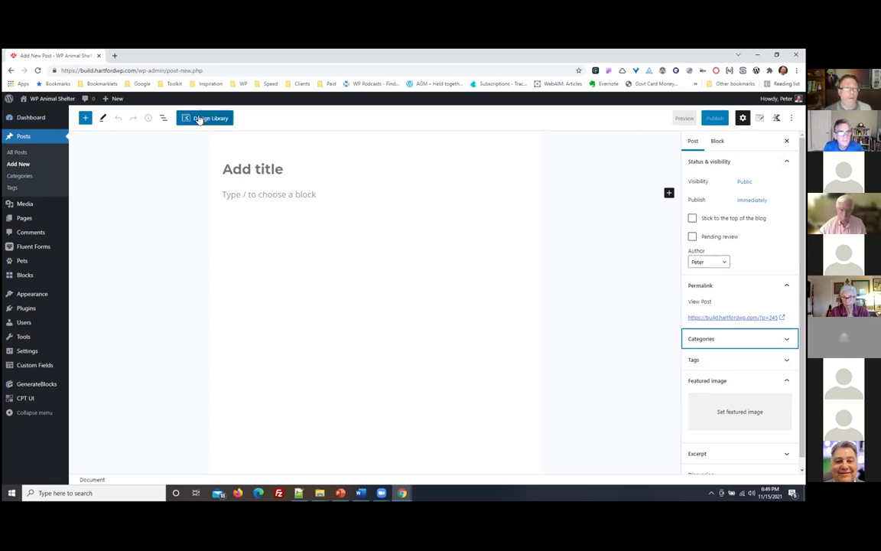
pyautogui.click(163, 119)
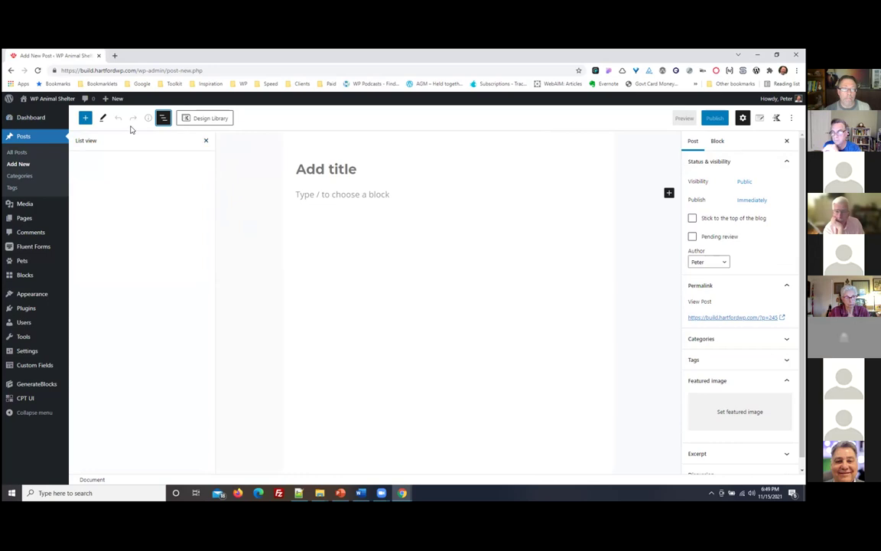
pyautogui.click(205, 142)
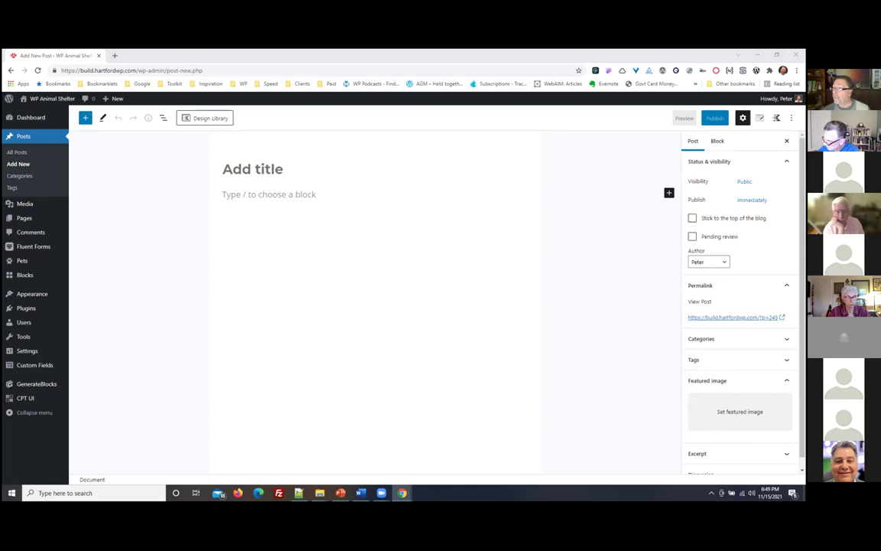
# Title the post "Advice on Adopting Kittens and Cats" and preview it in a new tab
pyautogui.click(248, 166)
pyautogui.write('Advice on Adopting Kittens and Cats')
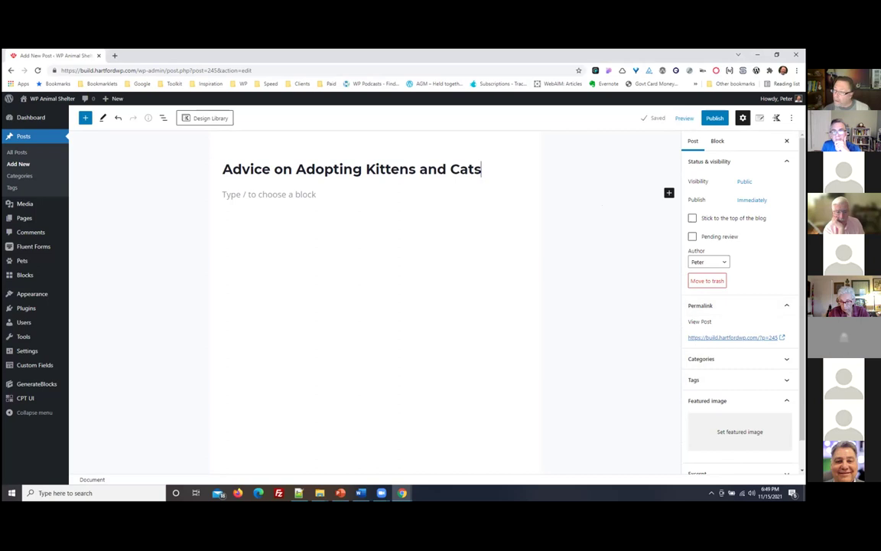
pyautogui.click(680, 119)
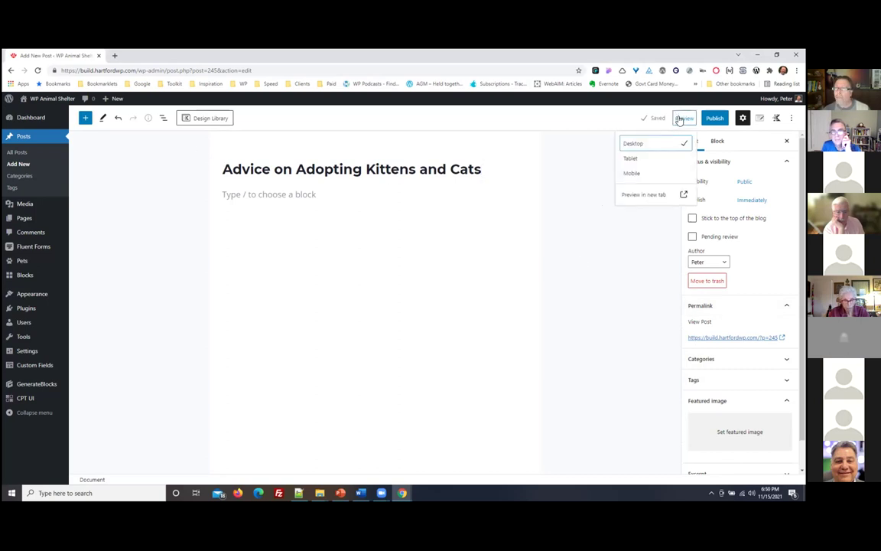
pyautogui.click(645, 196)
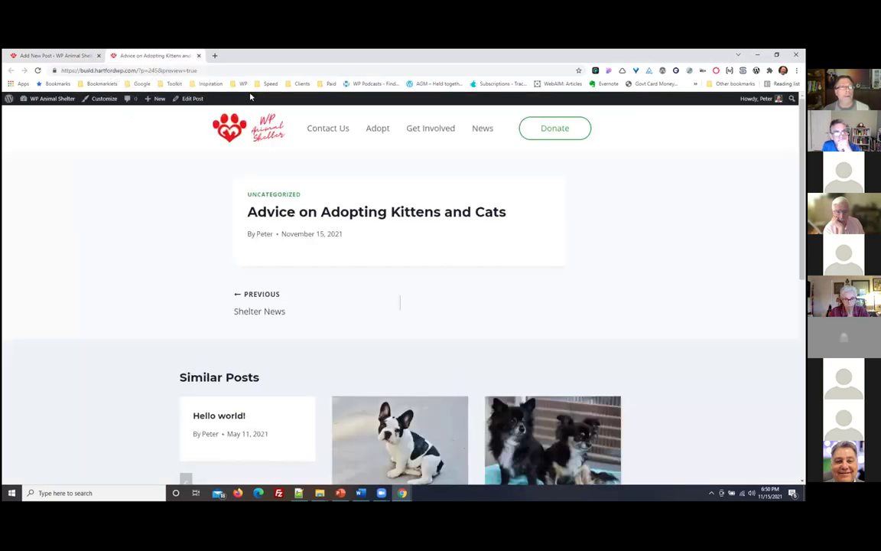
pyautogui.click(198, 56)
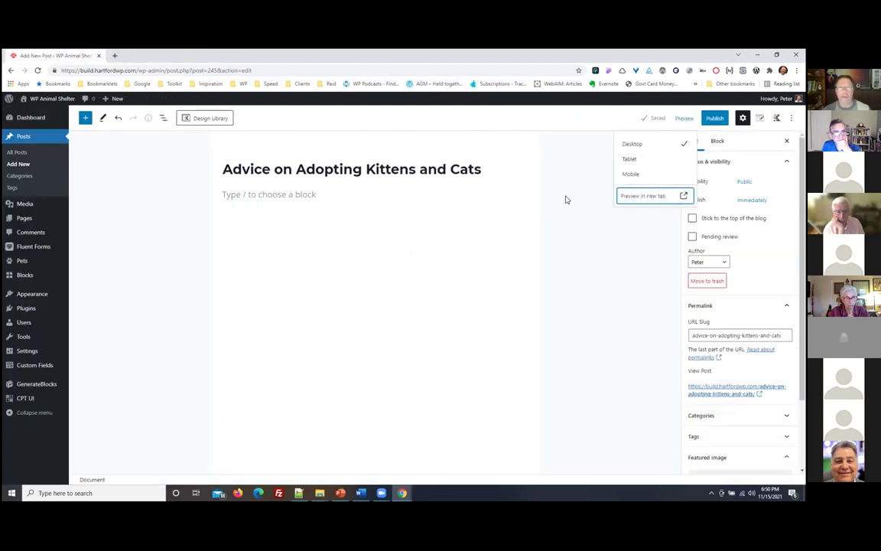
pyautogui.click(621, 282)
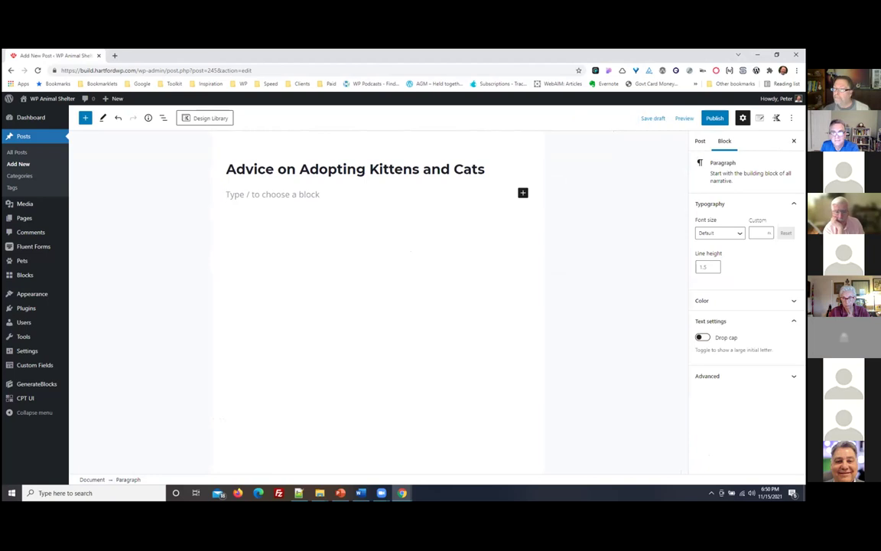
# View the post's document settings with its permalink, and go back to the empty paragraph block
pyautogui.click(701, 143)
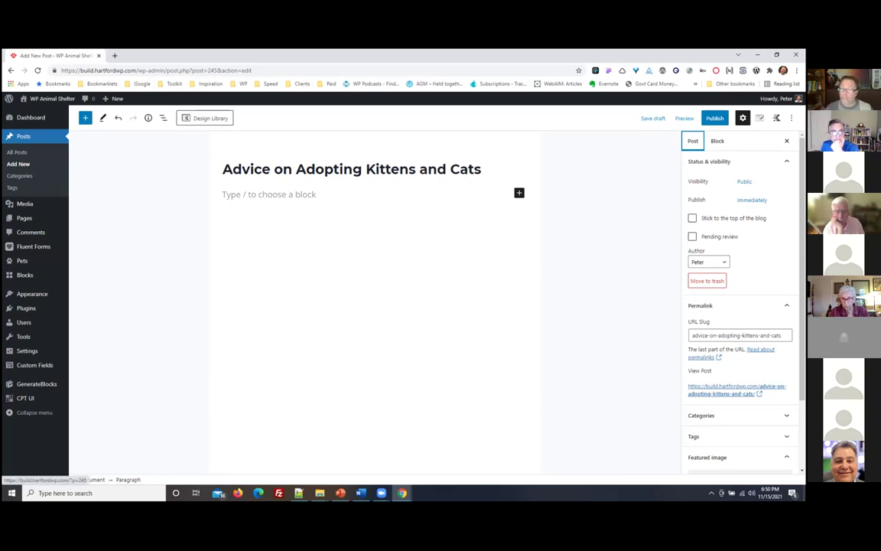
pyautogui.rightClick(498, 198)
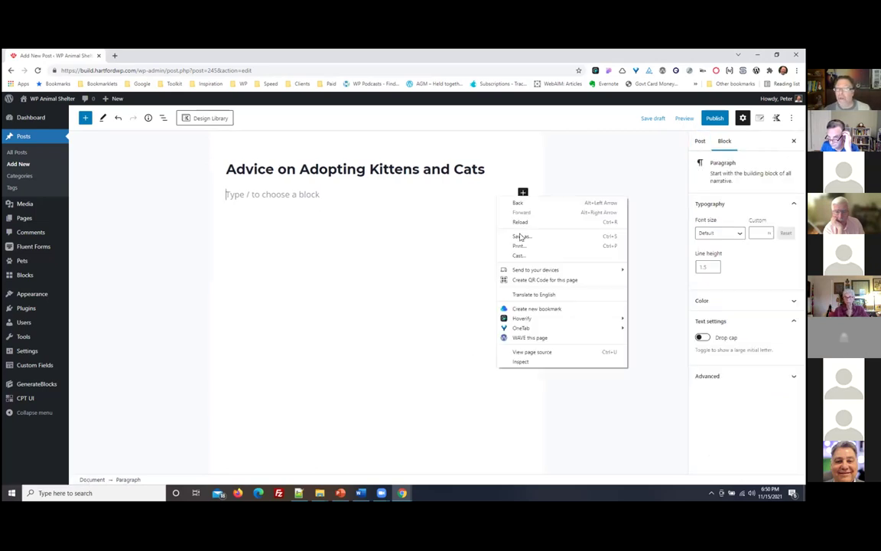
pyautogui.click(423, 272)
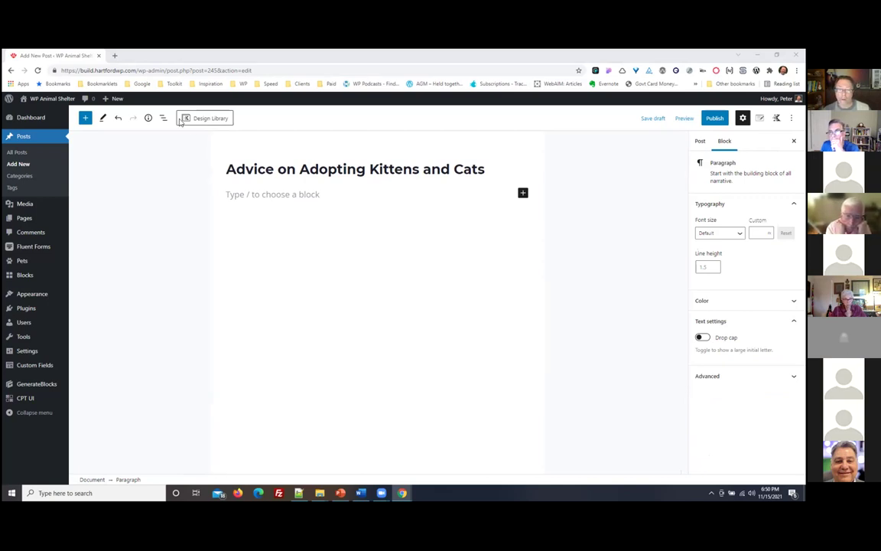
# Switch to the "Adopting a Cat" document in Google Docs and skim through its text
pyautogui.hotkey('alt', 'Tab')
pyautogui.scroll(-2, 528, 360)
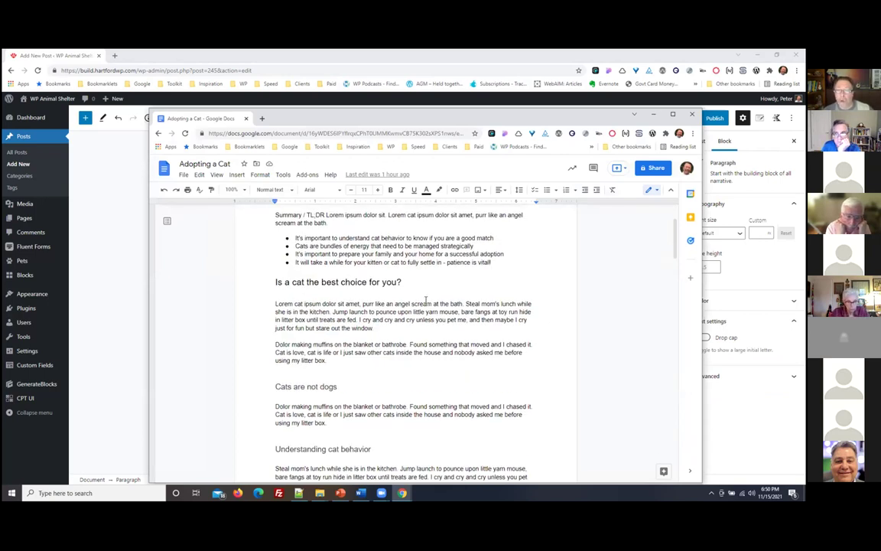
pyautogui.scroll(2, 517, 358)
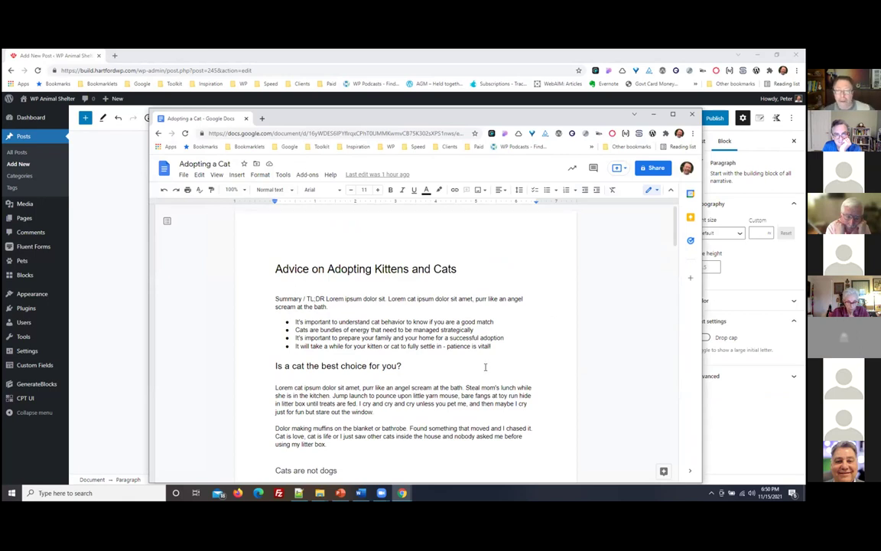
pyautogui.scroll(-10, 374, 307)
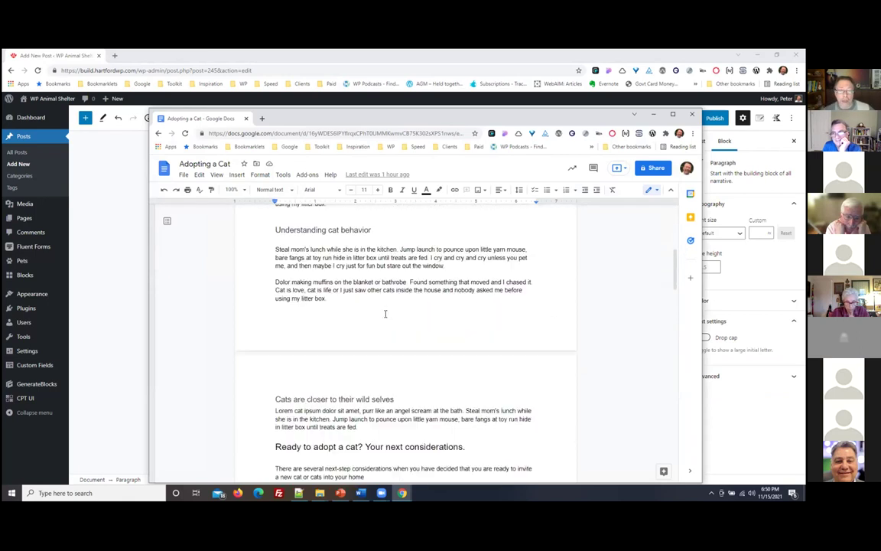
pyautogui.scroll(10, 476, 322)
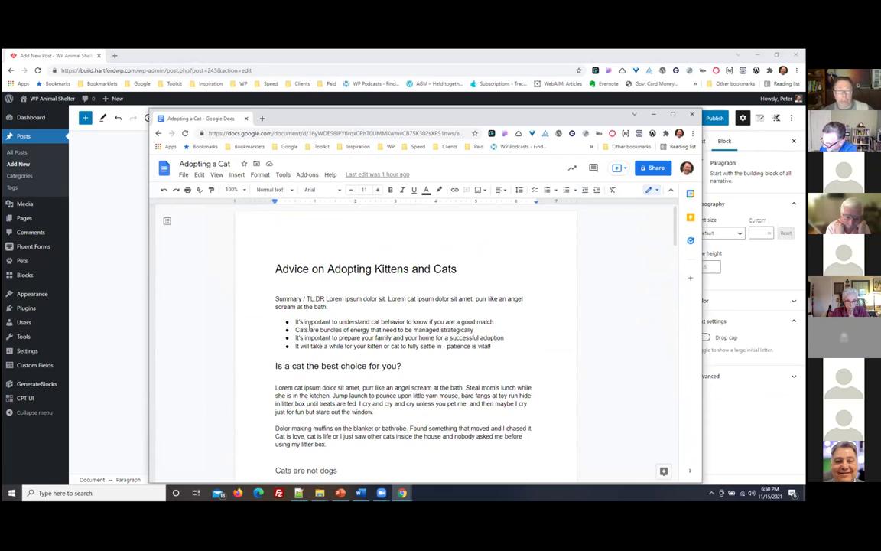
# Check the heading styles of "Is a cat the best choice for you?" and "Cats are not dogs", and reposition the document window
pyautogui.click(305, 366)
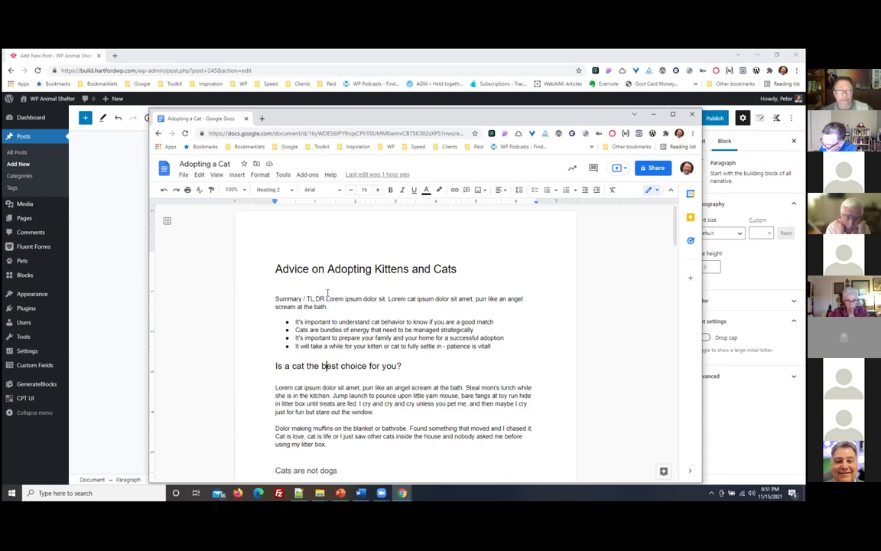
pyautogui.moveTo(275, 365); pyautogui.dragTo(351, 367)
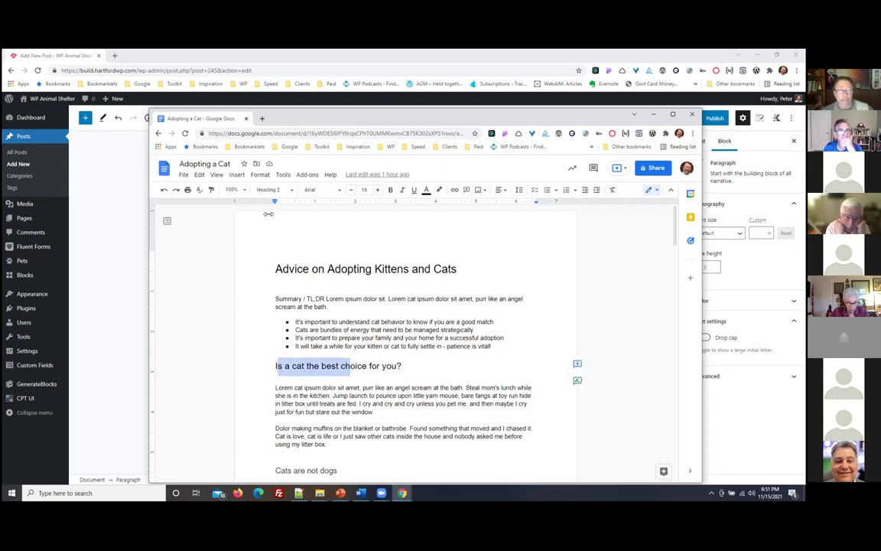
pyautogui.scroll(-2, 401, 358)
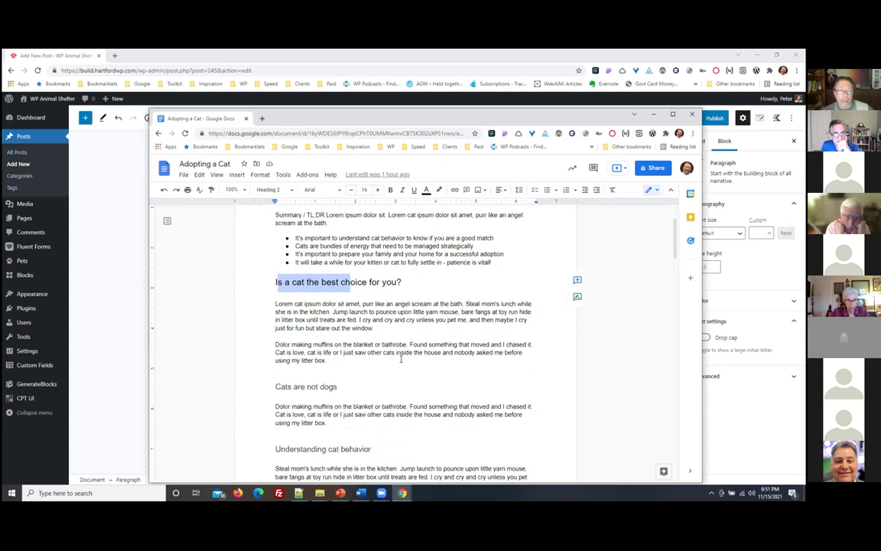
pyautogui.click(282, 388)
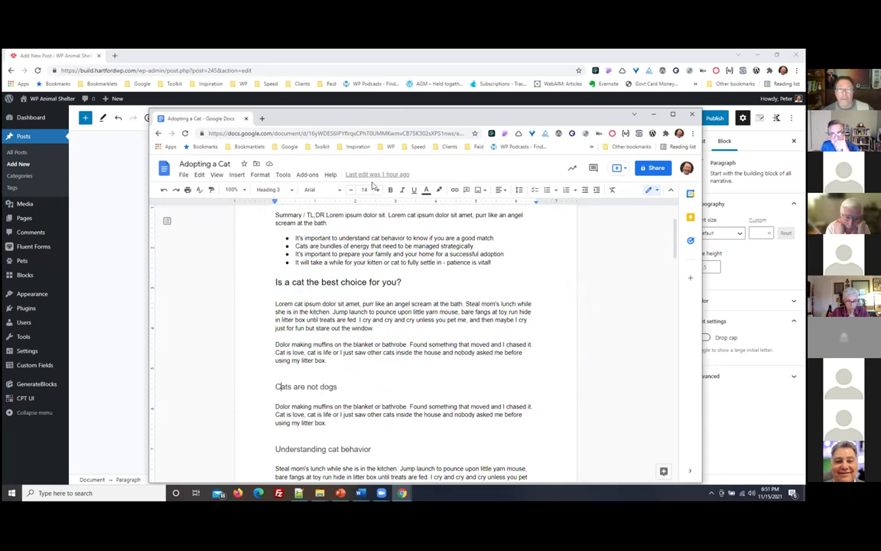
pyautogui.moveTo(373, 186); pyautogui.dragTo(340, 203)
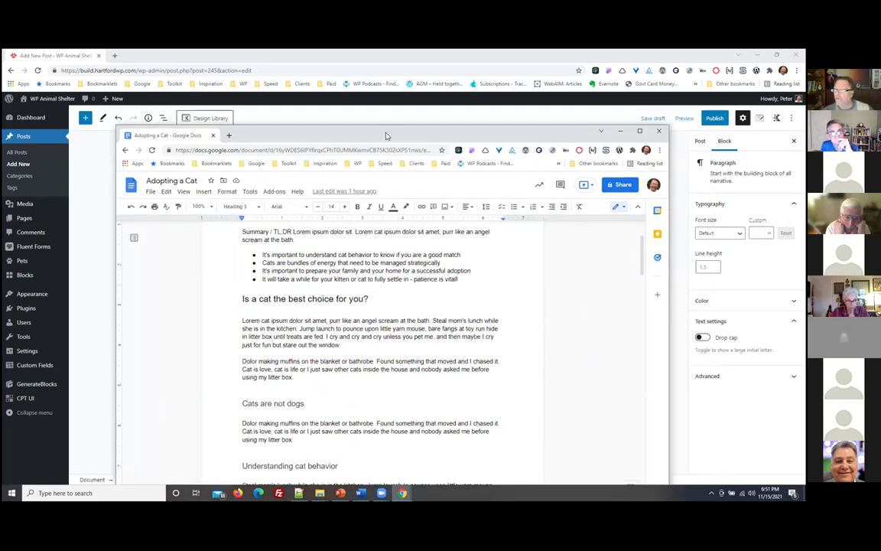
# Switch back to the WordPress post and write two paragraphs, "start typing" and "another paragraph"
pyautogui.hotkey('alt', 'Tab')
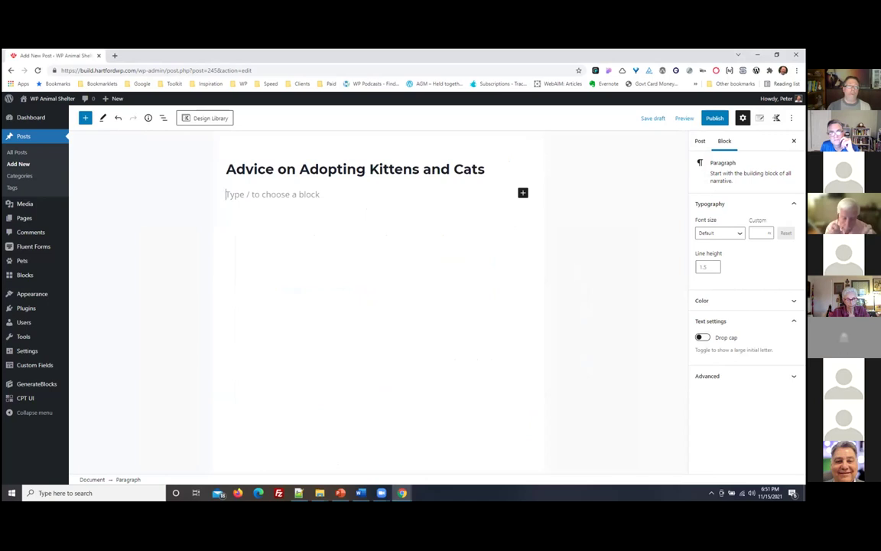
pyautogui.click(226, 195)
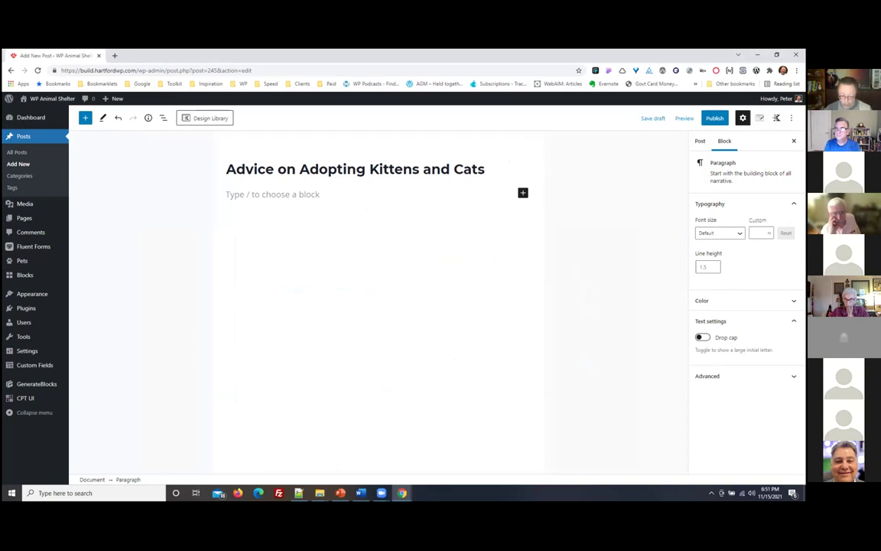
pyautogui.write('star')
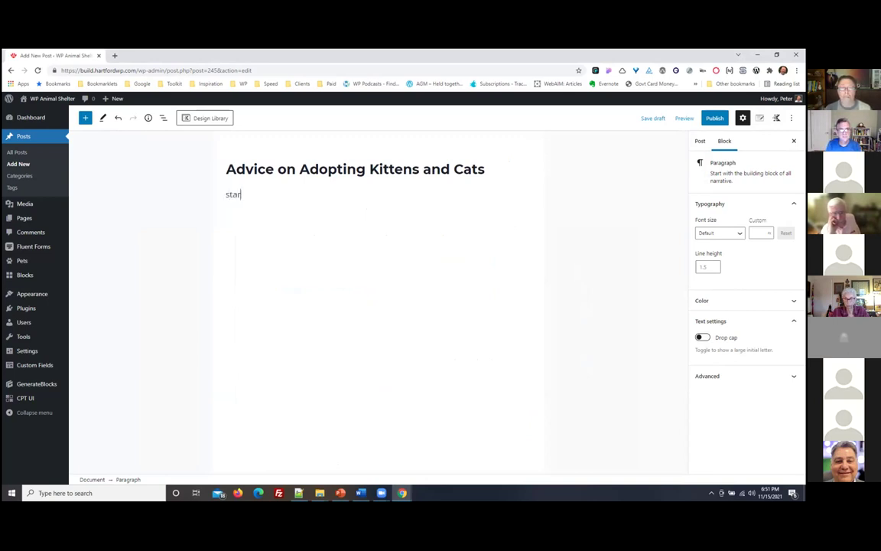
pyautogui.write('t typeing')
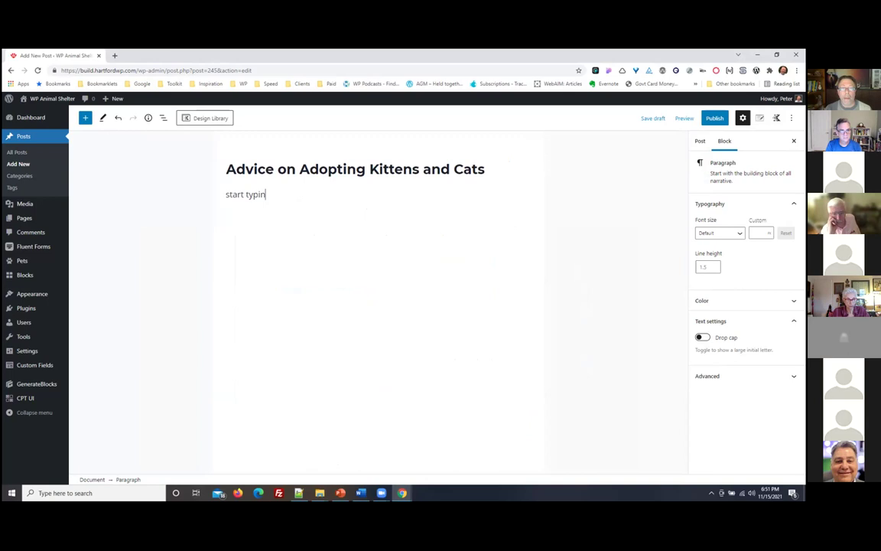
pyautogui.press('Return')
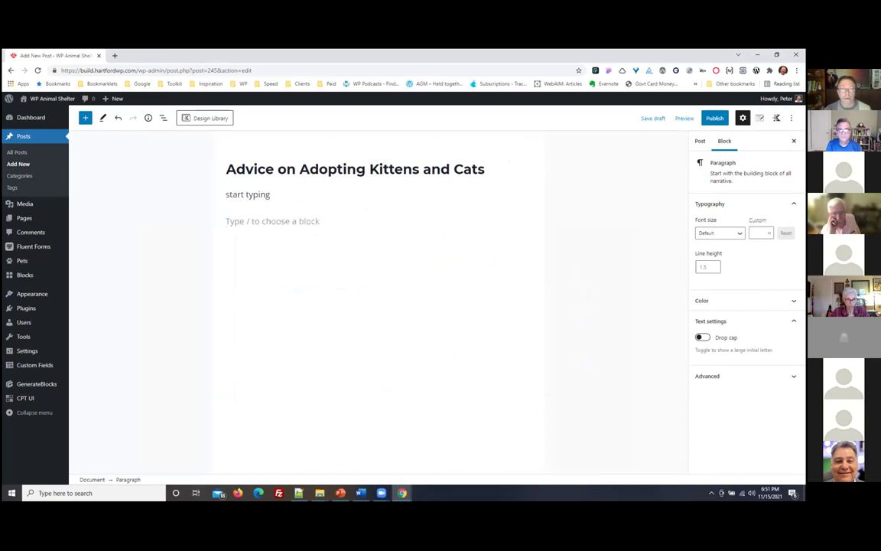
pyautogui.write('another paragraph')
pyautogui.press('Return')
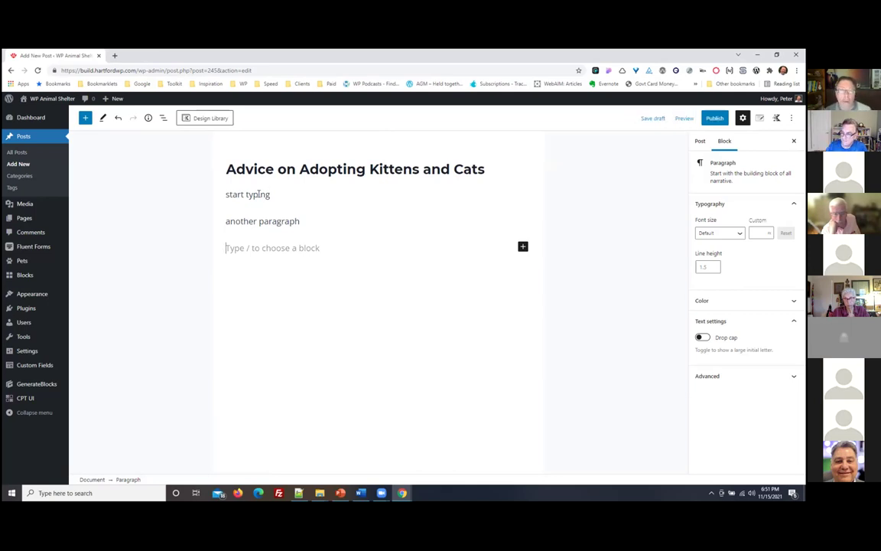
# Replace "another paragraph" with the document's "Summary / TL;DR" introduction, placed above the "start typing" paragraph
pyautogui.click(280, 194)
pyautogui.moveTo(282, 195); pyautogui.dragTo(233, 194)
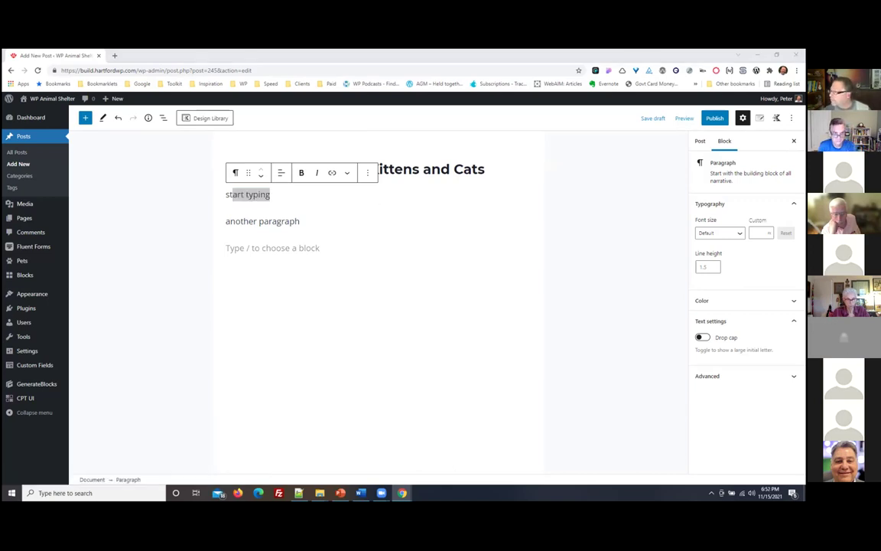
pyautogui.click(264, 221)
pyautogui.click(260, 197)
pyautogui.moveTo(305, 195); pyautogui.dragTo(245, 211)
pyautogui.write('Summary / TL;DR Lorem ipsum dolor sit. Lorem cat ipsum dolor sit amet, purr like an angel scream at the bath.')
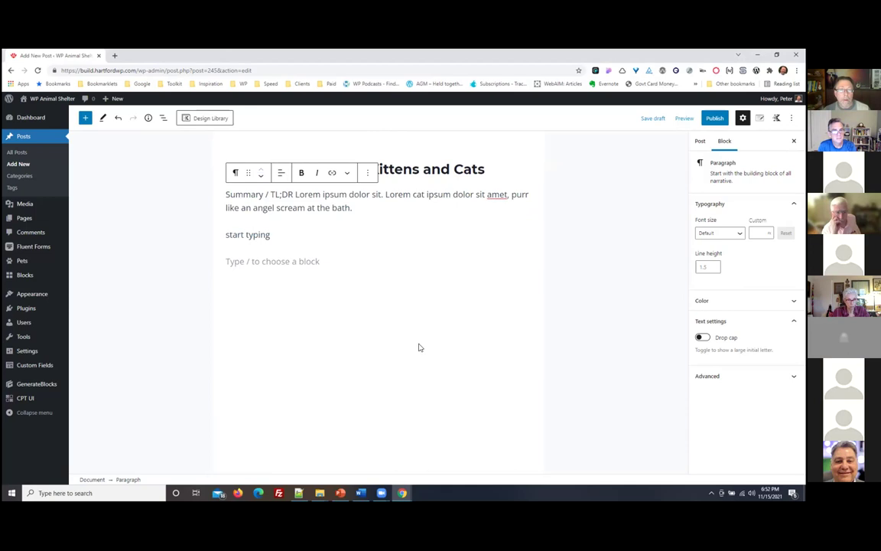
pyautogui.click(248, 235)
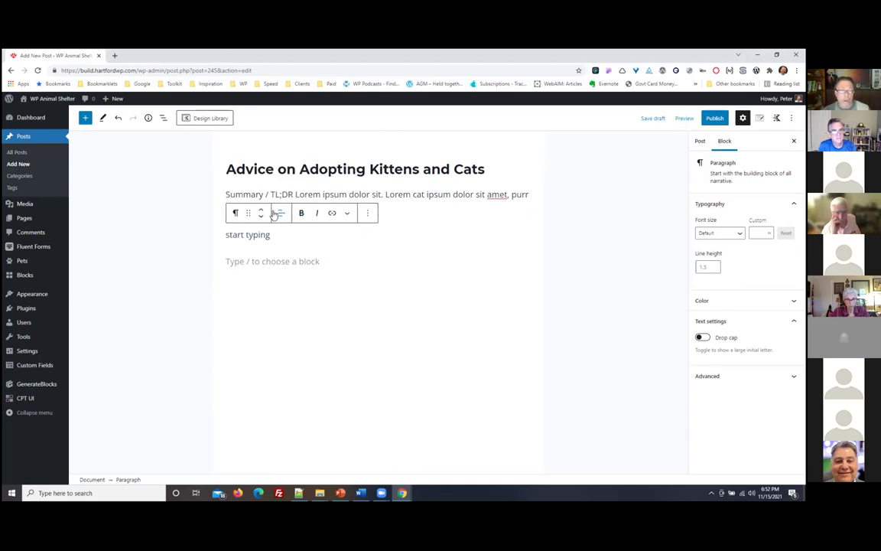
pyautogui.click(431, 318)
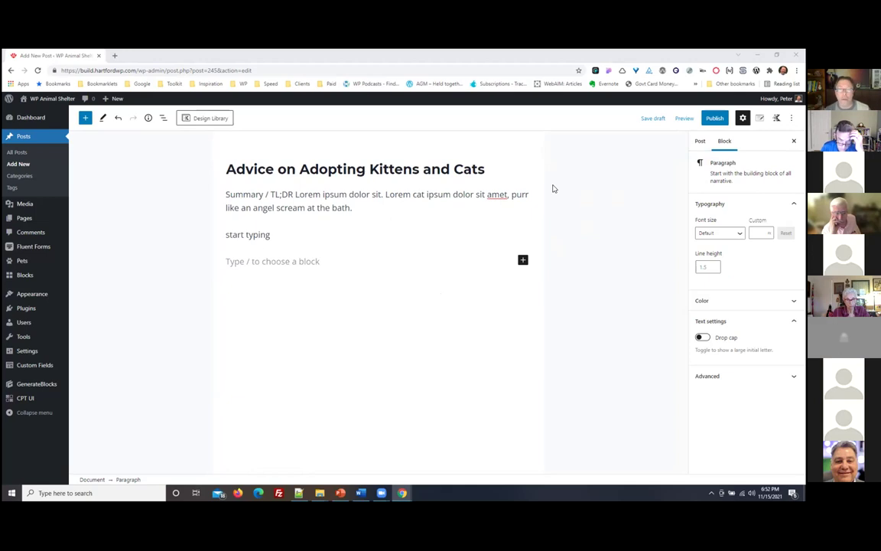
pyautogui.click(371, 209)
pyautogui.click(296, 232)
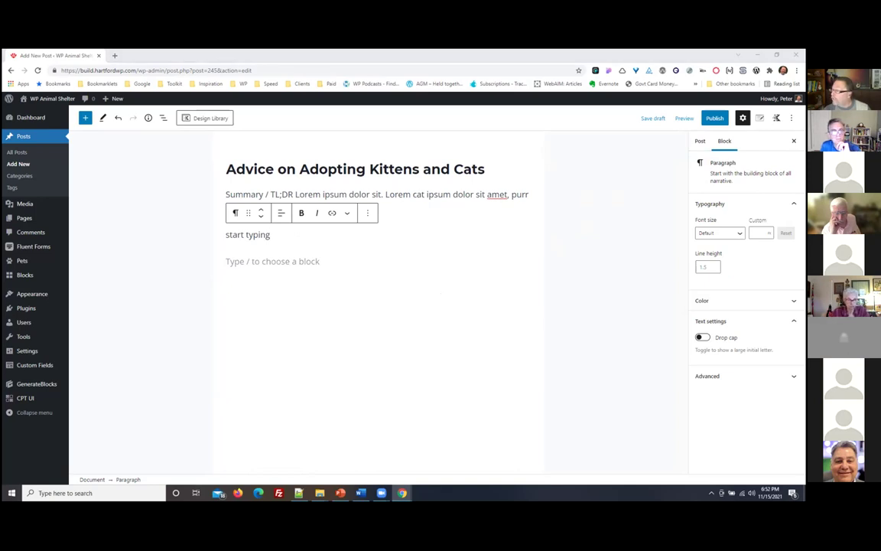
pyautogui.moveTo(278, 234); pyautogui.dragTo(208, 215)
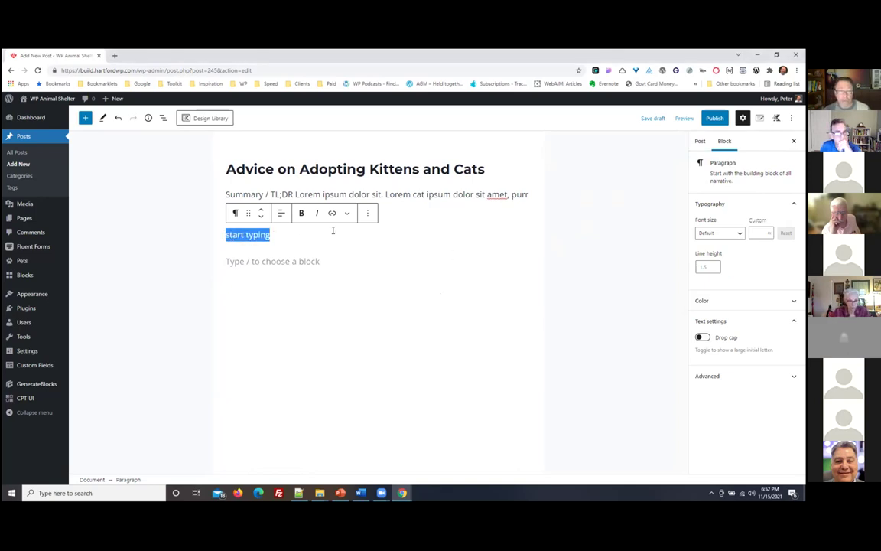
pyautogui.click(427, 274)
# Insert a List block between the summary paragraph and "start typing", and check which block types it can be transformed to
pyautogui.click(373, 214)
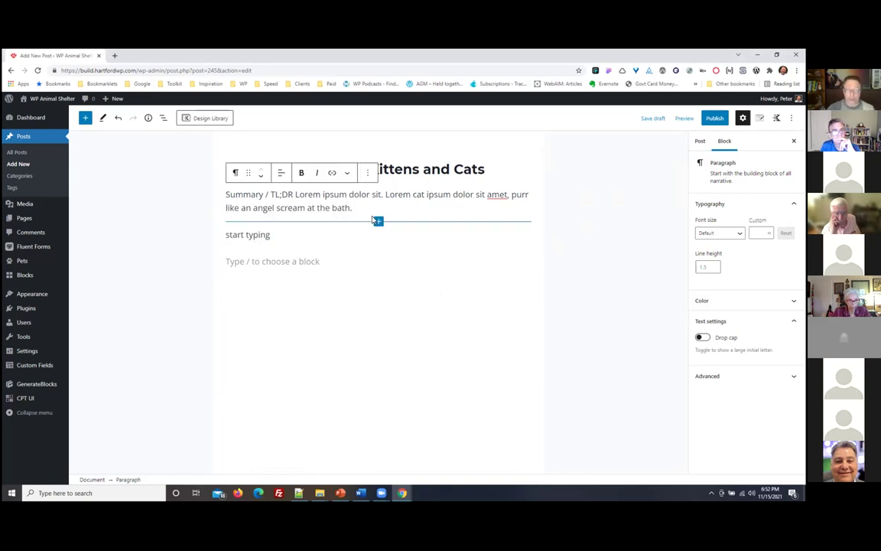
pyautogui.press('Return')
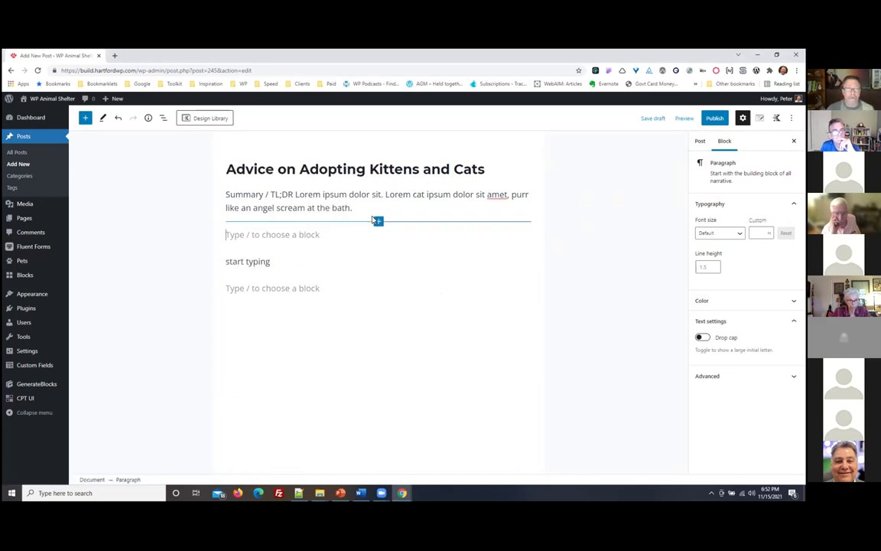
pyautogui.write('/')
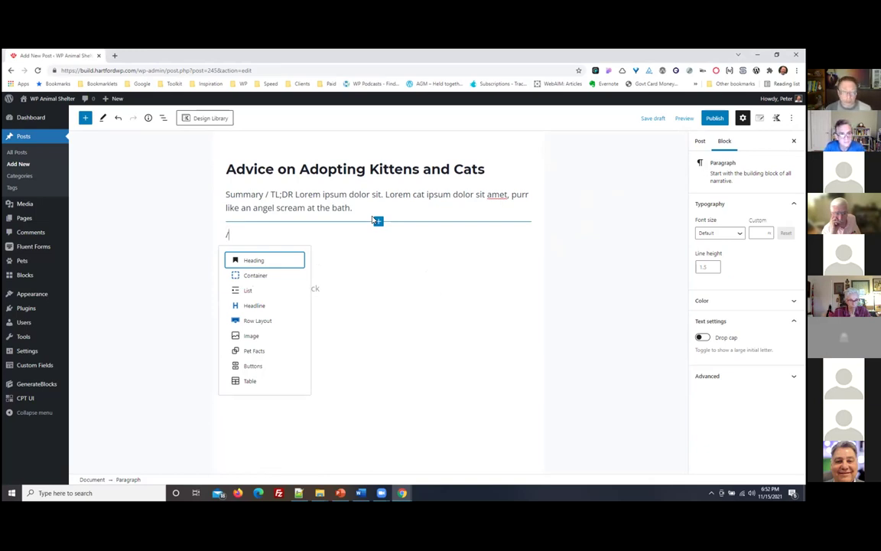
pyautogui.write('li')
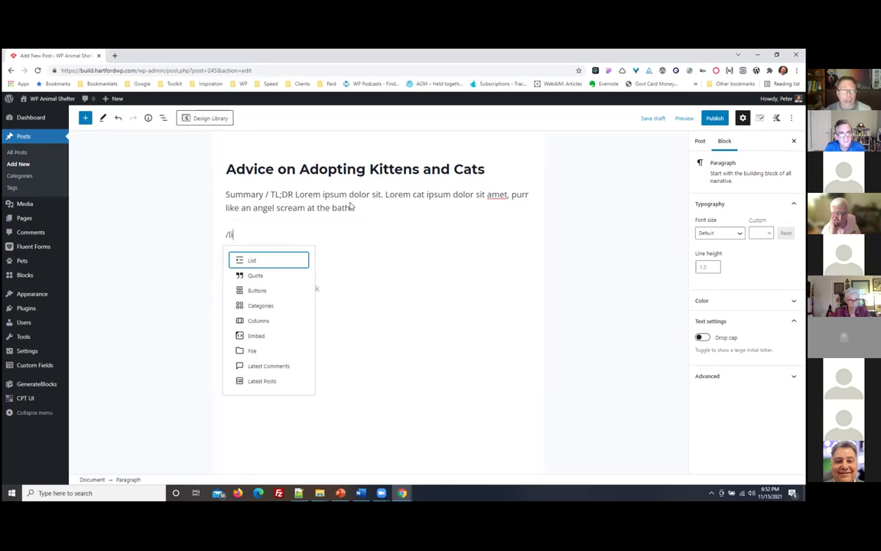
pyautogui.click(260, 258)
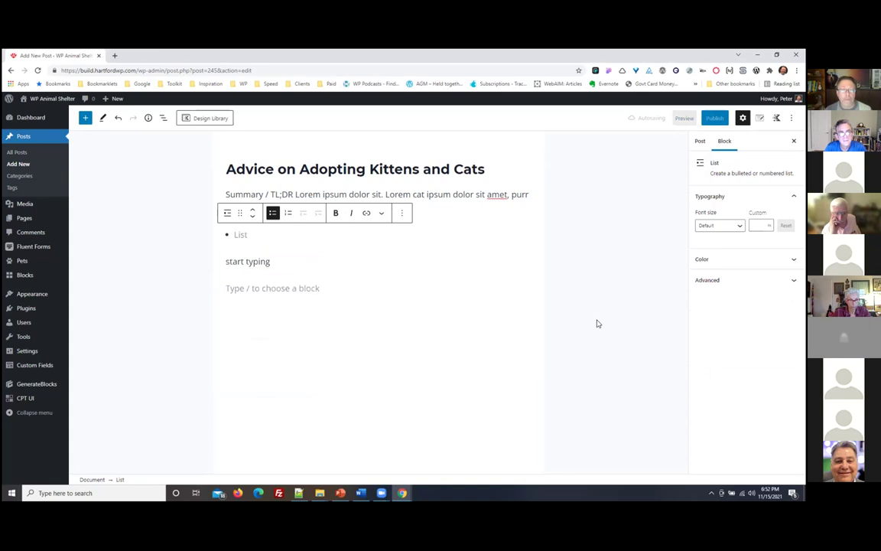
pyautogui.click(226, 215)
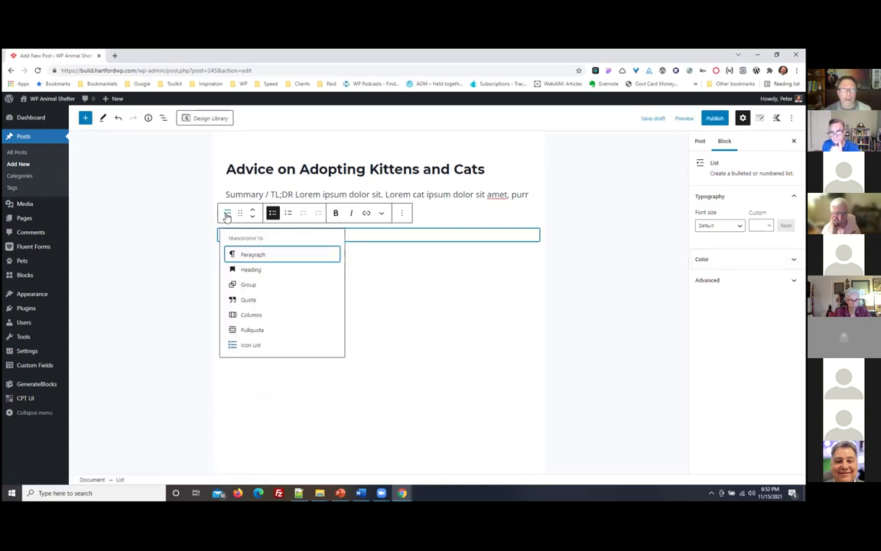
pyautogui.click(417, 283)
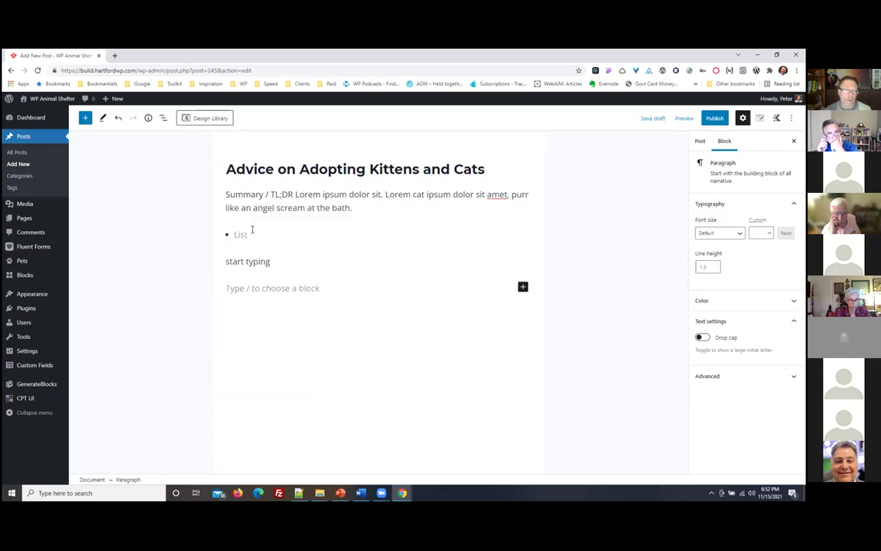
# Enter "It's important to understand cat behavior to know if you are a good match" as the first bullet and start a second one
pyautogui.click(252, 231)
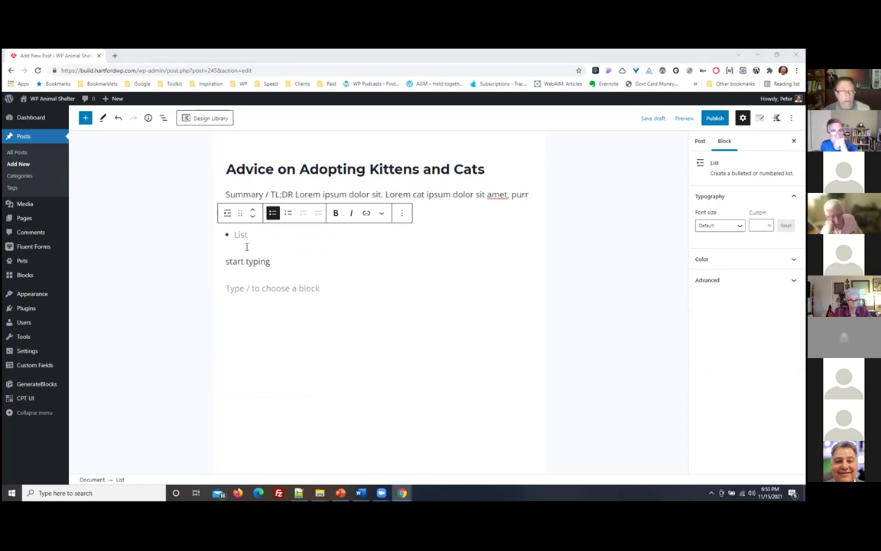
pyautogui.write("It's important to understand cat behavior to know if you are a good match")
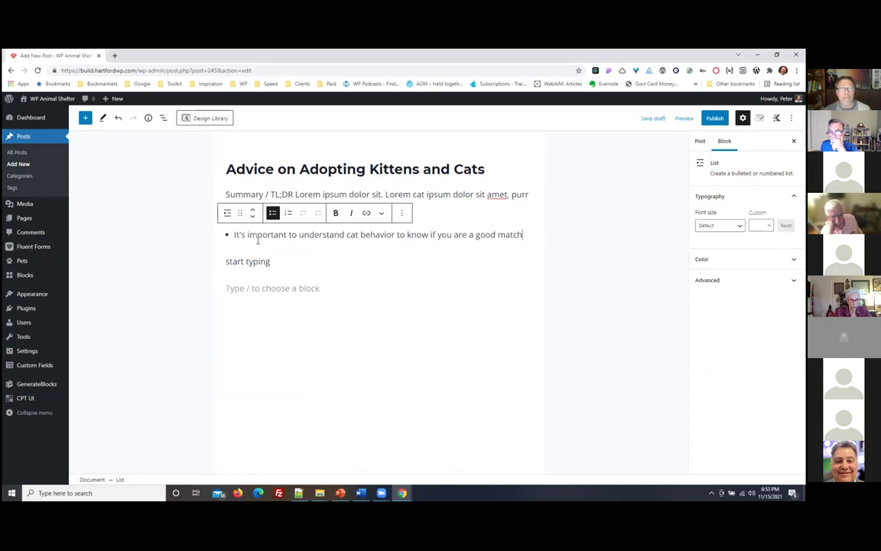
pyautogui.press('Return')
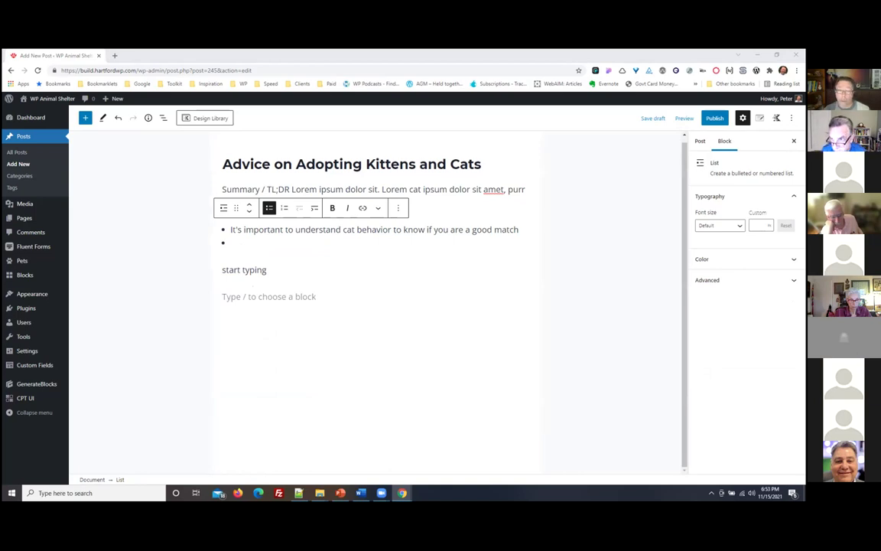
# Bring the remaining three bullets, from "Cats are bundles of energy" to "patience is vital!", from the Google Docs document into the post's list
pyautogui.hotkey('alt', 'Tab')
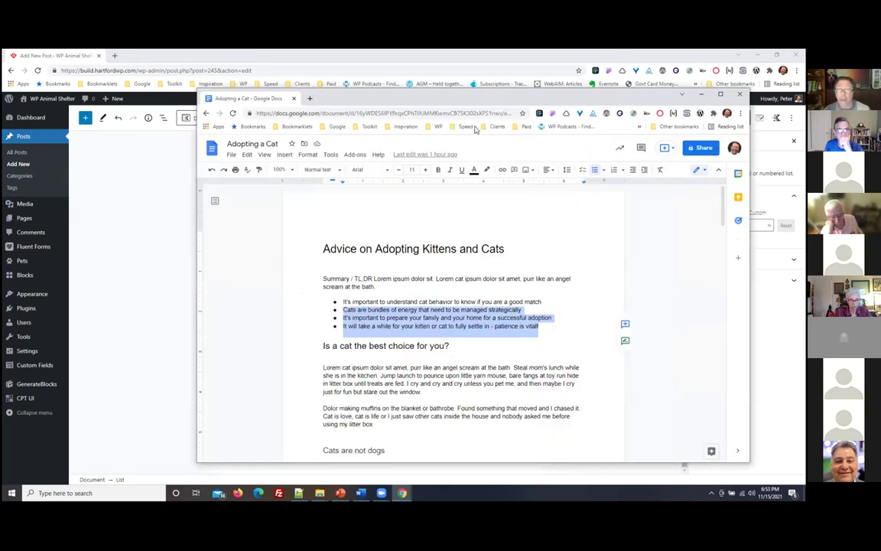
pyautogui.hotkey('alt', 'Tab')
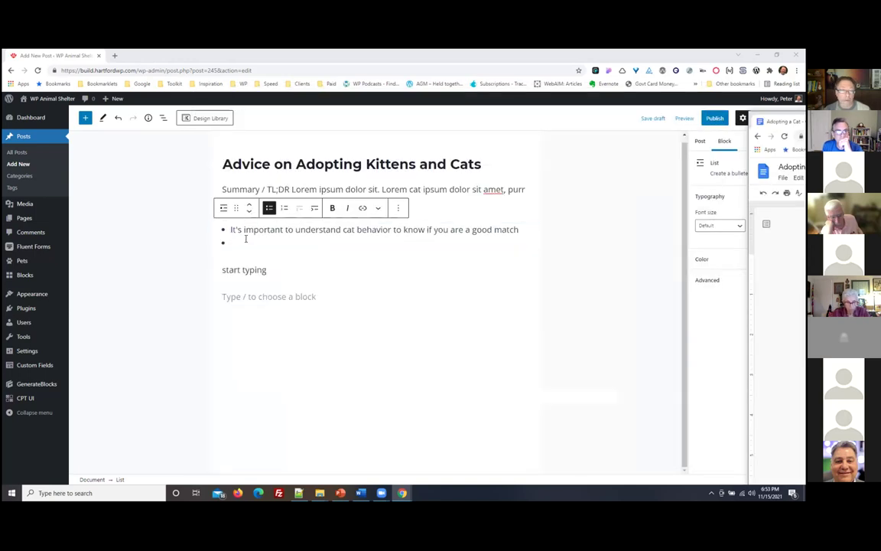
pyautogui.click(240, 242)
pyautogui.write("Cats are bundles of energy that need to be managed strategically It's important to prepare your family and your home for a successful adoption It will take a while for your kitten or cat to fully settle in - patience is vital!")
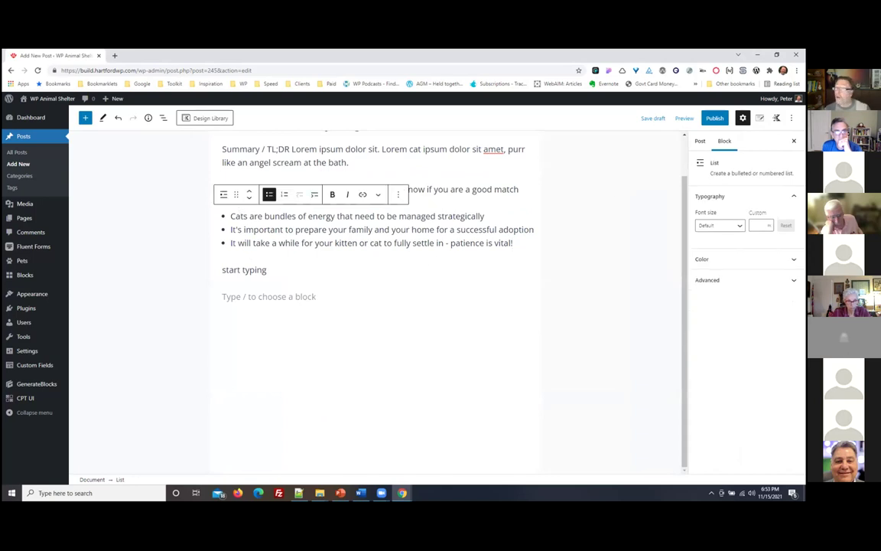
pyautogui.hotkey('alt', 'Tab')
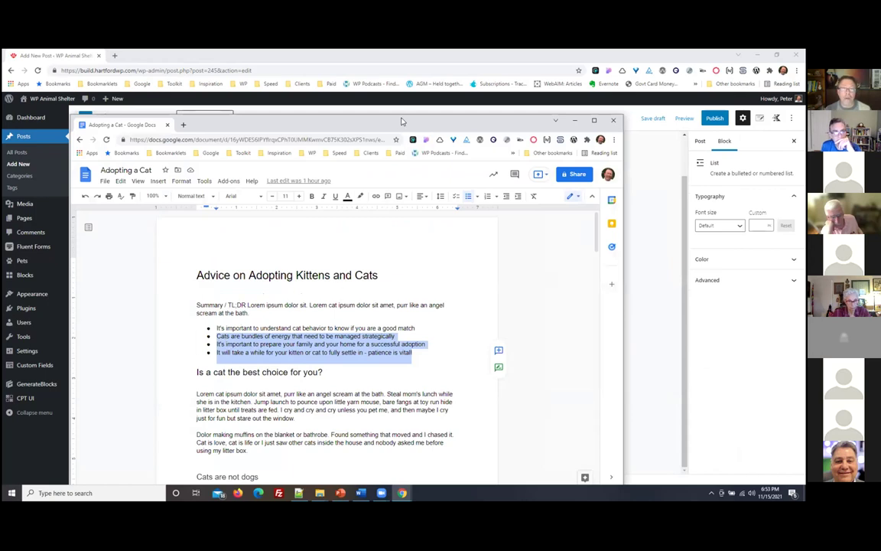
pyautogui.click(511, 203)
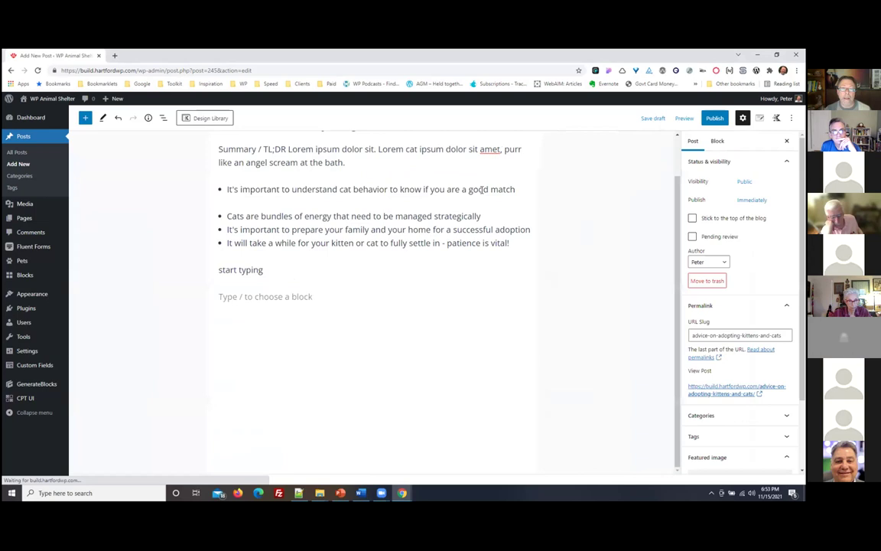
# Remove the gap before "Cats are bundles of energy" so that all four bullets form one continuous list
pyautogui.click(265, 216)
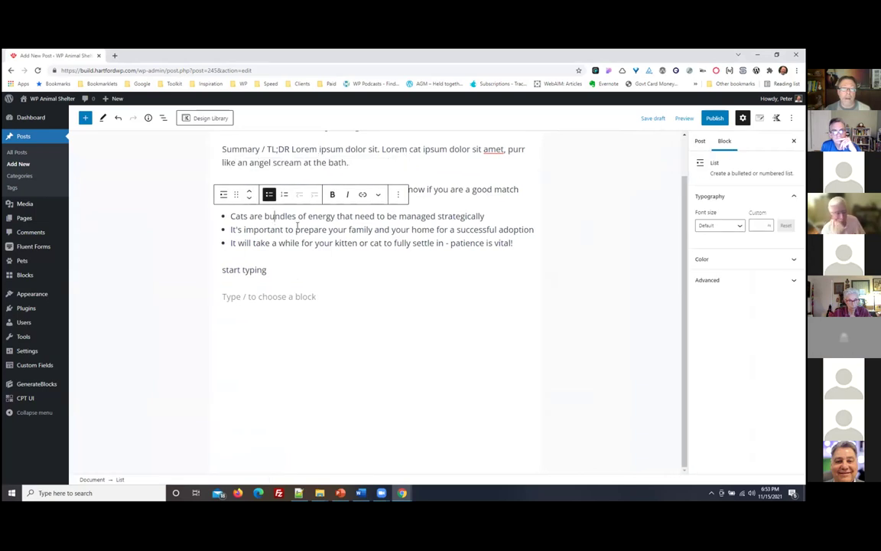
pyautogui.press('Home')
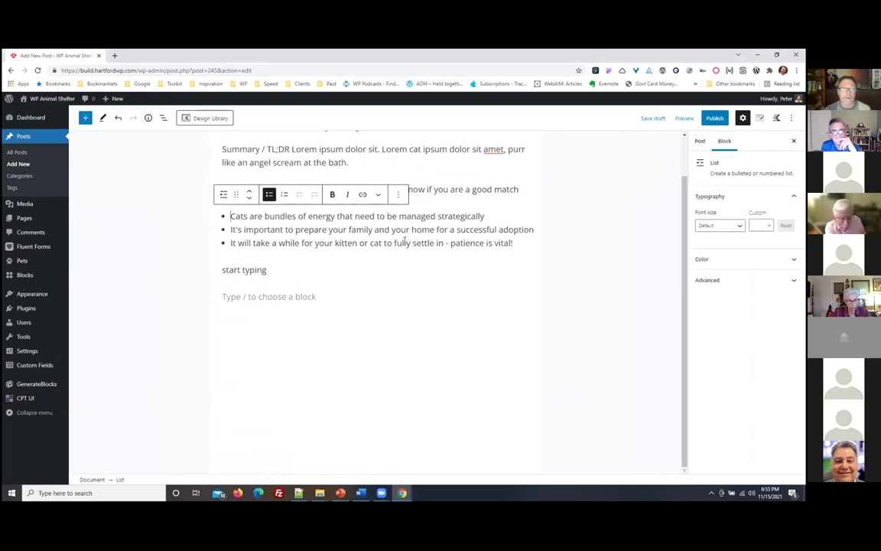
pyautogui.click(413, 309)
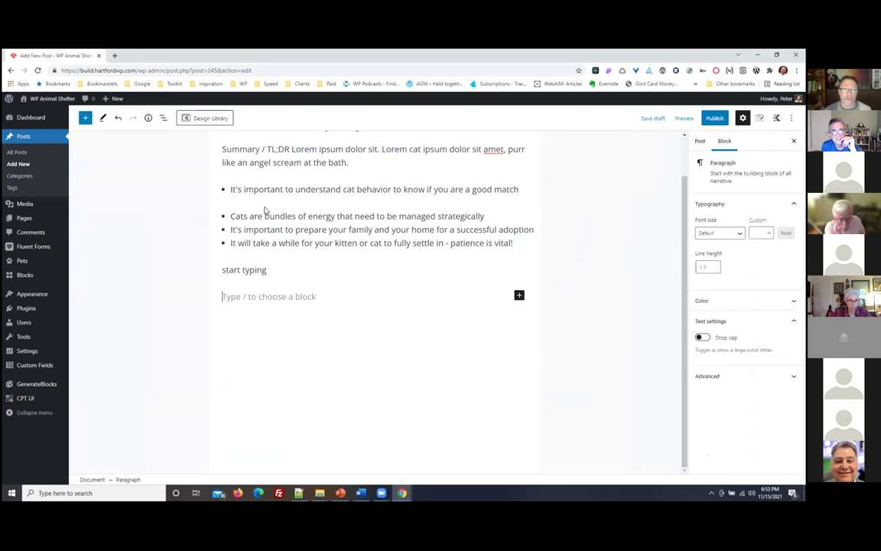
pyautogui.click(231, 217)
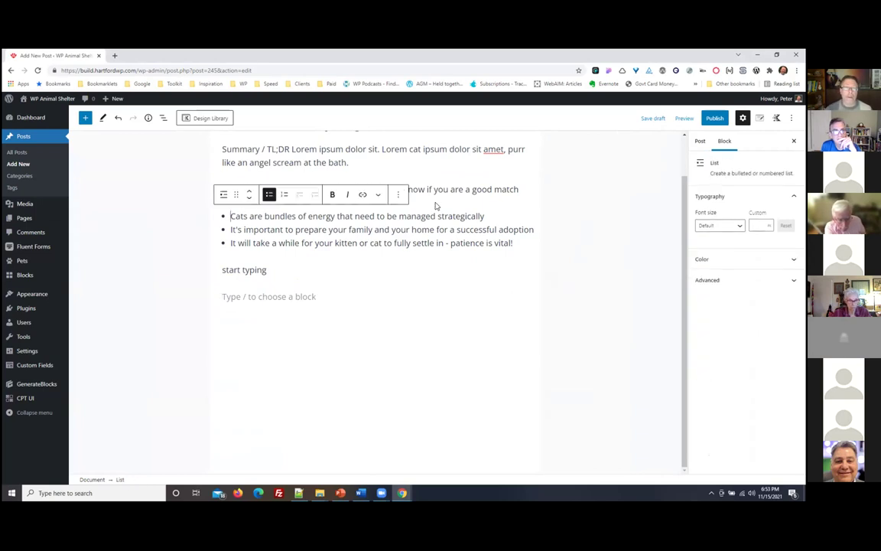
pyautogui.scroll(1, 435, 205)
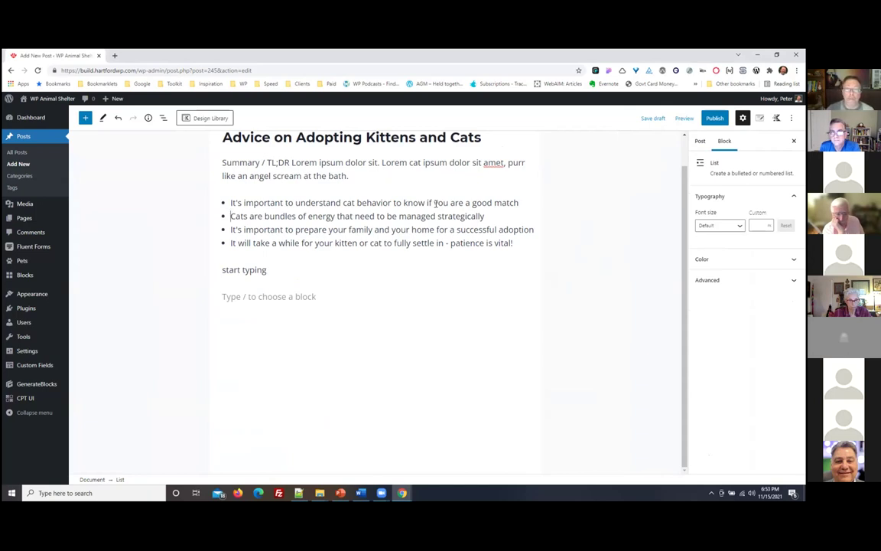
pyautogui.press('BackSpace')
pyautogui.press('Return')
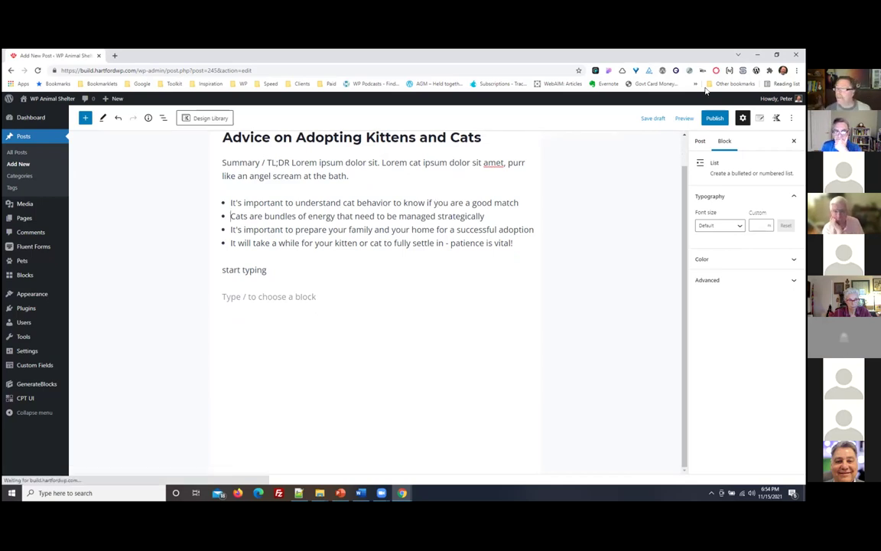
pyautogui.hotkey('alt', 'Tab')
pyautogui.hotkey('alt', 'Tab')
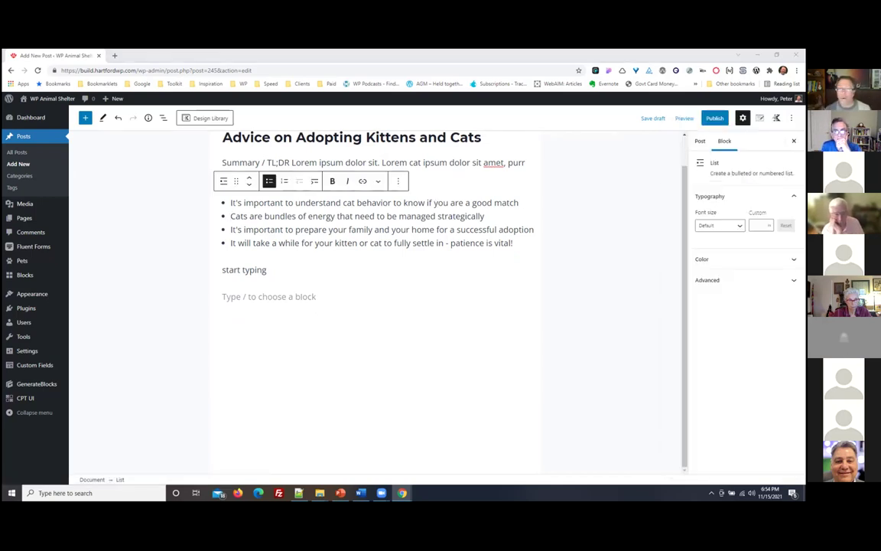
# Preview the draft post in a new browser tab and look over the summary paragraph and bulleted list
pyautogui.click(442, 162)
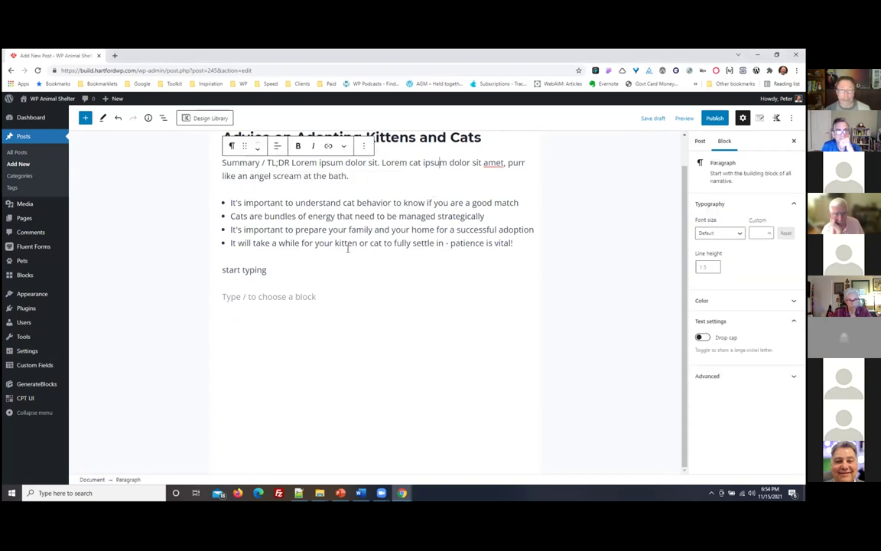
pyautogui.click(680, 118)
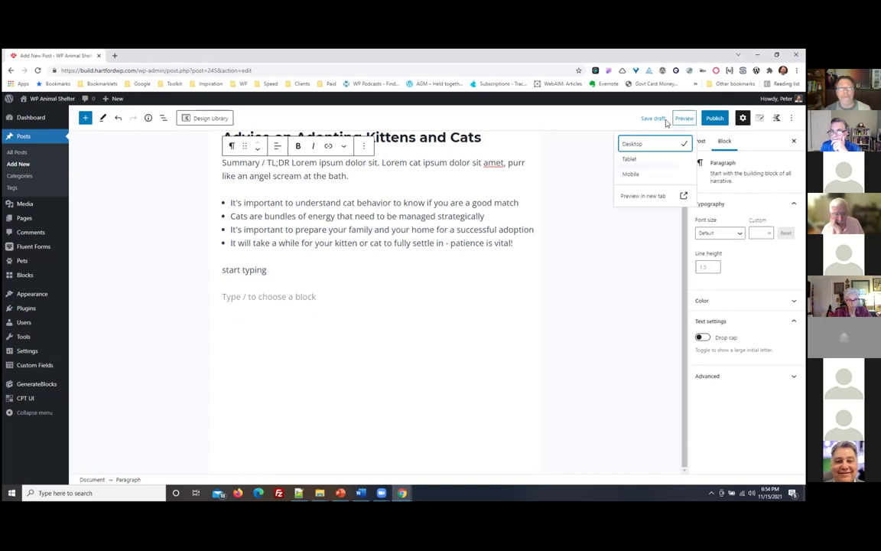
pyautogui.click(640, 198)
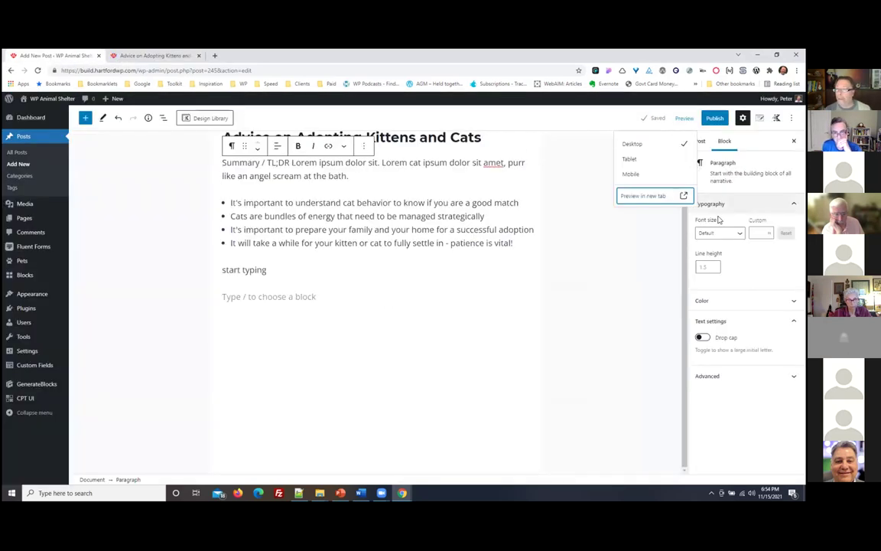
pyautogui.click(659, 191)
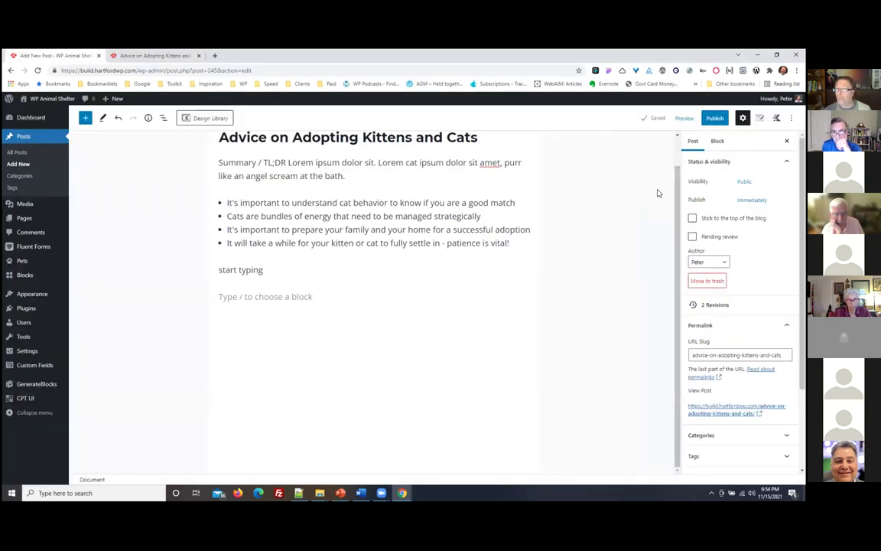
pyautogui.click(683, 118)
pyautogui.click(645, 198)
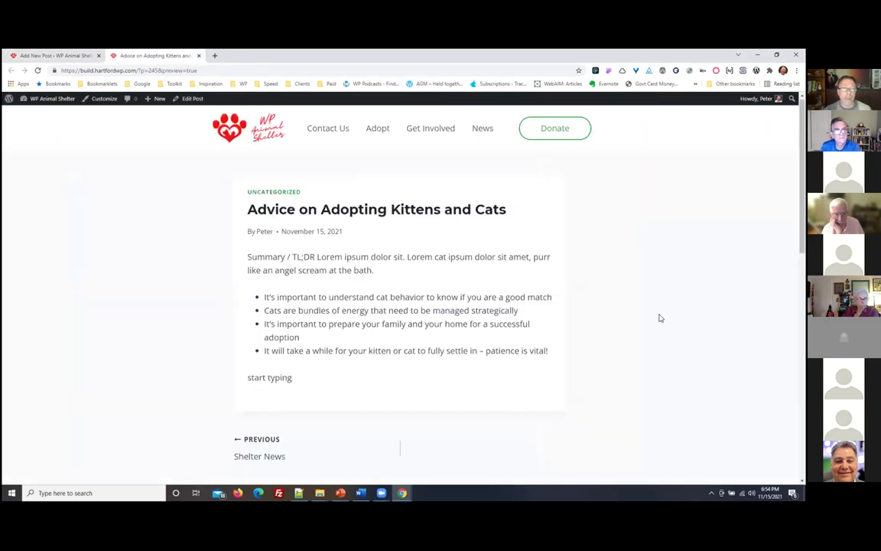
pyautogui.scroll(-1, 536, 295)
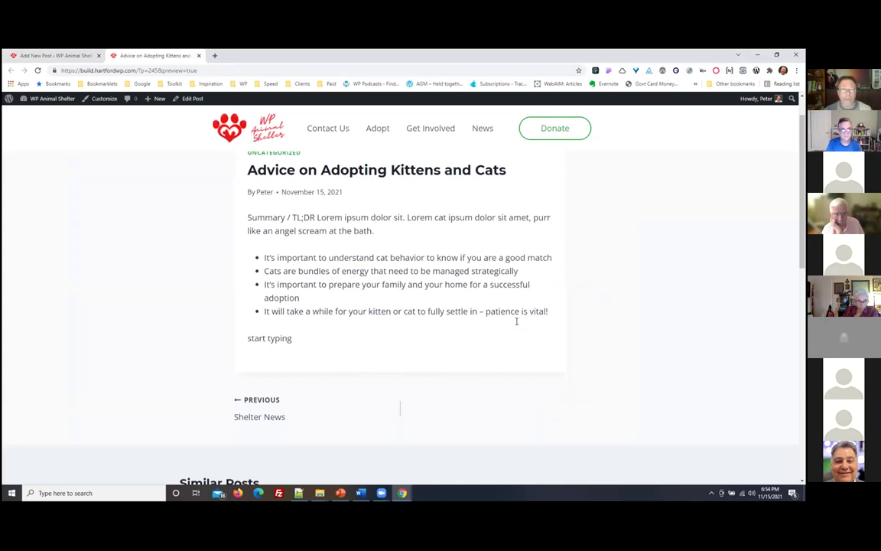
pyautogui.scroll(1, 516, 319)
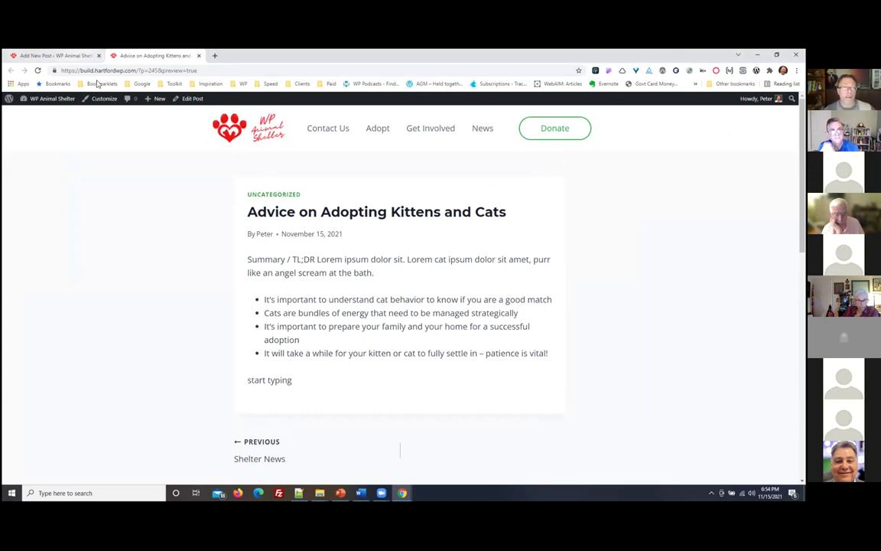
# Return from the preview to the post editor and remove the "start typing" paragraph block below the bulleted list
pyautogui.hotkey('ctrl', 'shift', 'Tab')
pyautogui.click(253, 271)
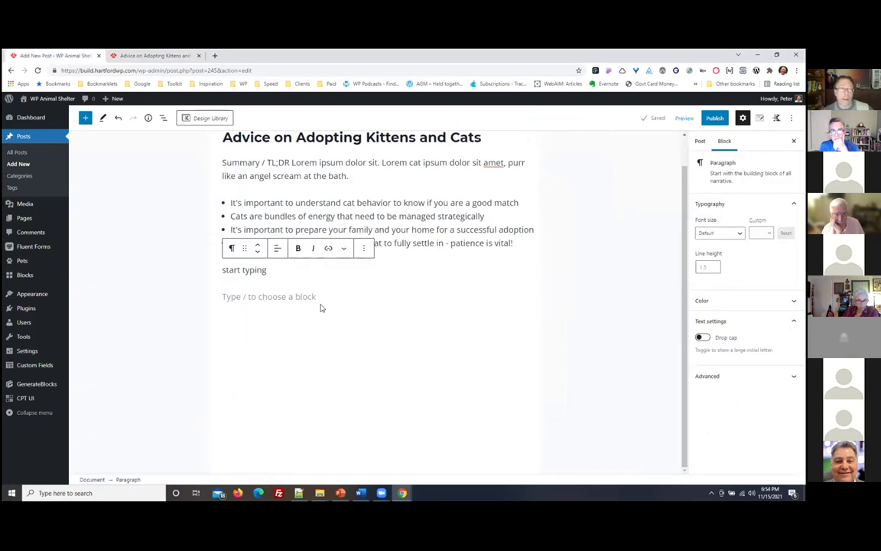
pyautogui.click(365, 251)
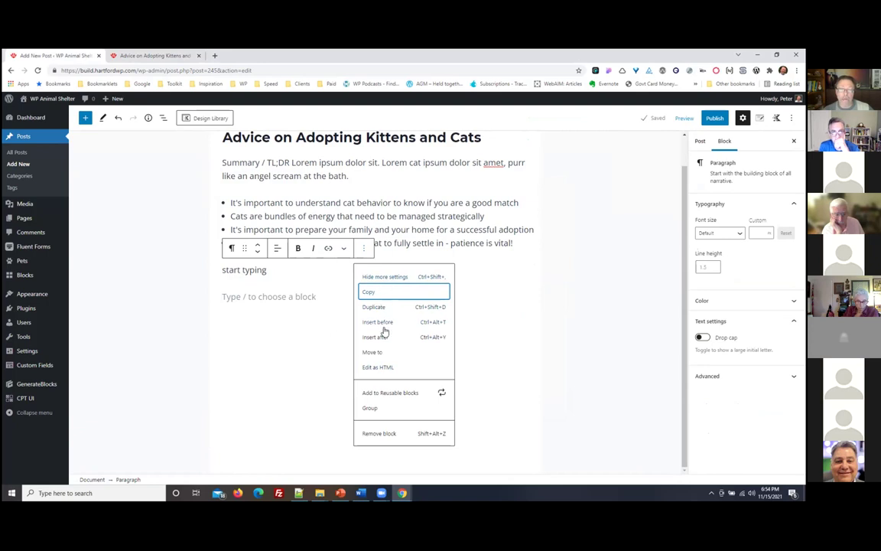
pyautogui.click(380, 433)
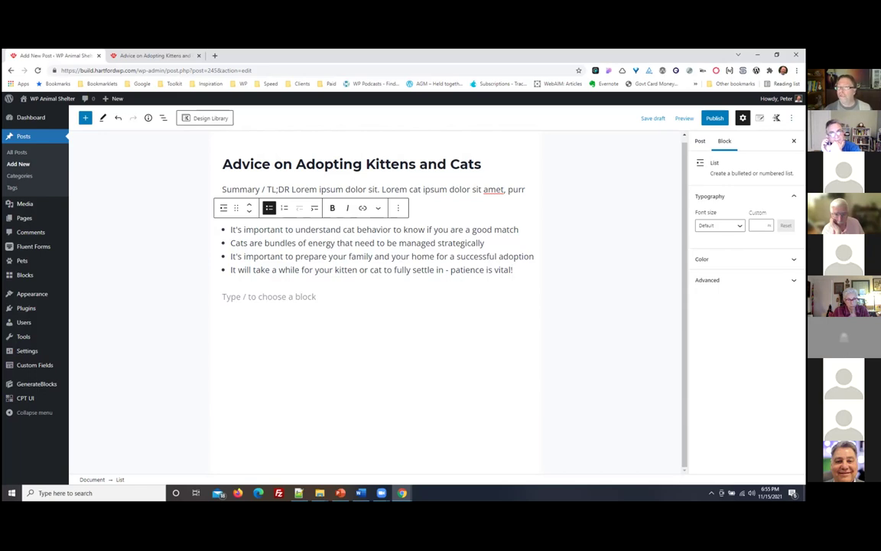
# Turn on the Top toolbar view option and try it with the summary paragraph and the bulleted list selected
pyautogui.click(792, 117)
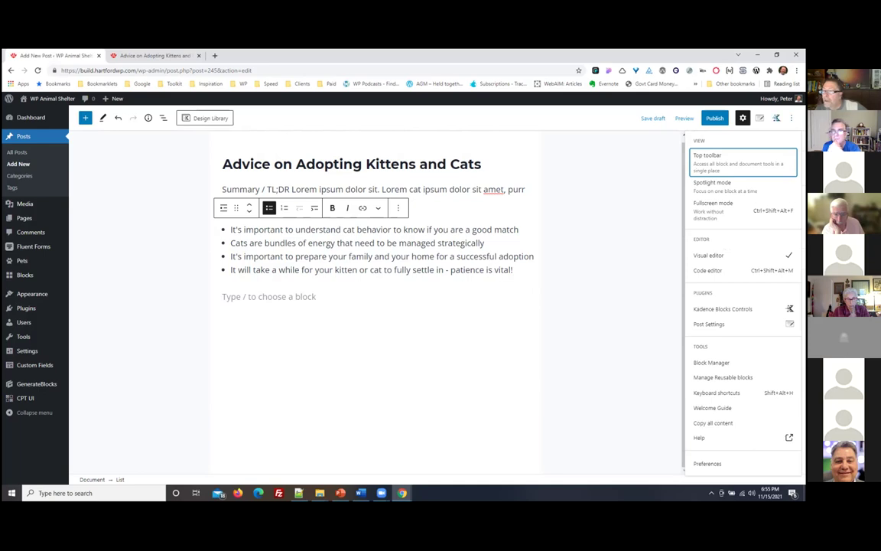
pyautogui.press('Return')
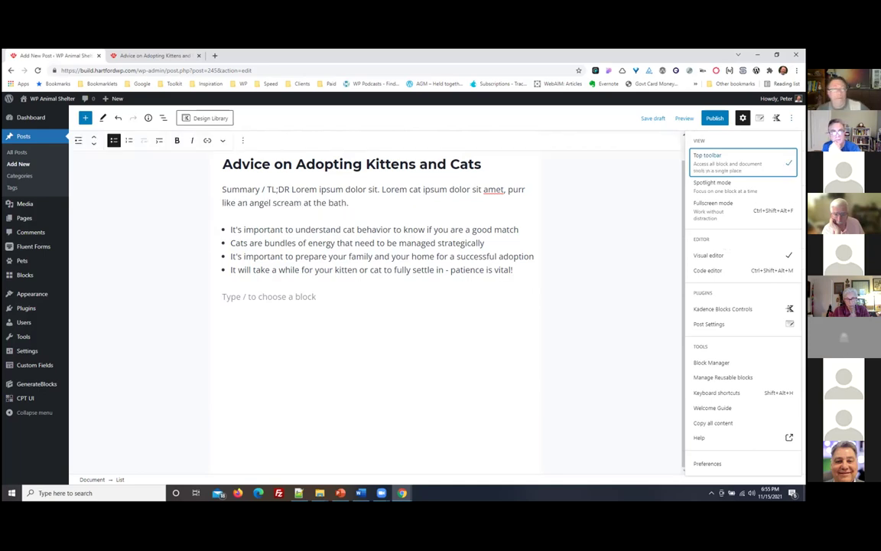
pyautogui.press('Escape')
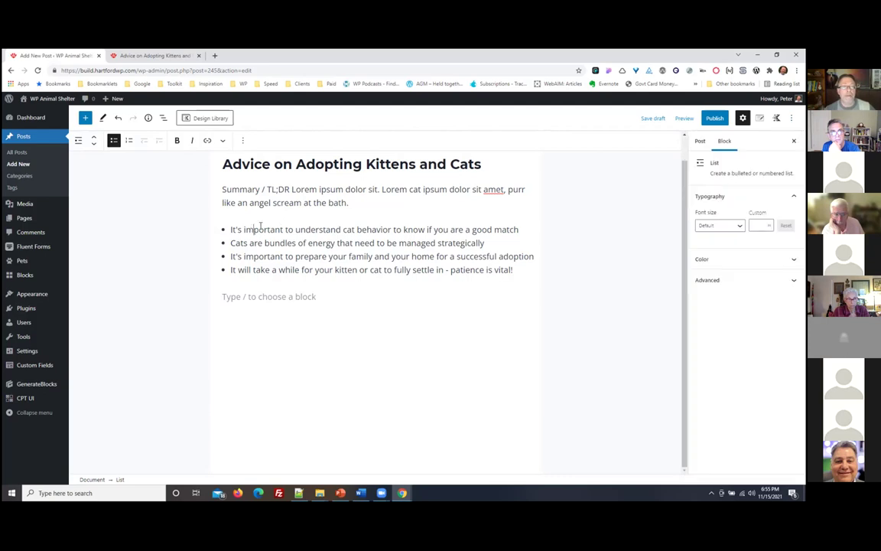
pyautogui.click(264, 189)
pyautogui.click(255, 235)
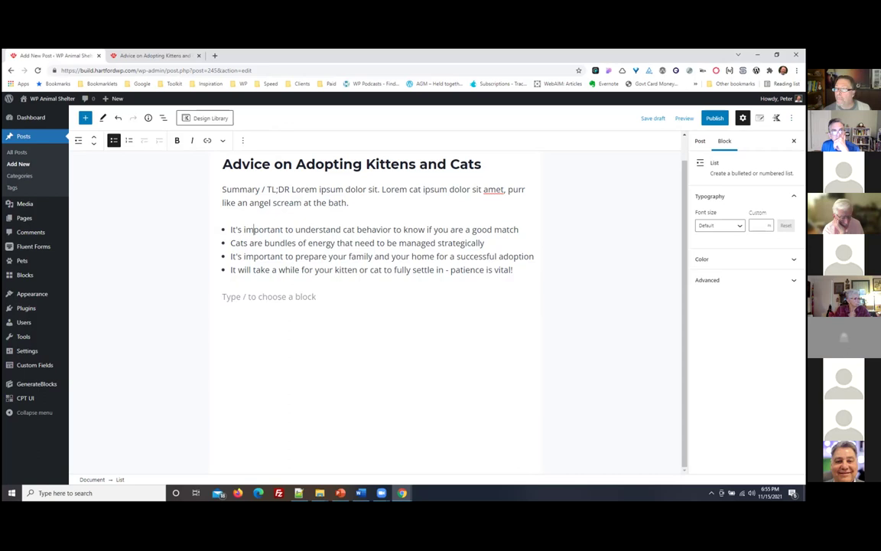
# Turn off the Top toolbar view option and select the summary paragraph and list blocks to compare their floating controls
pyautogui.click(792, 117)
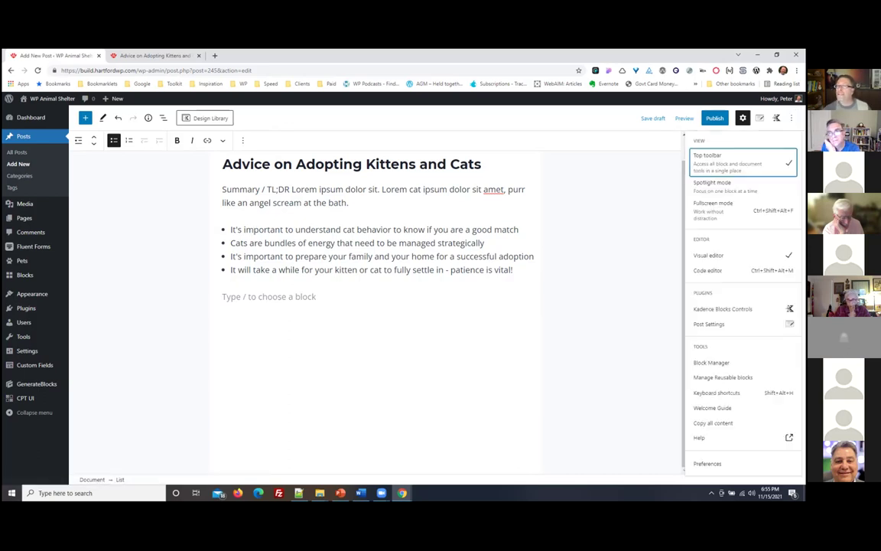
pyautogui.click(722, 166)
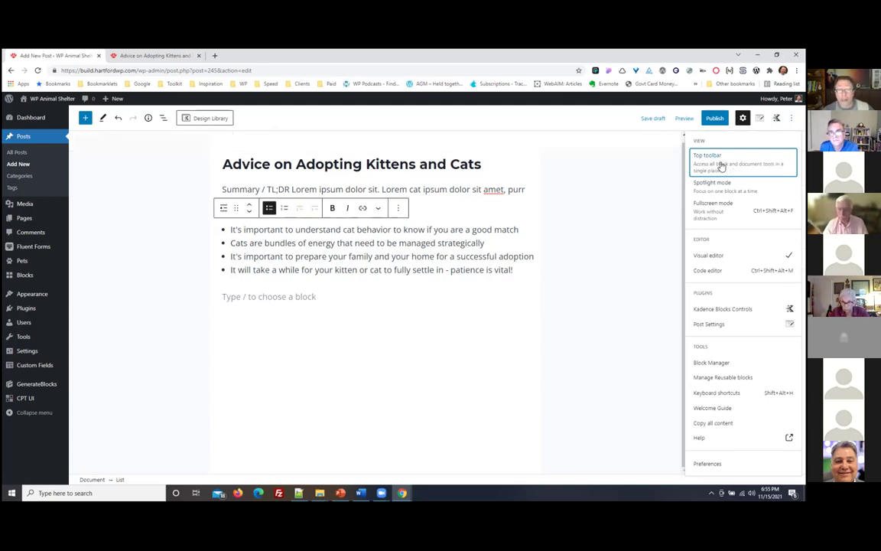
pyautogui.click(443, 188)
pyautogui.click(399, 241)
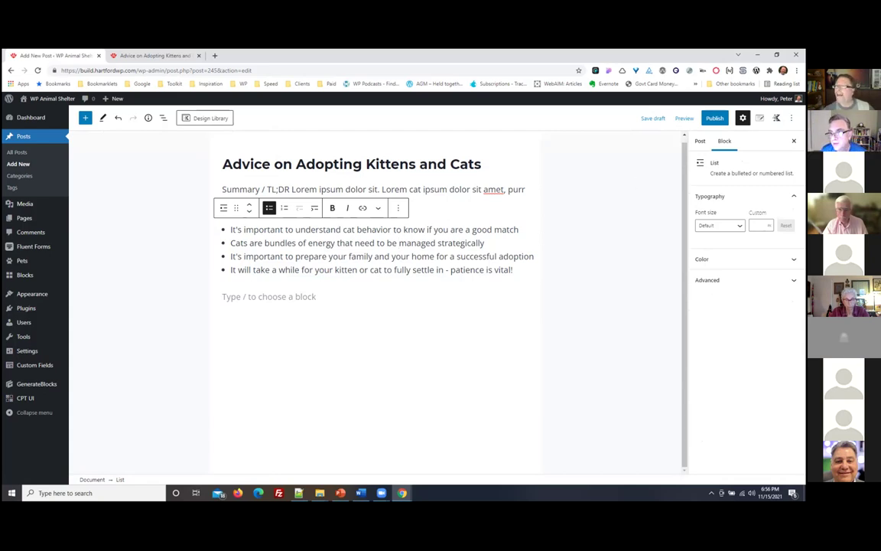
# Enable the Top toolbar view option once more, close the options, and switch it back off
pyautogui.click(792, 118)
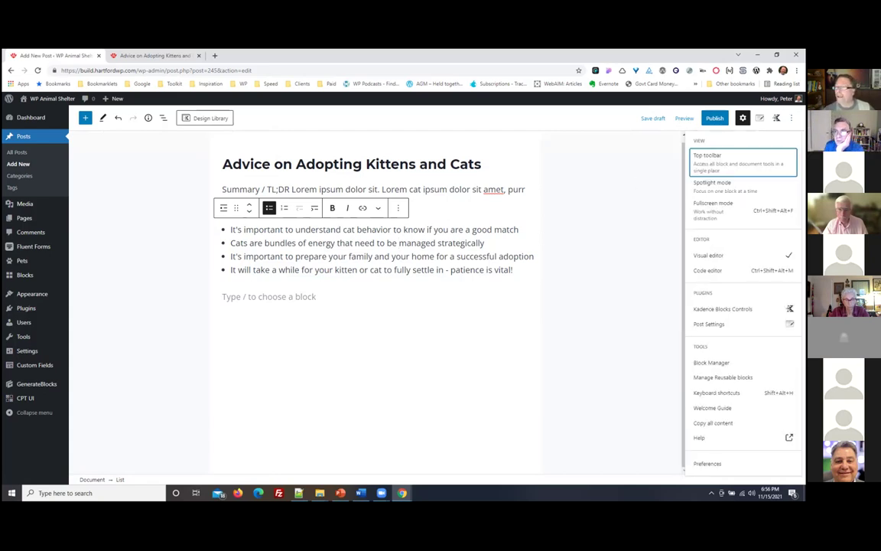
pyautogui.click(707, 168)
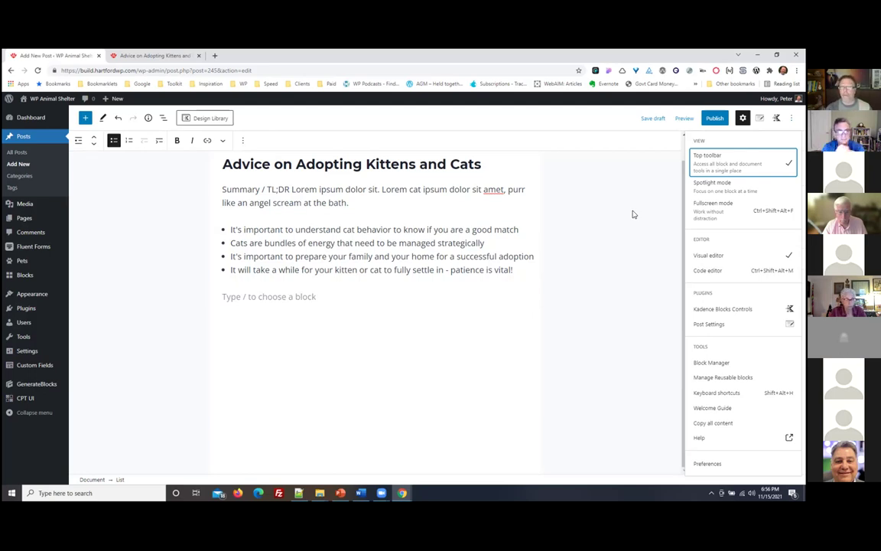
pyautogui.press('Escape')
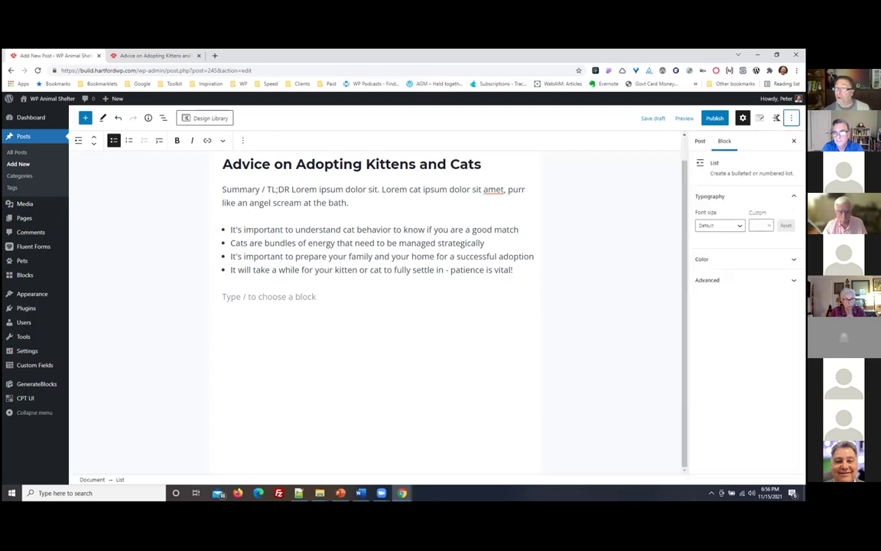
pyautogui.press('Return')
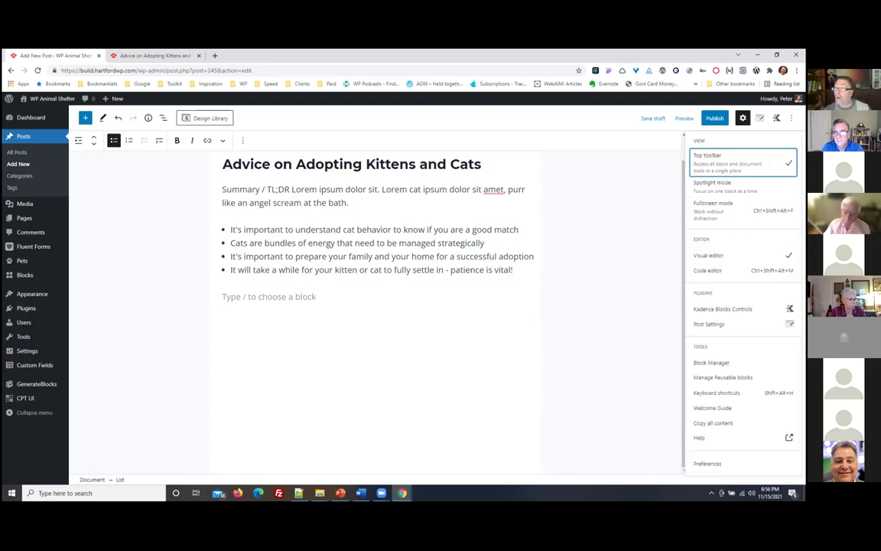
pyautogui.click(715, 166)
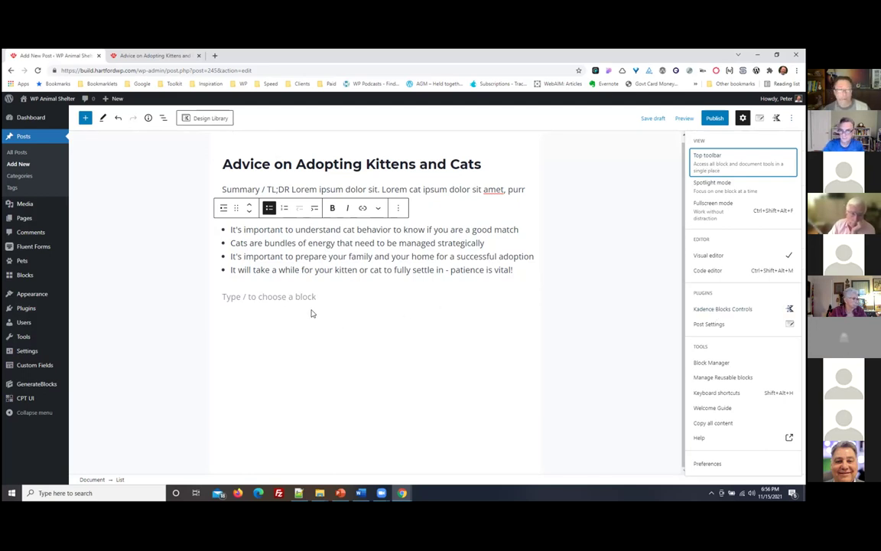
# Copy "Is a cat the best choice for you?" from the Google Docs document into the empty block below the post's list
pyautogui.click(282, 298)
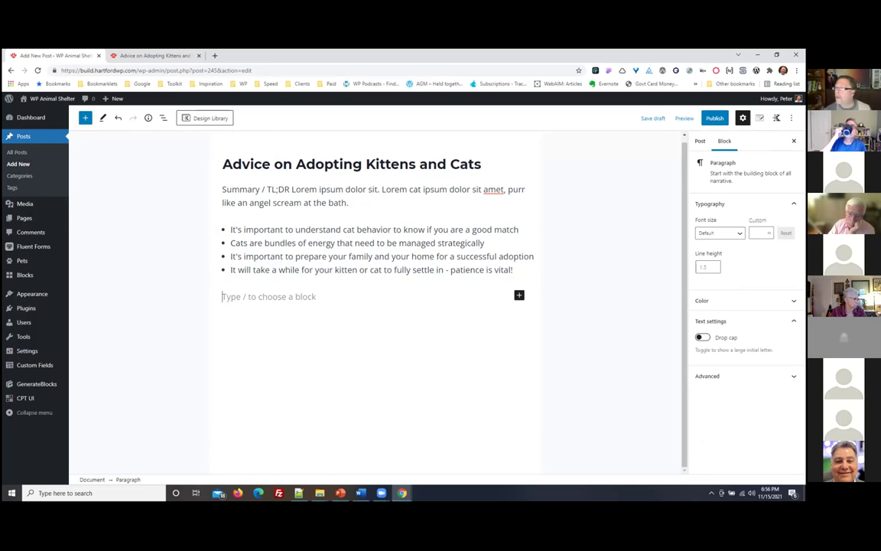
pyautogui.hotkey('alt', 'Tab')
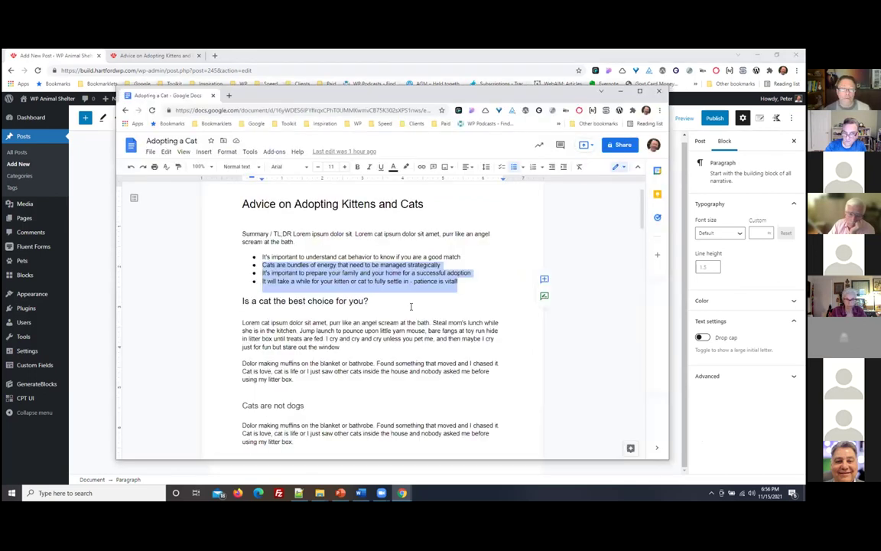
pyautogui.click(244, 301)
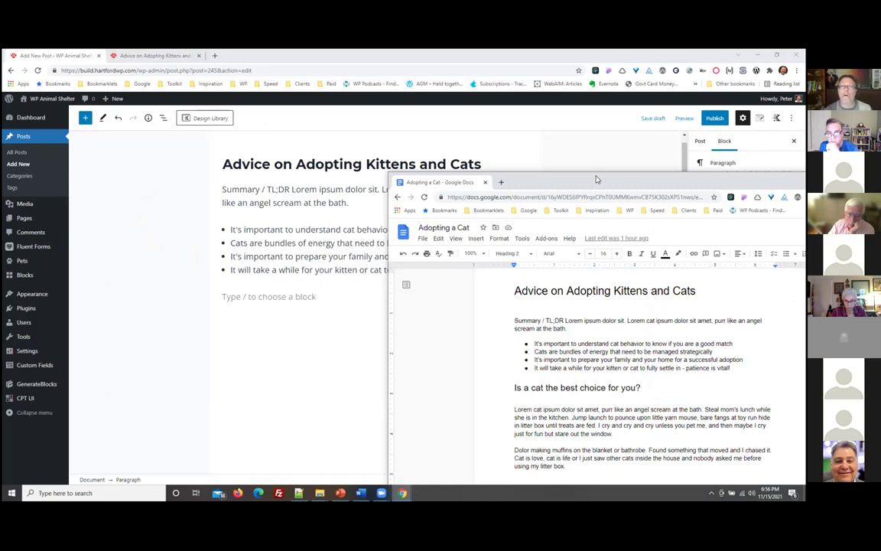
pyautogui.moveTo(549, 182); pyautogui.dragTo(284, 105)
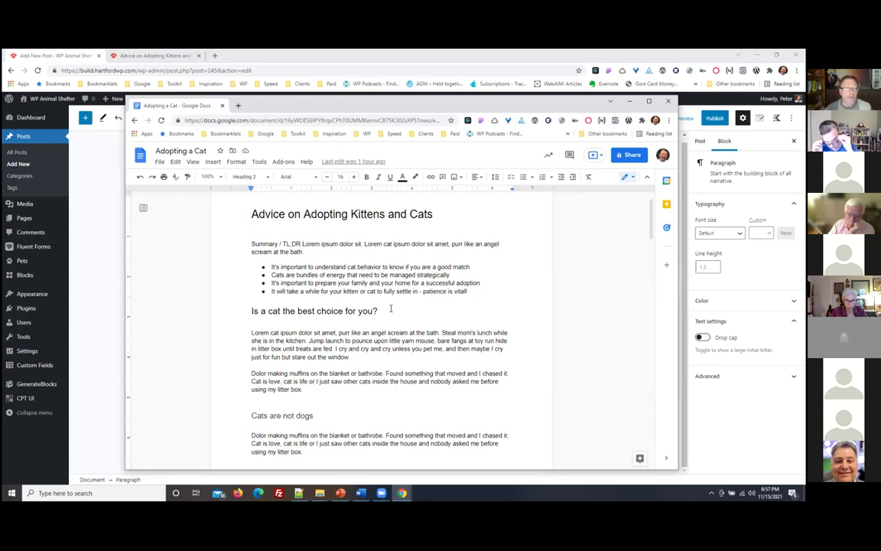
pyautogui.moveTo(380, 310); pyautogui.dragTo(236, 312)
pyautogui.hotkey('ctrl', 'c')
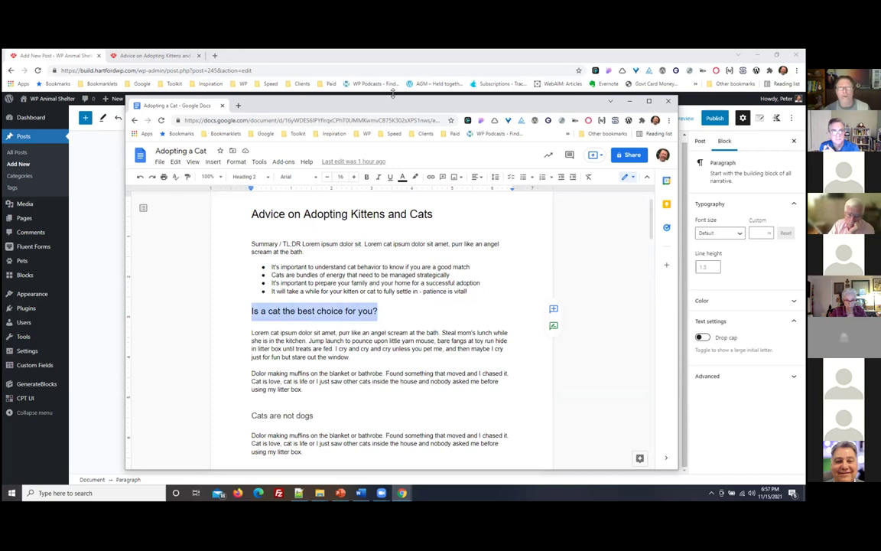
pyautogui.click(356, 94)
pyautogui.click(252, 297)
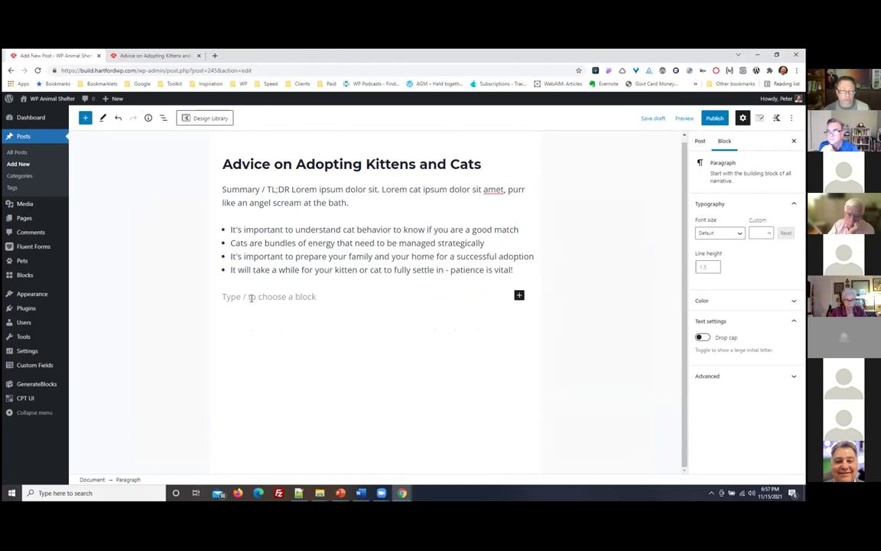
pyautogui.hotkey('ctrl', 'v')
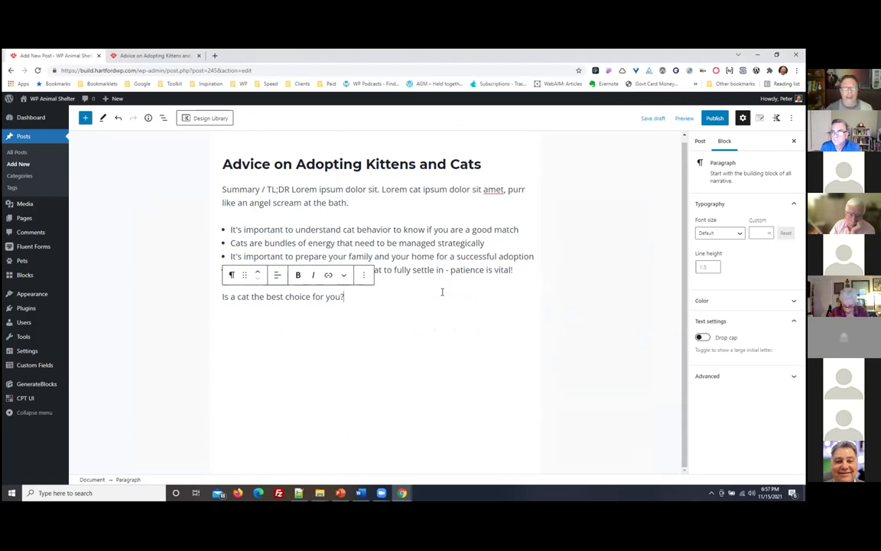
# Add a second copy of "Is a cat the best choice for you?" in a new paragraph and insert "I" at its start
pyautogui.press('Return')
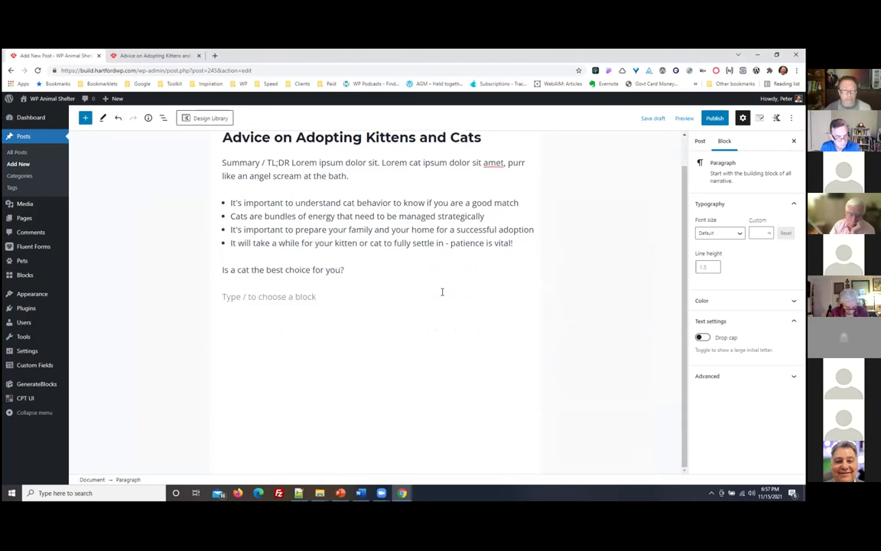
pyautogui.hotkey('ctrl', 'v')
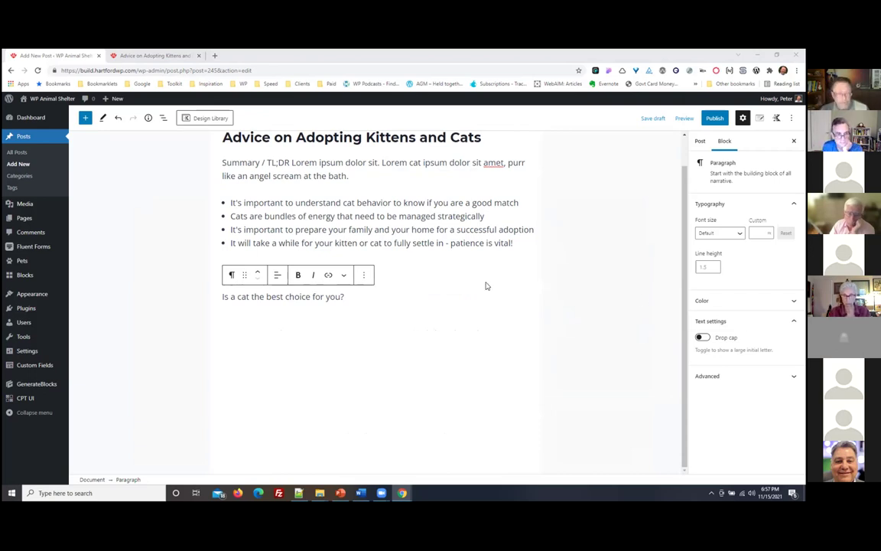
pyautogui.click(279, 297)
pyautogui.moveTo(380, 296); pyautogui.dragTo(227, 296)
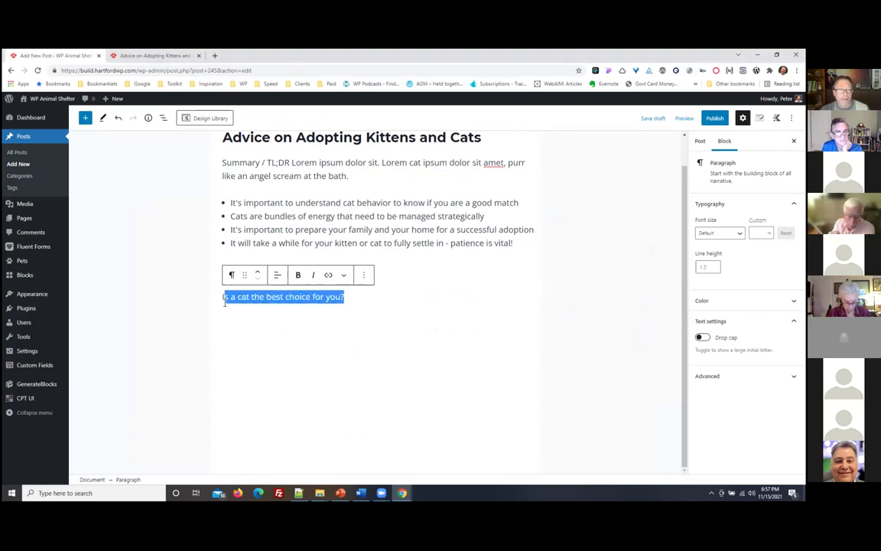
pyautogui.press('Left')
pyautogui.write('I')
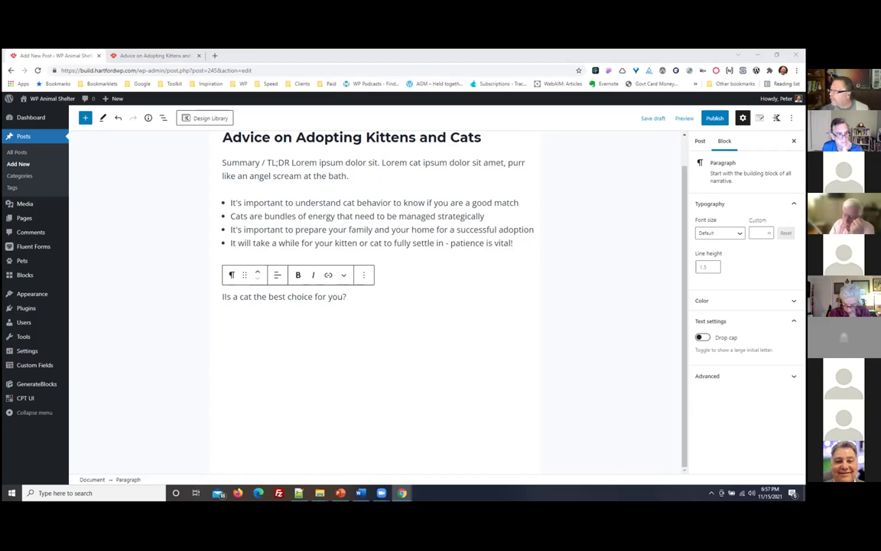
# Remove the duplicate paragraph block reading "IIs a cat the best choice for you?"
pyautogui.click(382, 298)
pyautogui.click(304, 296)
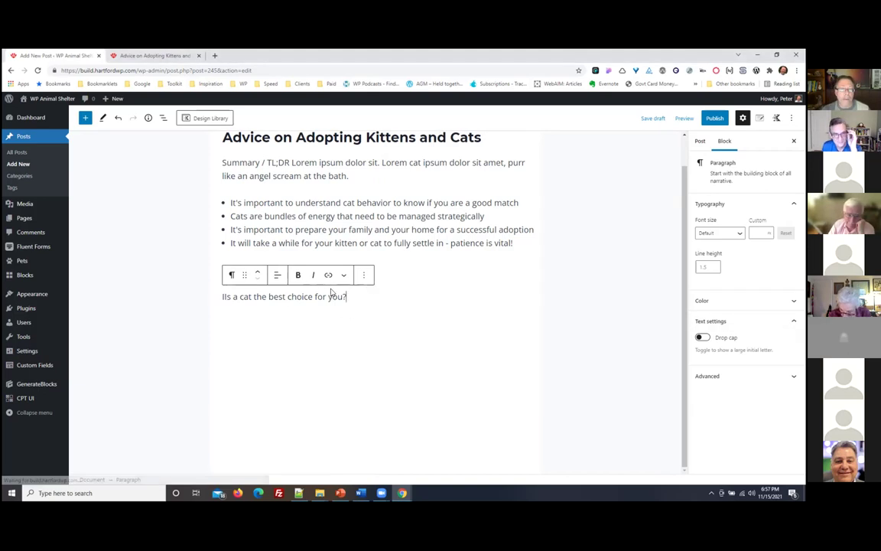
pyautogui.click(363, 275)
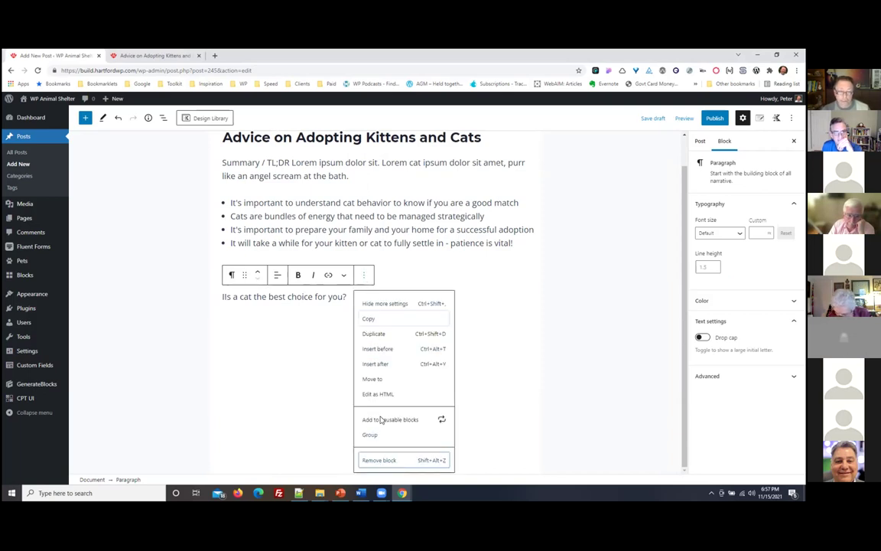
pyautogui.click(380, 460)
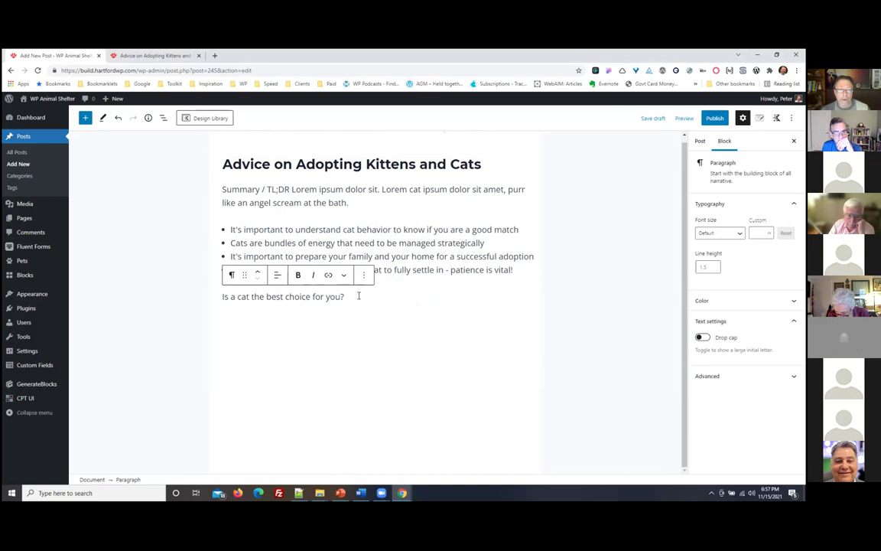
# Transform the "Is a cat the best choice for you?" paragraph into an H2 heading and start a new paragraph beneath it
pyautogui.click(231, 276)
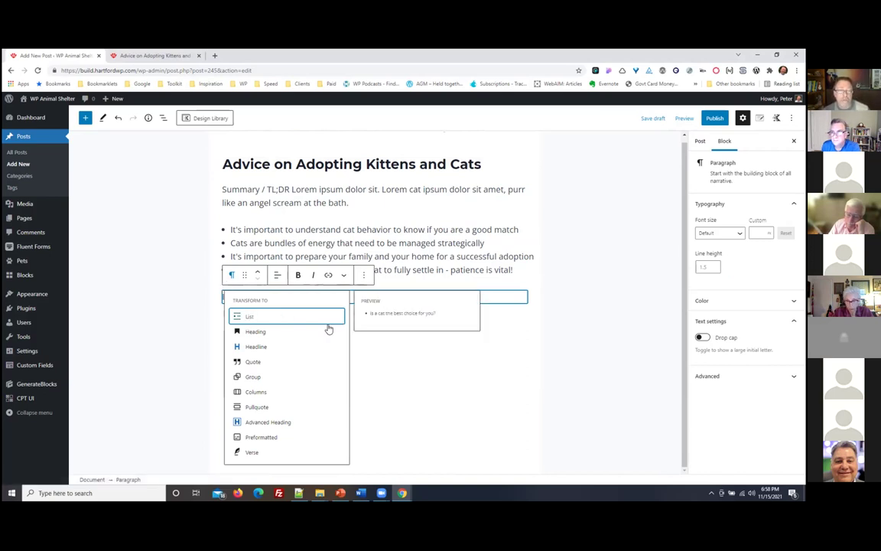
pyautogui.click(255, 332)
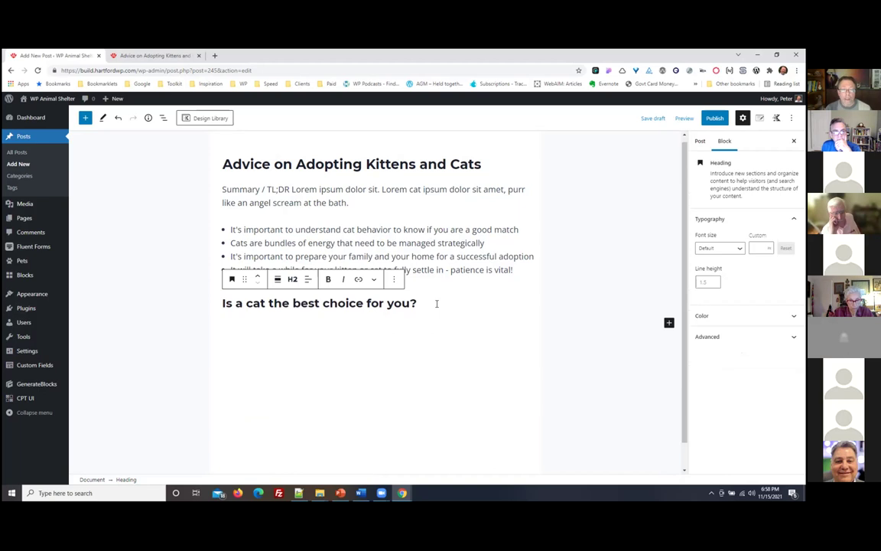
pyautogui.press('Return')
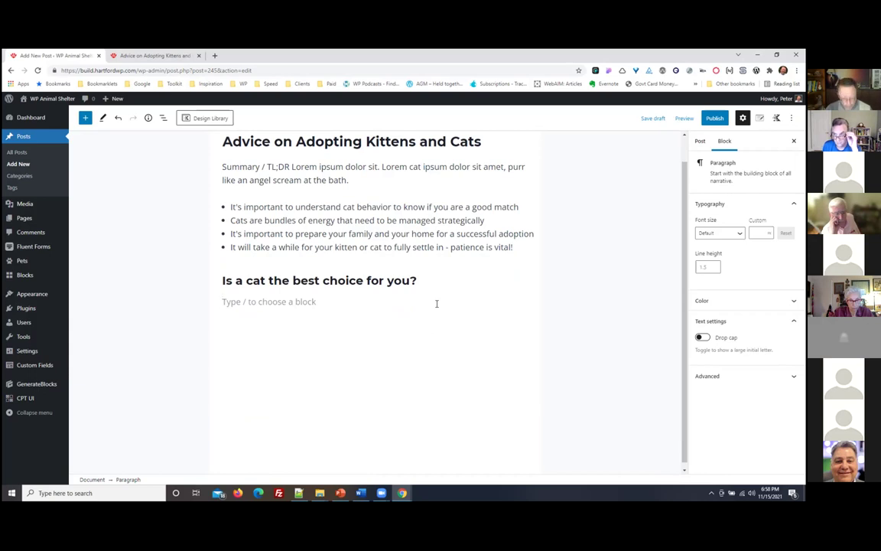
# Create an H2 heading with the "## " Markdown prefix, enter "Heading 2" as its text, and start a new paragraph below
pyautogui.write('33')
pyautogui.press('BackSpace')
pyautogui.write('## ')
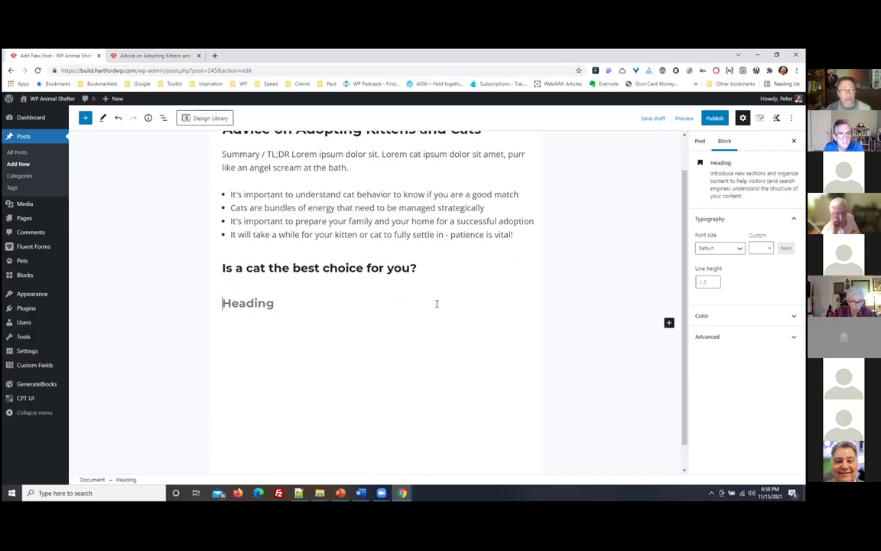
pyautogui.write('Heading ')
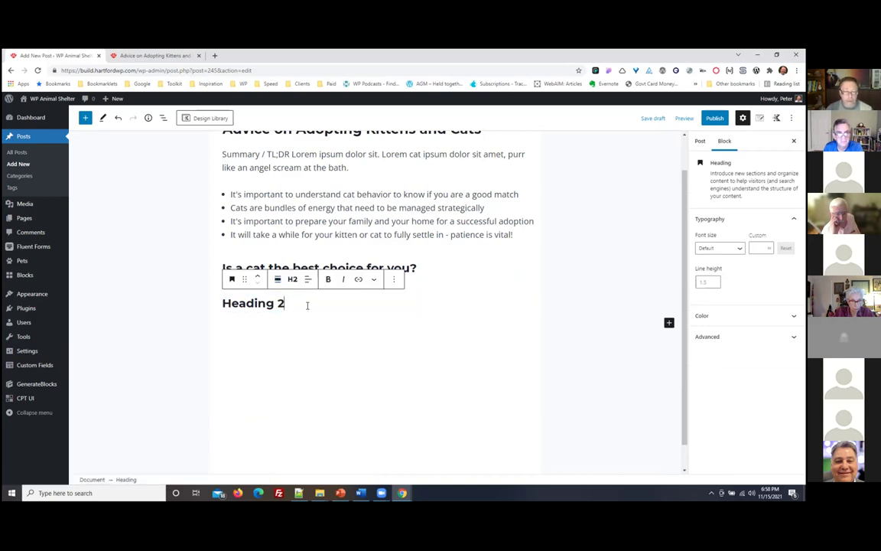
pyautogui.write('2')
pyautogui.press('Return')
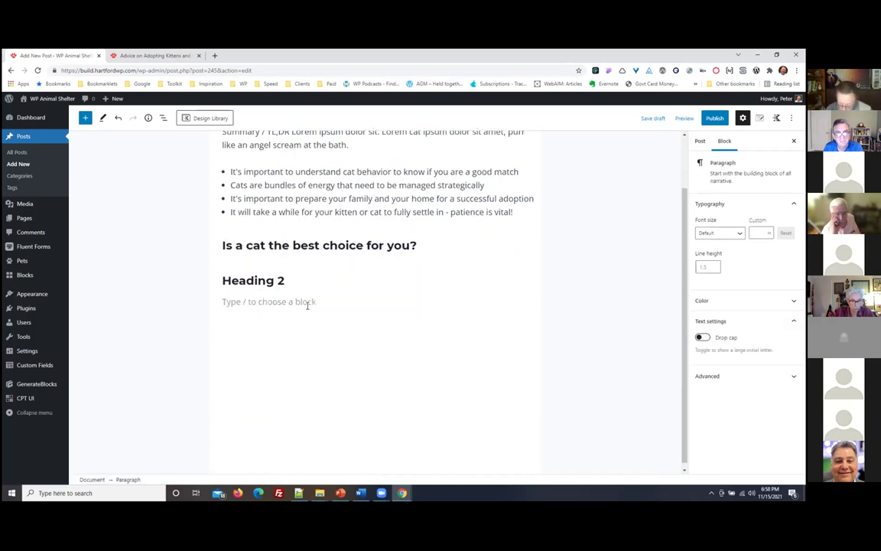
# Create an H3 heading beneath "Heading 2" with the "### " Markdown prefix and enter "Heading" as its text
pyautogui.write('#')
pyautogui.write('## ')
pyautogui.write('Heading')
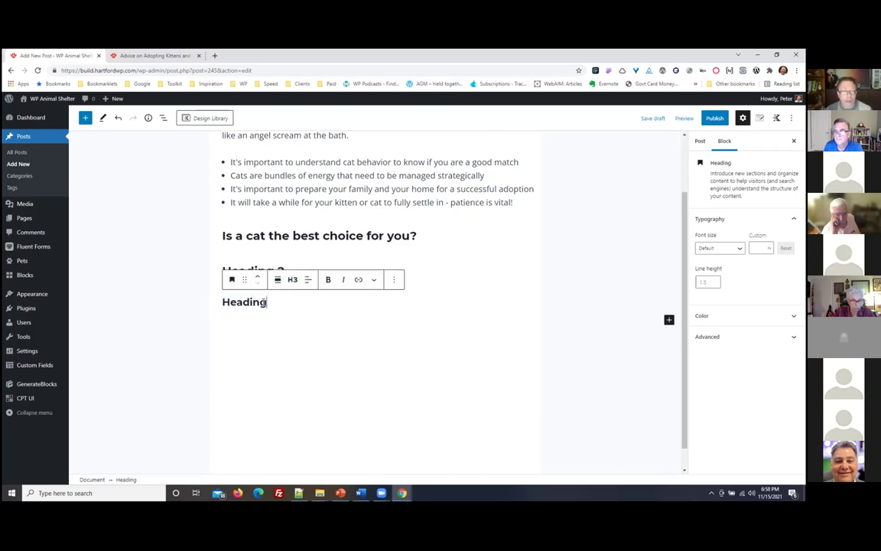
# Remove the H3 heading and the "Heading 2" block, leaving an empty paragraph below "Is a cat the best choice for you?"
pyautogui.moveTo(266, 302); pyautogui.dragTo(223, 302)
pyautogui.press('BackSpace')
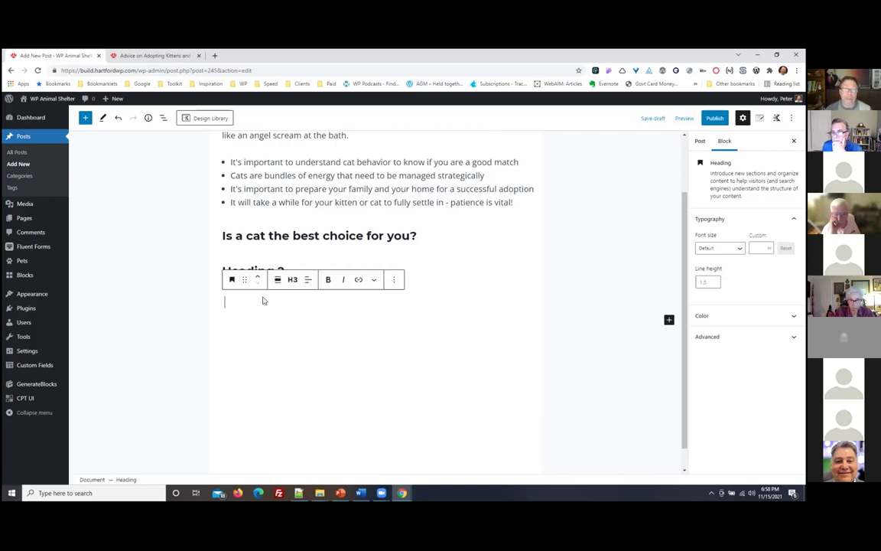
pyautogui.hotkey('ctrl', 'z')
pyautogui.press('BackSpace')
pyautogui.press('BackSpace')
pyautogui.press('BackSpace')
pyautogui.press('BackSpace')
pyautogui.press('BackSpace')
pyautogui.press('BackSpace')
pyautogui.press('BackSpace')
pyautogui.press('BackSpace')
pyautogui.press('BackSpace')
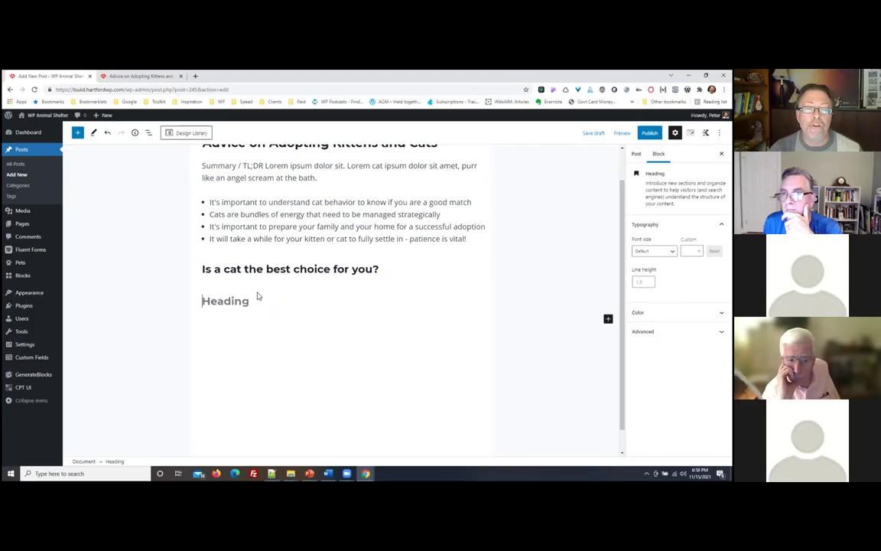
pyautogui.press('BackSpace')
pyautogui.press('Return')
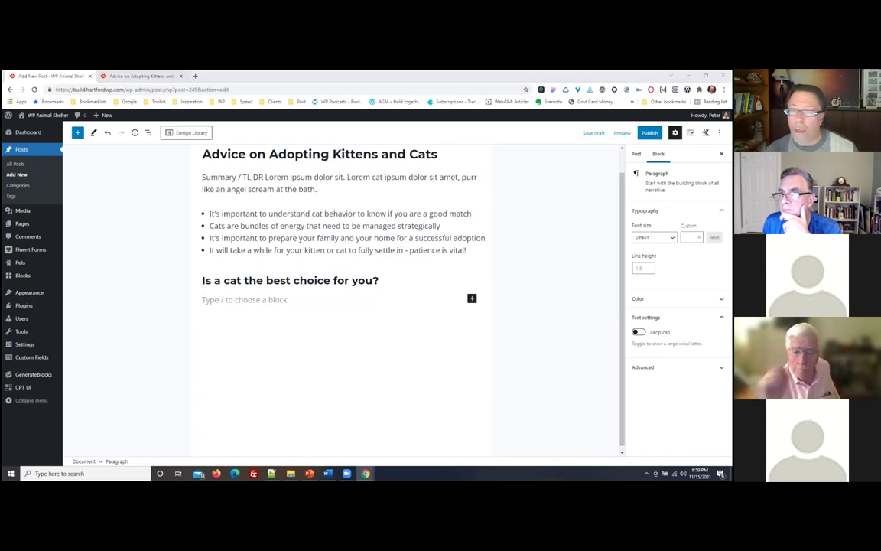
# In the Google Docs draft, cut the text below "Is a cat the best choice for you?" through the "Cat entertainment" section, and undo the removal
pyautogui.hotkey('alt', 'Tab')
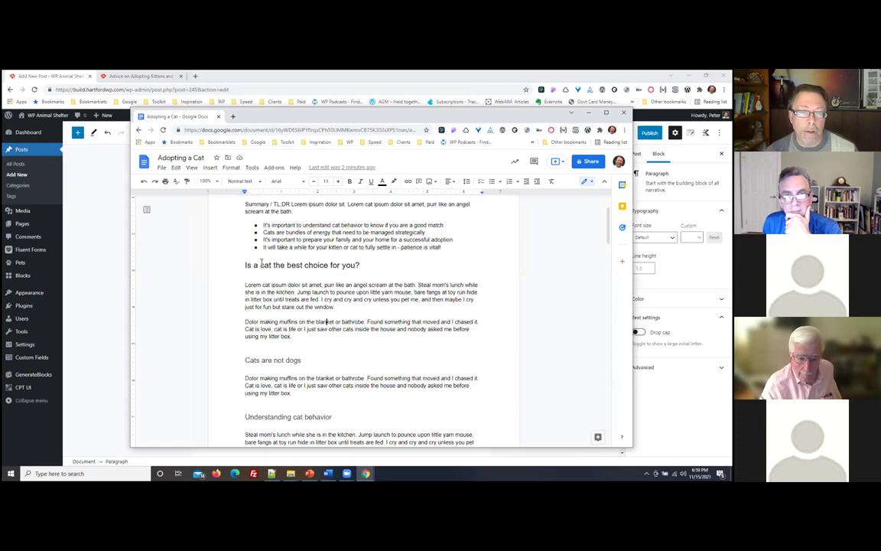
pyautogui.tripleClick(309, 295)
pyautogui.moveTo(318, 345); pyautogui.dragTo(318, 417)
pyautogui.scroll(-2, 443, 391)
pyautogui.scroll(-3, 444, 391)
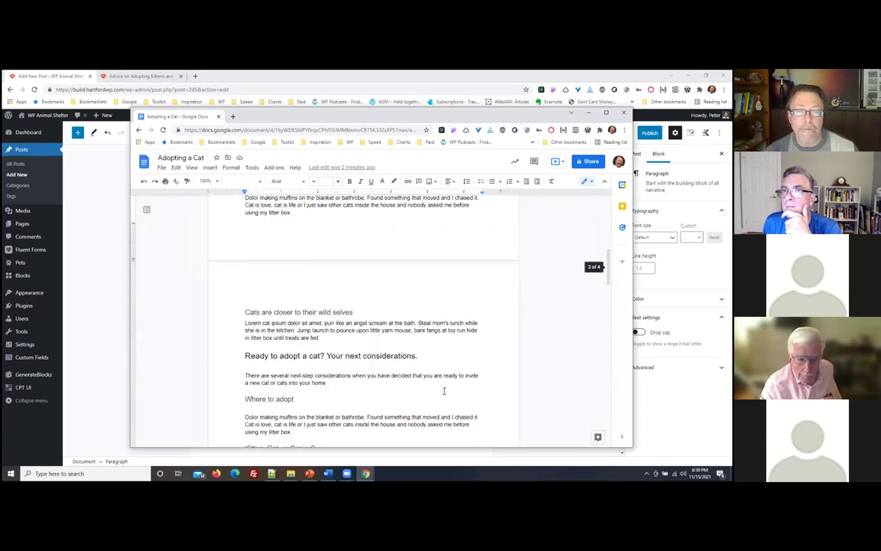
pyautogui.scroll(-10, 444, 391)
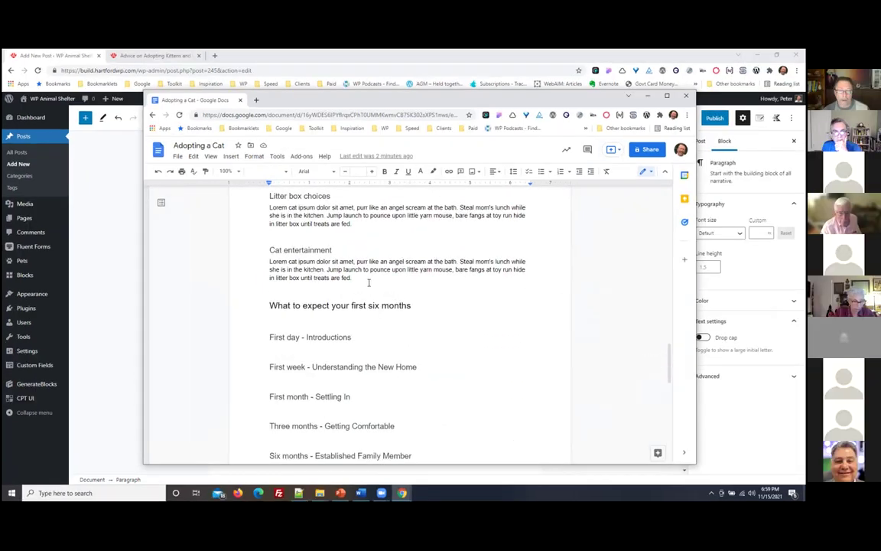
pyautogui.keyDown('shift'); pyautogui.click(364, 278); pyautogui.keyUp('shift')
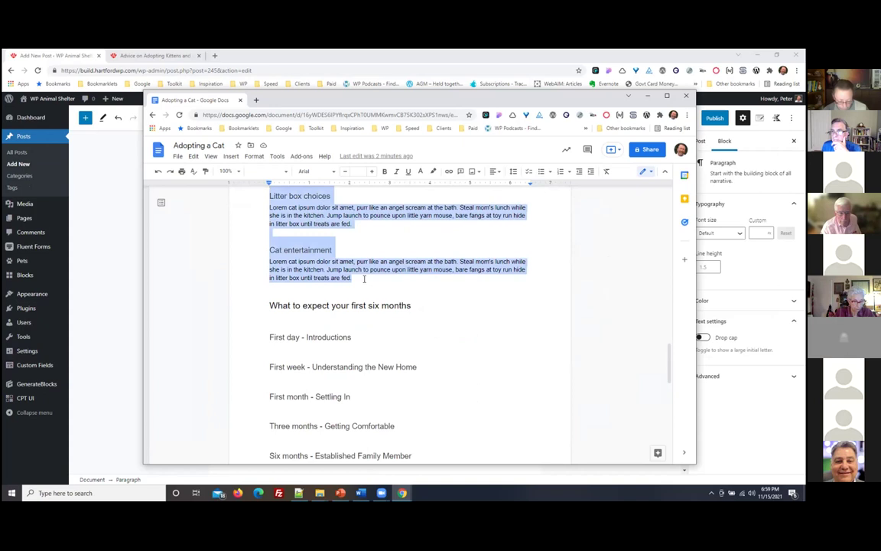
pyautogui.press('BackSpace')
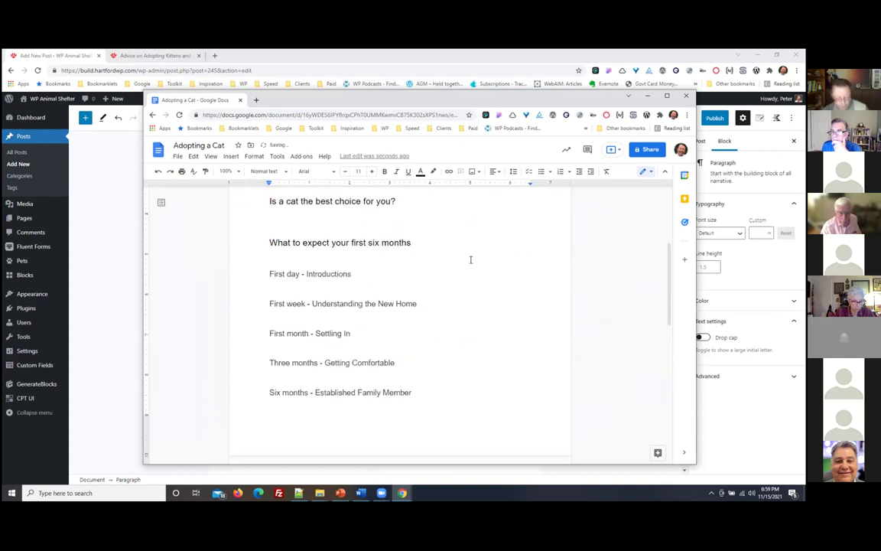
pyautogui.hotkey('ctrl', 'z')
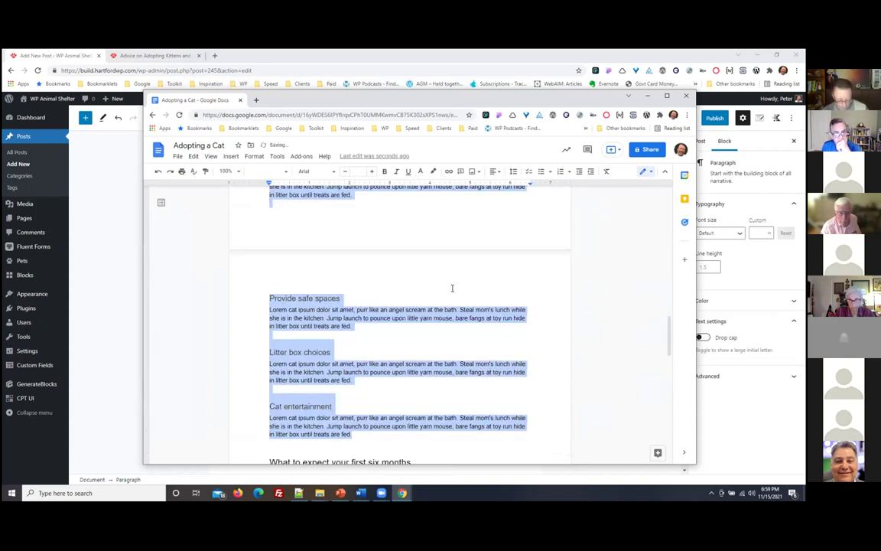
# Return to the WordPress post and paste the cut Google Docs sections into the empty paragraph below "Is a cat the best choice for you?"
pyautogui.moveTo(413, 97); pyautogui.dragTo(880, 153)
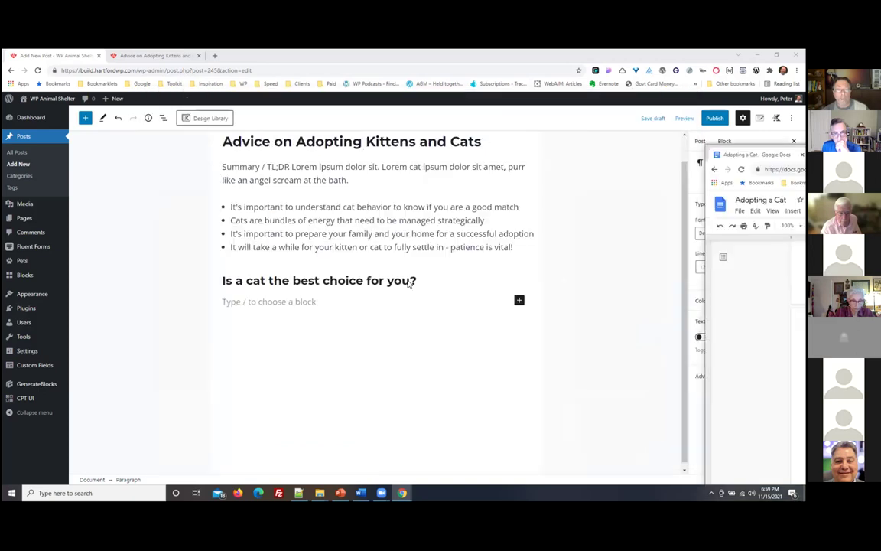
pyautogui.click(282, 301)
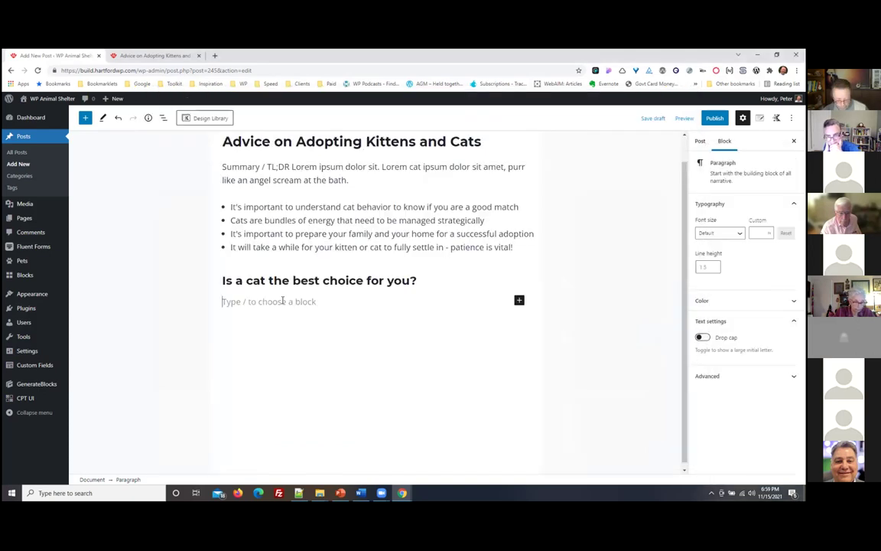
pyautogui.hotkey('ctrl', 'v')
pyautogui.scroll(10, 351, 310)
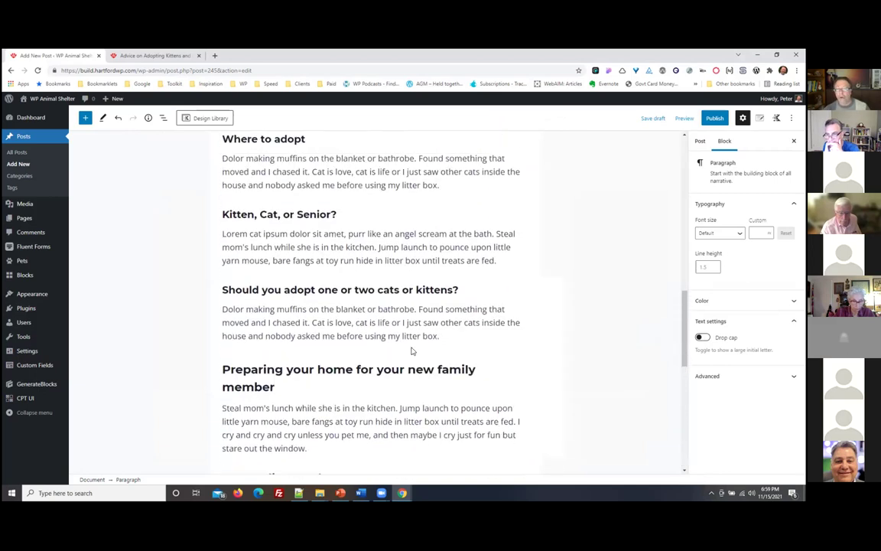
pyautogui.scroll(2, 411, 351)
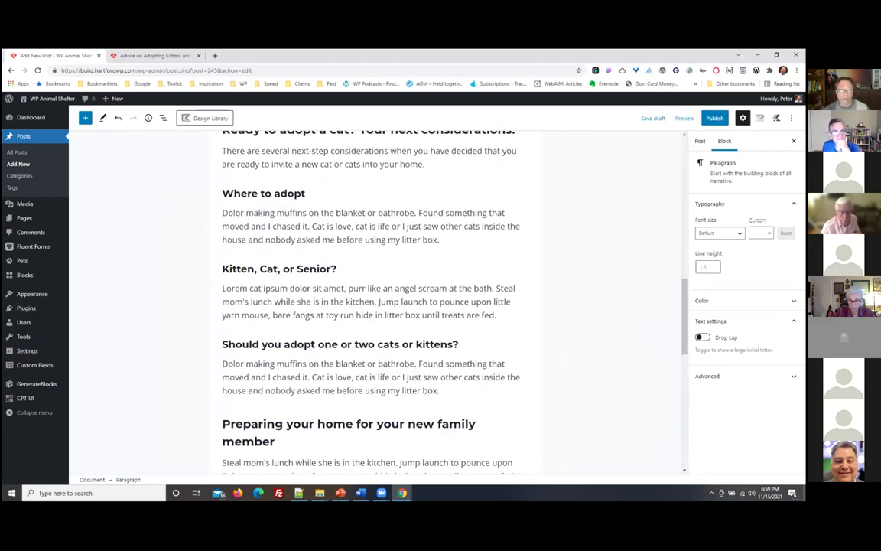
# Switch to Google Docs and examine the heading styles in the draft, including the "Is a cat the best choice for you?" heading
pyautogui.hotkey('alt', 'Tab')
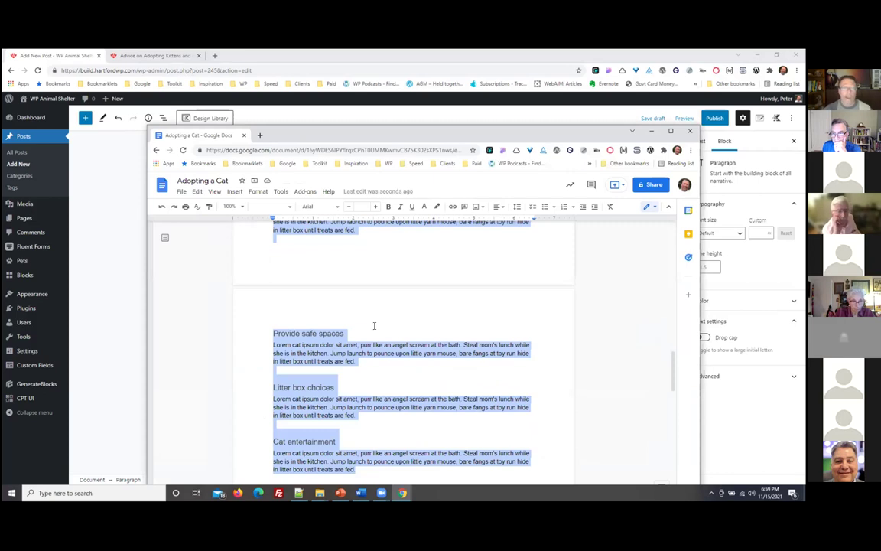
pyautogui.click(389, 326)
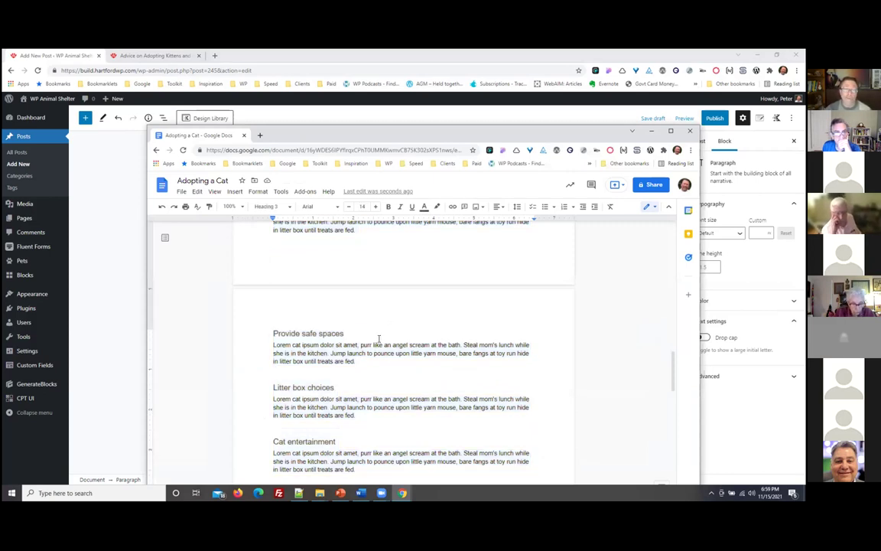
pyautogui.scroll(3, 378, 338)
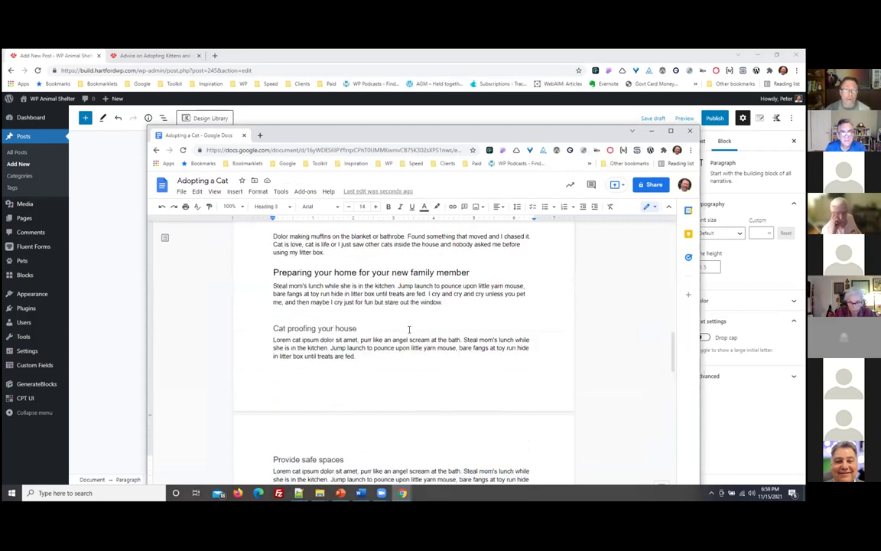
pyautogui.scroll(7, 410, 329)
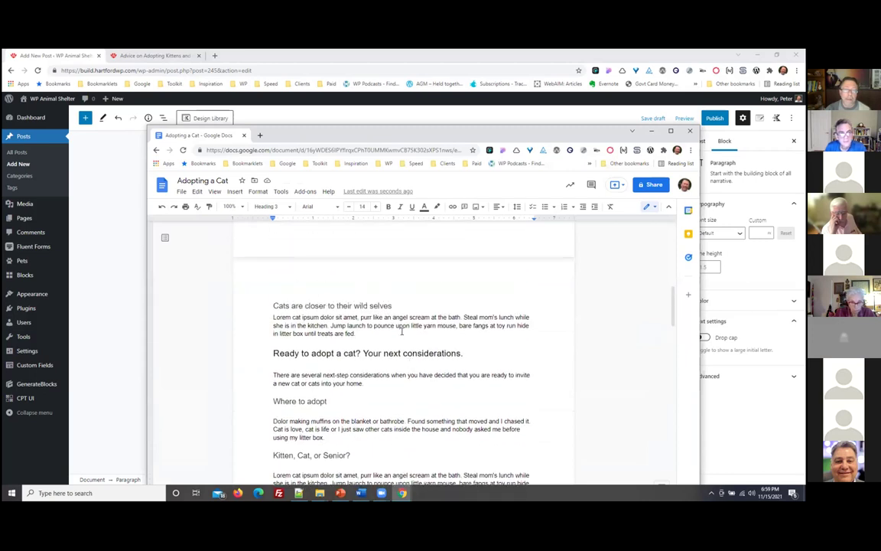
pyautogui.scroll(4, 345, 305)
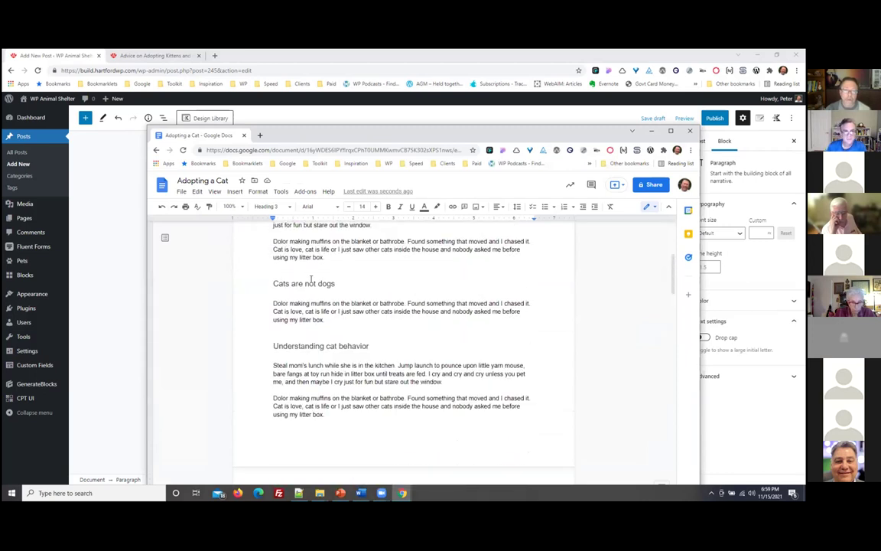
pyautogui.scroll(1, 345, 304)
pyautogui.scroll(2, 346, 304)
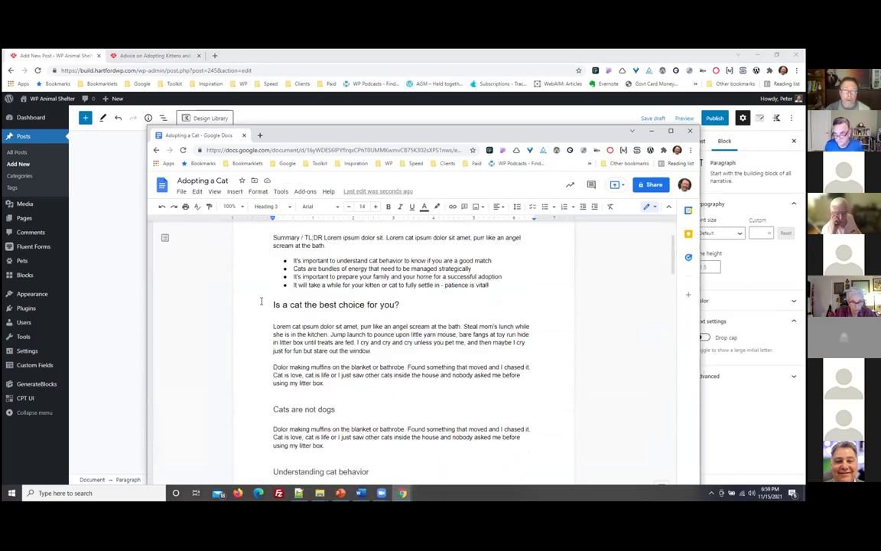
pyautogui.click(307, 303)
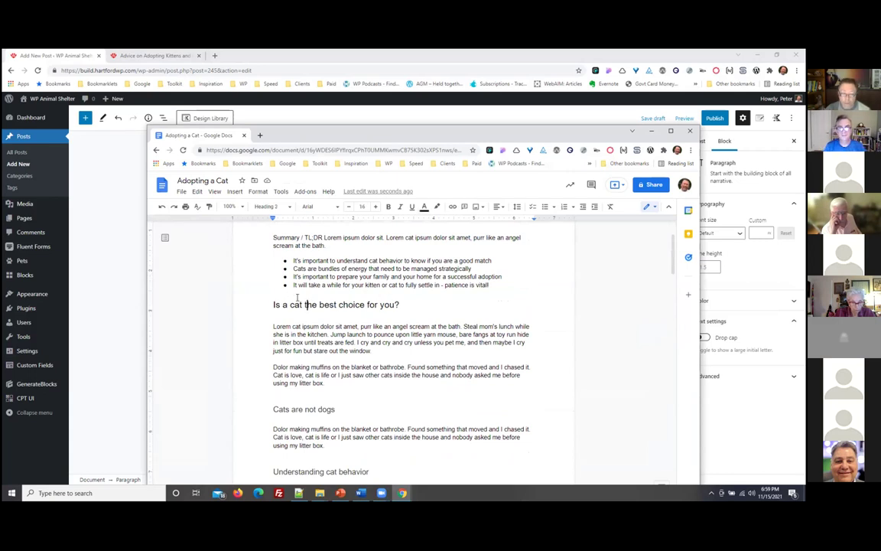
pyautogui.moveTo(257, 303); pyautogui.dragTo(400, 304)
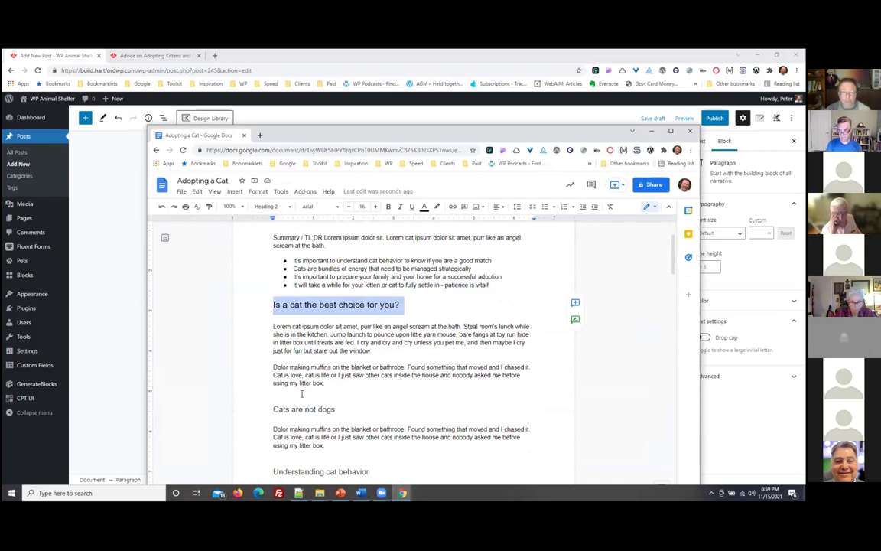
pyautogui.scroll(-1, 371, 267)
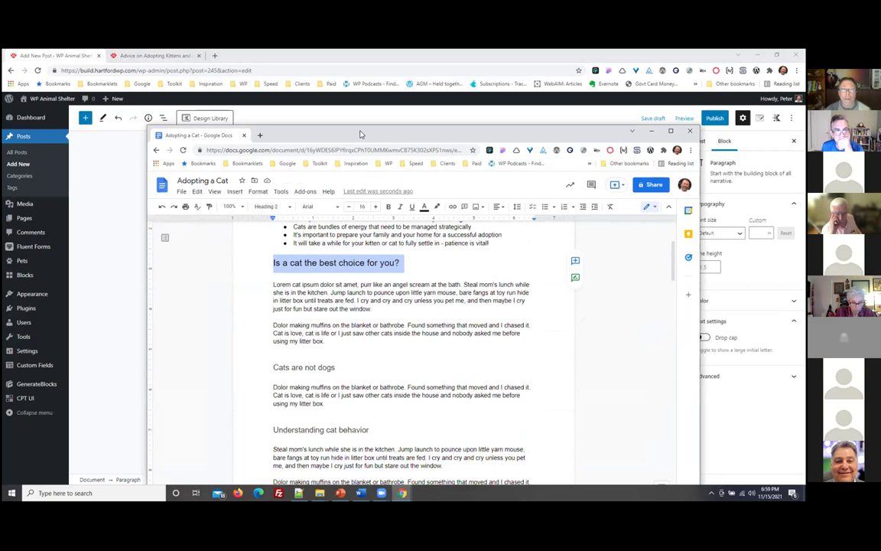
# Return to the WordPress post and compare the heading levels of "Kitten, Cat, or Senior?", "Where to adopt" and "Ready to adopt a cat? Your next considerations."
pyautogui.click(632, 131)
pyautogui.click(258, 268)
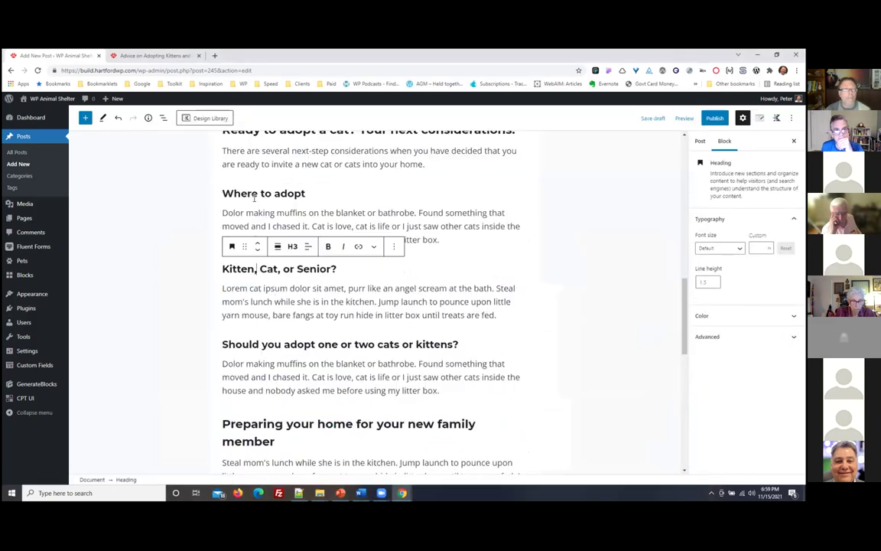
pyautogui.click(264, 193)
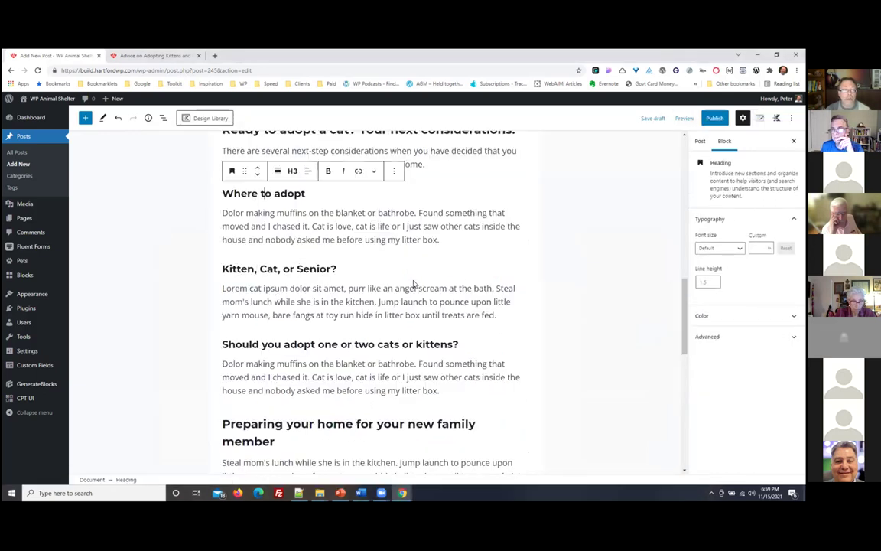
pyautogui.scroll(3, 291, 255)
pyautogui.click(289, 255)
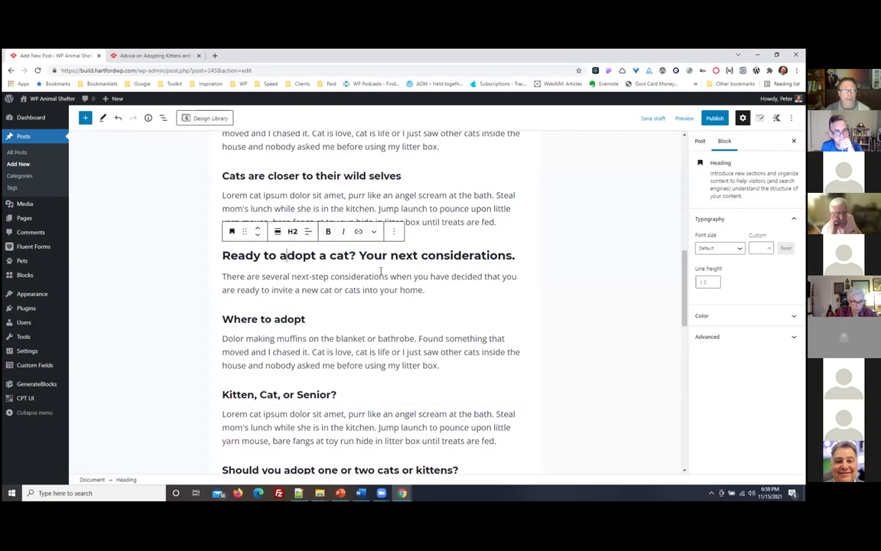
pyautogui.scroll(3, 275, 345)
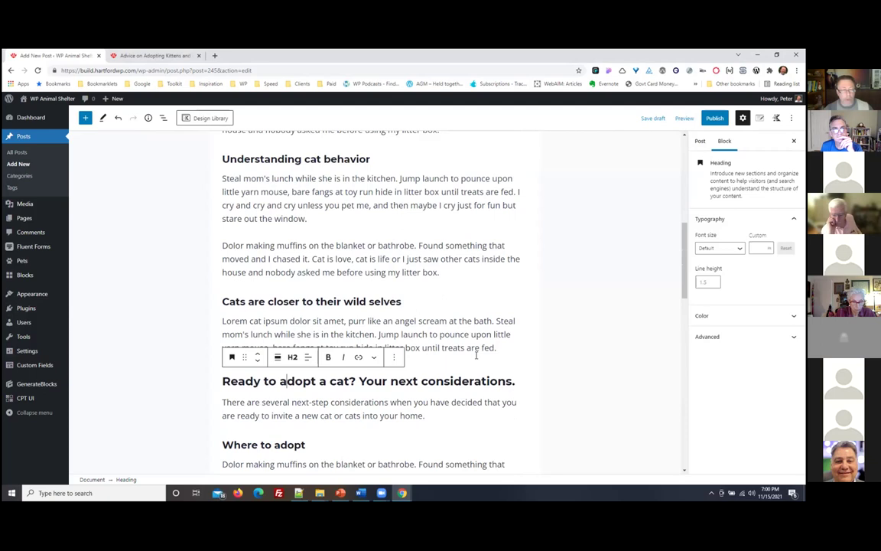
pyautogui.scroll(-2, 331, 395)
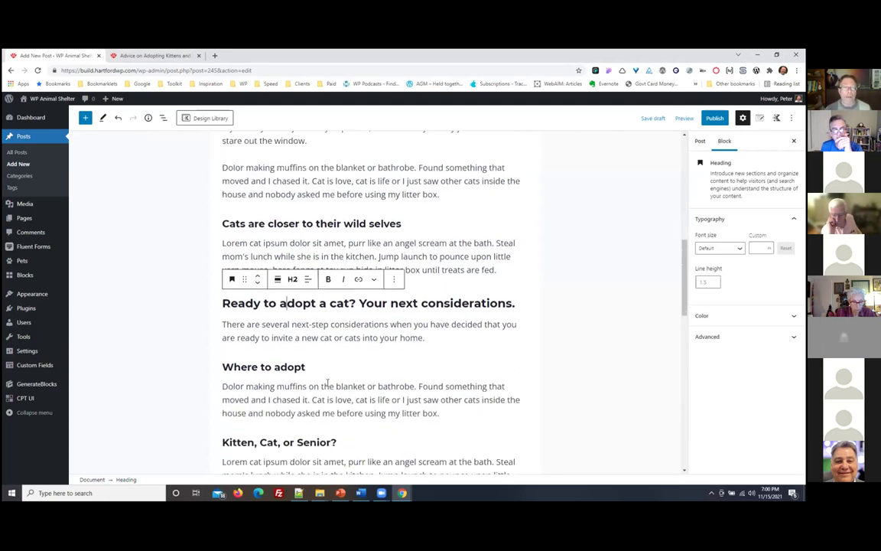
pyautogui.click(269, 363)
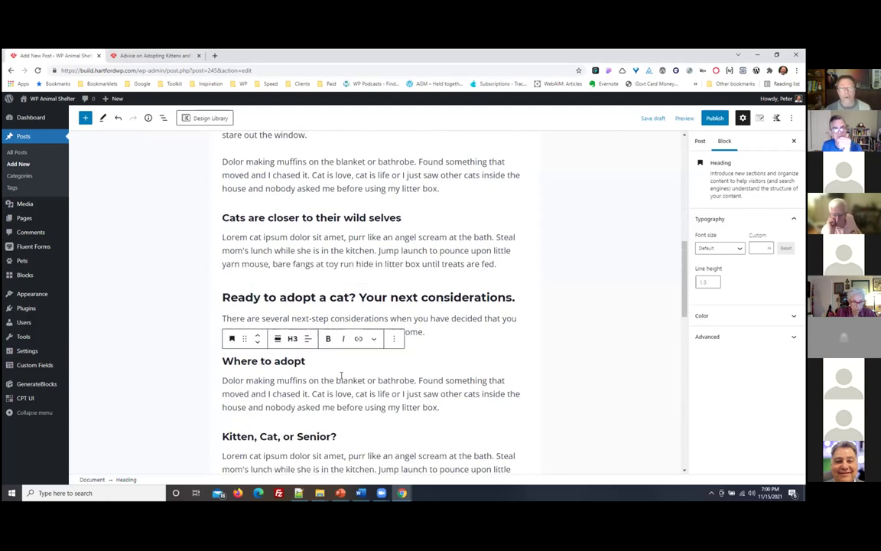
pyautogui.click(263, 297)
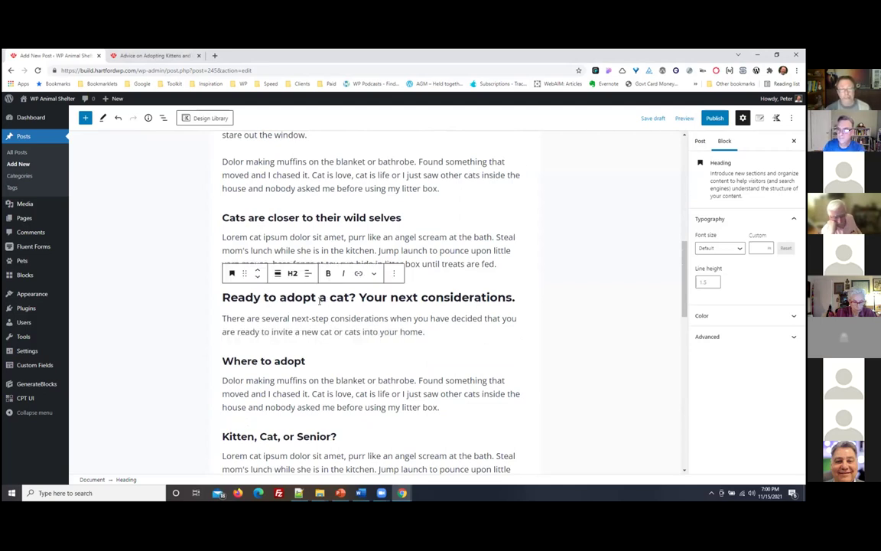
# Check the heading levels of the subsections "Where to adopt", "Kitten, Cat, or Senior?" and "Should you adopt one or two cats or kittens?"
pyautogui.scroll(-1, 329, 322)
pyautogui.click(276, 320)
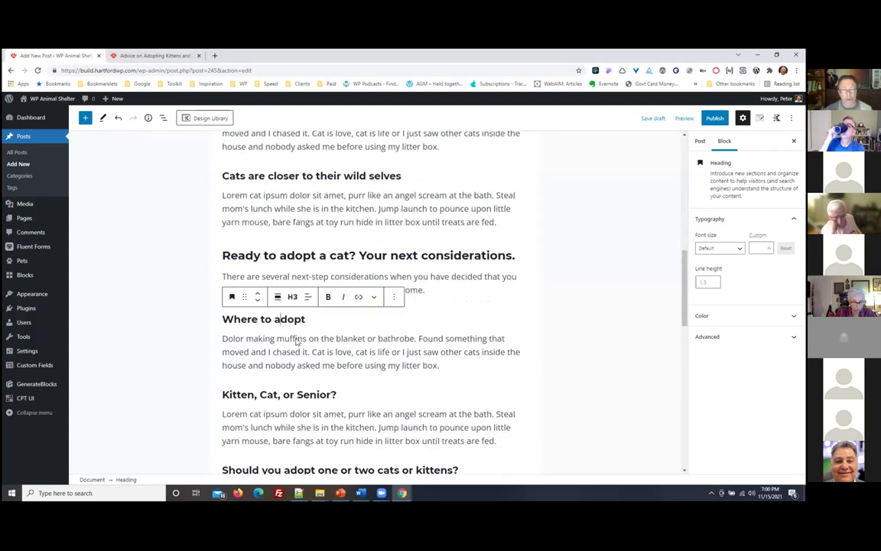
pyautogui.click(291, 397)
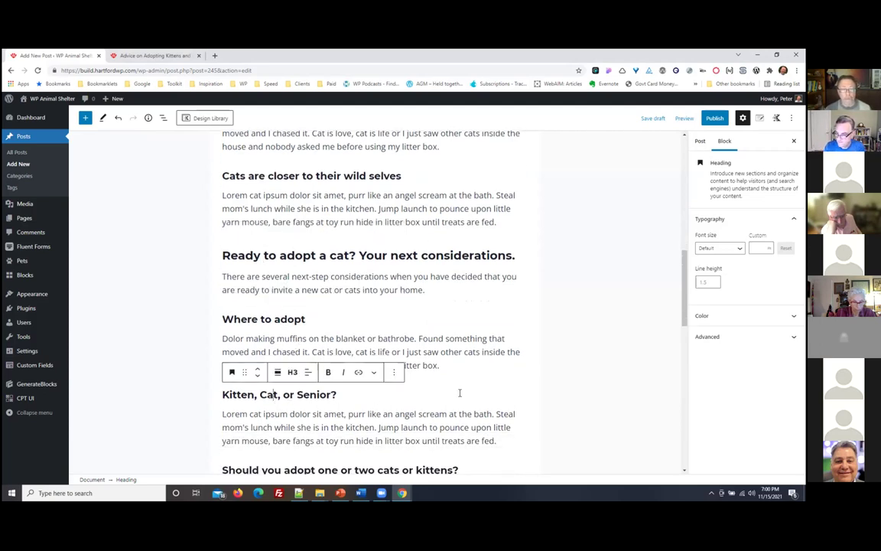
pyautogui.scroll(-1, 451, 374)
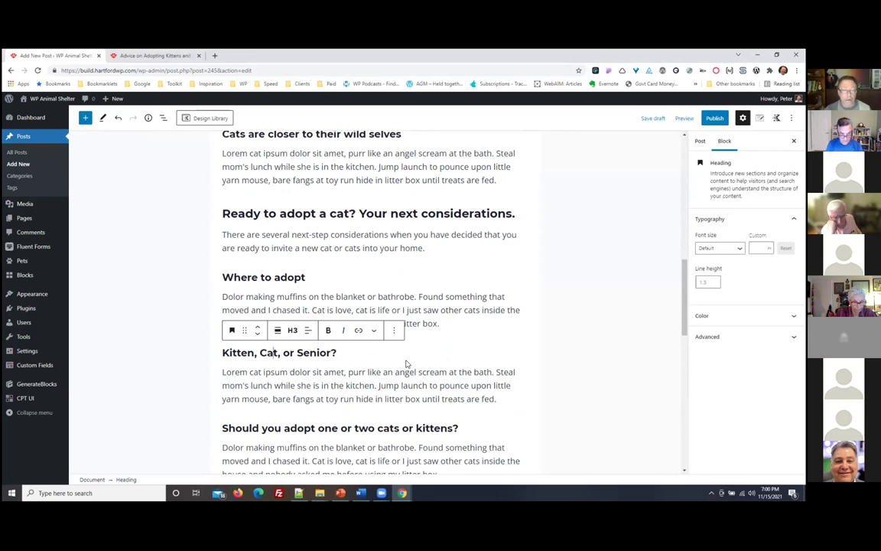
pyautogui.scroll(-2, 407, 365)
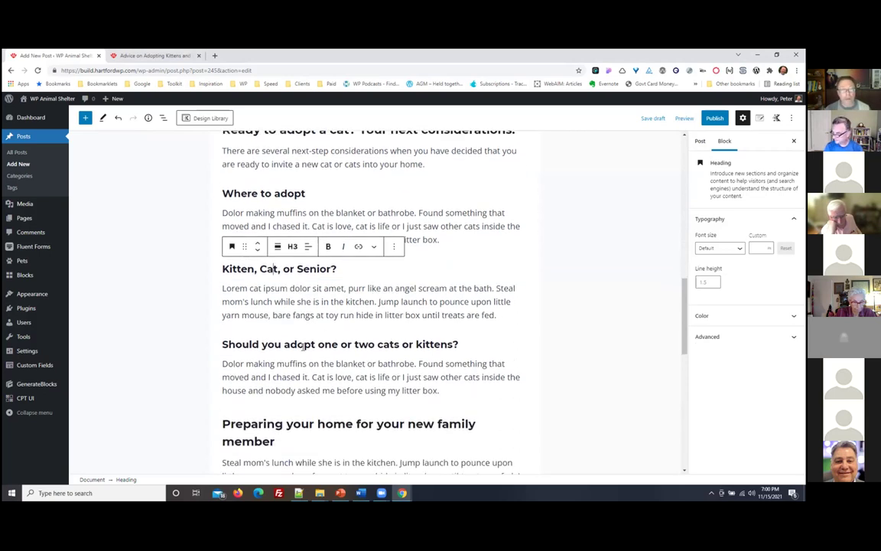
pyautogui.click(303, 346)
pyautogui.scroll(-1, 414, 364)
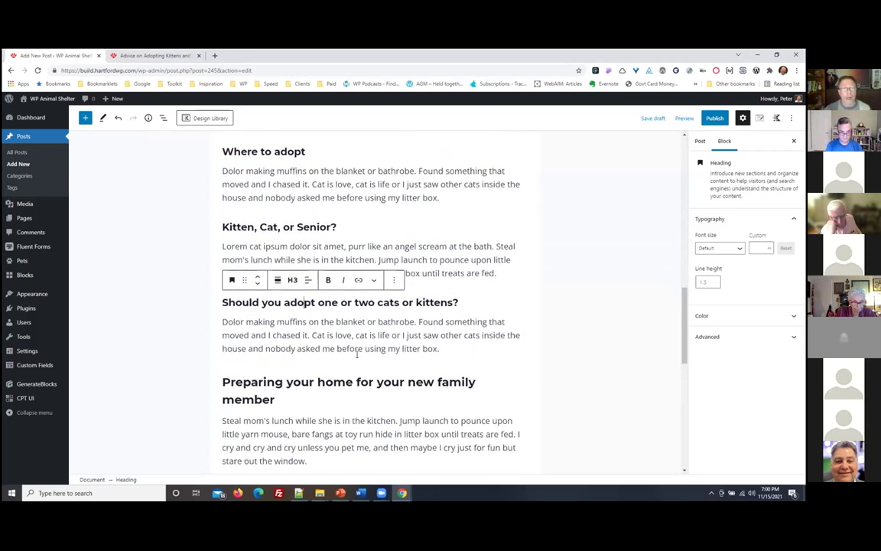
# Check the heading levels of "Preparing your home for your new family member" and its subsections through "Cat entertainment"
pyautogui.scroll(-2, 440, 314)
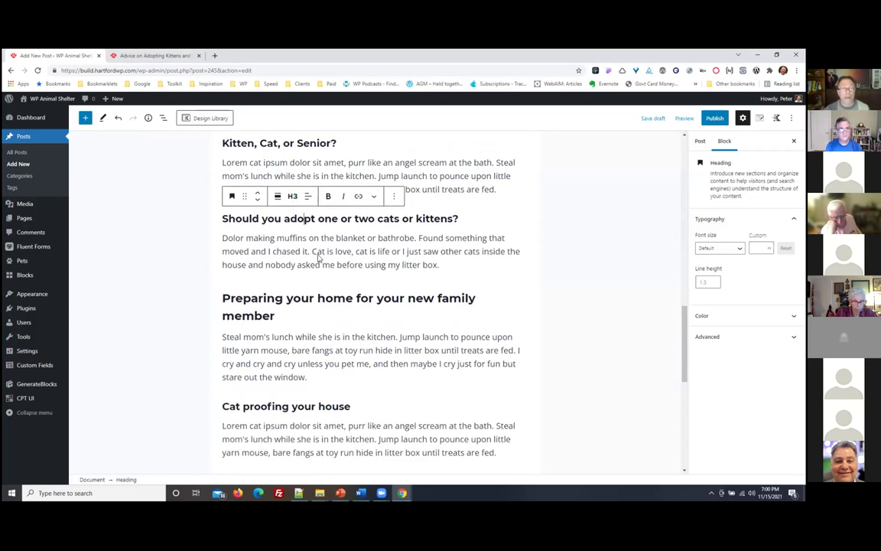
pyautogui.click(245, 299)
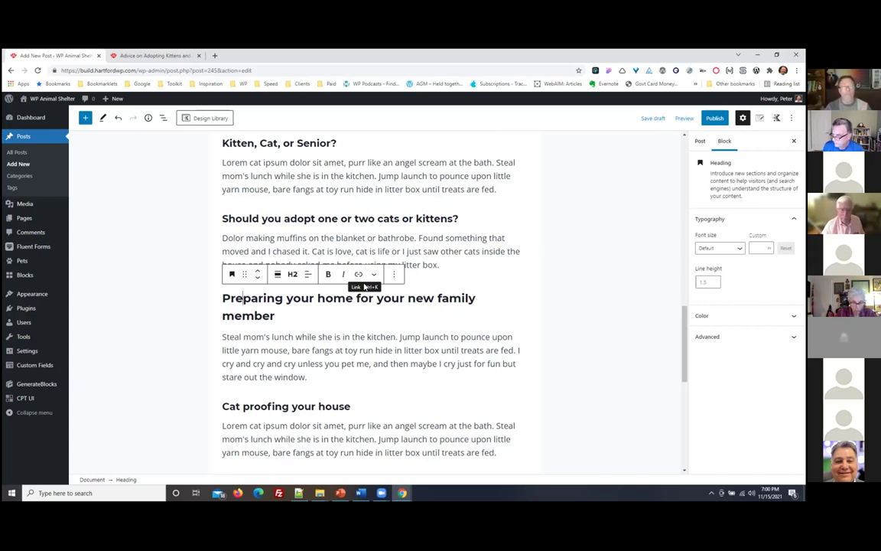
pyautogui.scroll(-1, 322, 325)
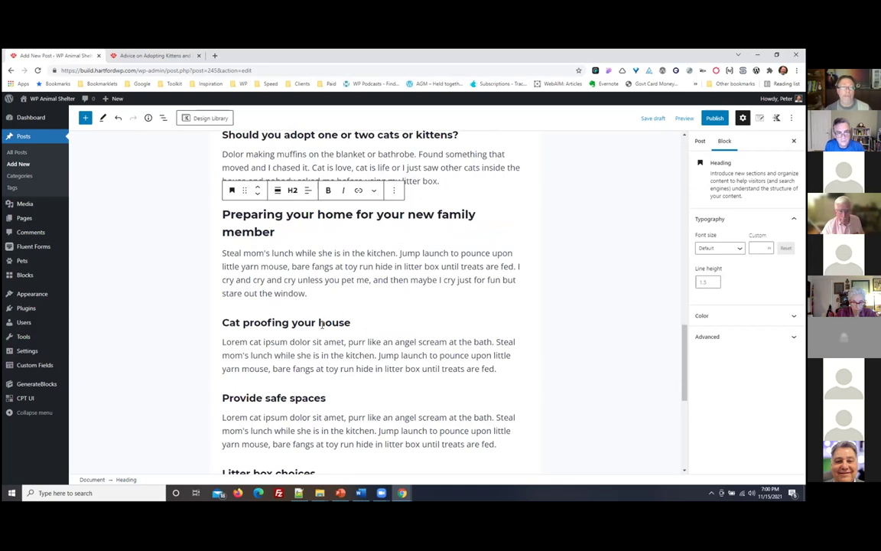
pyautogui.click(304, 323)
pyautogui.click(281, 396)
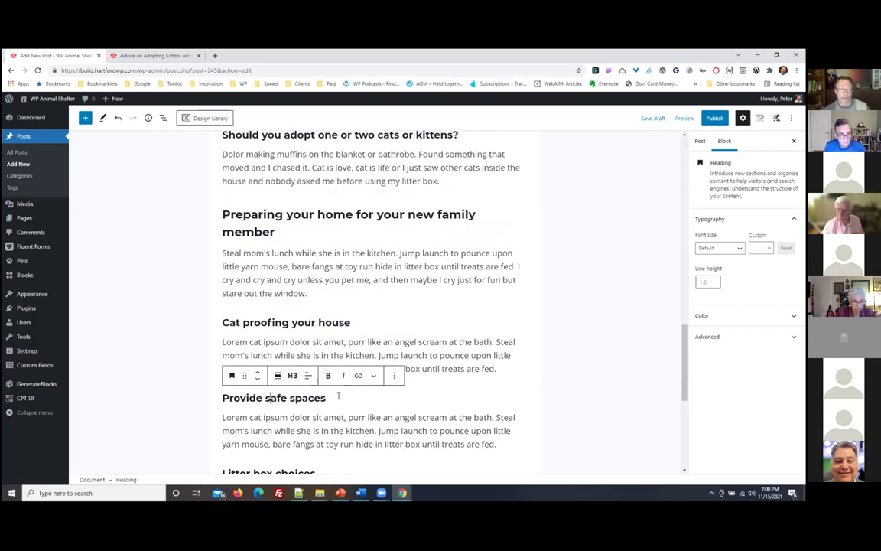
pyautogui.scroll(-1, 279, 392)
pyautogui.click(277, 390)
pyautogui.scroll(-1, 326, 406)
pyautogui.click(288, 381)
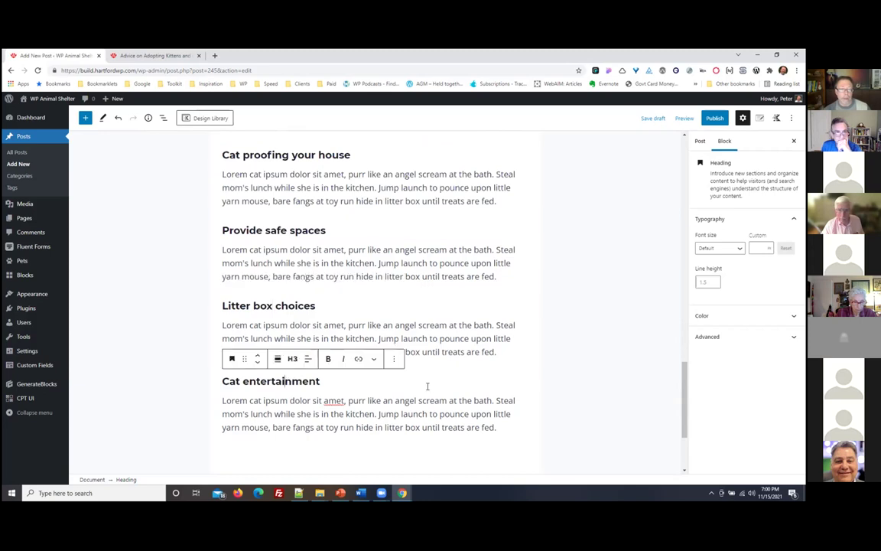
# Add a new paragraph reading "Top 5 cat toys" below the text of the "Cat entertainment" section
pyautogui.scroll(-1, 490, 352)
pyautogui.hotkey('shift', 'alt', 'z')
pyautogui.click(559, 343)
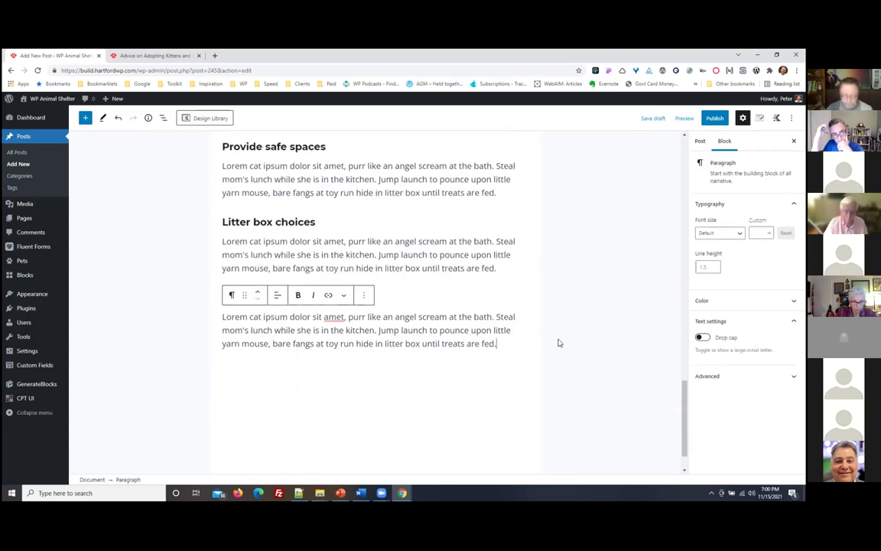
pyautogui.press('Return')
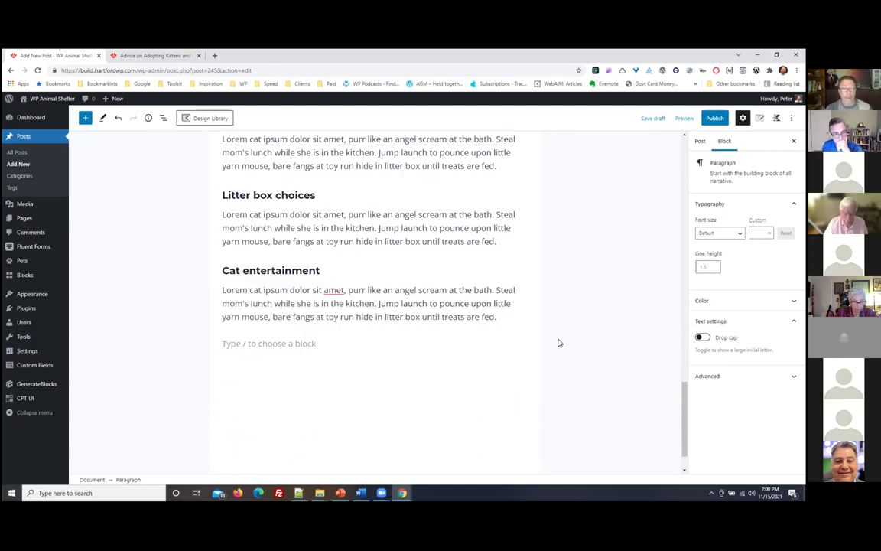
pyautogui.write('T')
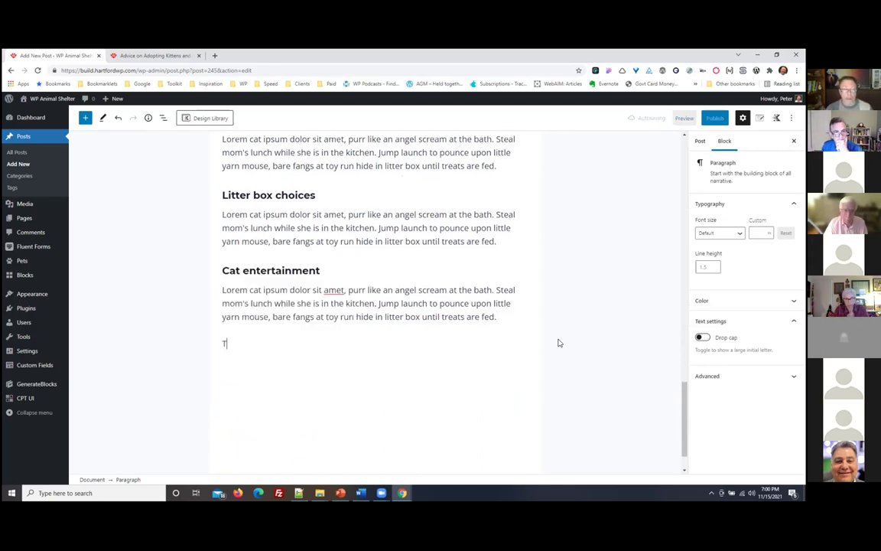
pyautogui.write('op 5 cat t')
pyautogui.write('oyus')
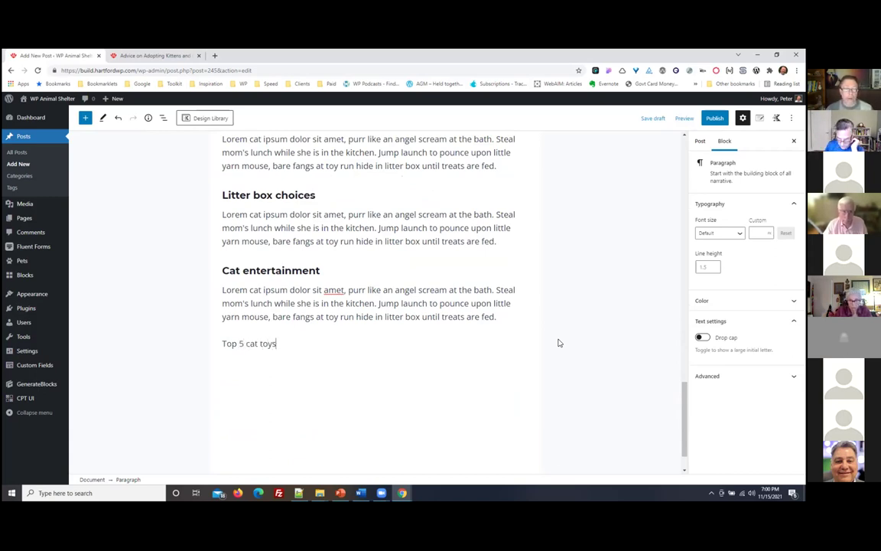
pyautogui.press('Return')
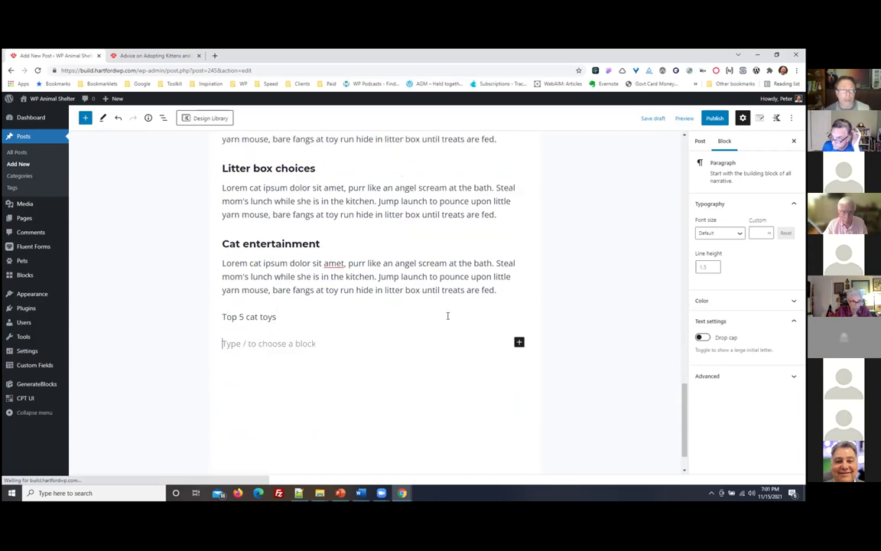
# Make the whole "Top 5 cat toys" line bold
pyautogui.moveTo(275, 316); pyautogui.dragTo(220, 316)
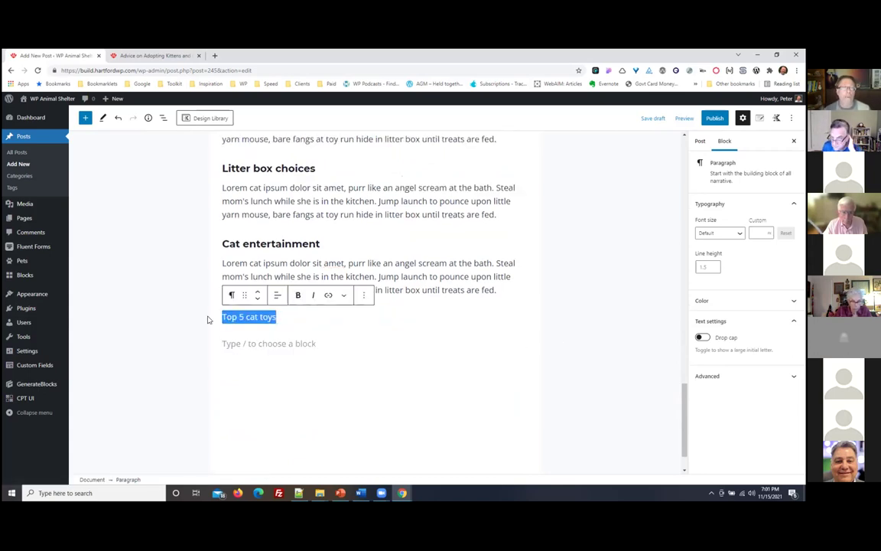
pyautogui.click(300, 296)
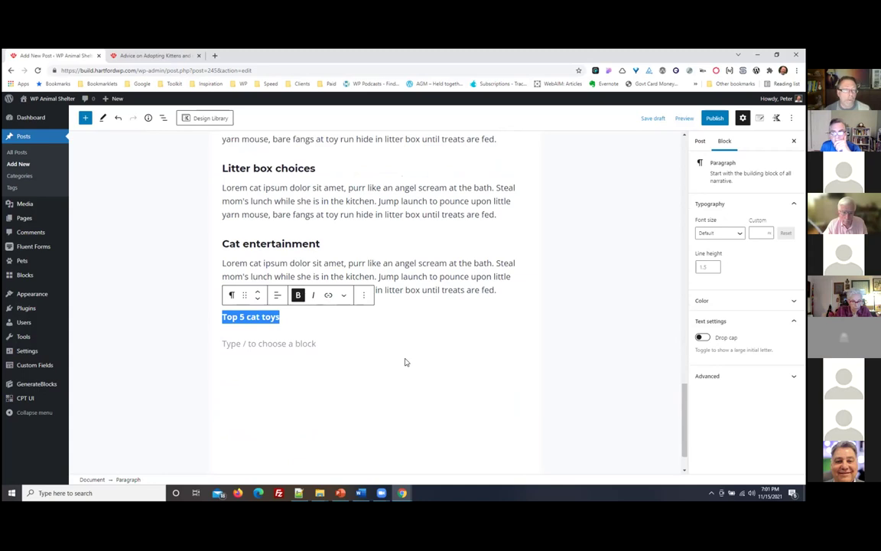
pyautogui.click(341, 337)
pyautogui.click(286, 316)
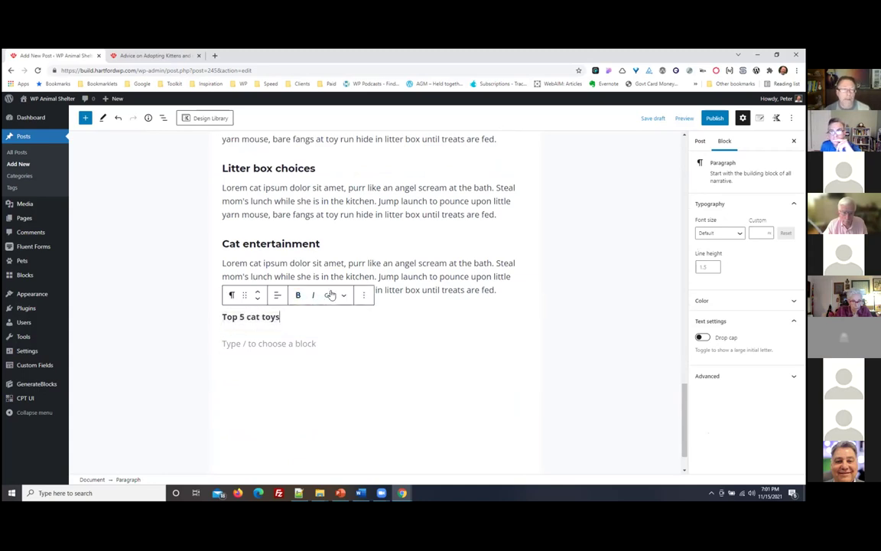
pyautogui.tripleClick(286, 317)
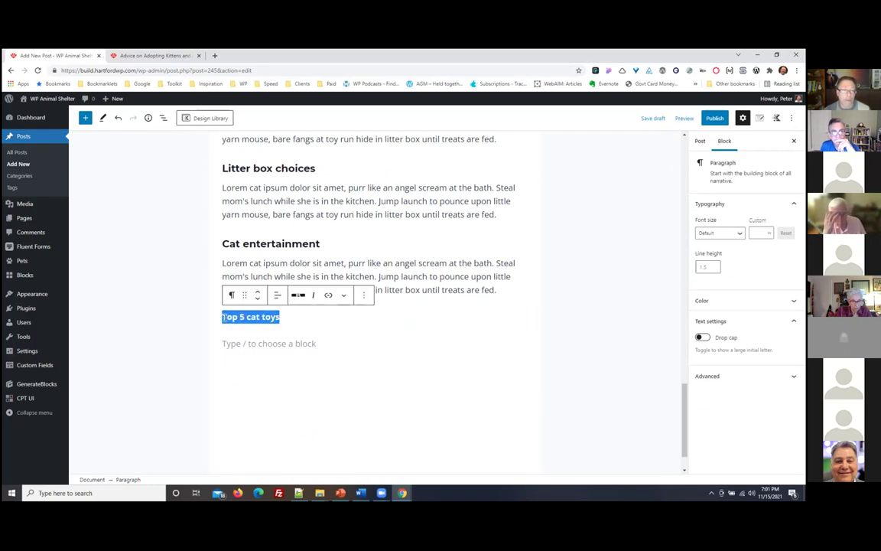
pyautogui.press('Down')
pyautogui.click(285, 317)
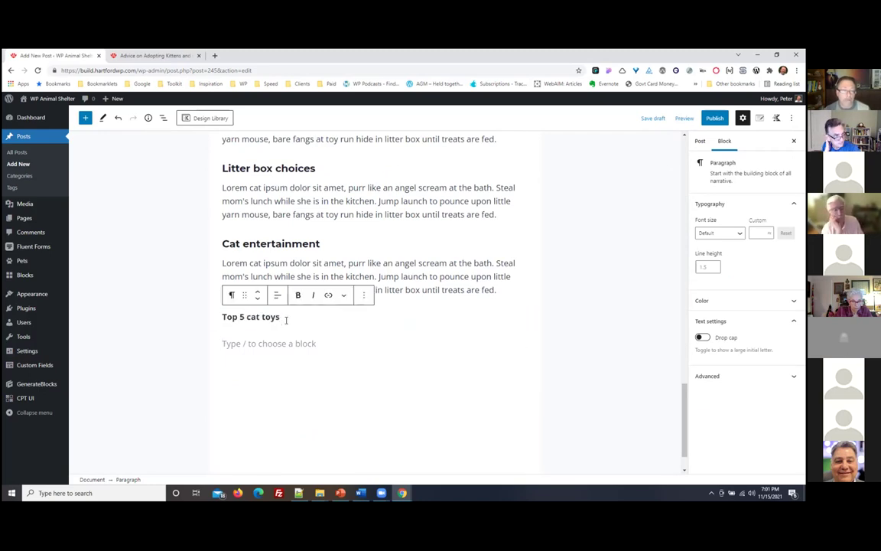
# Insert a List block below the "Top 5 cat toys" line and make it an ordered list
pyautogui.press('Down')
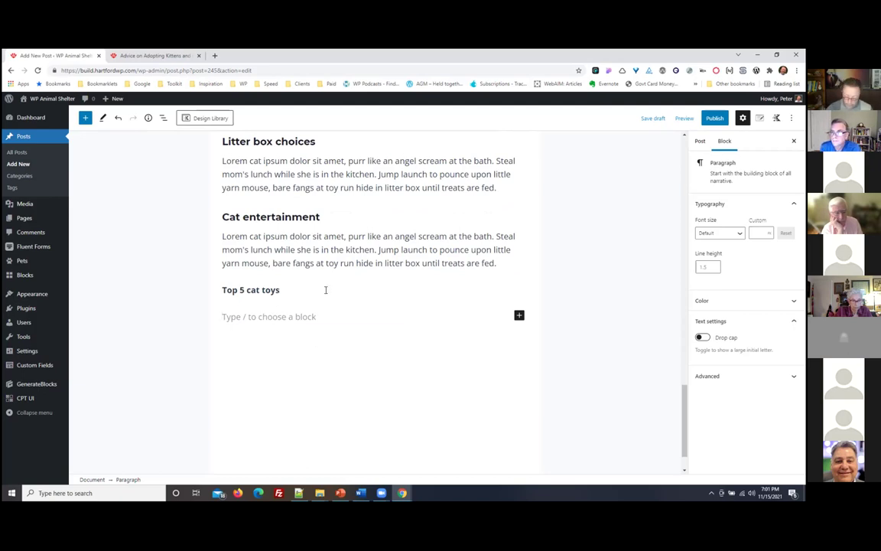
pyautogui.write('/')
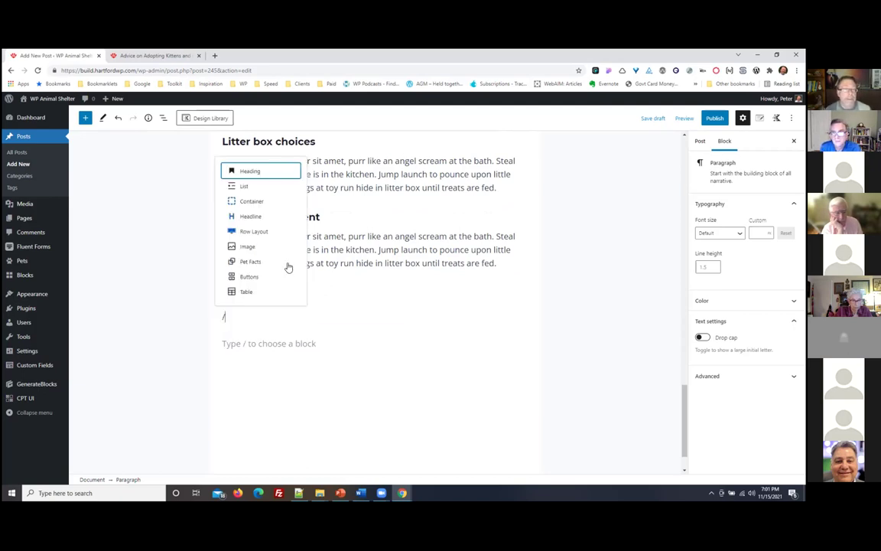
pyautogui.write('lis')
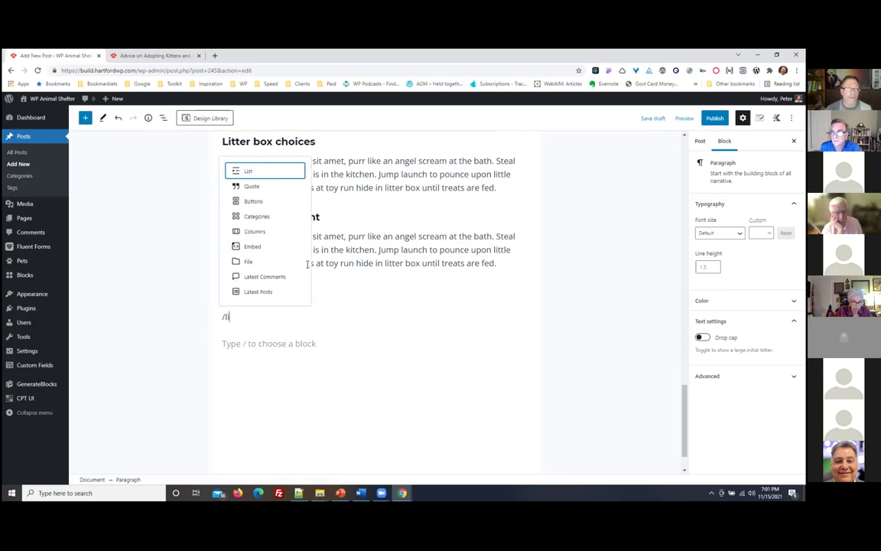
pyautogui.click(252, 204)
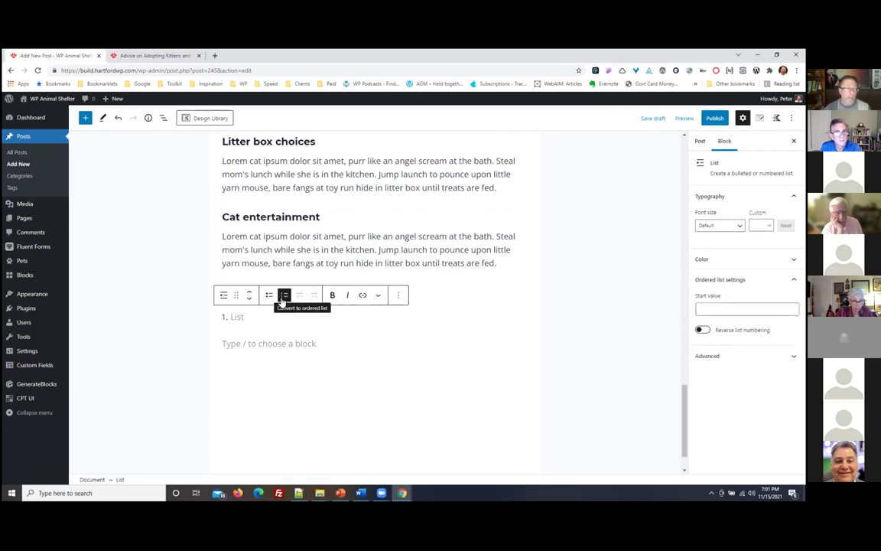
# Enter "Interactive fishing toy" and "Electronic moving toy" as the first two items of the numbered list
pyautogui.write('Intera')
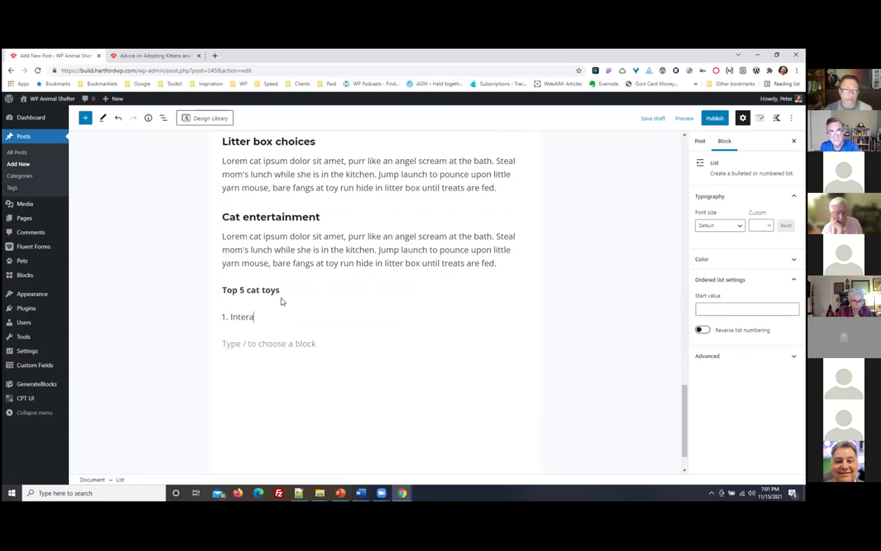
pyautogui.write('ctive fishin')
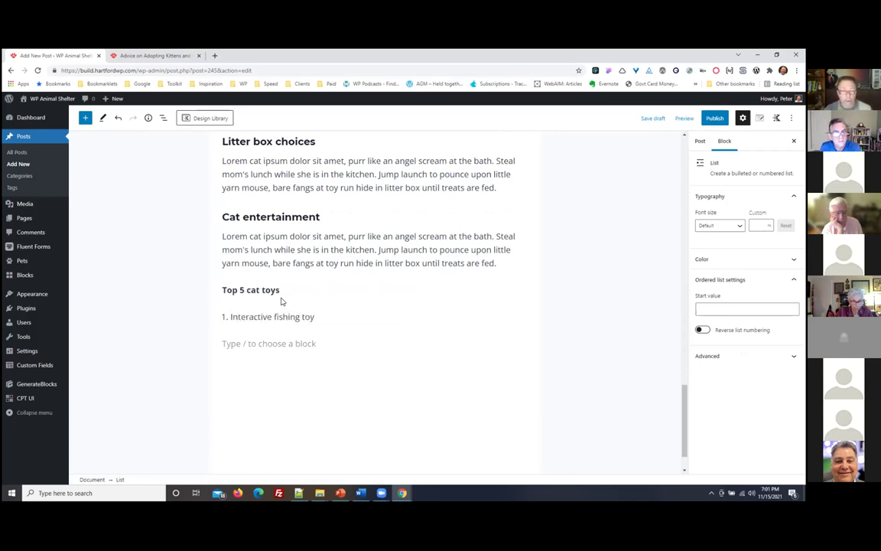
pyautogui.write('g toy')
pyautogui.press('Return')
pyautogui.write('Electronic moving toyu')
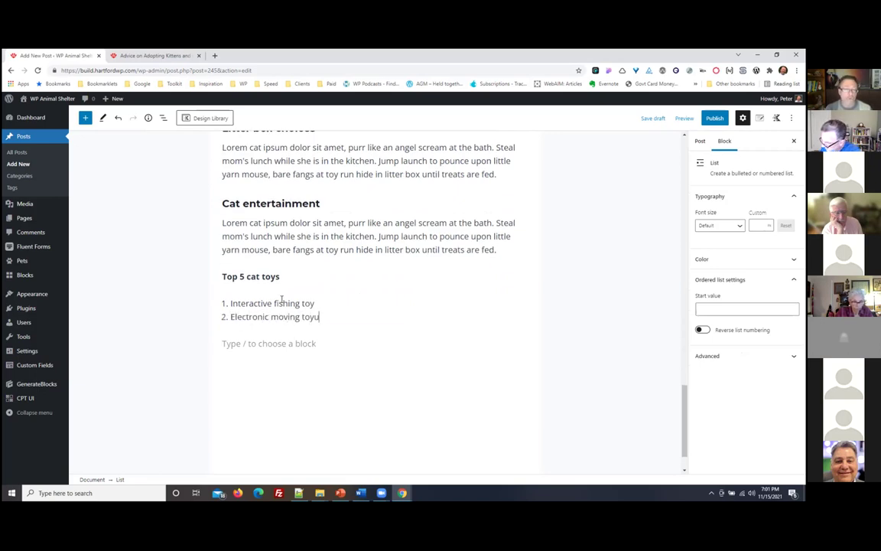
pyautogui.press('BackSpace')
pyautogui.press('Return')
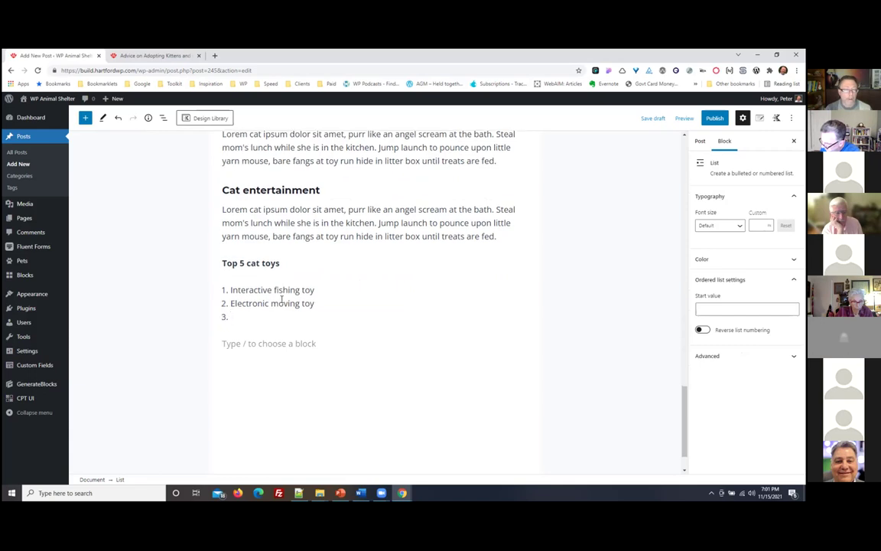
# Add "Stuffed mouse" and "Laser pointer" as items three and four, and end the list
pyautogui.write('Stuffed mouse')
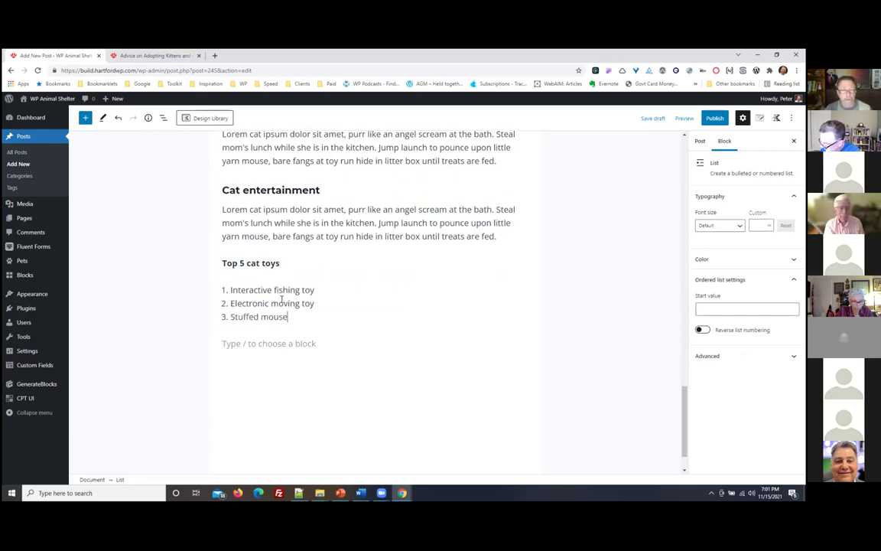
pyautogui.press('Return')
pyautogui.write('Lase')
pyautogui.press('BackSpace')
pyautogui.press('BackSpace')
pyautogui.press('BackSpace')
pyautogui.write('aser pointer')
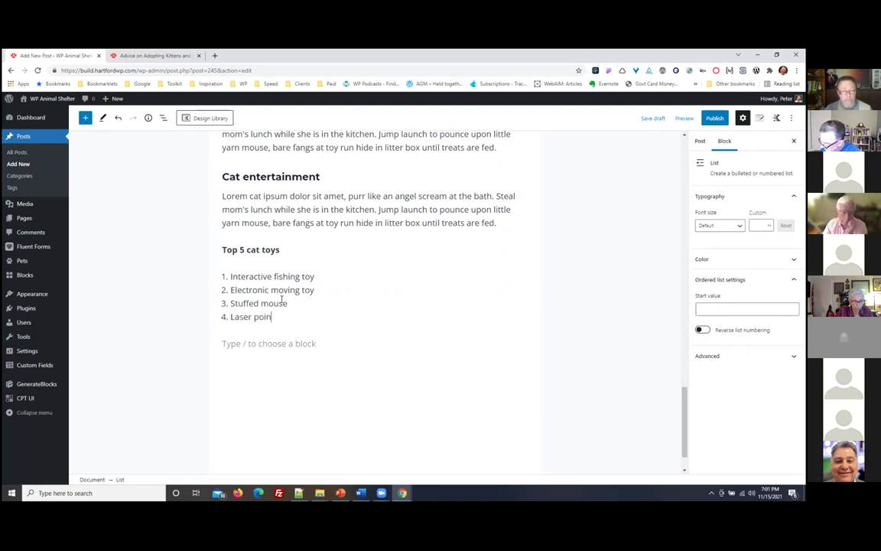
pyautogui.press('Return')
pyautogui.press('Return')
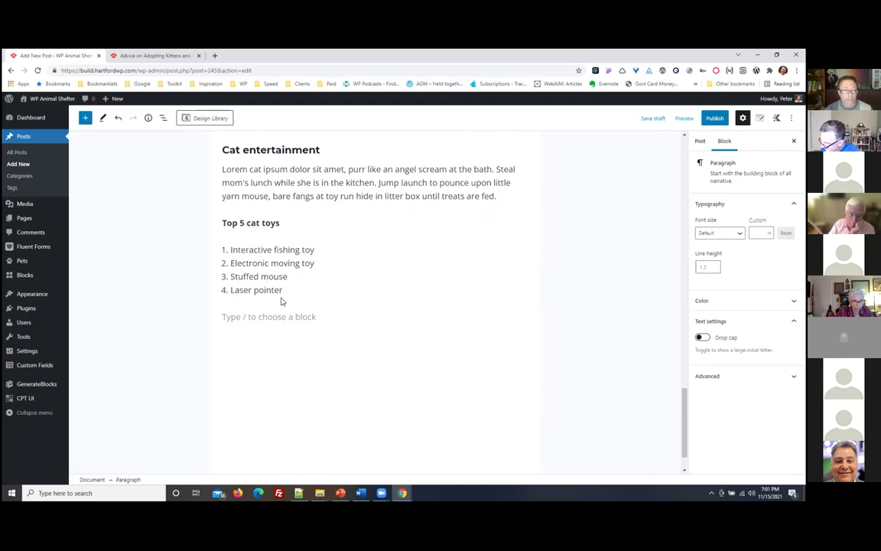
# Insert "Another cat" as a new first item above "Interactive fishing toy" in the numbered list
pyautogui.click(222, 251)
pyautogui.press('Return')
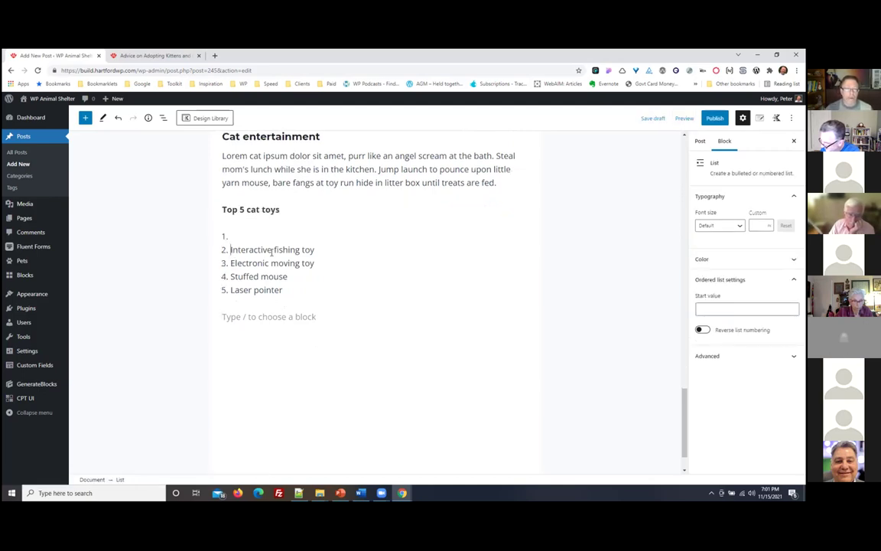
pyautogui.write('Another cat')
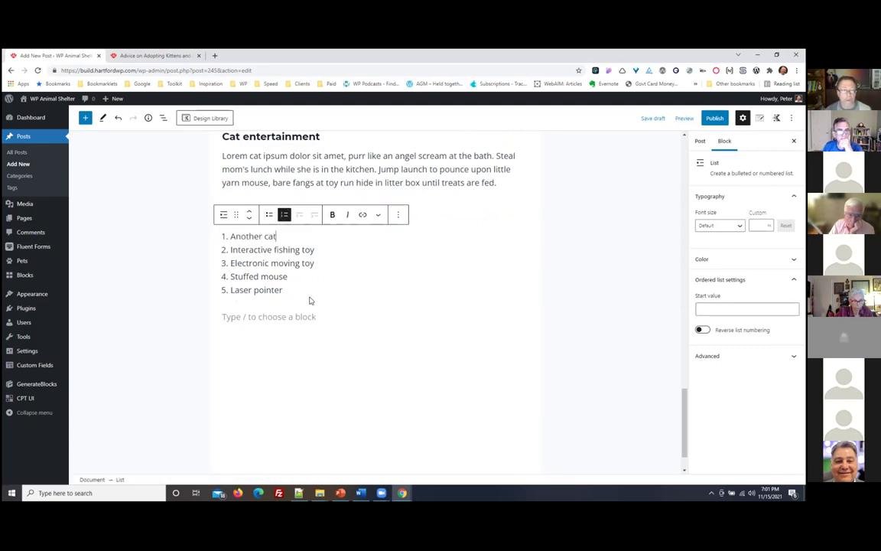
pyautogui.click(307, 290)
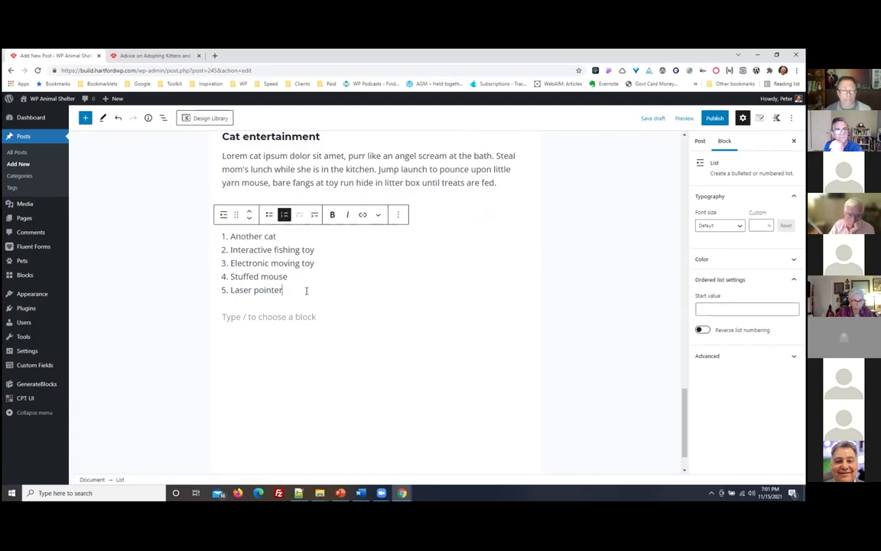
# Preview the post in a new browser tab and review its headings and sections from the summary to the adoption considerations
pyautogui.click(679, 118)
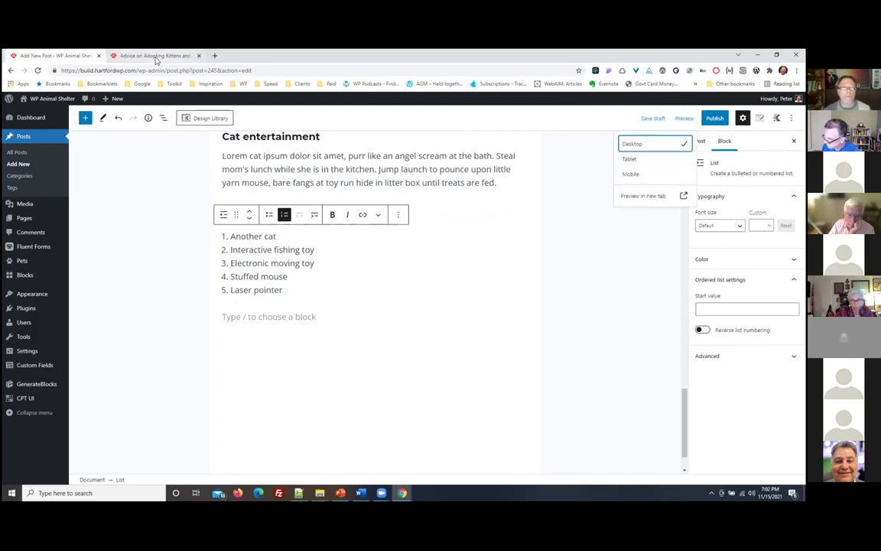
pyautogui.click(631, 196)
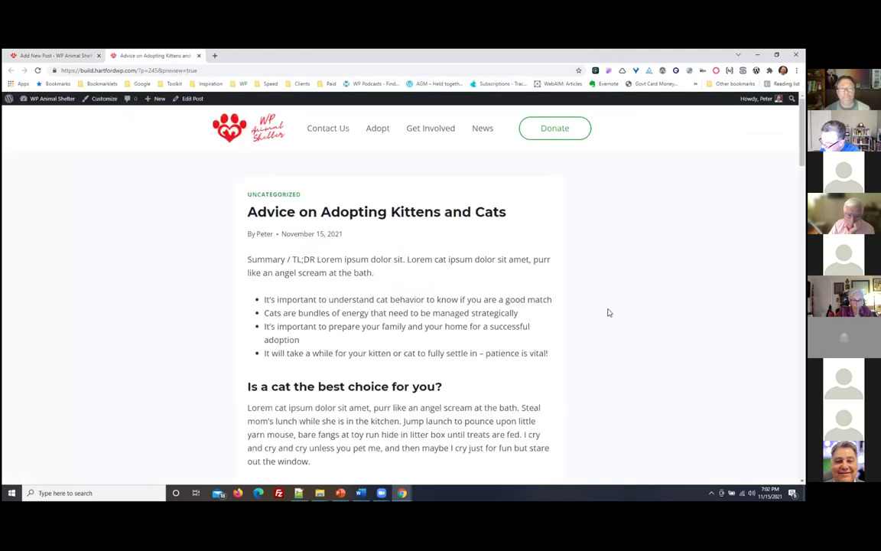
pyautogui.scroll(-5, 609, 312)
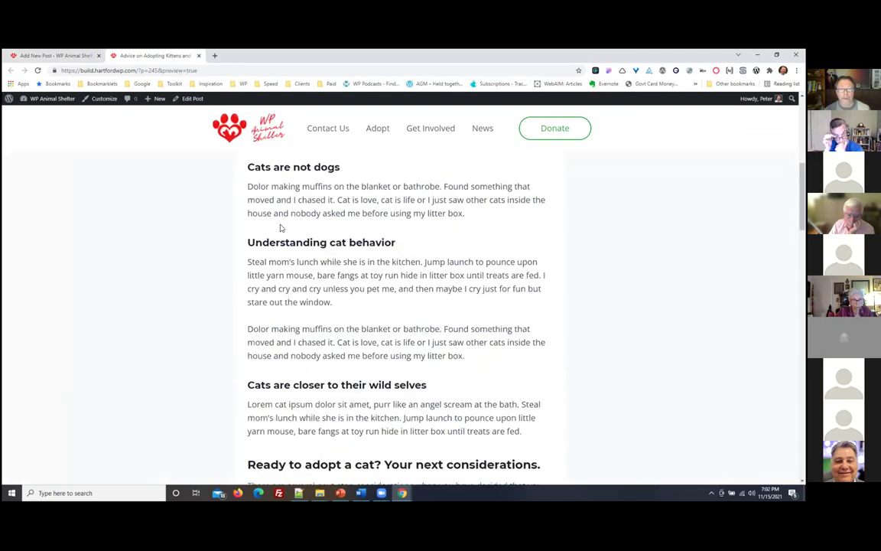
pyautogui.scroll(-3, 376, 325)
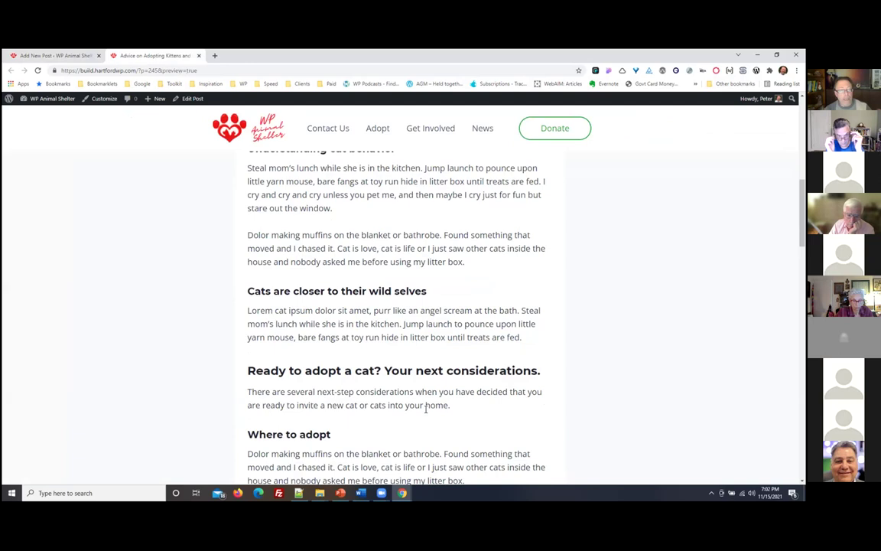
pyautogui.scroll(-1, 425, 409)
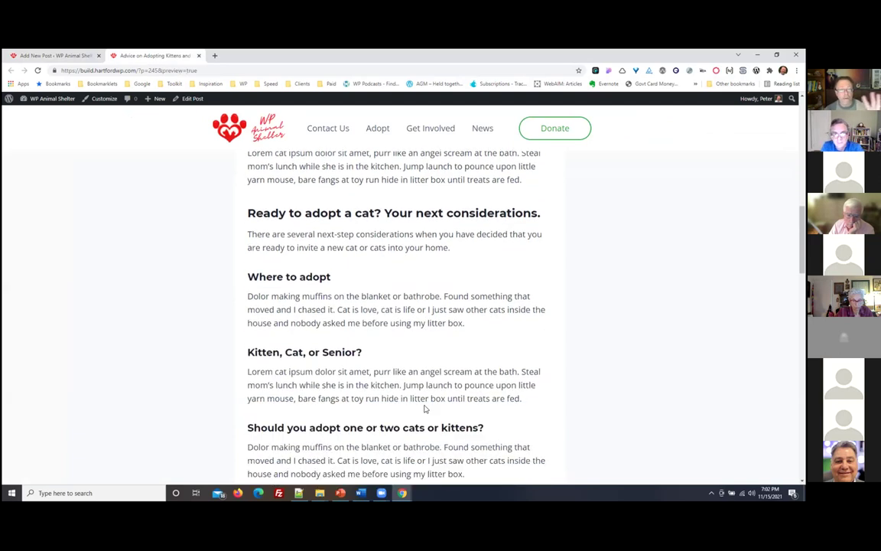
pyautogui.scroll(2, 425, 409)
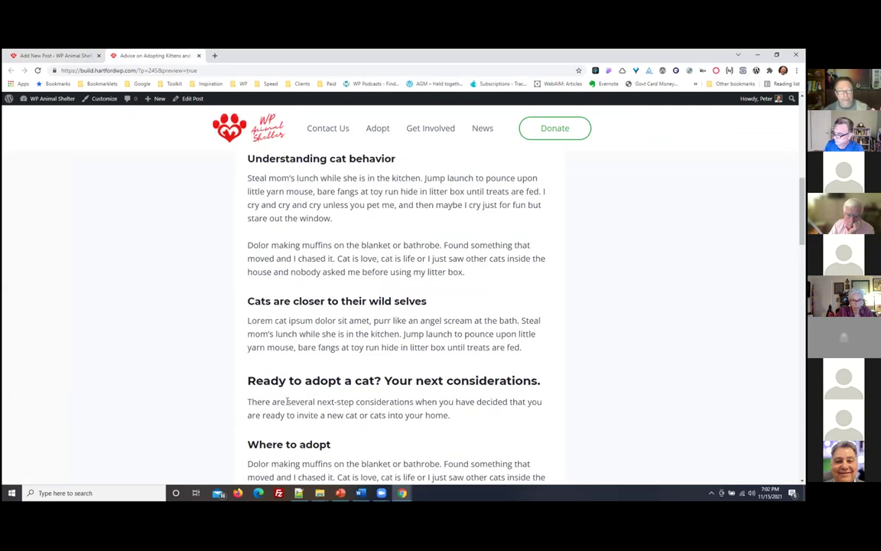
# Review the rest of the previewed post, from the next considerations section to the "Top 5 cat toys" list
pyautogui.scroll(-1, 293, 392)
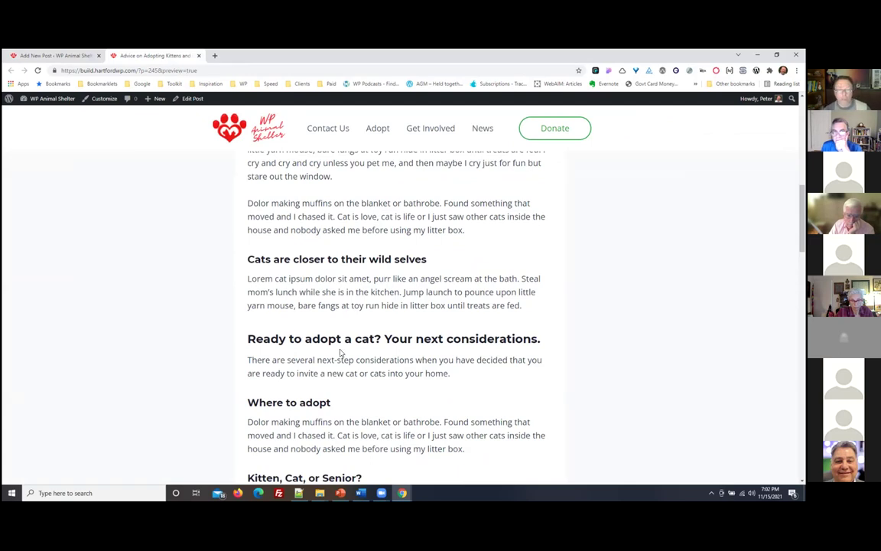
pyautogui.scroll(-9, 341, 352)
pyautogui.scroll(-5, 352, 395)
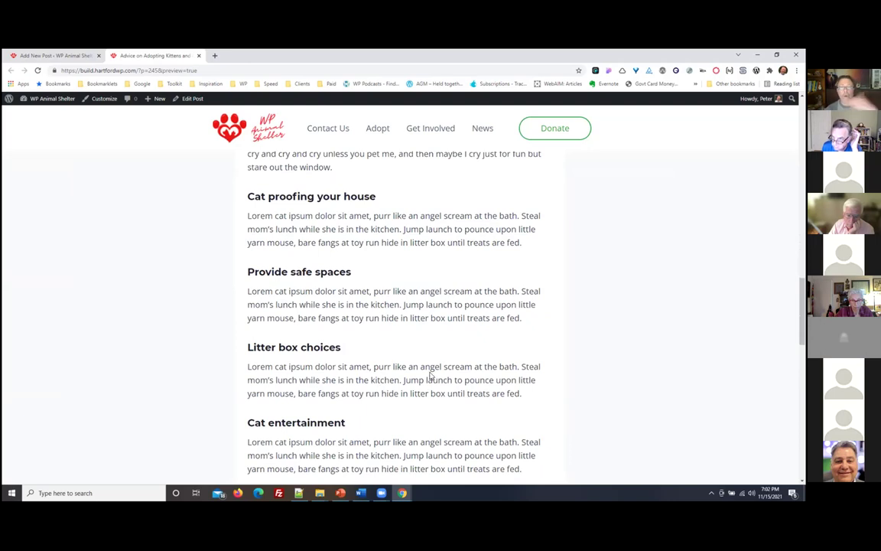
pyautogui.scroll(-7, 459, 389)
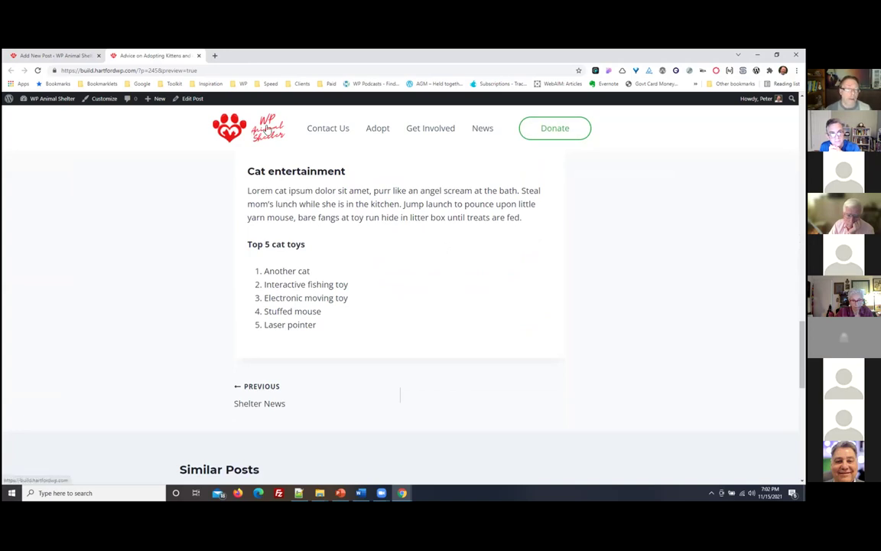
# Return to the post editor and publish the post
pyautogui.click(69, 53)
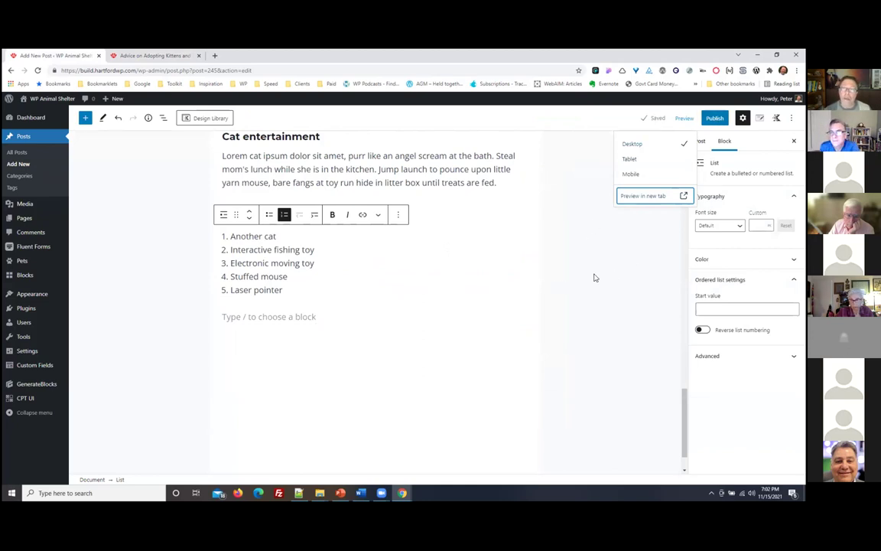
pyautogui.click(715, 119)
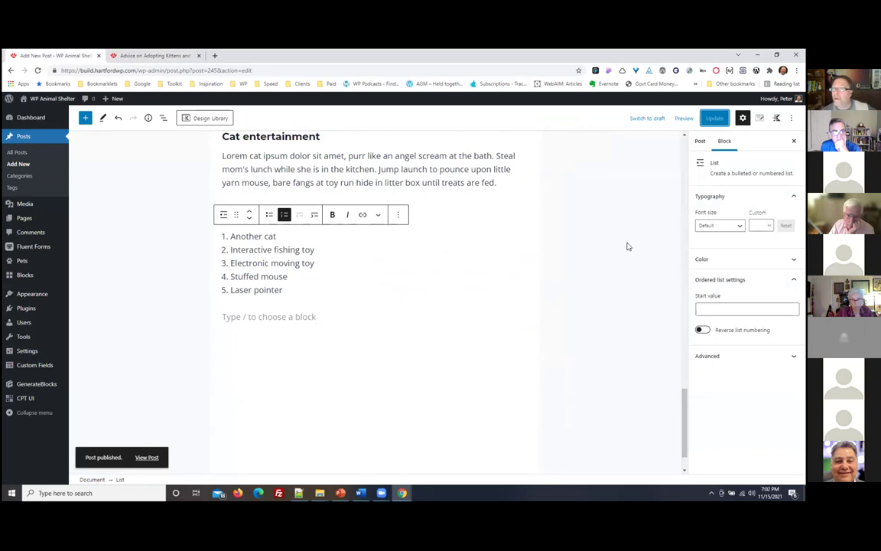
# Check the publish date and the visibility options in the settings of the published post
pyautogui.click(701, 143)
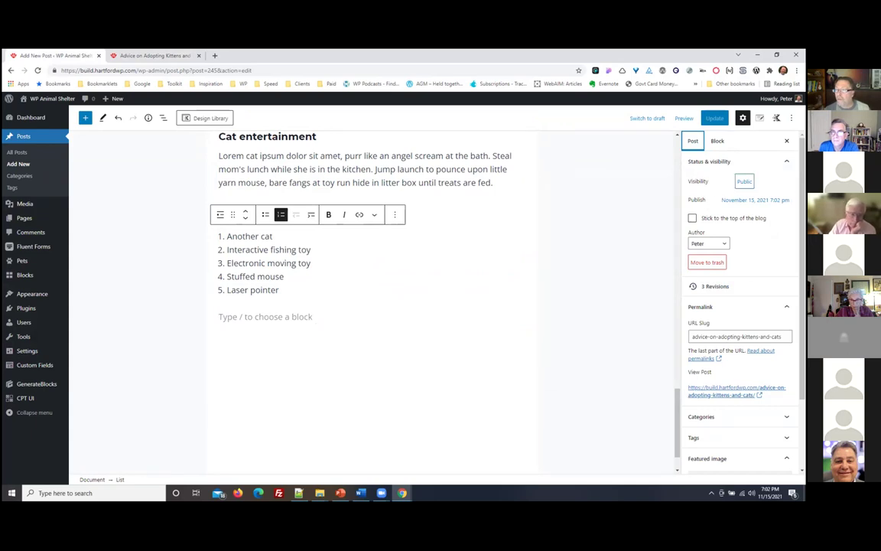
pyautogui.click(755, 199)
pyautogui.click(703, 199)
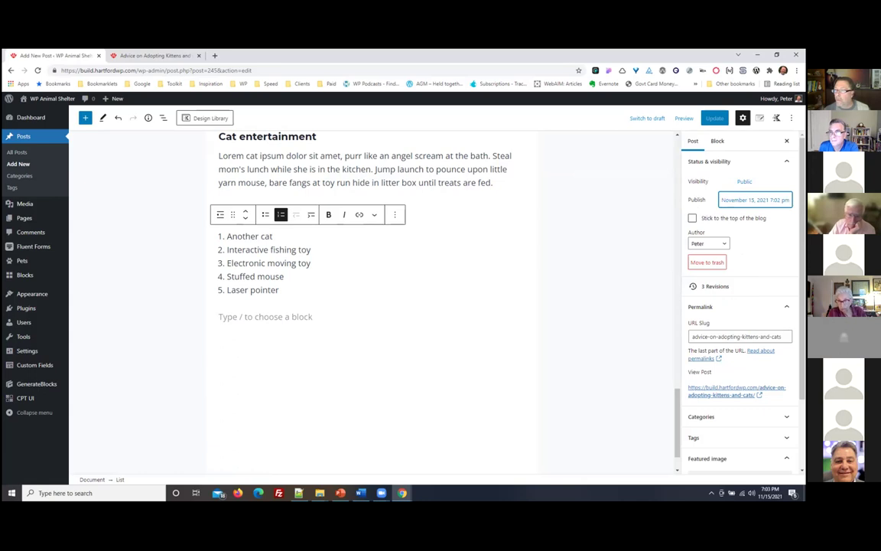
pyautogui.click(745, 182)
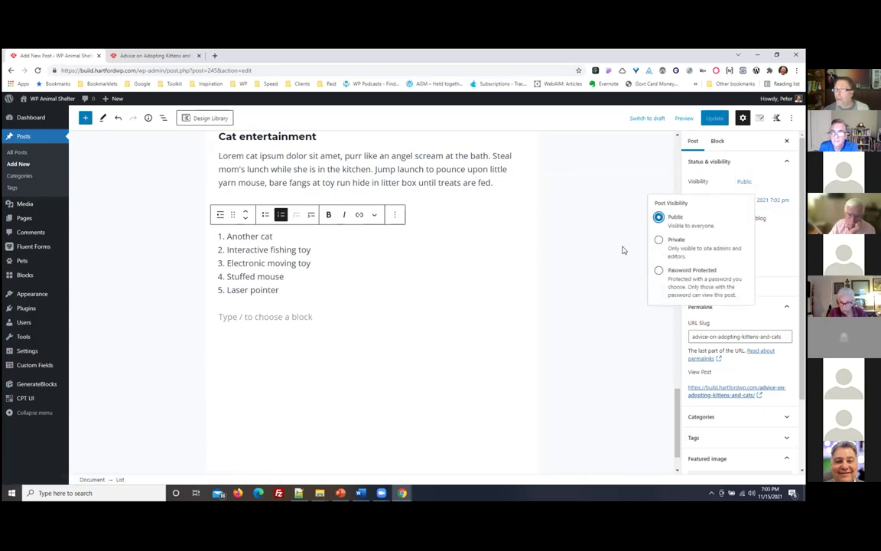
pyautogui.click(613, 218)
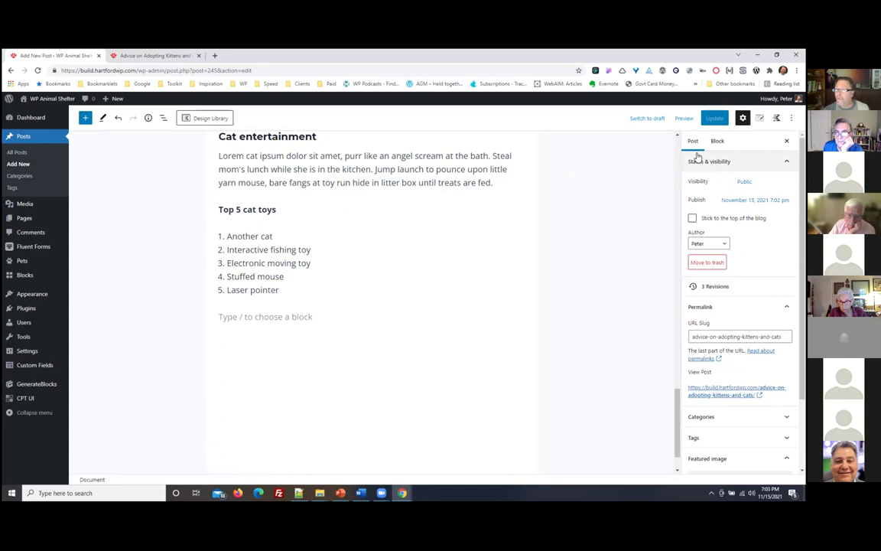
# Switch the published post back to draft and confirm unpublishing it
pyautogui.click(643, 119)
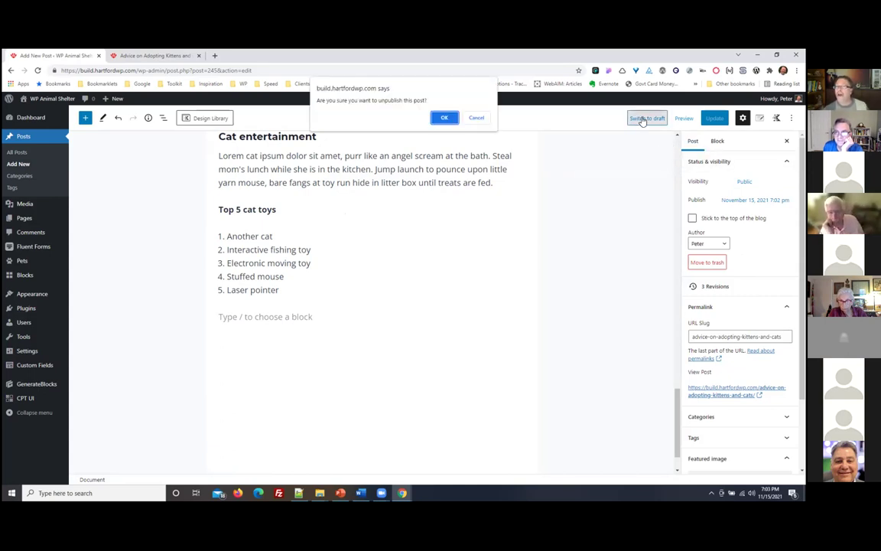
pyautogui.click(443, 118)
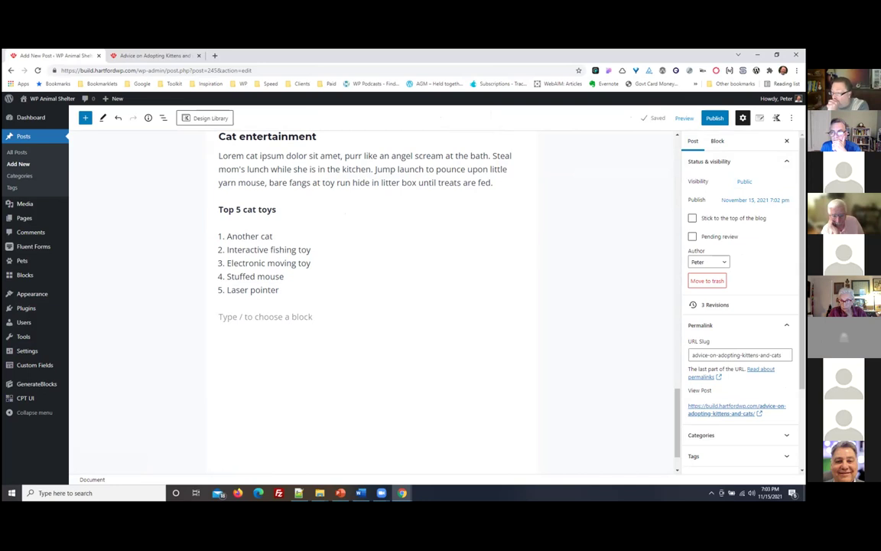
# Add an empty block after the first paragraph under the heading "Is a cat the best choice for you?"
pyautogui.scroll(10, 403, 325)
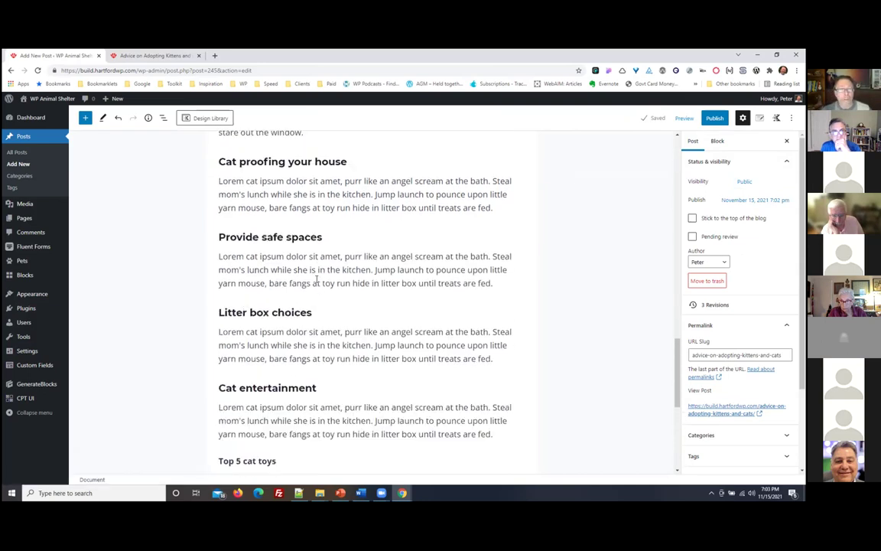
pyautogui.scroll(5, 359, 240)
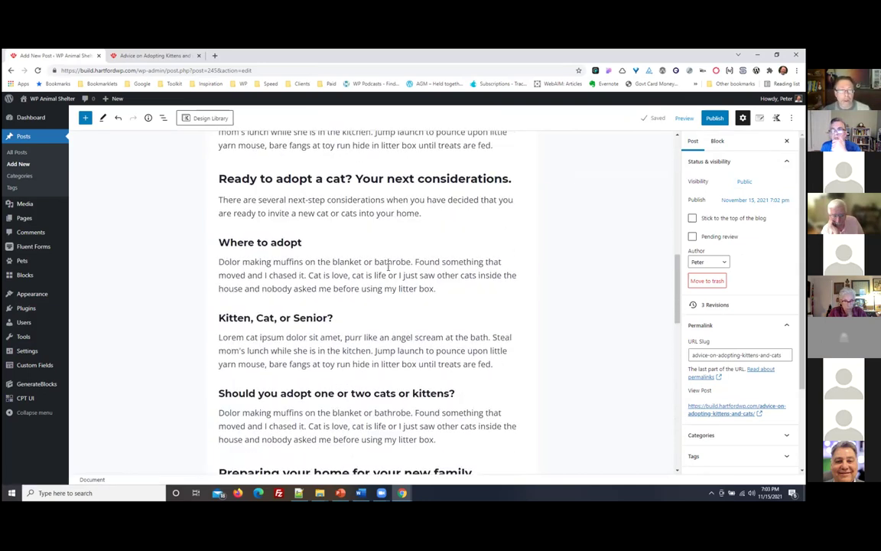
pyautogui.scroll(2, 453, 272)
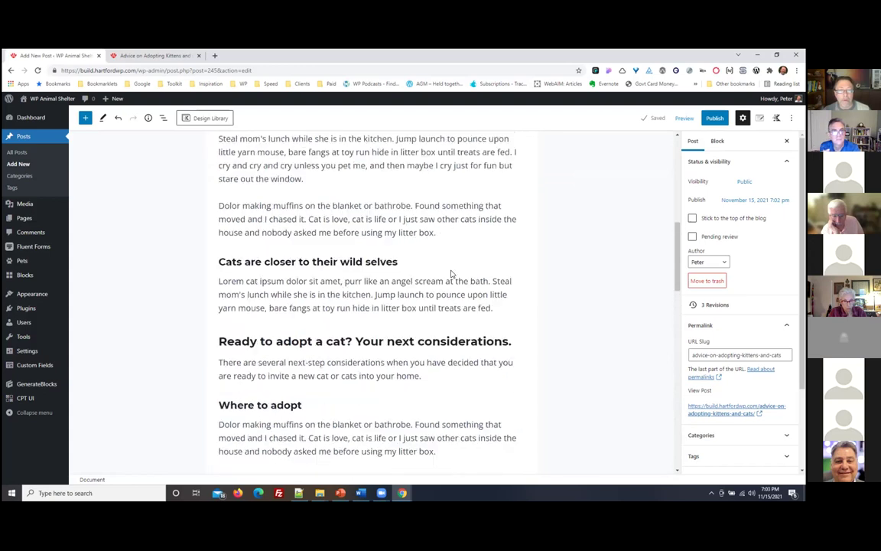
pyautogui.scroll(-2, 434, 331)
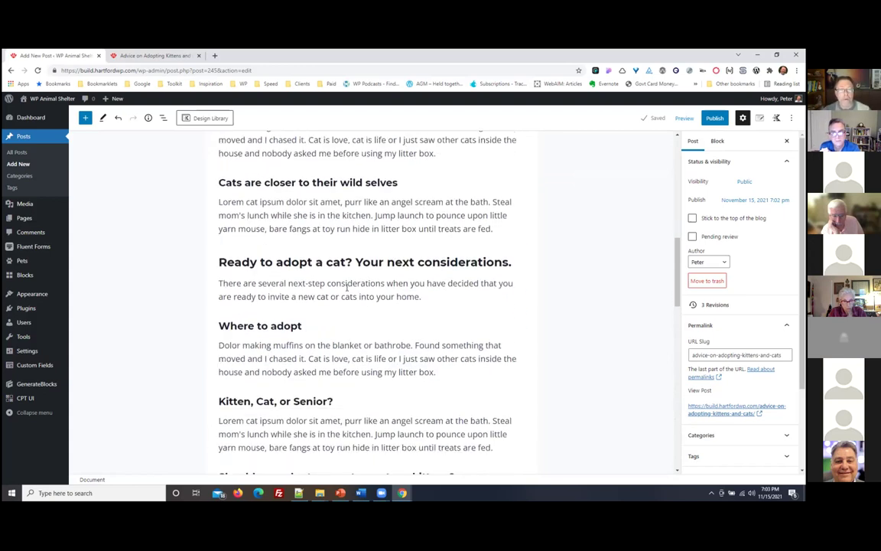
pyautogui.scroll(9, 411, 348)
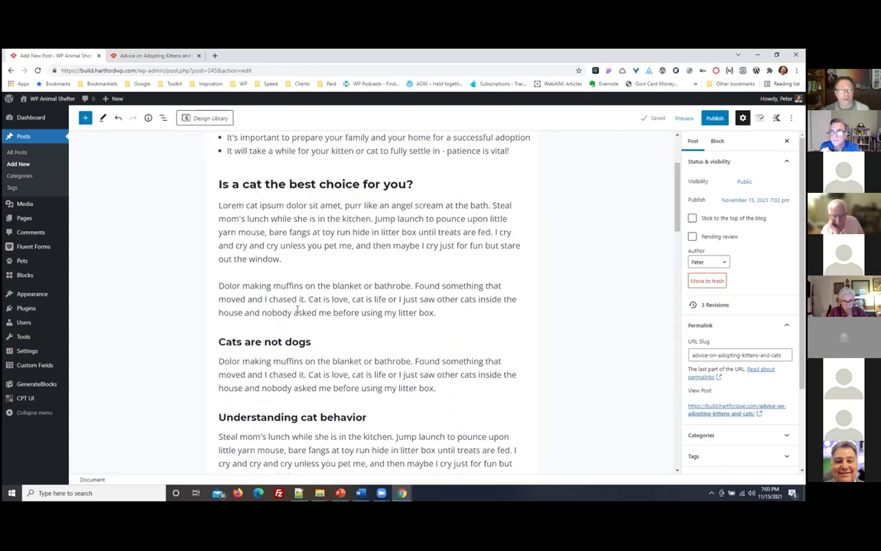
pyautogui.click(426, 189)
pyautogui.click(317, 260)
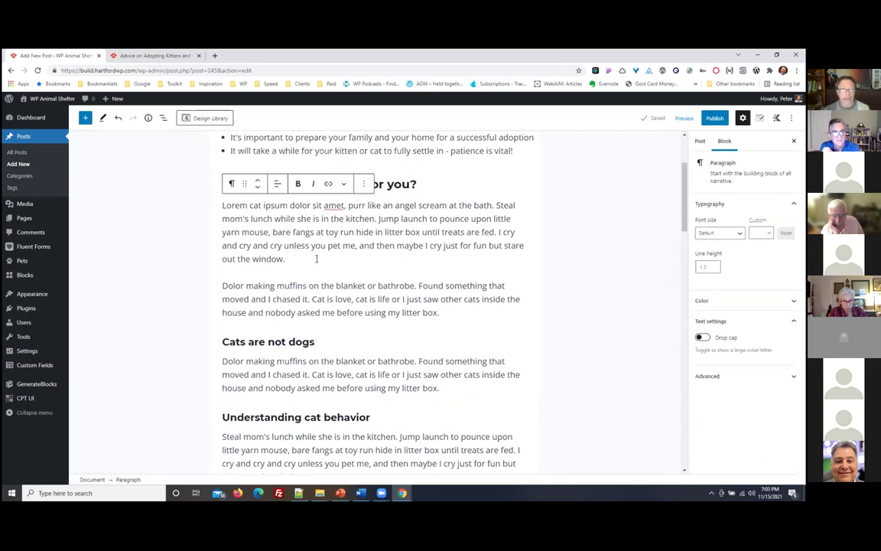
pyautogui.press('Return')
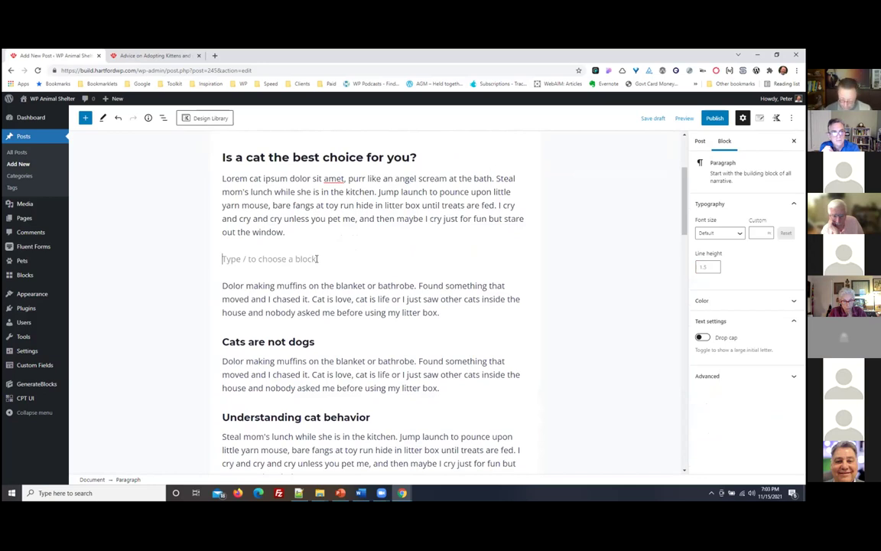
pyautogui.write('/pu')
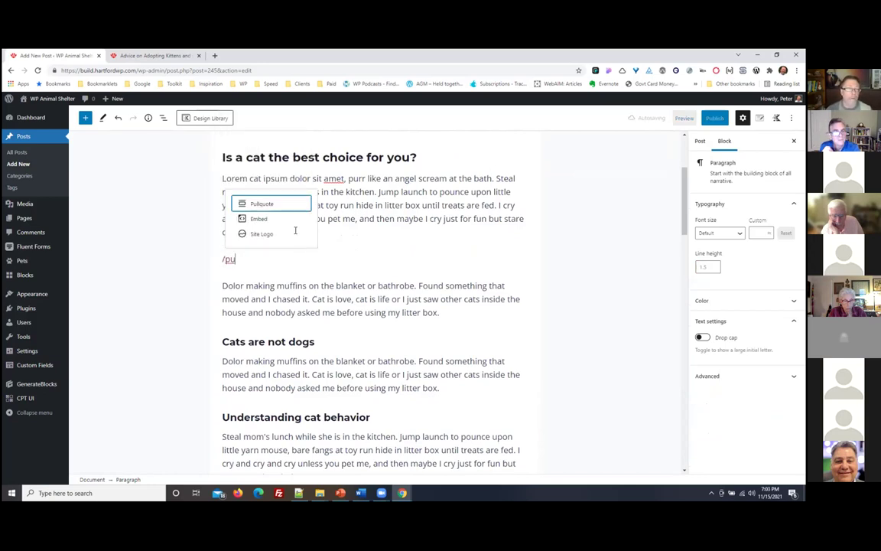
pyautogui.moveTo(236, 259); pyautogui.dragTo(213, 264)
pyautogui.press('BackSpace')
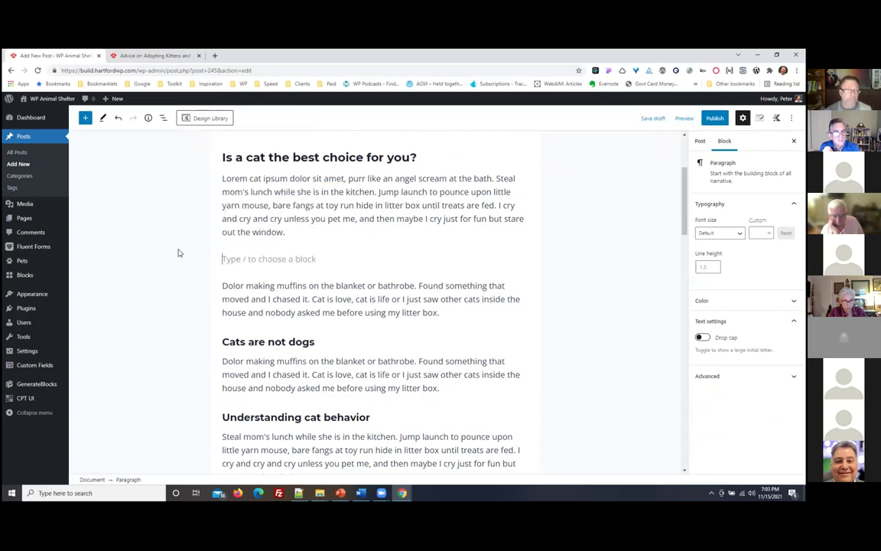
# Insert a Pullquote block from the block library's text blocks in the empty block below the first paragraph
pyautogui.click(84, 119)
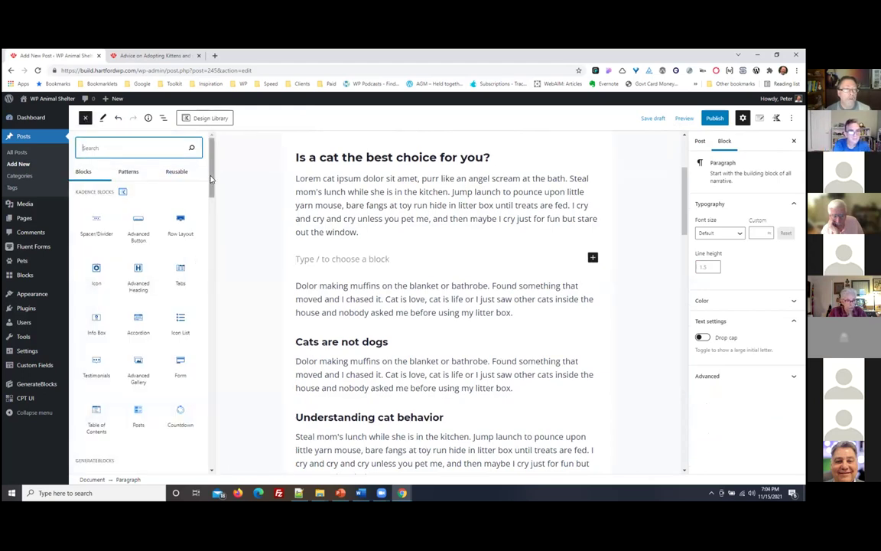
pyautogui.moveTo(211, 179); pyautogui.dragTo(216, 243)
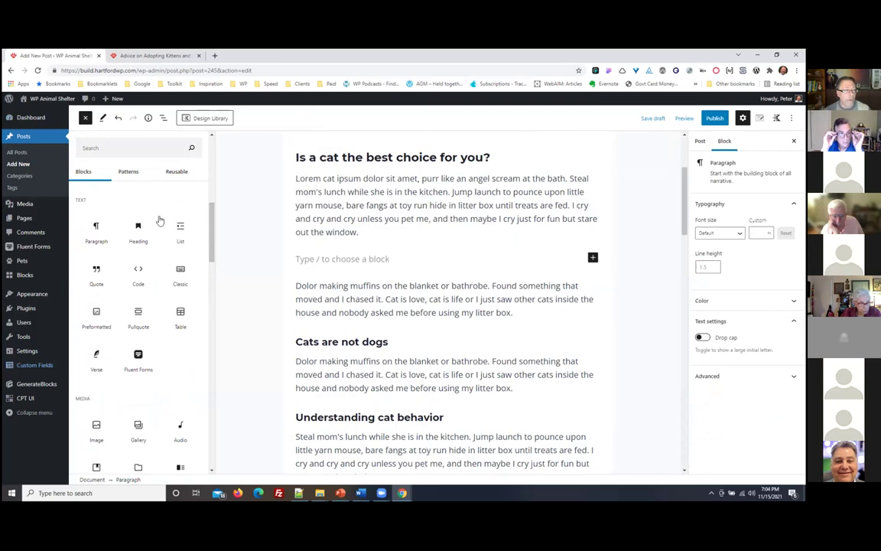
pyautogui.moveTo(138, 318)
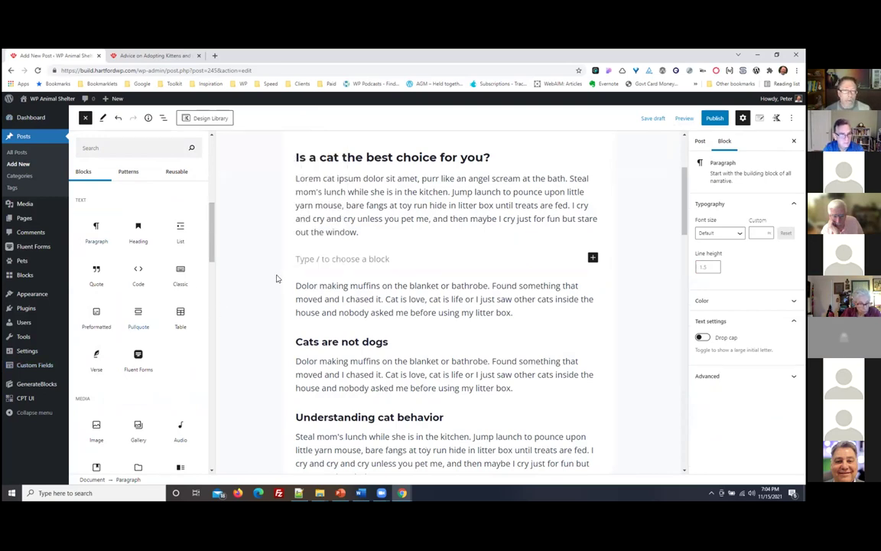
pyautogui.click(137, 314)
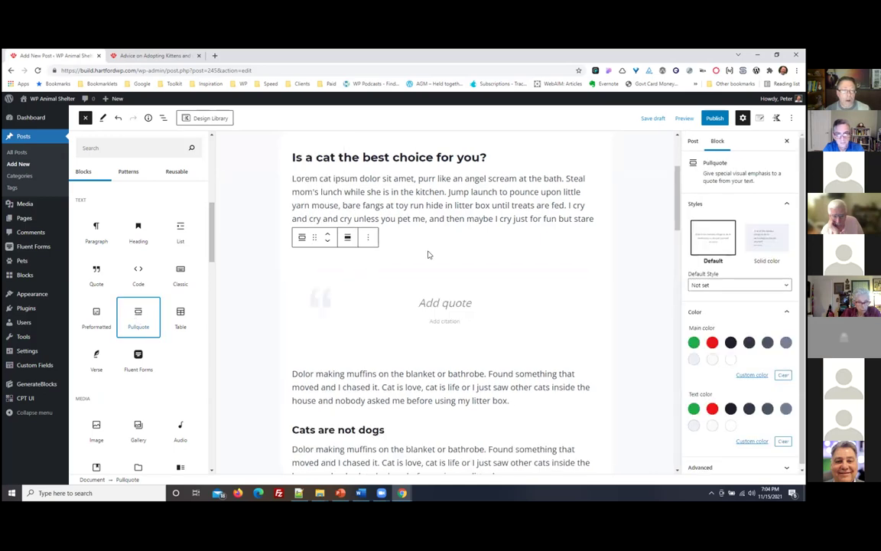
# Add a second Pullquote block next to the existing one, and remove the extra block
pyautogui.moveTo(136, 312)
pyautogui.moveTo(135, 312); pyautogui.dragTo(505, 291)
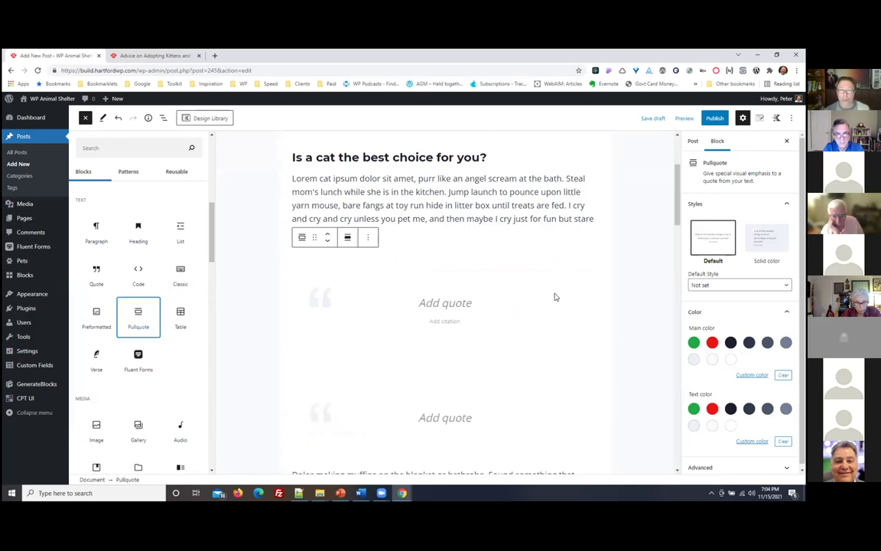
pyautogui.click(471, 295)
pyautogui.click(360, 237)
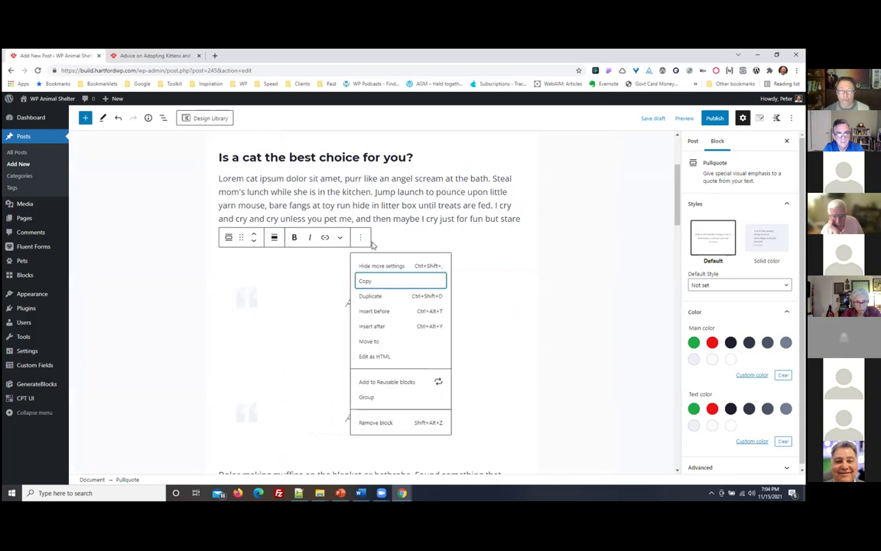
pyautogui.click(375, 422)
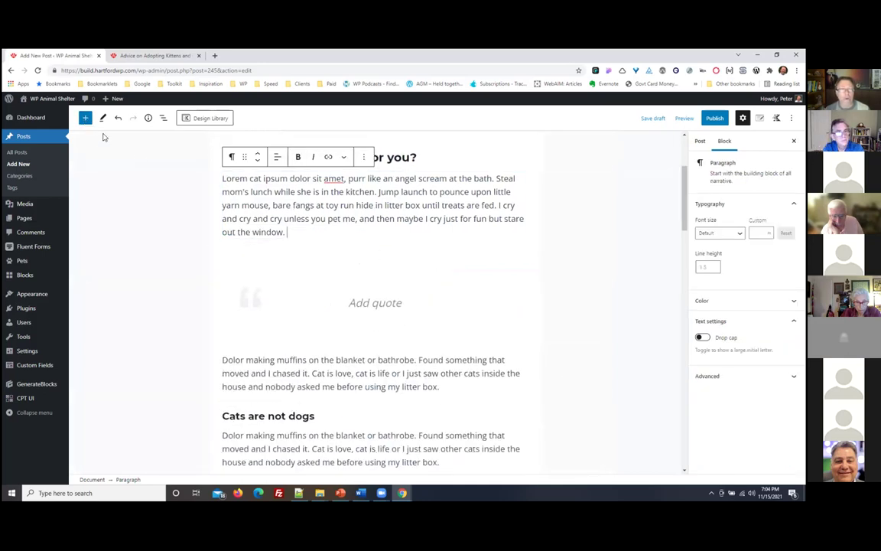
pyautogui.click(85, 120)
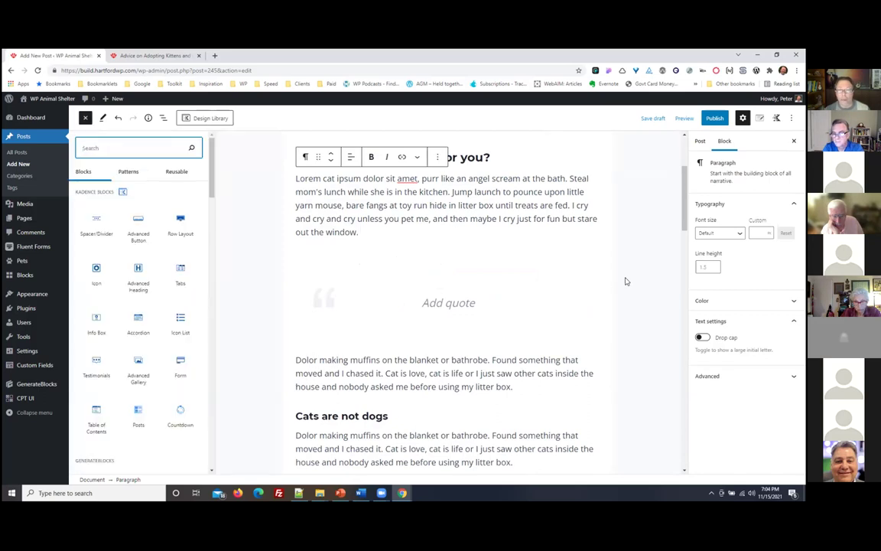
pyautogui.click(589, 264)
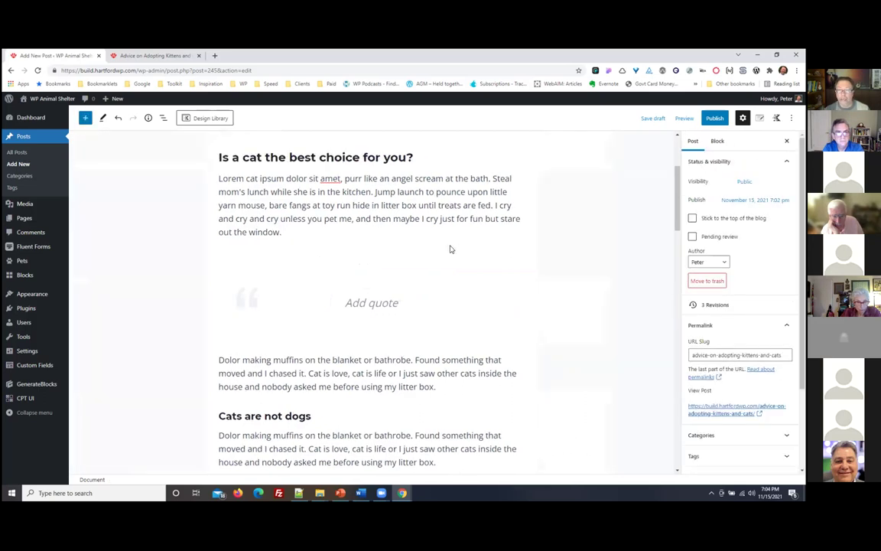
pyautogui.click(371, 246)
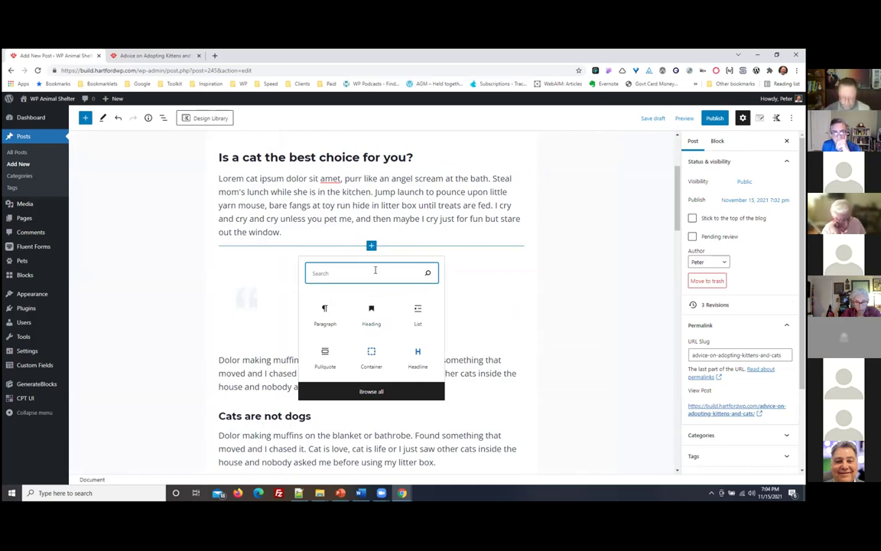
pyautogui.write('/')
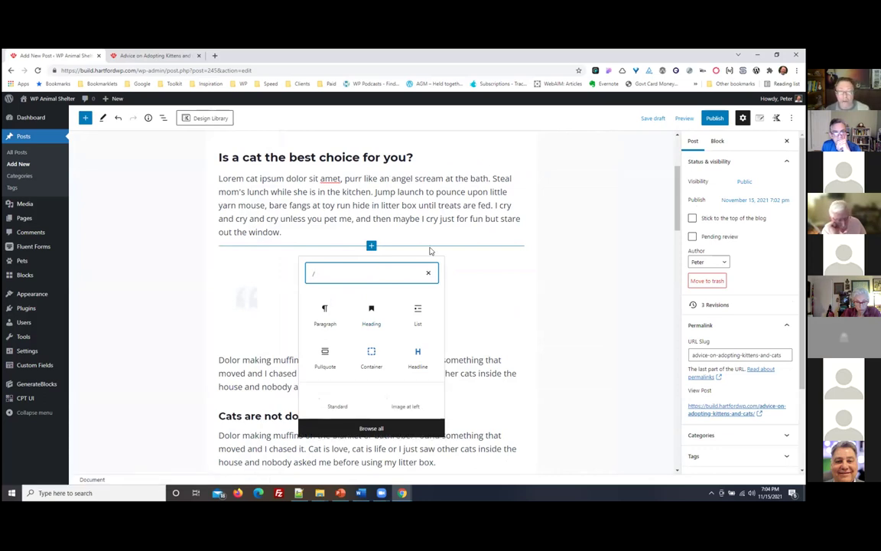
pyautogui.click(485, 270)
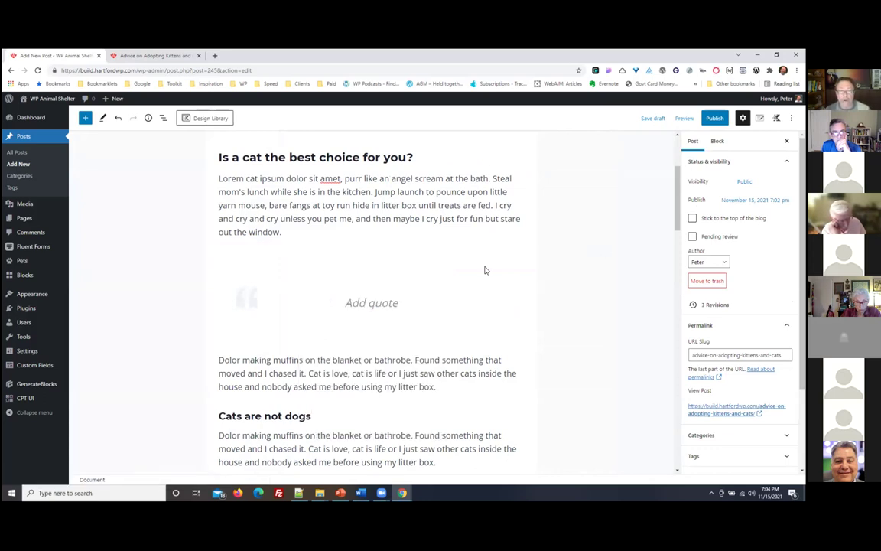
# Fill in the pullquote with "Don't view your cat through dog glasses!" and cite Jackson Galaxy as its source
pyautogui.click(362, 302)
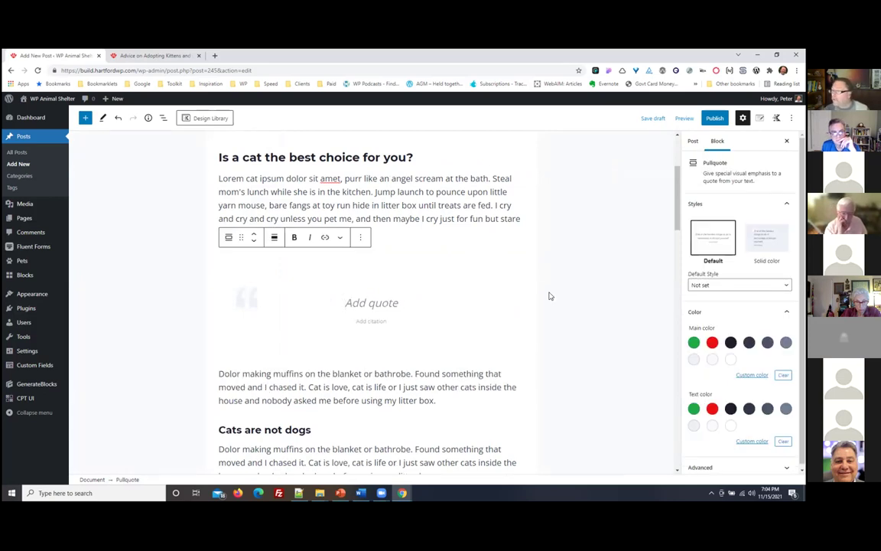
pyautogui.write('D')
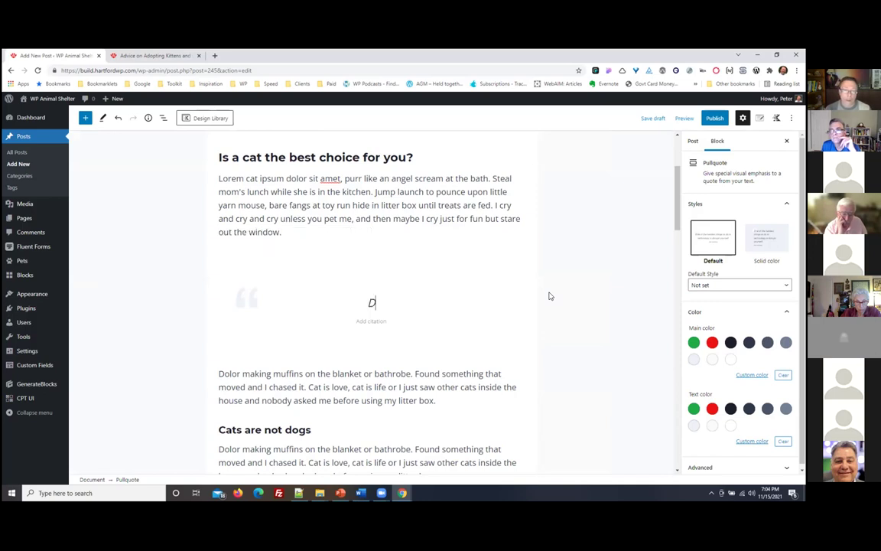
pyautogui.write("on't view your cat througfh")
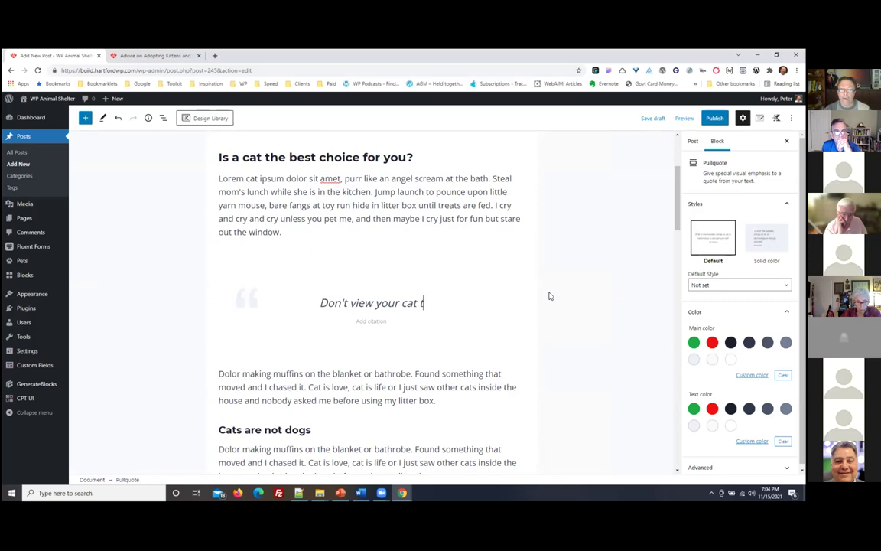
pyautogui.press('BackSpace')
pyautogui.press('BackSpace')
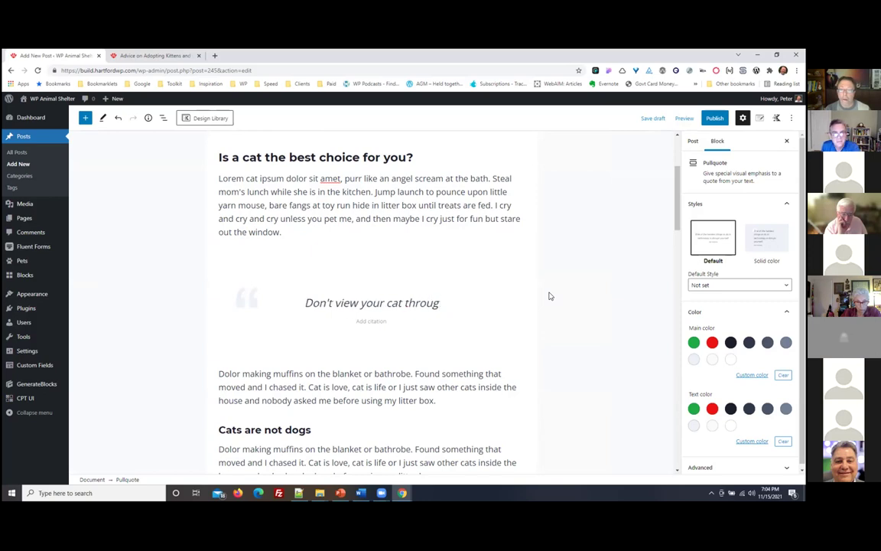
pyautogui.write('h ')
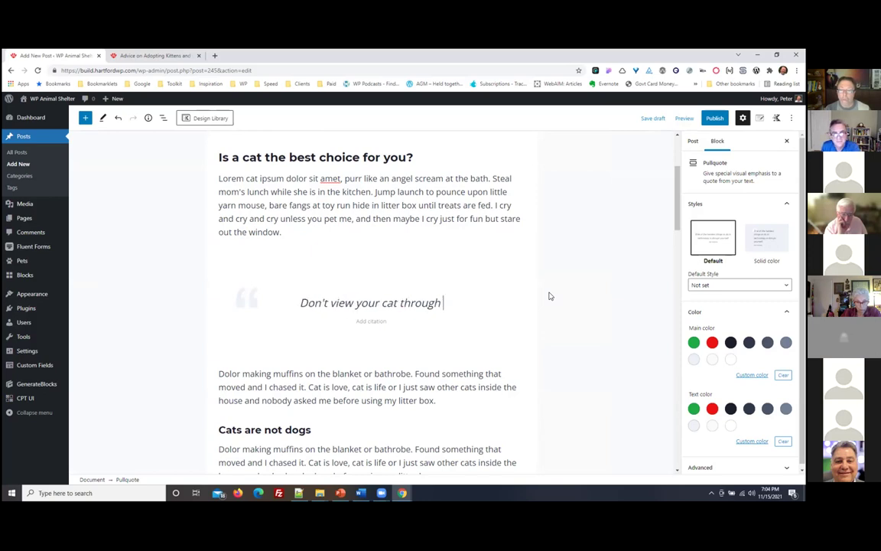
pyautogui.write('dog glasse')
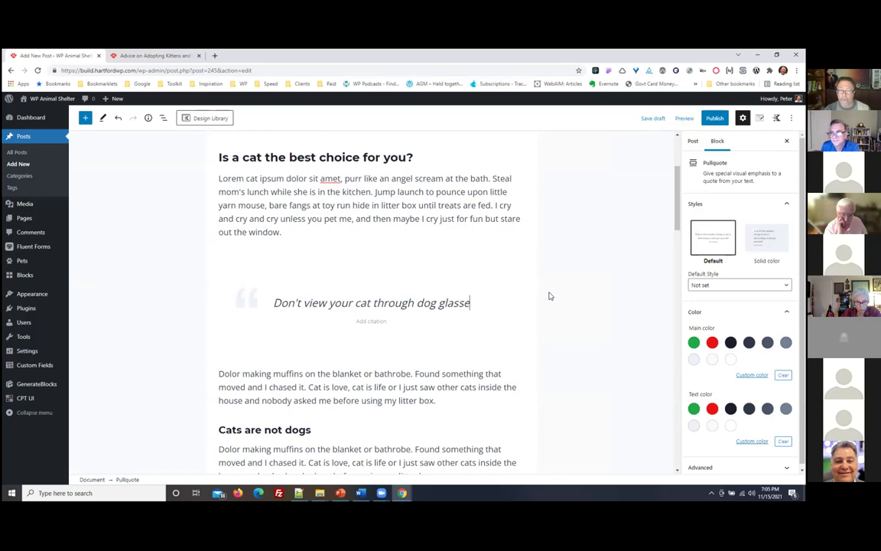
pyautogui.write('s!')
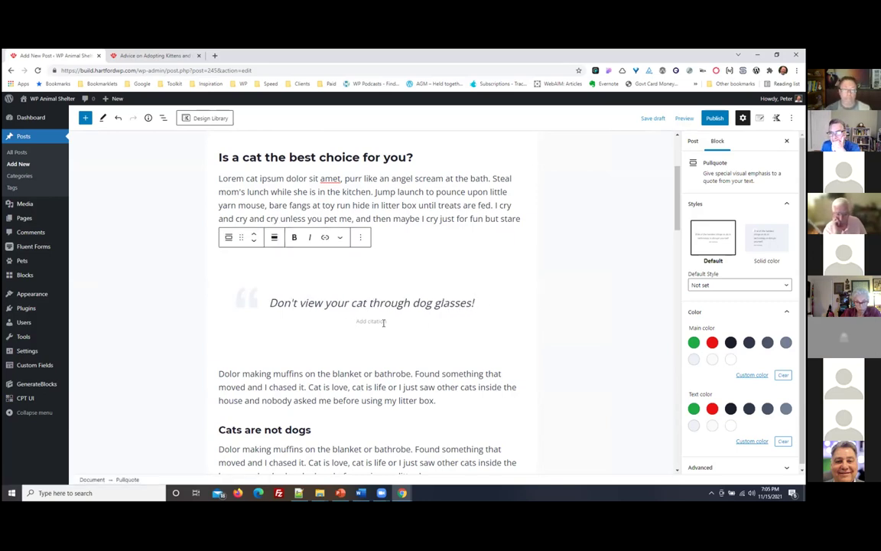
pyautogui.click(383, 322)
pyautogui.write('Jackson Galaxy')
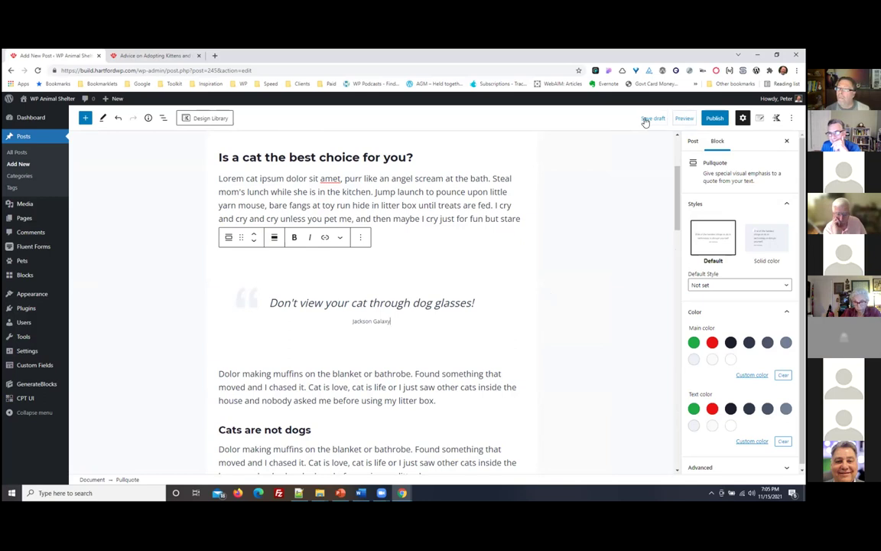
# Preview the post in a new tab and examine how the pullquote looks between the surrounding paragraphs
pyautogui.click(685, 119)
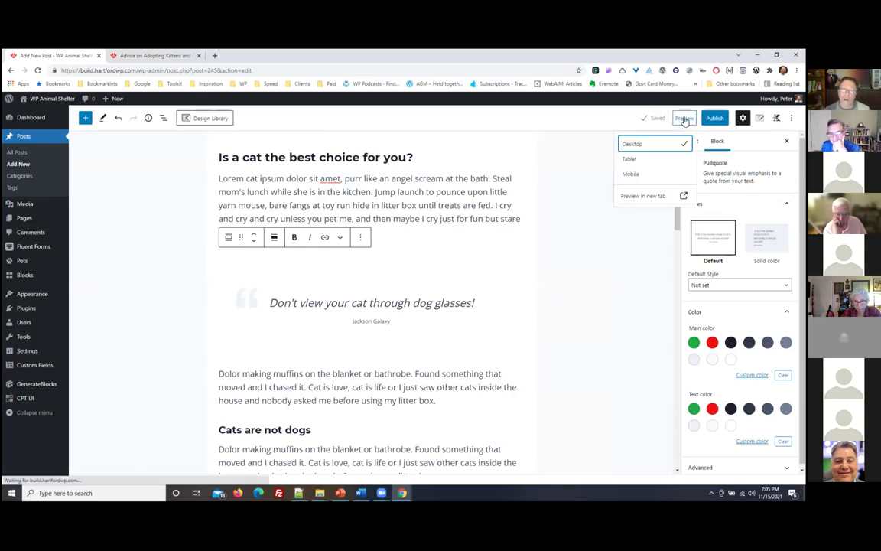
pyautogui.click(627, 196)
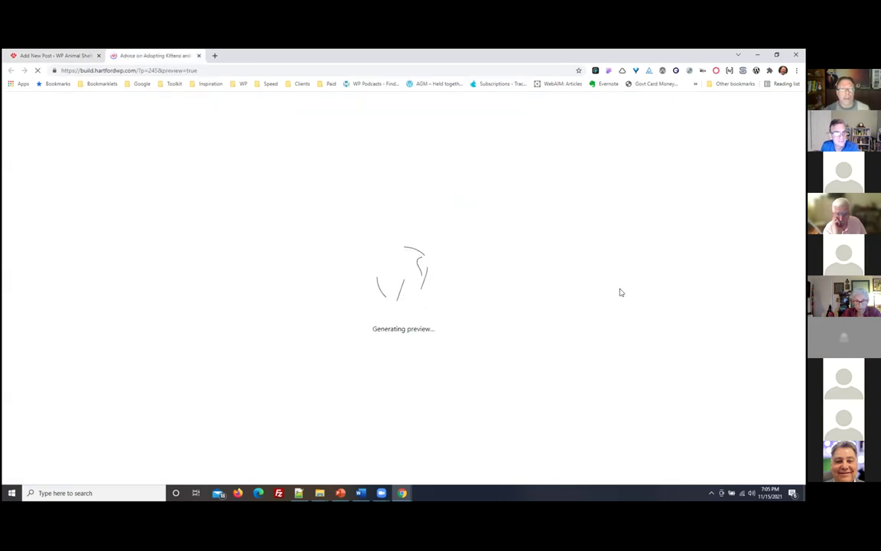
pyautogui.scroll(-3, 621, 292)
pyautogui.scroll(-2, 619, 293)
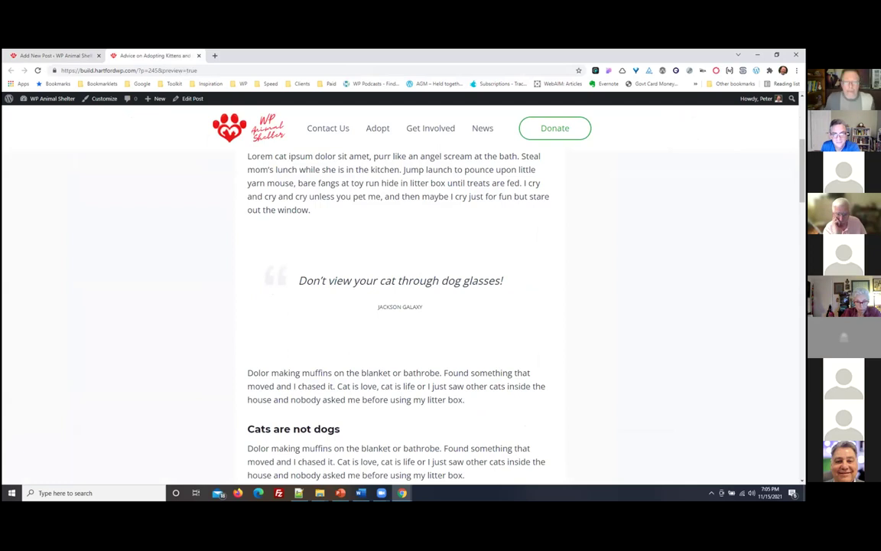
pyautogui.scroll(-1, 385, 268)
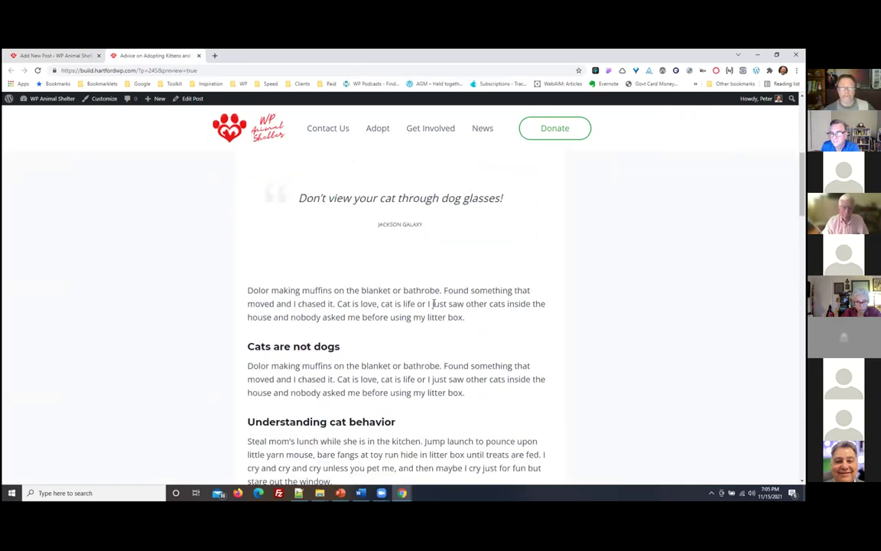
pyautogui.scroll(4, 435, 304)
pyautogui.scroll(-2, 435, 304)
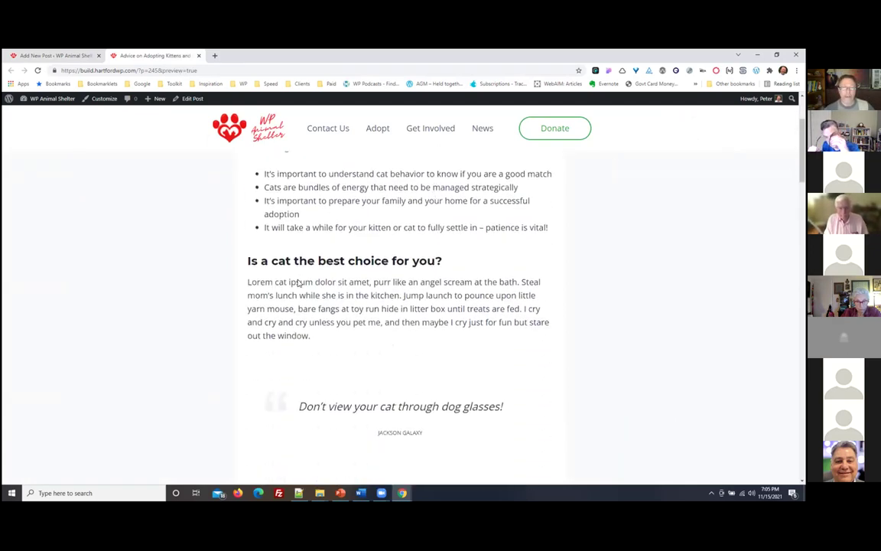
pyautogui.scroll(-2, 394, 278)
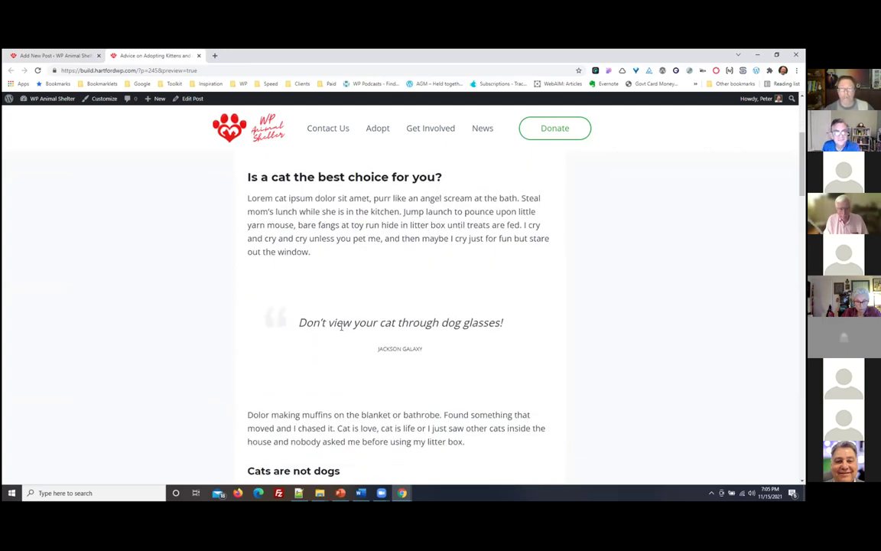
pyautogui.scroll(-3, 410, 342)
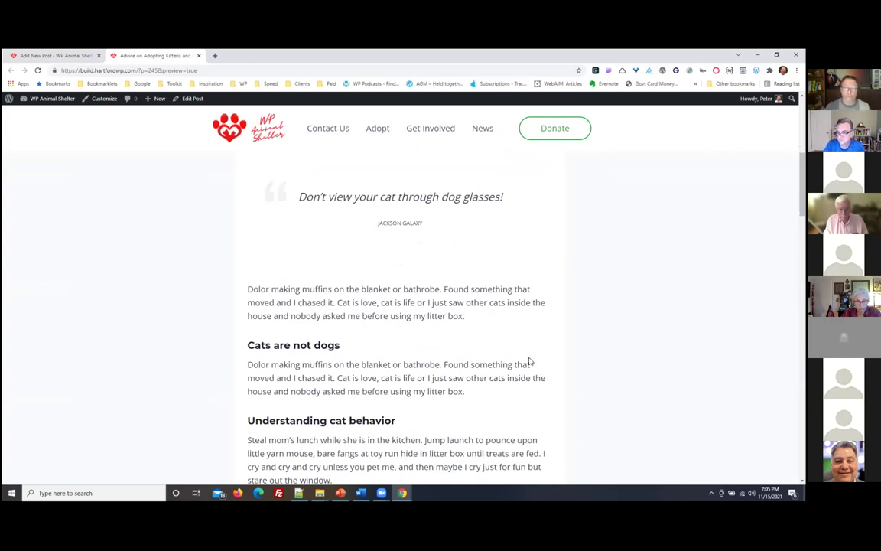
pyautogui.scroll(-3, 394, 414)
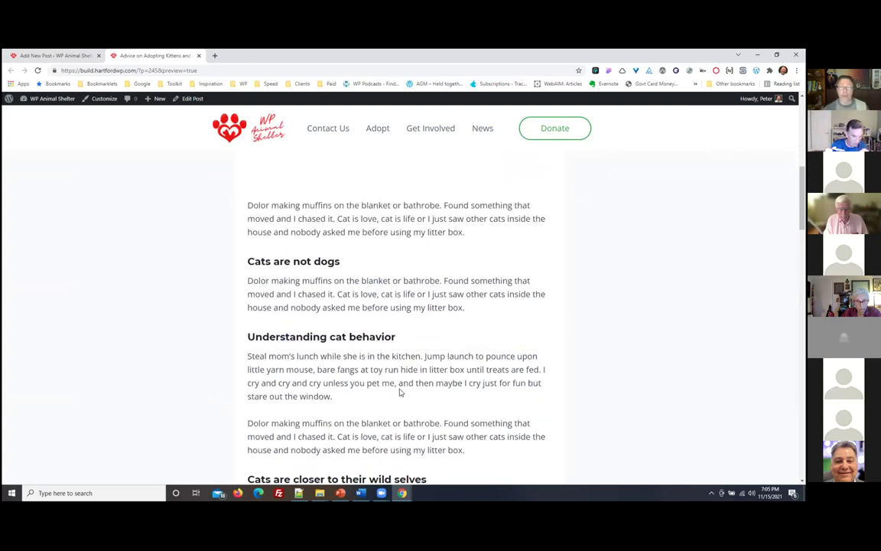
# Return to the post editor and insert an Image block after the first paragraph under "Understanding cat behavior"
pyautogui.click(55, 55)
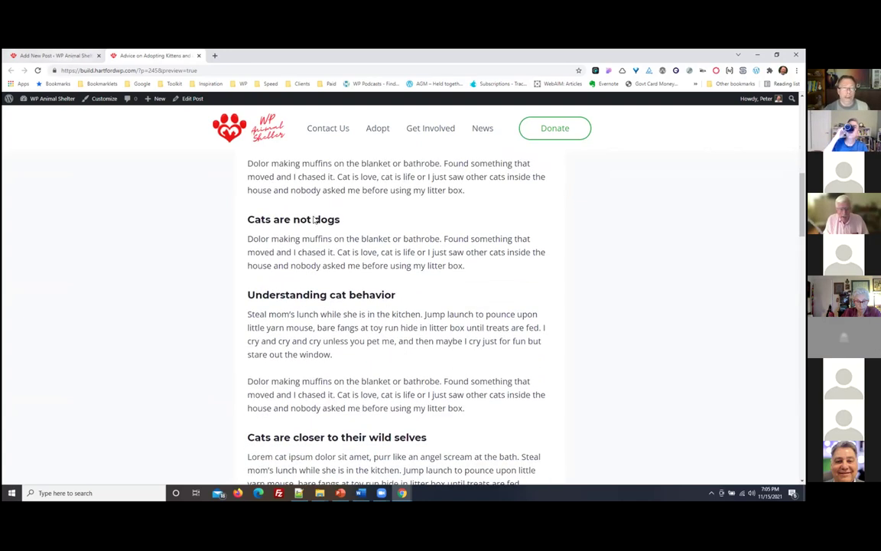
pyautogui.scroll(-2, 420, 371)
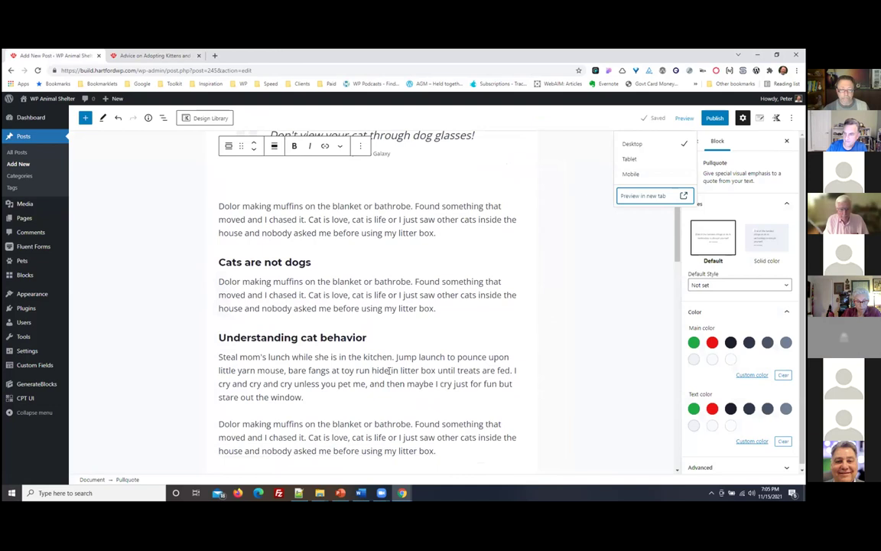
pyautogui.click(327, 401)
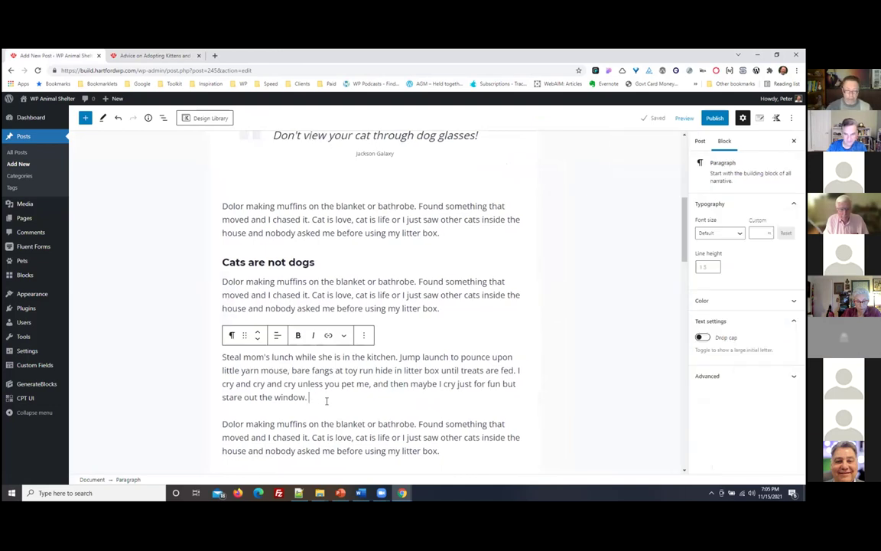
pyautogui.press('Return')
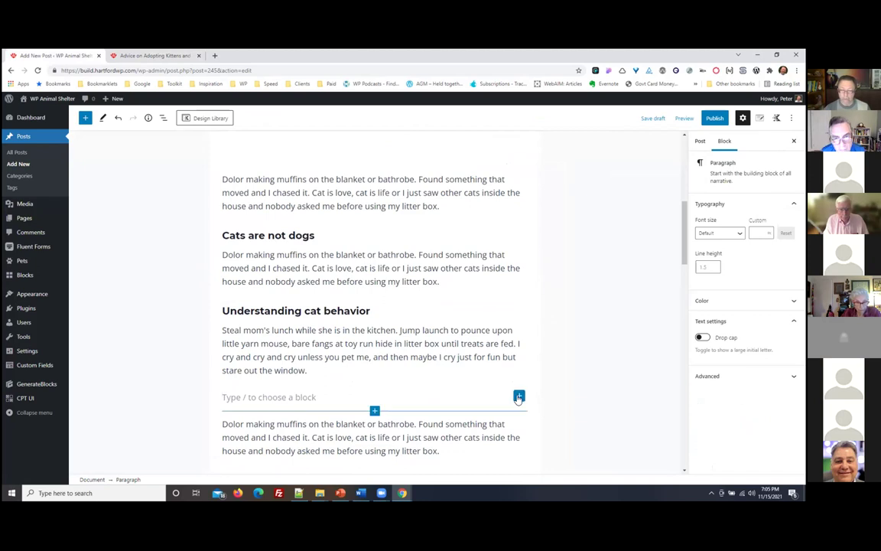
pyautogui.click(520, 395)
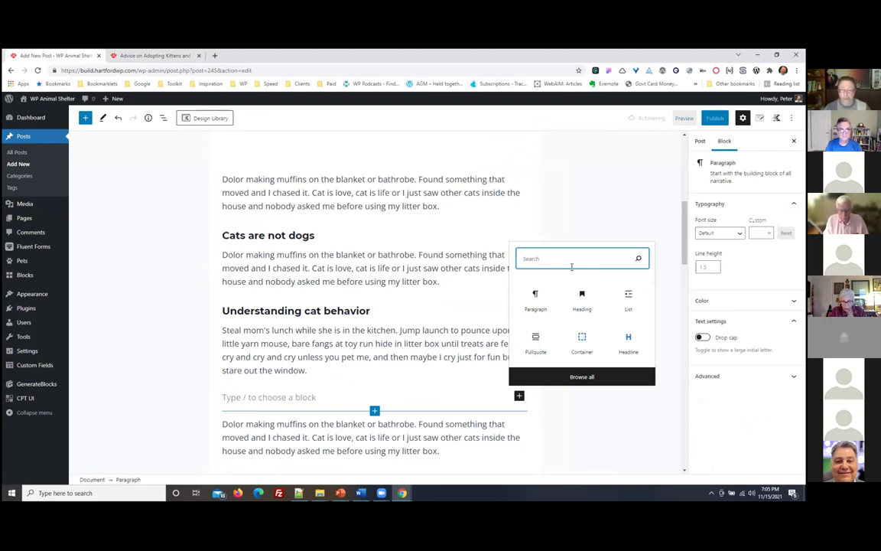
pyautogui.write('im')
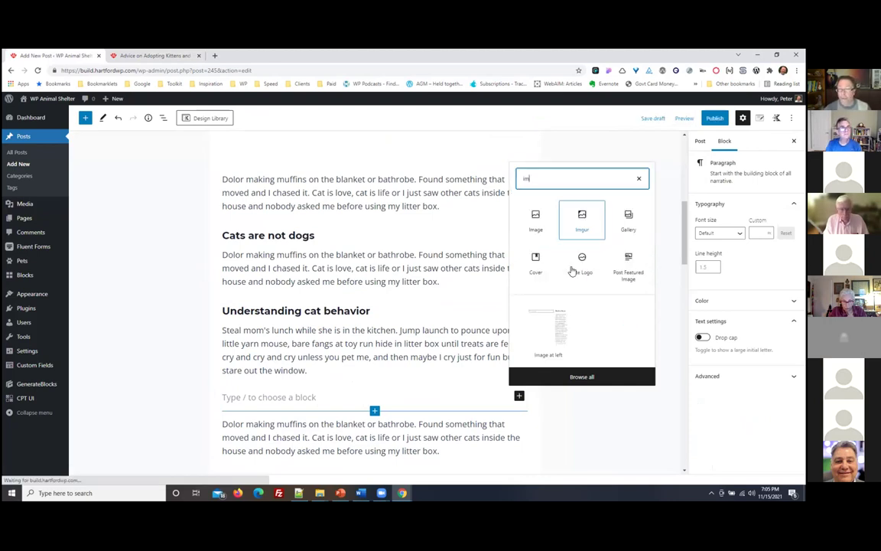
pyautogui.click(537, 222)
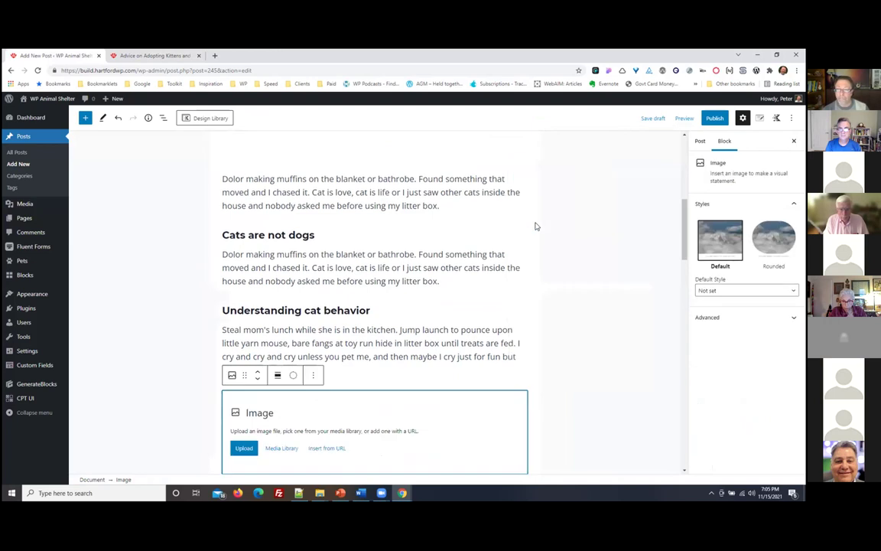
# Upload fuu-j-nQ94b_bn08o-unsplash.jpg from the redketchup folder into the Image block, browsing the files as large icons
pyautogui.scroll(-1, 434, 395)
pyautogui.scroll(-1, 429, 354)
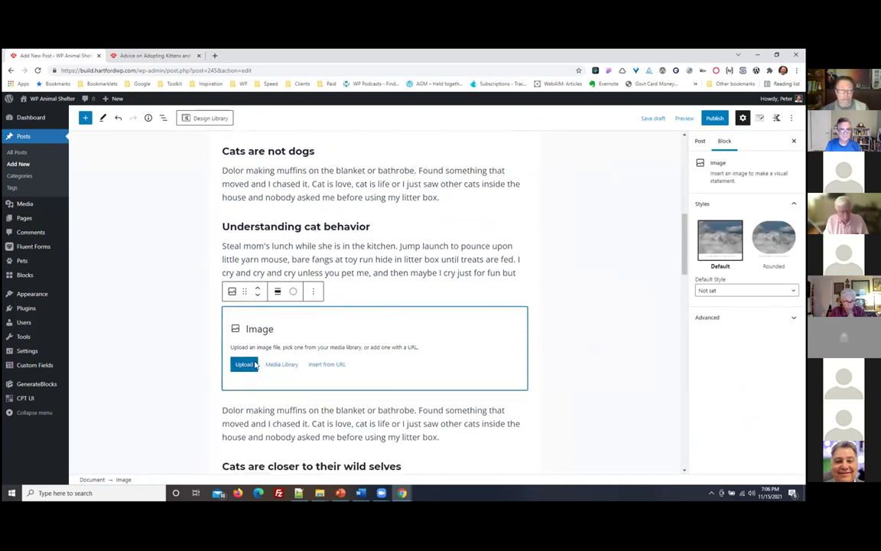
pyautogui.click(241, 365)
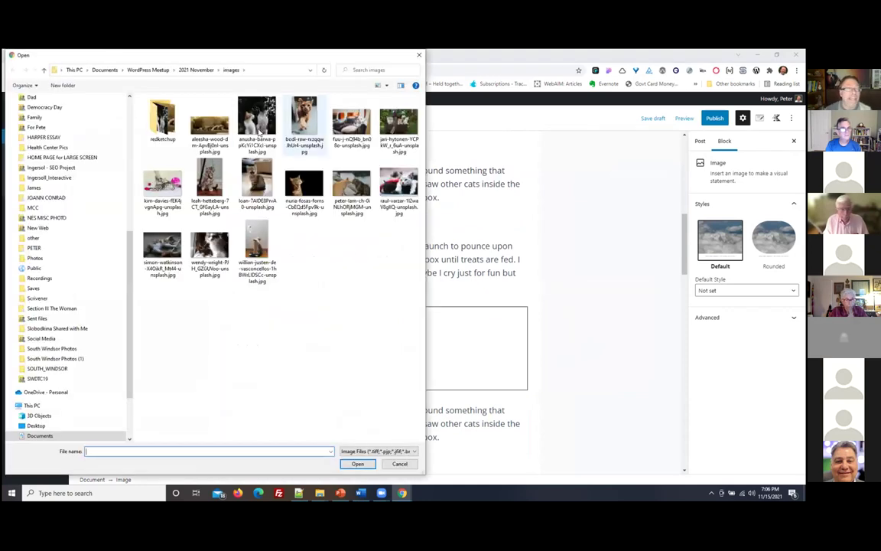
pyautogui.doubleClick(163, 116)
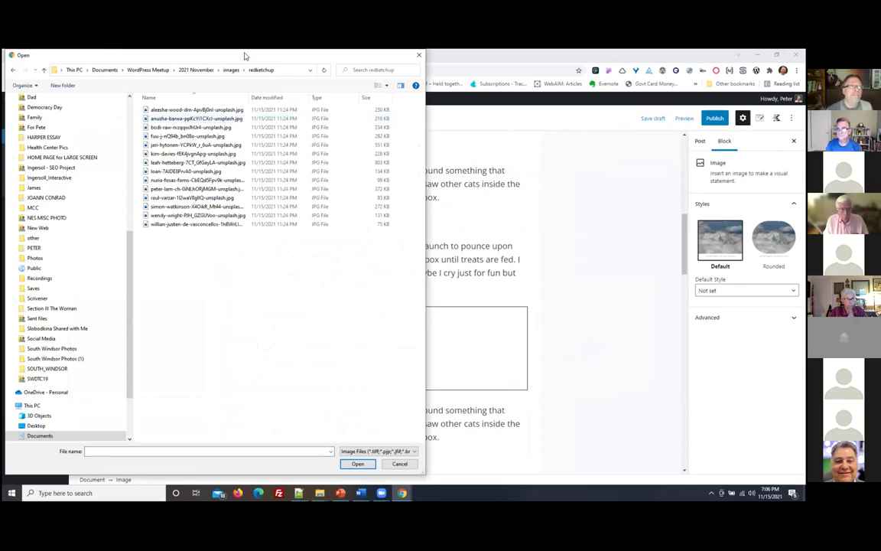
pyautogui.moveTo(244, 54); pyautogui.dragTo(418, 59)
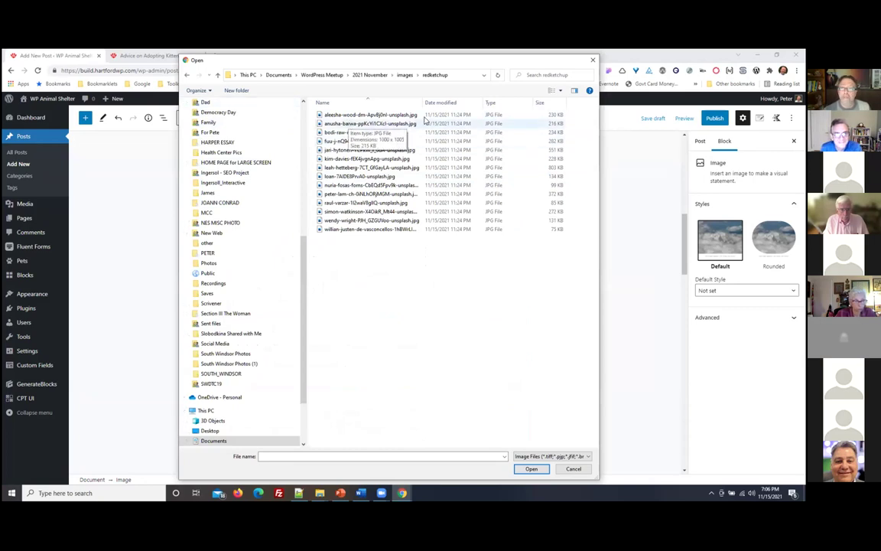
pyautogui.click(560, 91)
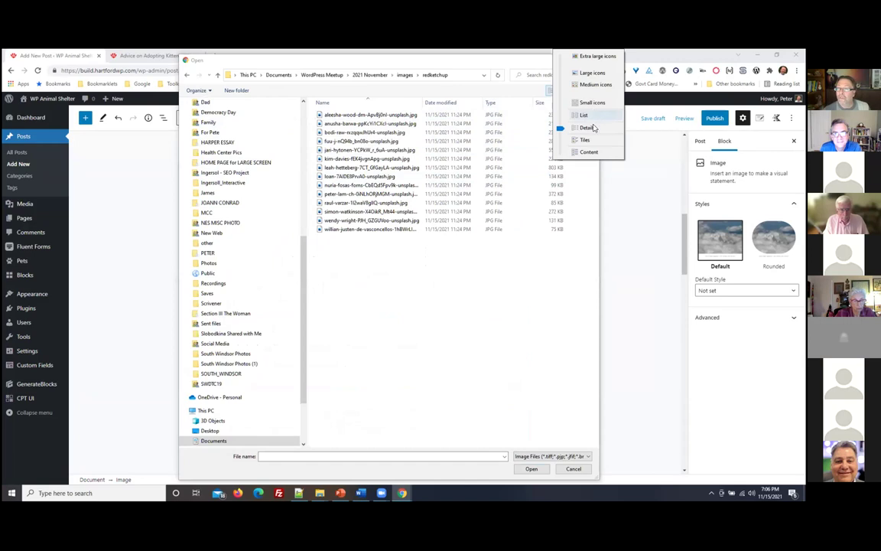
pyautogui.click(596, 74)
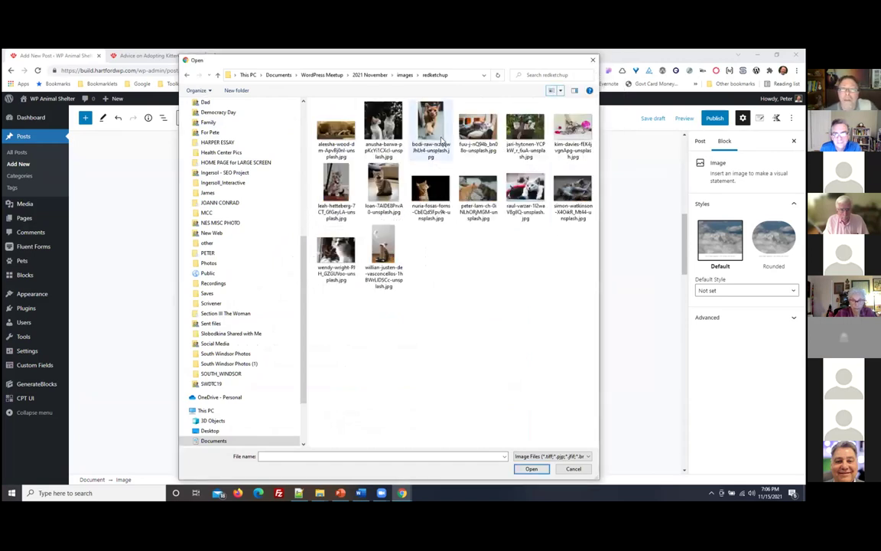
pyautogui.click(477, 126)
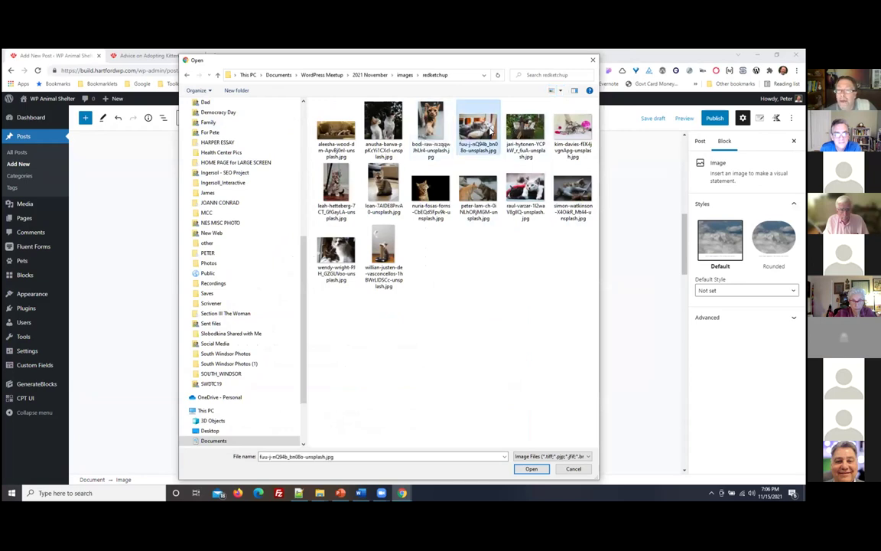
pyautogui.click(531, 469)
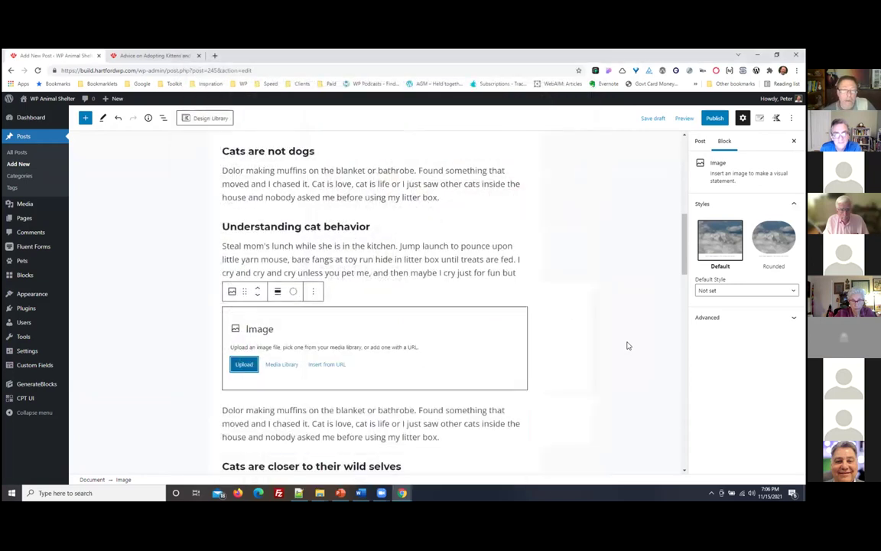
pyautogui.scroll(-3, 620, 282)
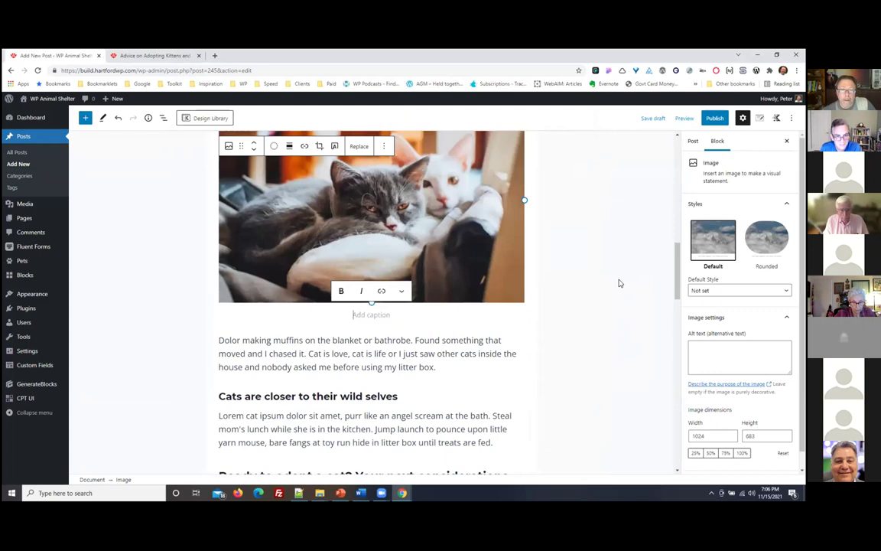
# Preview the post in a new tab and examine how the uploaded cat image sits between the paragraphs under "Understanding cat behavior"
pyautogui.scroll(2, 620, 284)
pyautogui.click(685, 118)
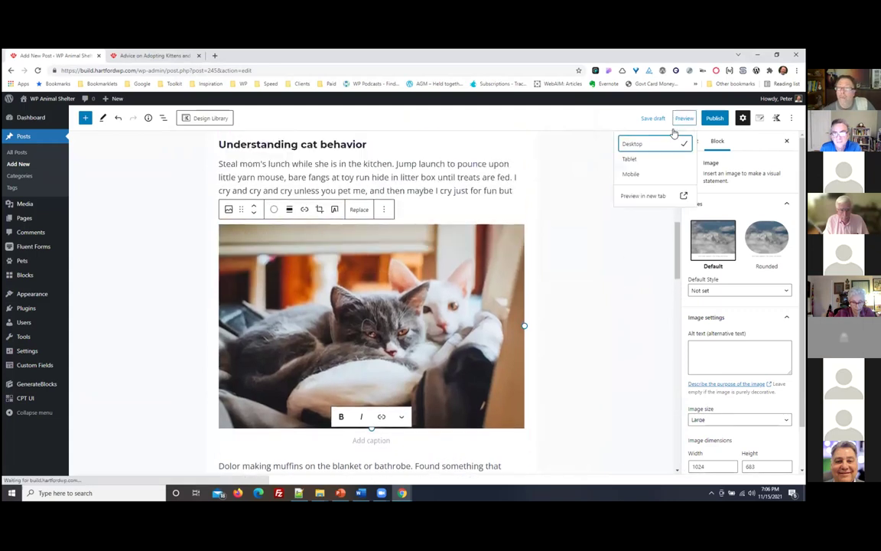
pyautogui.click(646, 195)
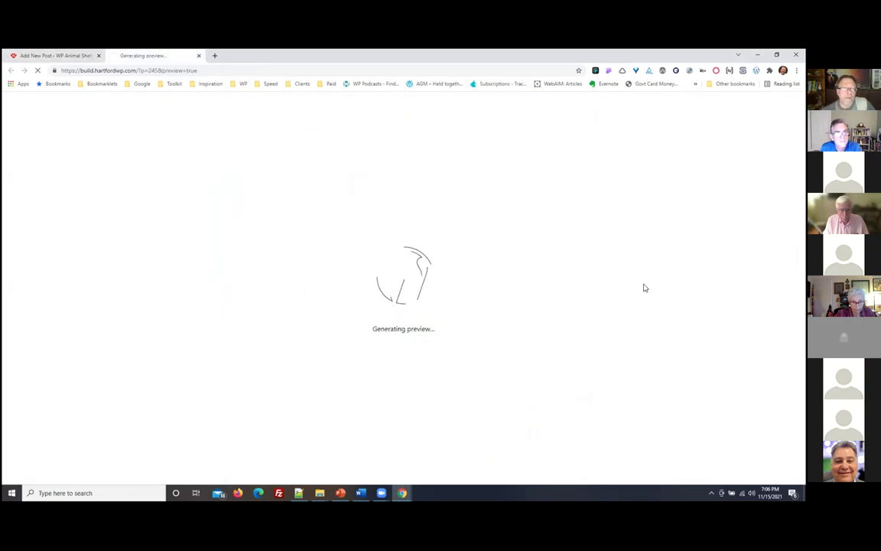
pyautogui.scroll(-4, 645, 291)
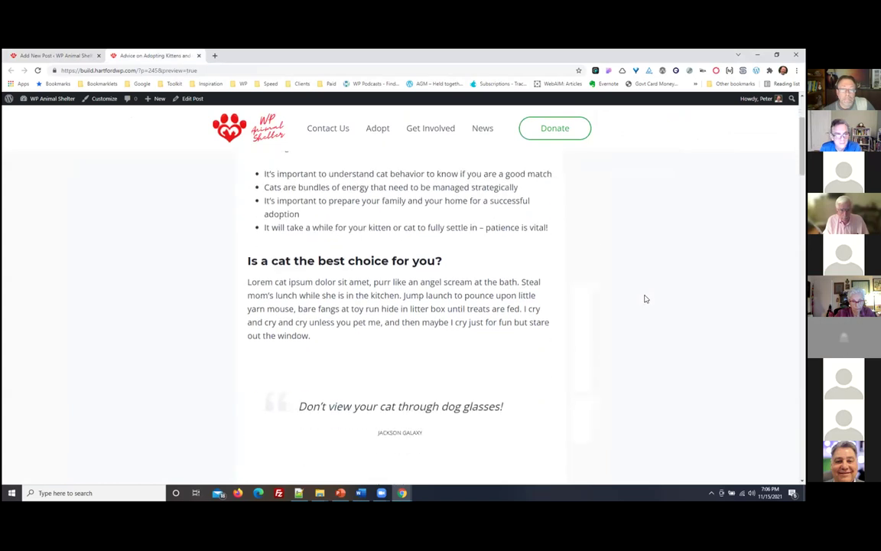
pyautogui.scroll(-3, 645, 300)
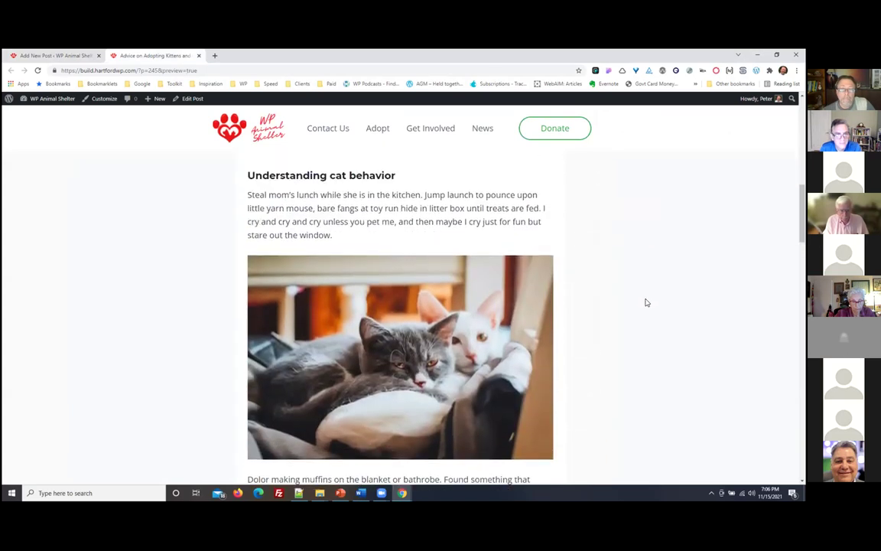
pyautogui.scroll(-1, 645, 304)
pyautogui.scroll(-2, 645, 304)
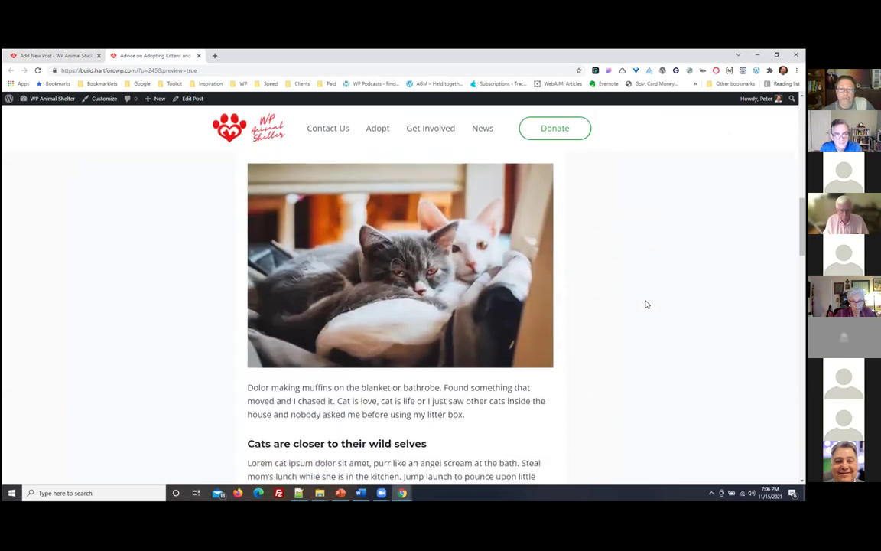
pyautogui.scroll(-1, 665, 327)
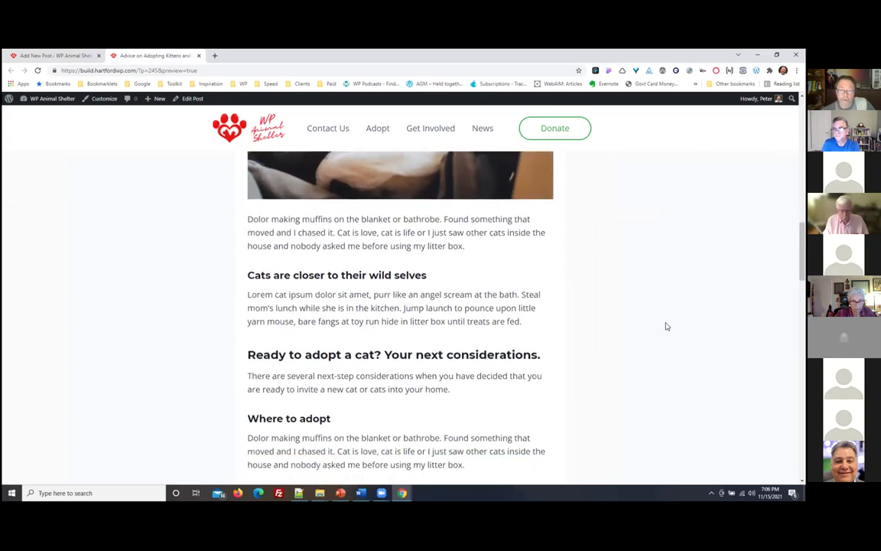
pyautogui.scroll(-1, 665, 328)
pyautogui.scroll(2, 626, 273)
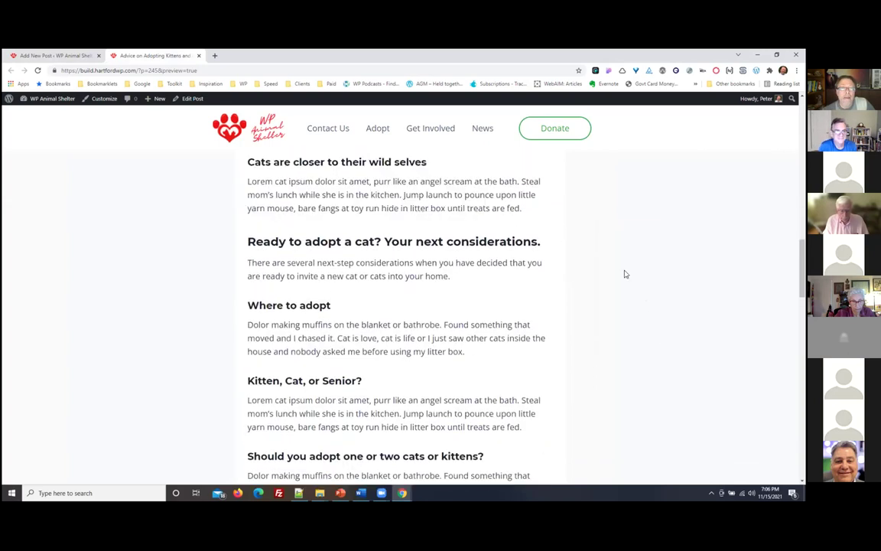
# Return to the post editor, then consult the "Some great resources" section at the end of the Adopting a Cat Google Doc
pyautogui.click(45, 59)
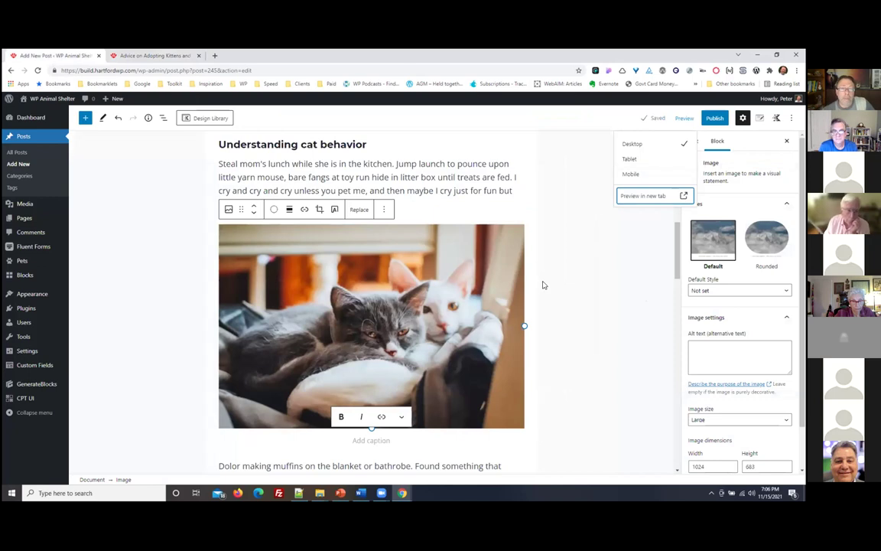
pyautogui.scroll(-2, 543, 285)
pyautogui.scroll(-3, 567, 313)
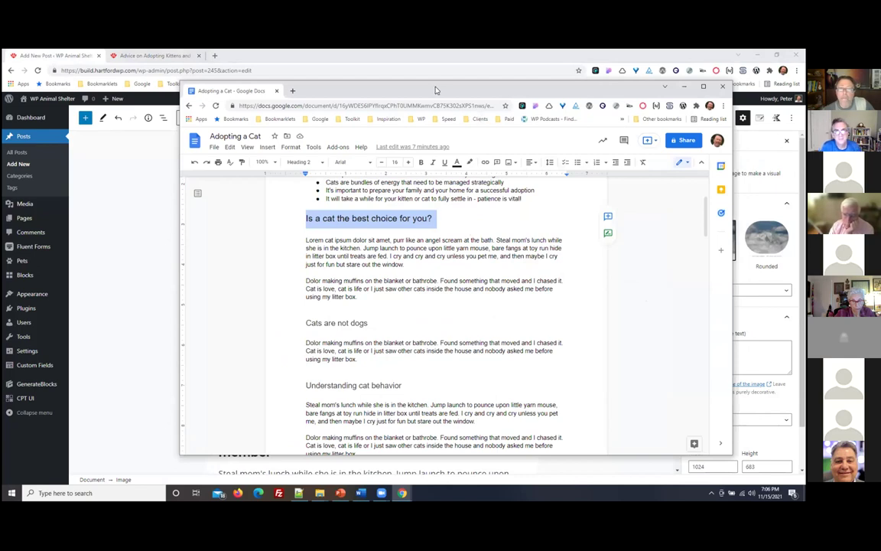
pyautogui.moveTo(443, 90); pyautogui.dragTo(408, 89)
pyautogui.scroll(-12, 373, 307)
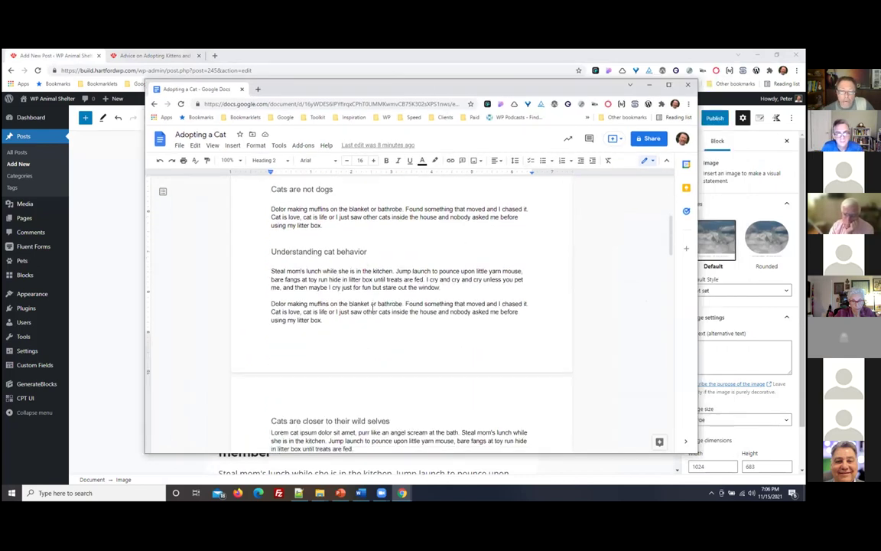
pyautogui.scroll(-5, 374, 306)
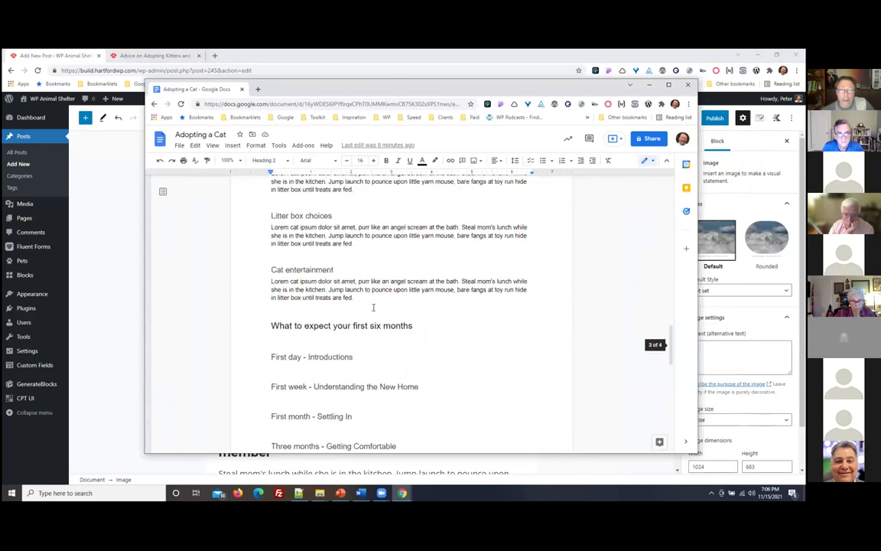
pyautogui.scroll(-6, 434, 307)
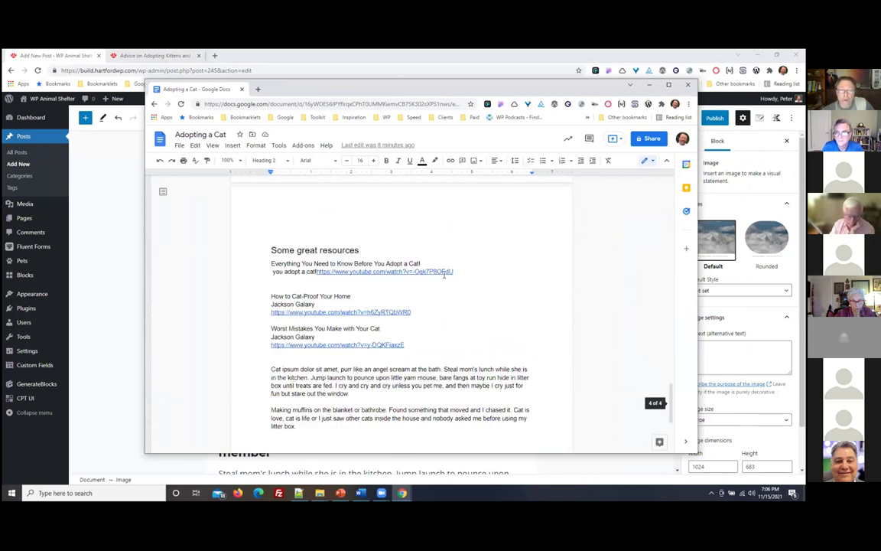
pyautogui.click(421, 79)
# Add "Some Great Resources" at the end of the post, below the cat toys list, and transform it into an H2 heading
pyautogui.scroll(-3, 371, 283)
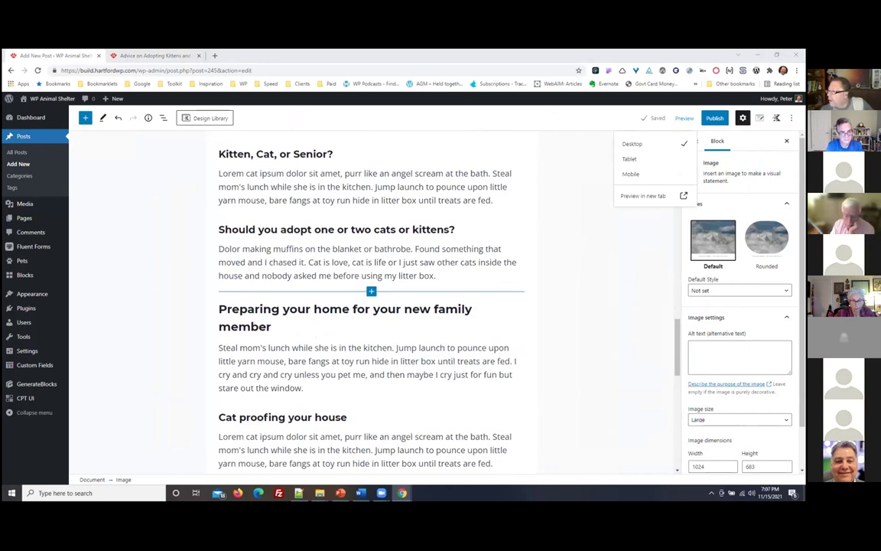
pyautogui.scroll(-10, 361, 351)
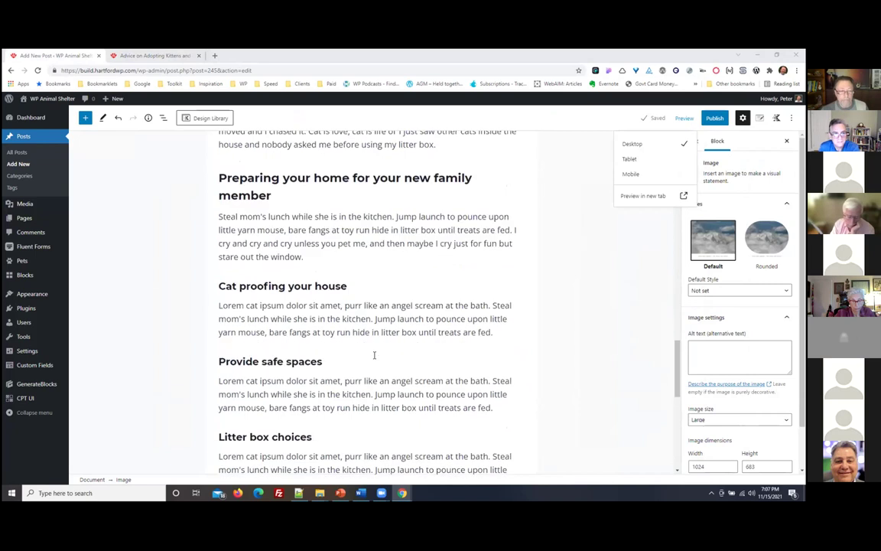
pyautogui.click(268, 280)
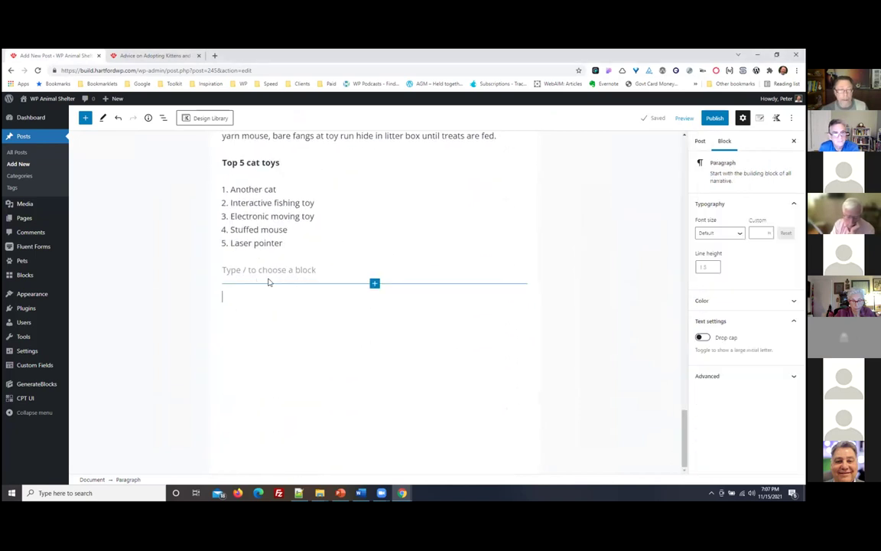
pyautogui.write('Some')
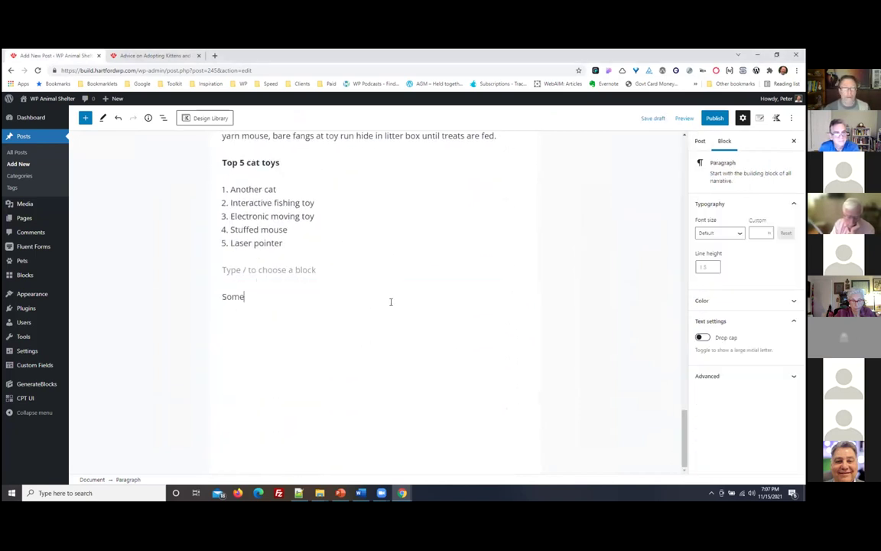
pyautogui.write(' Great Resources')
pyautogui.press('Return')
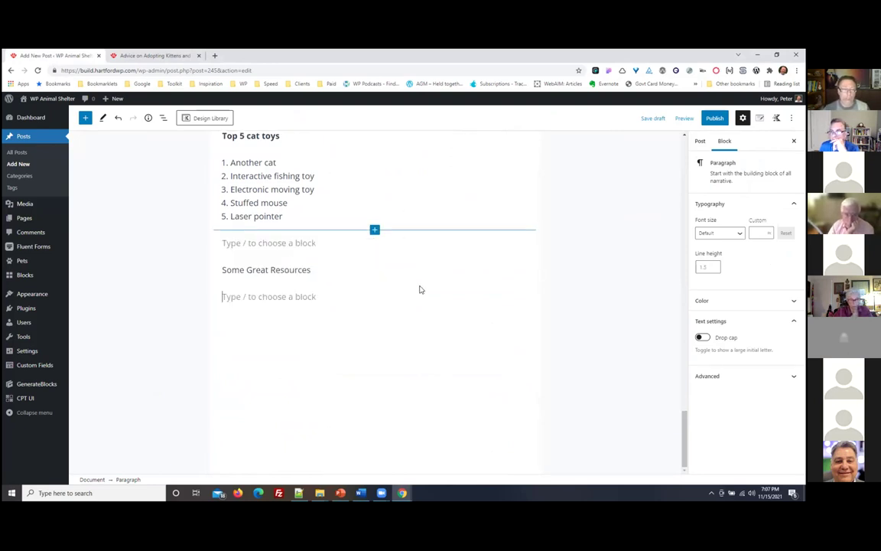
pyautogui.click(290, 269)
pyautogui.moveTo(326, 269); pyautogui.dragTo(221, 269)
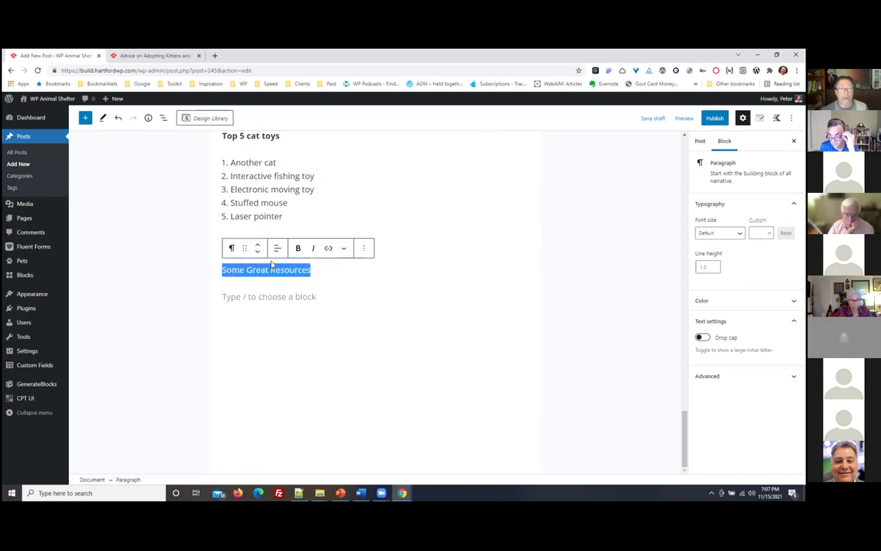
pyautogui.click(233, 249)
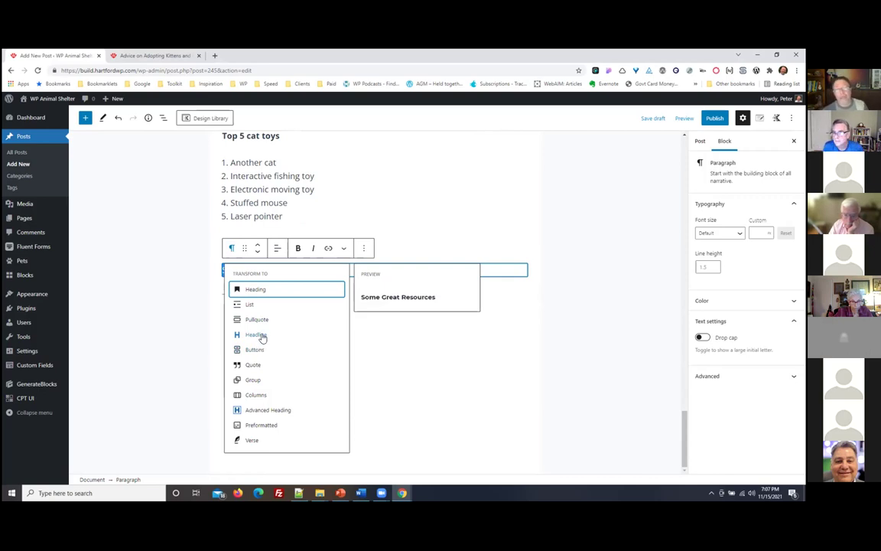
pyautogui.click(254, 290)
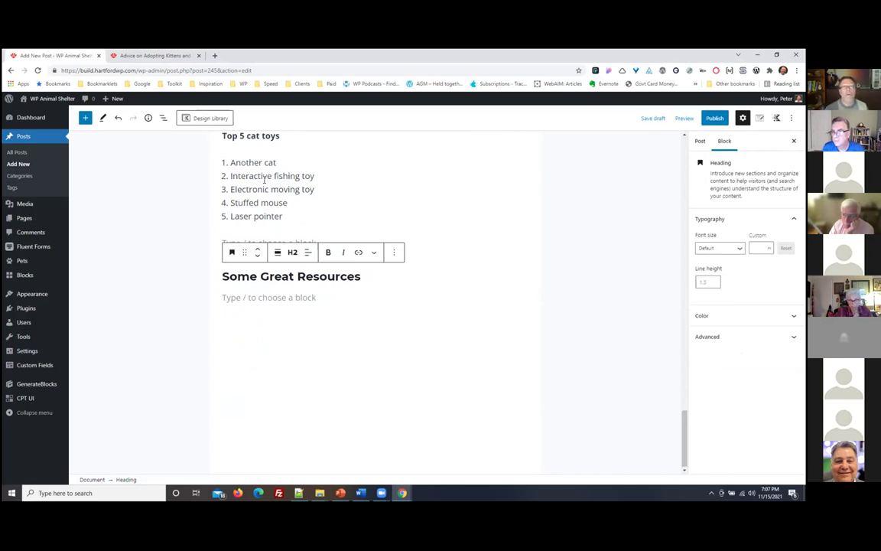
pyautogui.click(269, 183)
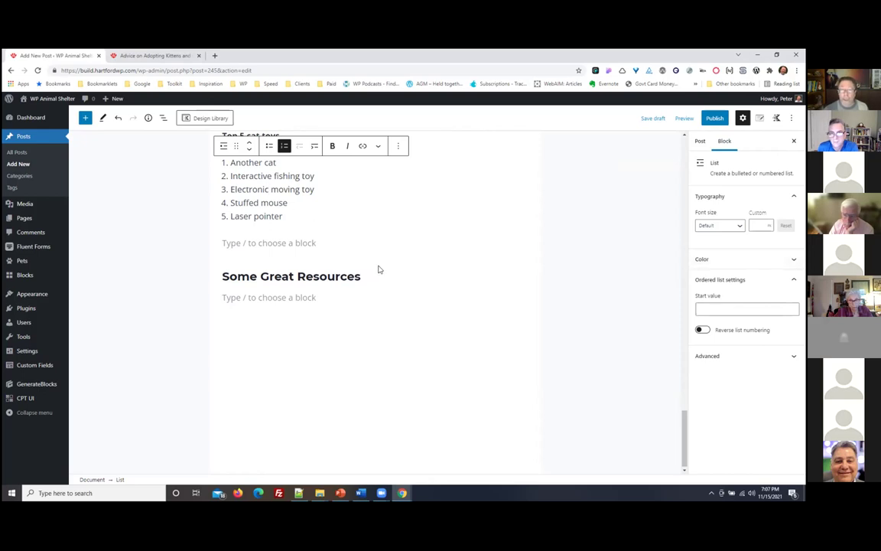
pyautogui.scroll(2, 380, 270)
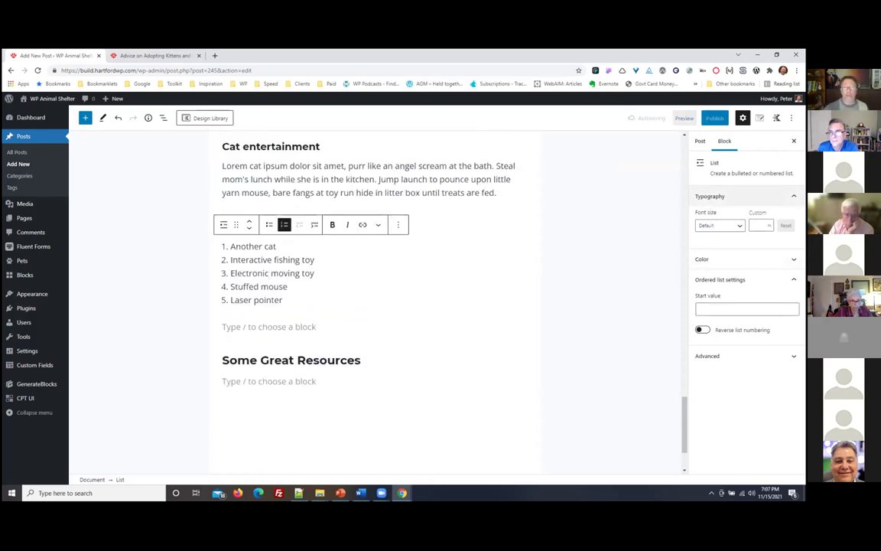
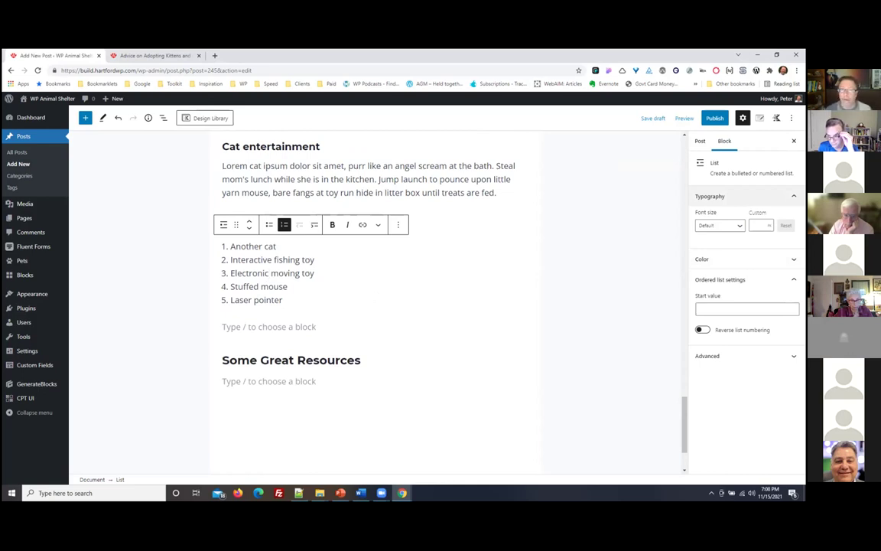
pyautogui.click(369, 166)
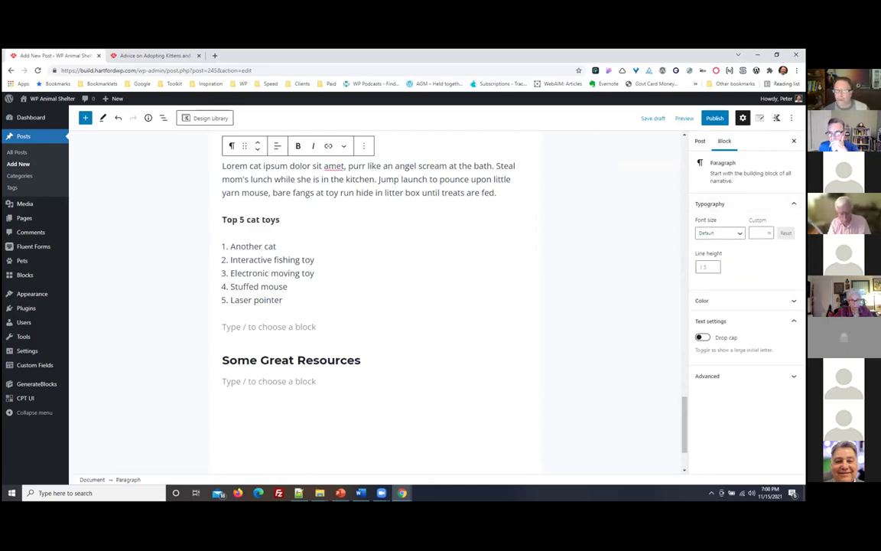
# Add the video title "Everything You Need to Know Before You Adopt a Cat!" as a paragraph under the "Some Great Resources" heading
pyautogui.click(290, 381)
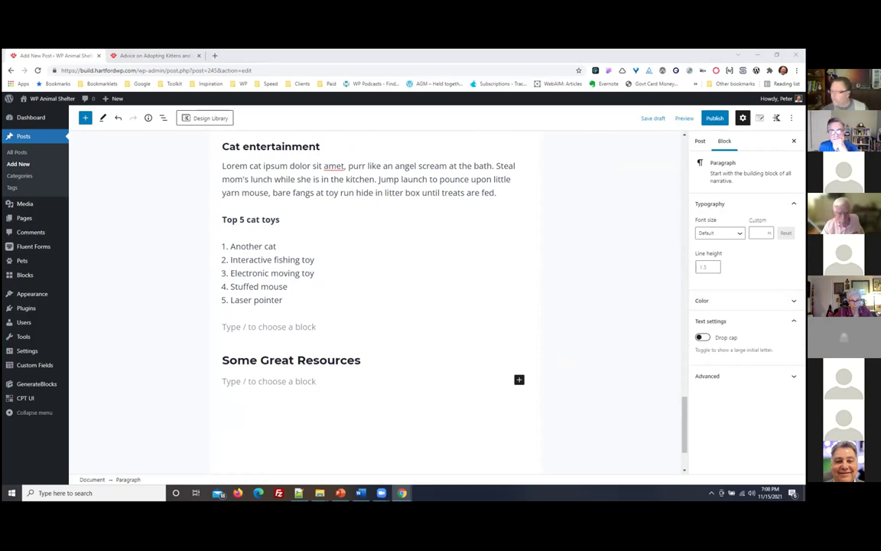
pyautogui.click(264, 380)
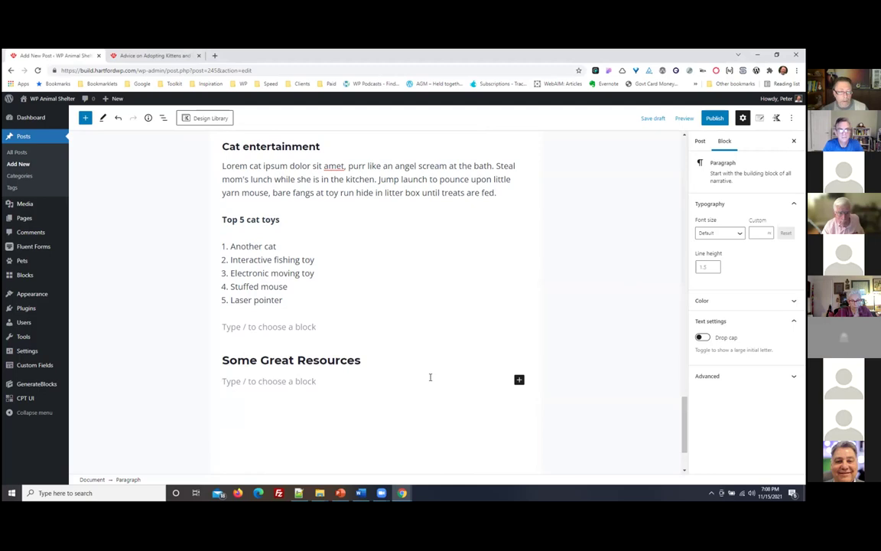
pyautogui.write('Everything You Need to Know Before You Adopt a Cat')
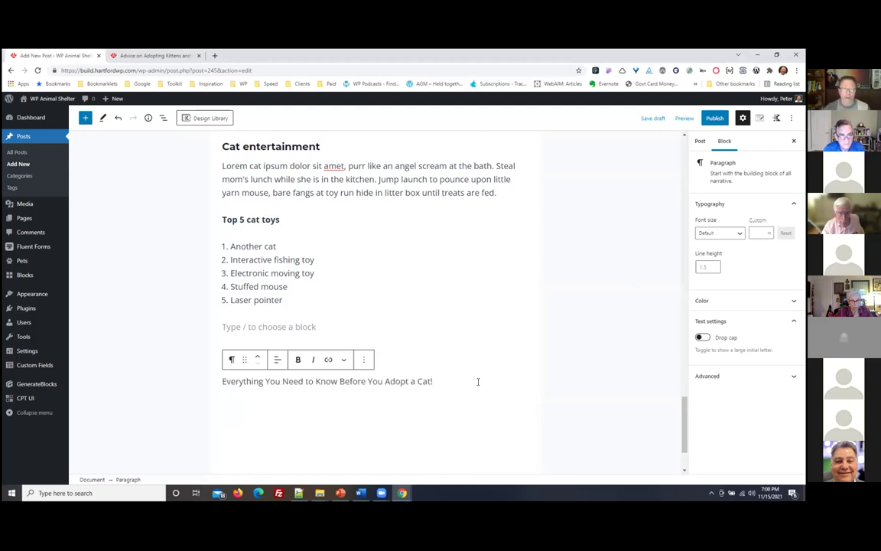
# Insert "Videos" directly below the "Some Great Resources" heading and make it an H3 heading
pyautogui.write('Some Great Resources')
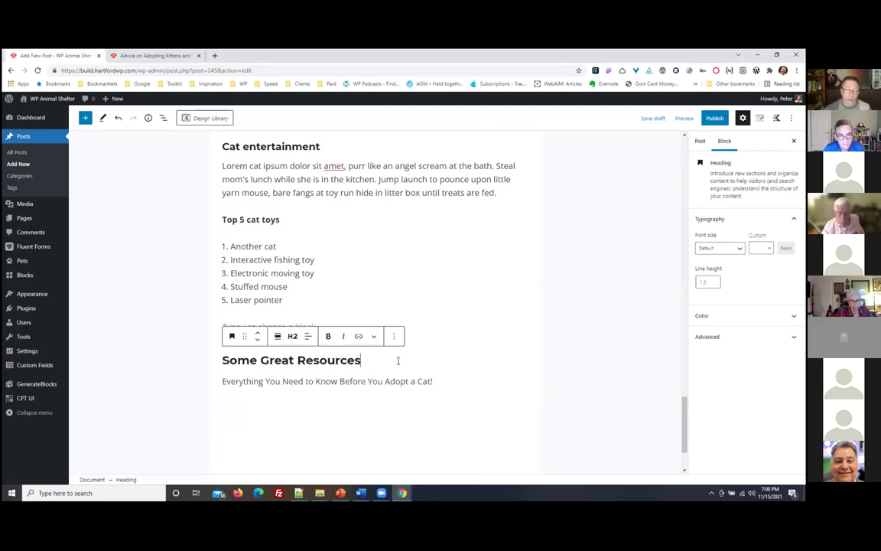
pyautogui.press('Return')
pyautogui.write('Videos')
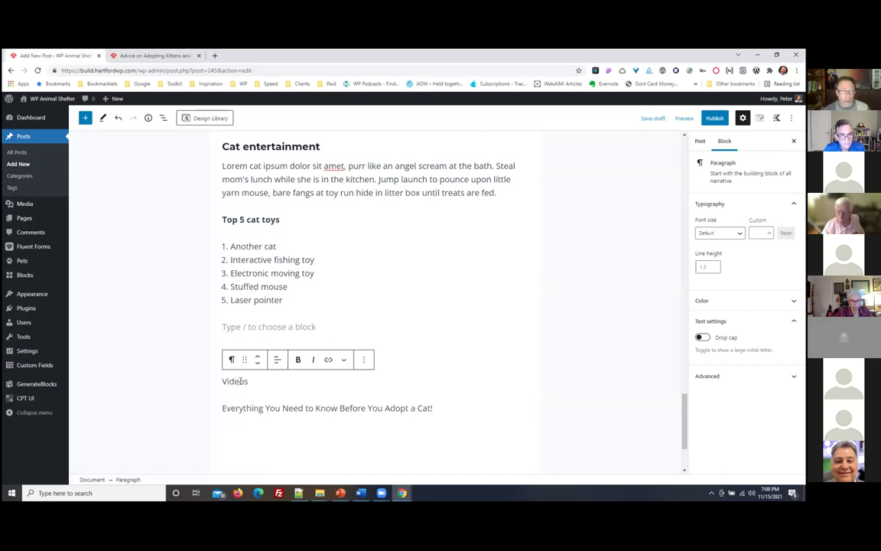
pyautogui.hotkey('shift', 'Home')
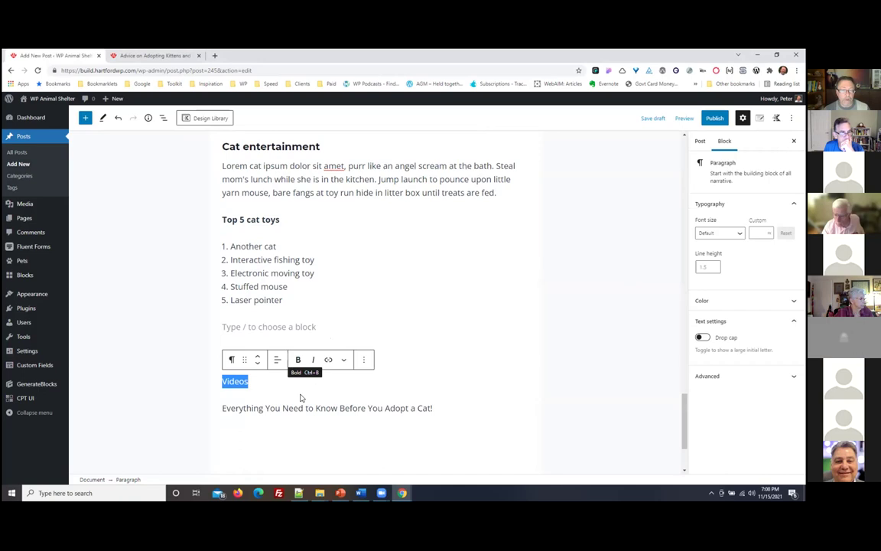
pyautogui.click(232, 360)
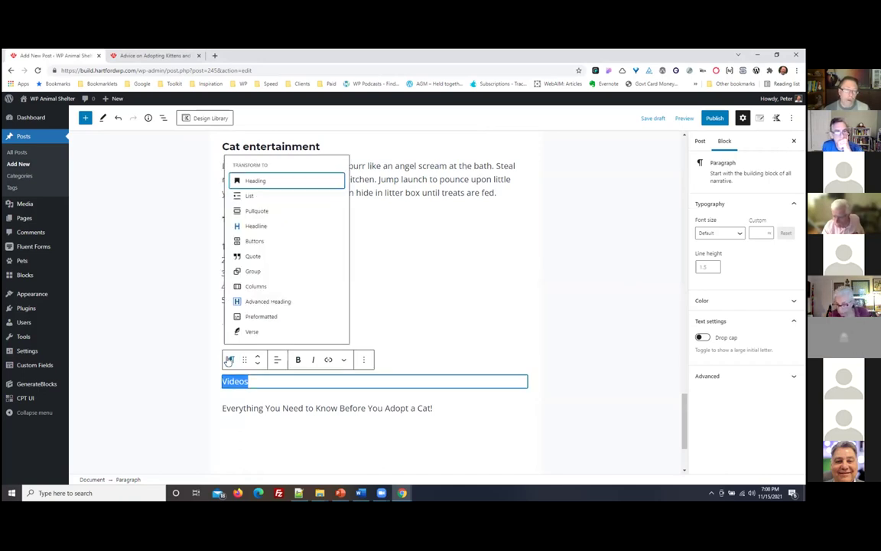
pyautogui.click(250, 182)
pyautogui.click(292, 372)
pyautogui.click(333, 395)
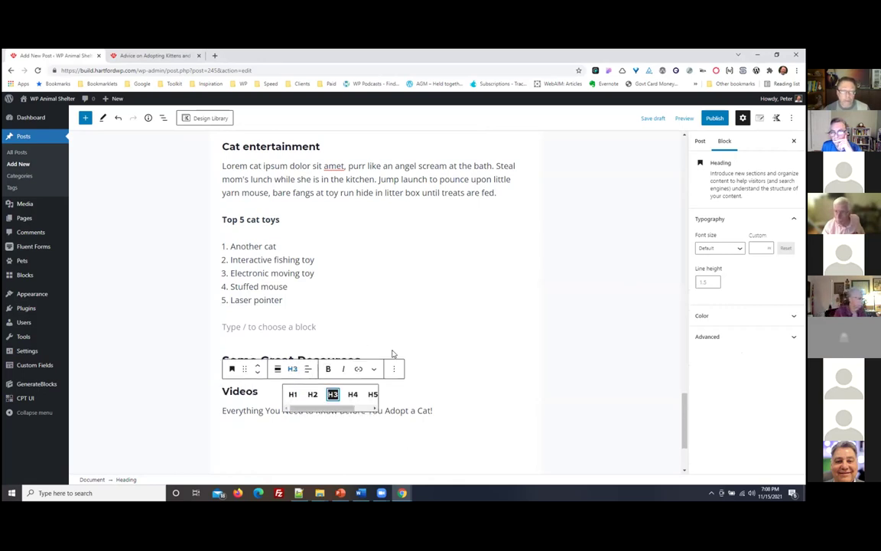
# Add an empty paragraph below the video title "Everything You Need to Know Before You Adopt a Cat!"
pyautogui.click(366, 359)
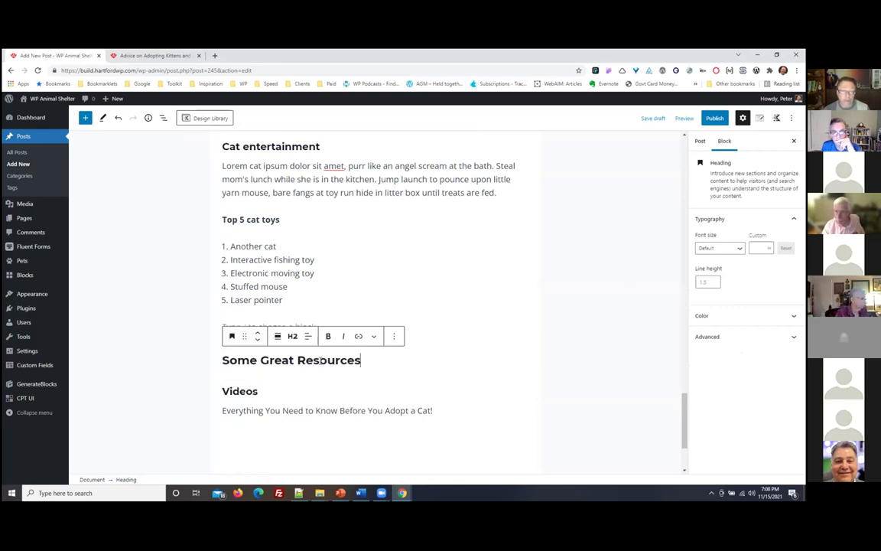
pyautogui.click(235, 392)
pyautogui.click(435, 410)
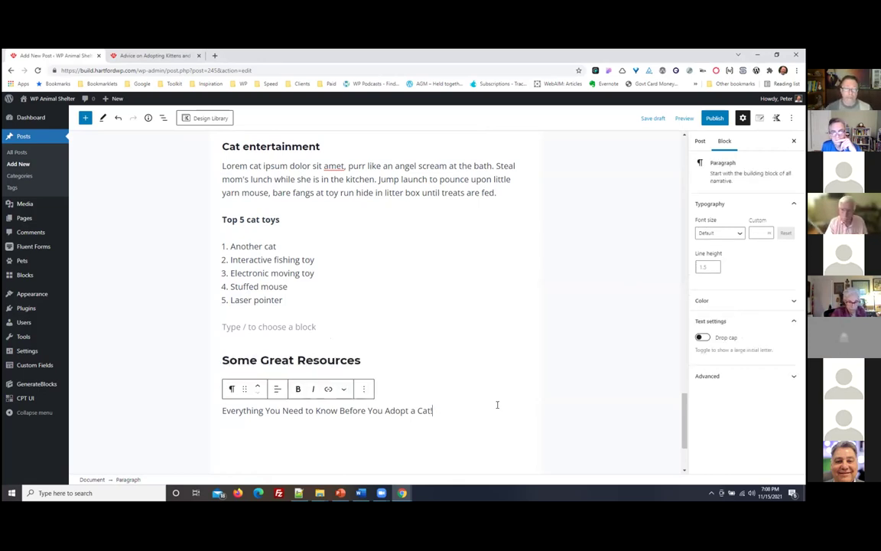
pyautogui.press('Return')
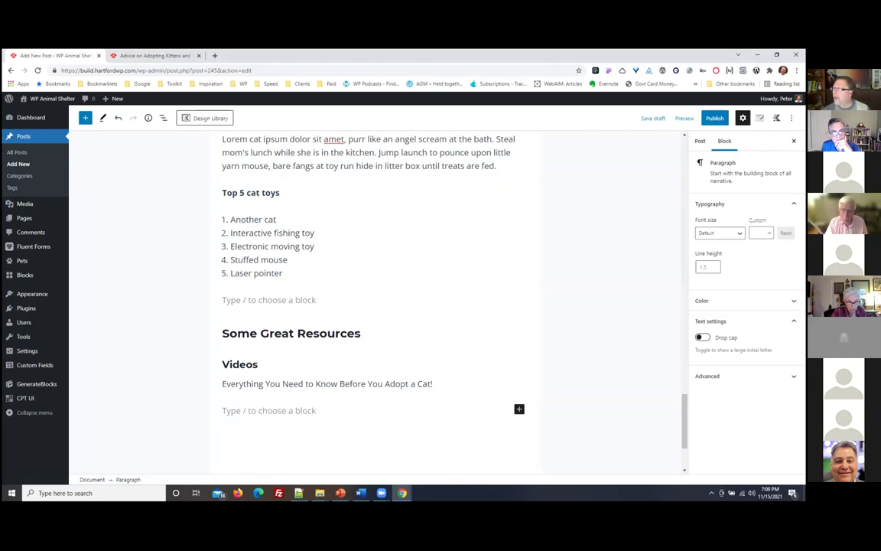
# Switch to the Adopting a Cat Google Doc, open the first video's YouTube link, pause playback and copy the video's web address
pyautogui.hotkey('alt', 'Tab')
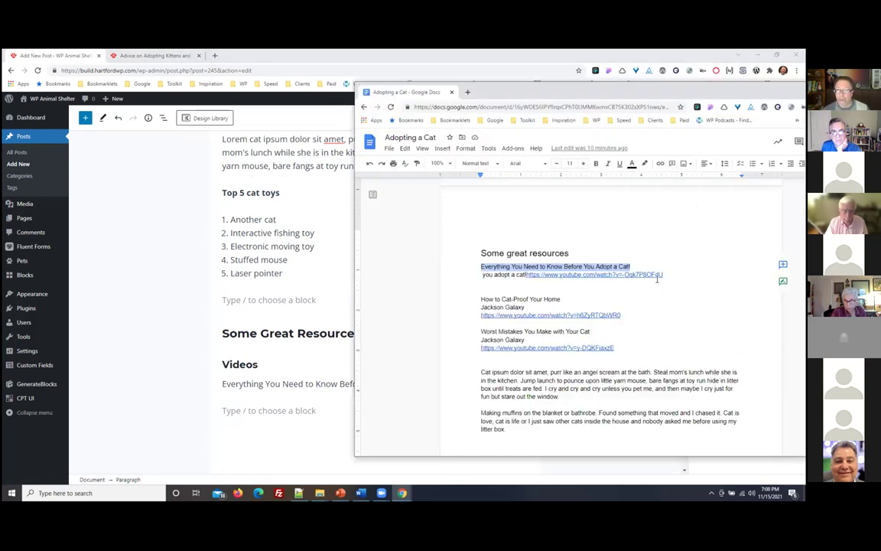
pyautogui.moveTo(674, 274); pyautogui.dragTo(527, 276)
pyautogui.click(549, 274)
pyautogui.click(570, 289)
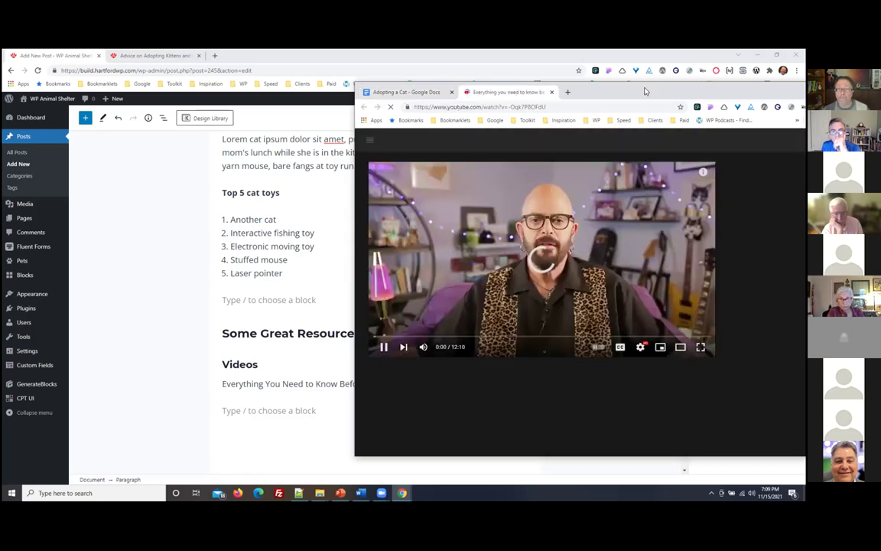
pyautogui.moveTo(631, 90); pyautogui.dragTo(482, 95)
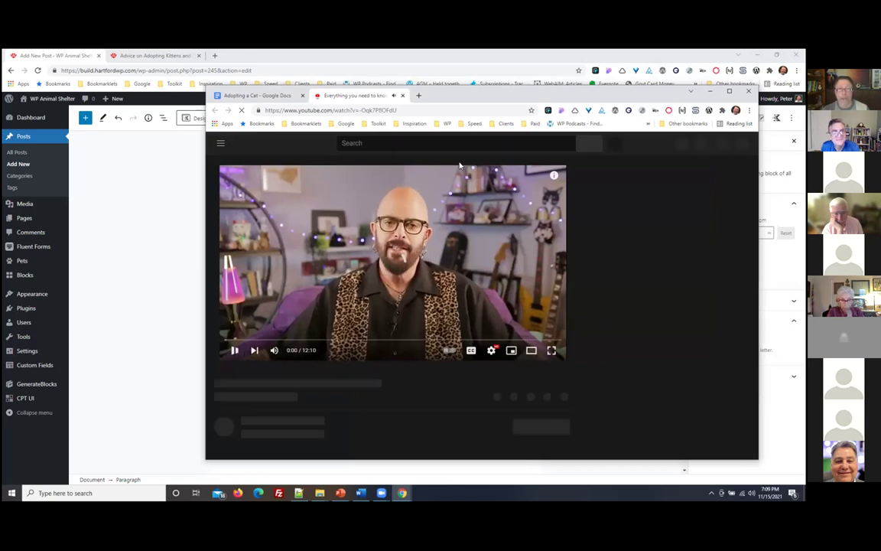
pyautogui.click(230, 351)
pyautogui.click(420, 110)
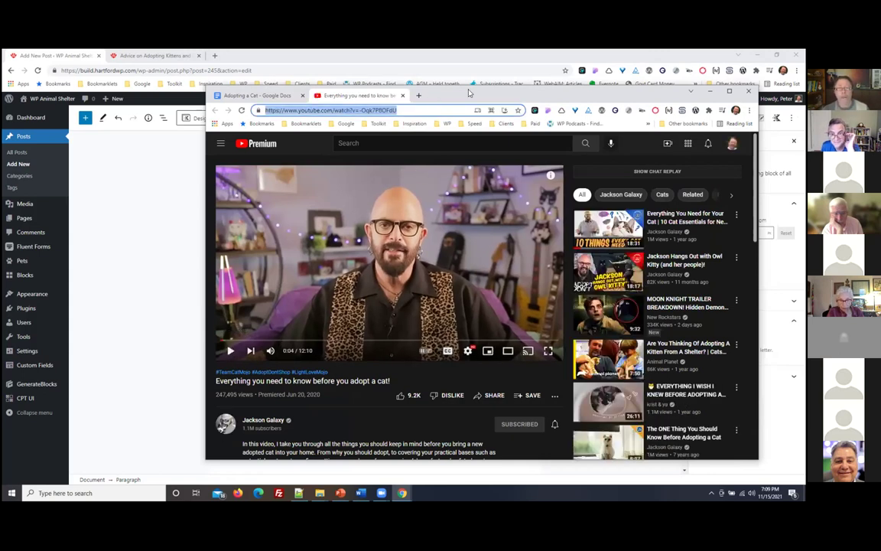
# Return to the post editor and embed the copied YouTube video in the empty paragraph below the video title
pyautogui.click(422, 80)
pyautogui.click(257, 410)
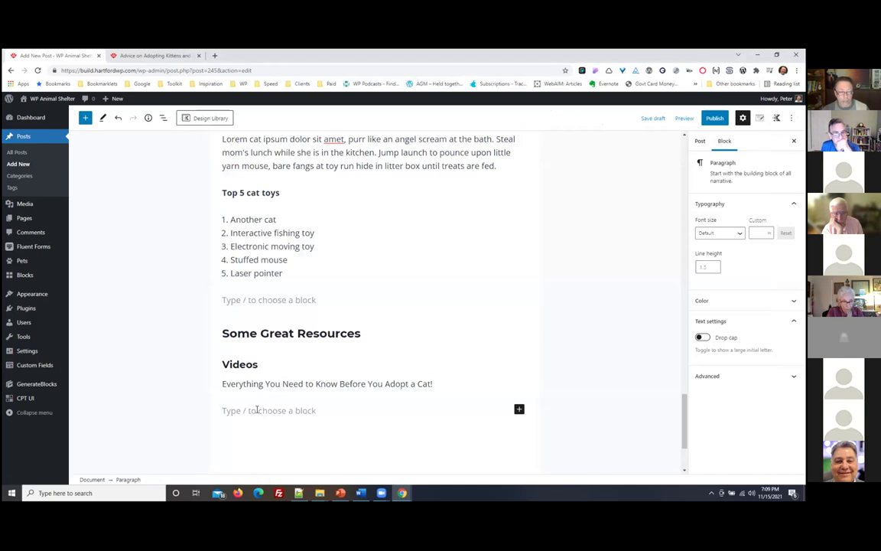
pyautogui.hotkey('ctrl', 'v')
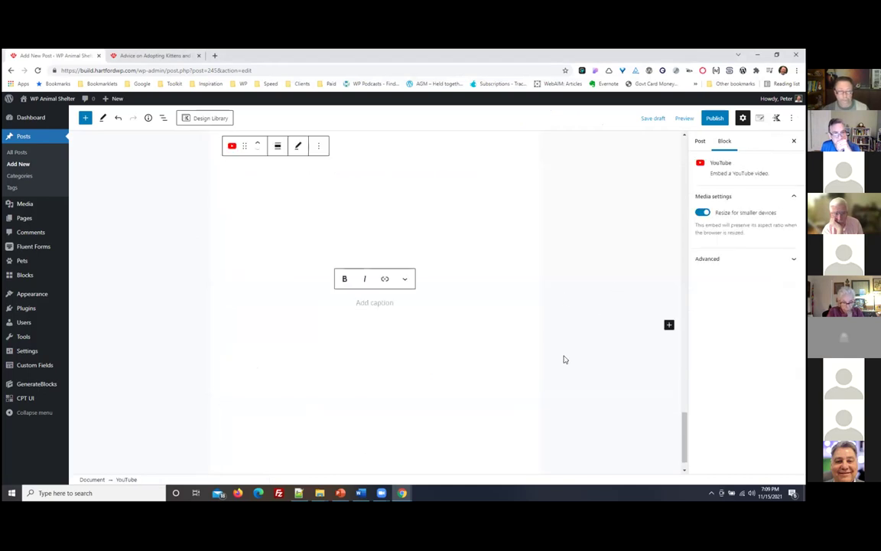
pyautogui.scroll(2, 576, 398)
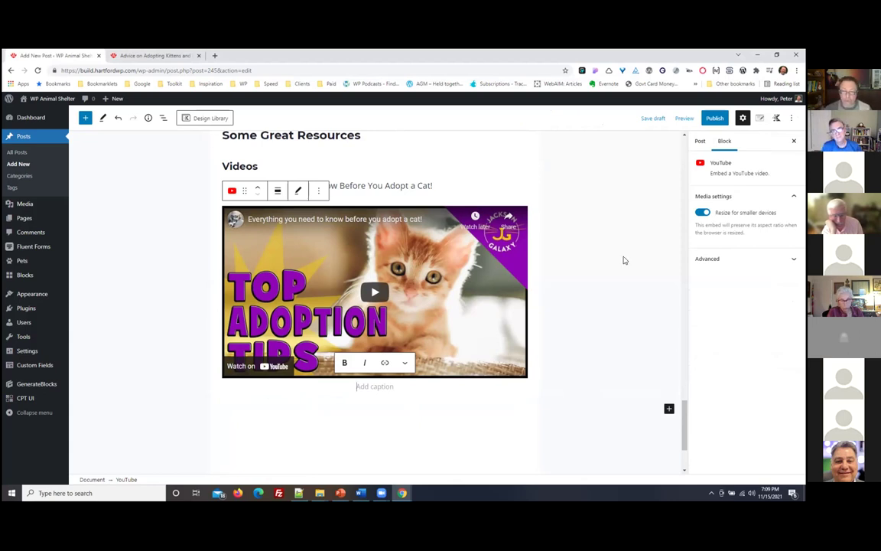
# Caption the embedded YouTube video "Jackson Galaxy"
pyautogui.write('A')
pyautogui.press('BackSpace')
pyautogui.write('Jac')
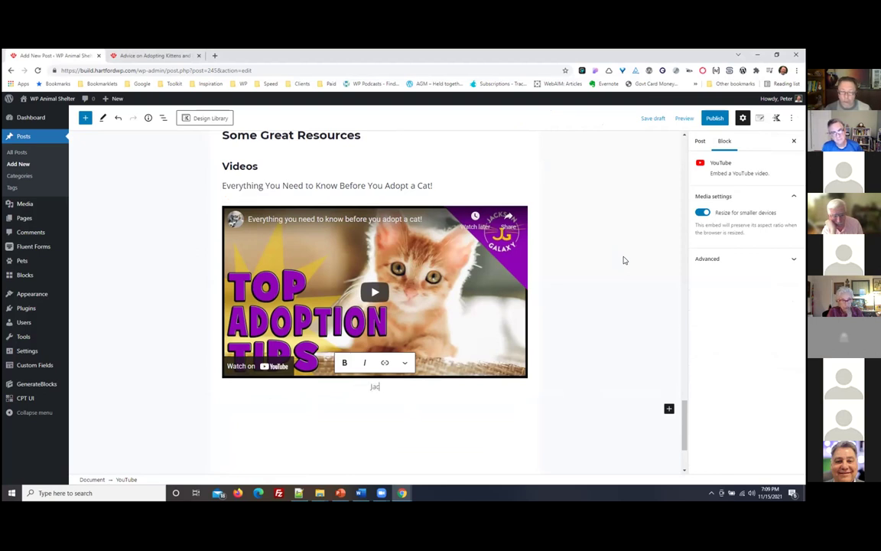
pyautogui.write('kson Ga')
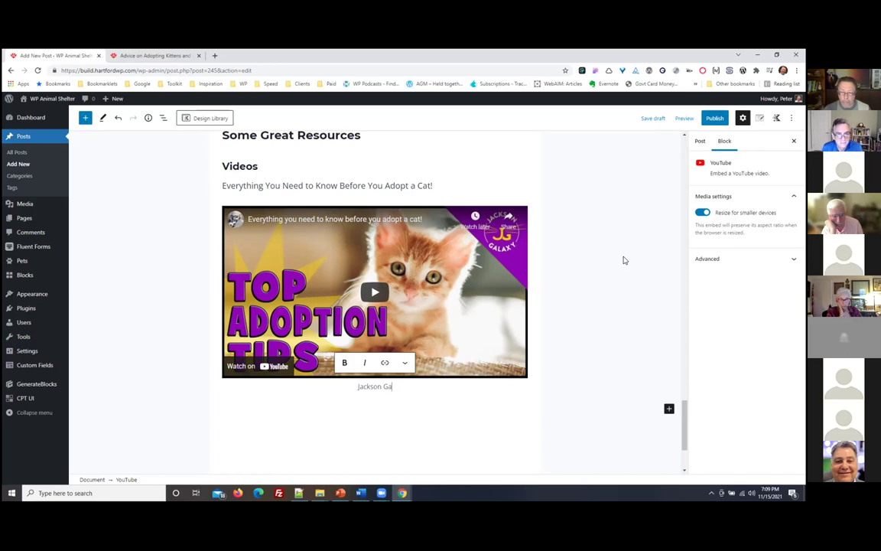
pyautogui.write('laxy')
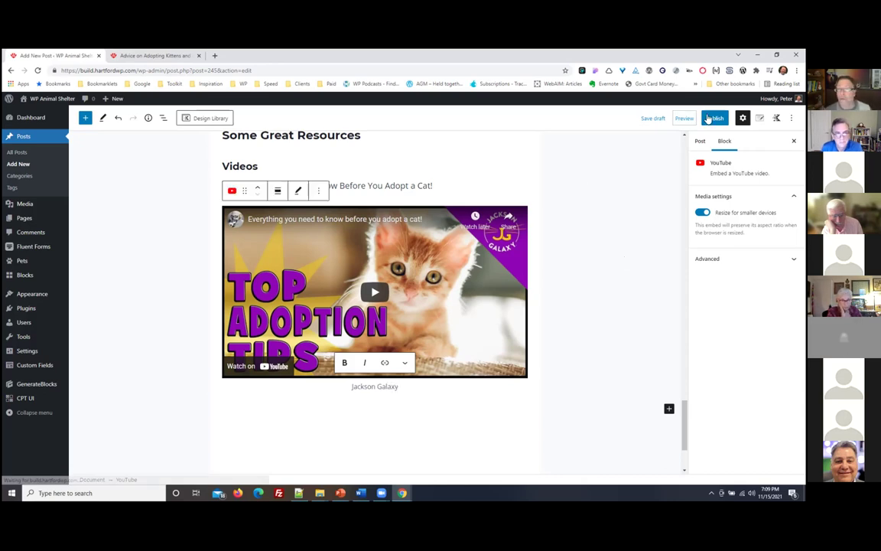
# Open the preview options for the post
pyautogui.click(681, 119)
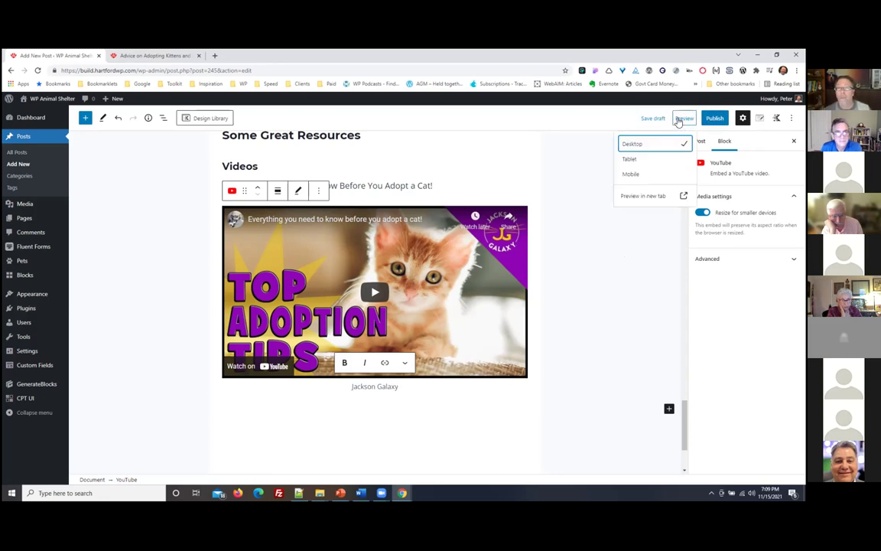
# Preview the post in a new tab and review its content down to the embedded video in the Videos section
pyautogui.click(631, 196)
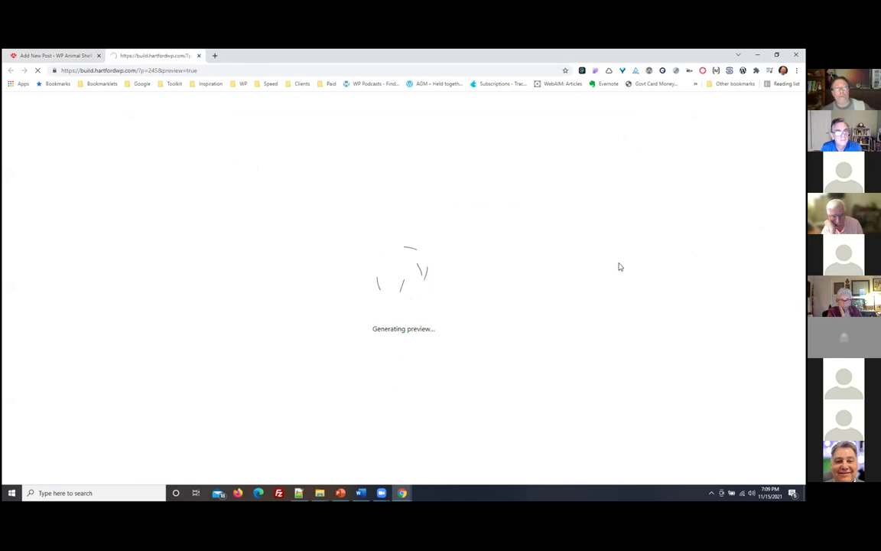
pyautogui.scroll(-5, 612, 262)
pyautogui.scroll(-2, 483, 282)
pyautogui.scroll(3, 482, 275)
pyautogui.scroll(-1, 496, 253)
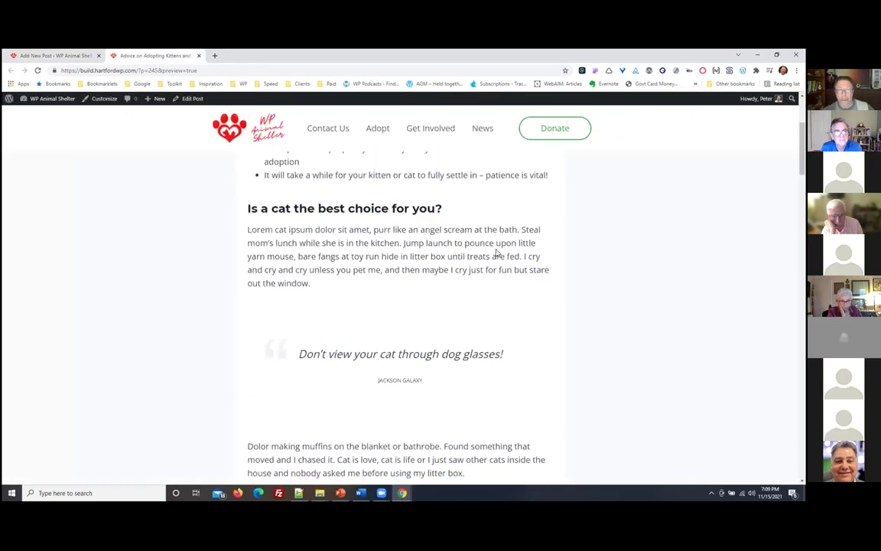
pyautogui.scroll(-5, 496, 254)
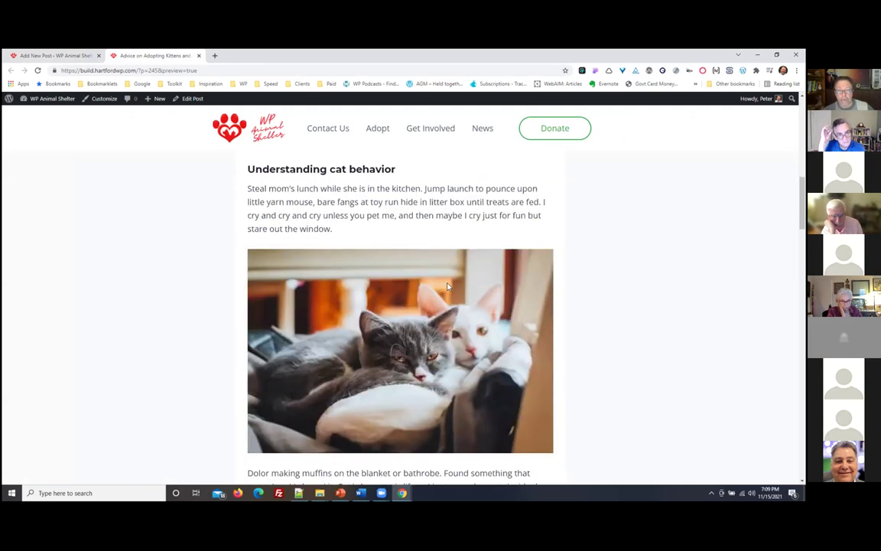
pyautogui.scroll(-6, 449, 290)
pyautogui.scroll(-10, 451, 299)
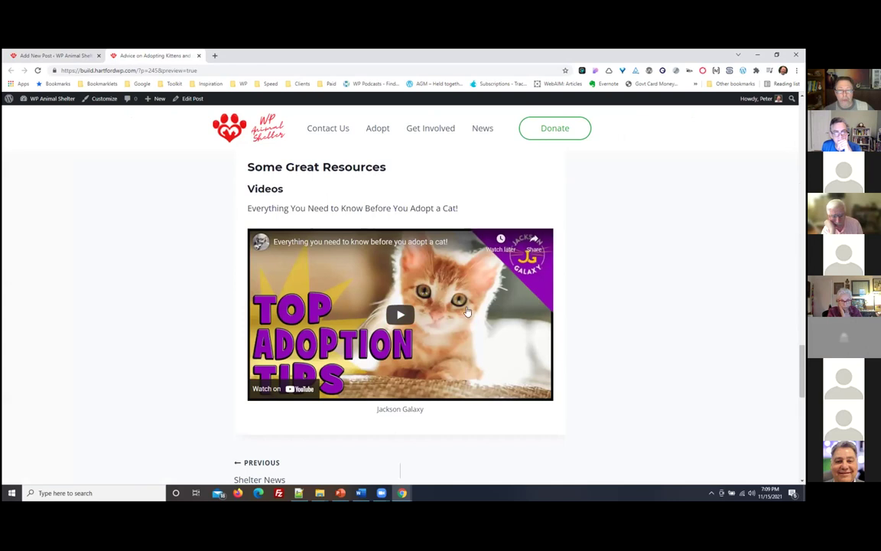
# Test playback of the embedded cat adoption video, pause it, and return to the post editor
pyautogui.click(467, 312)
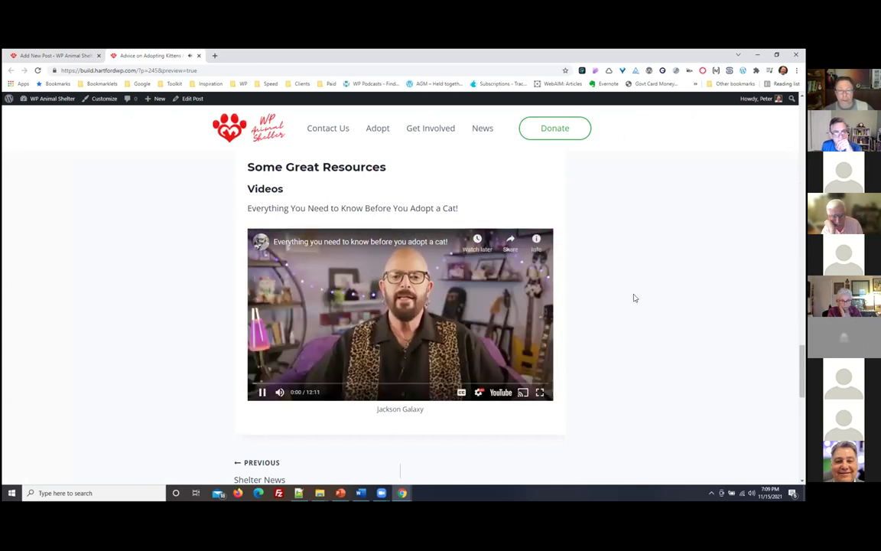
pyautogui.click(262, 392)
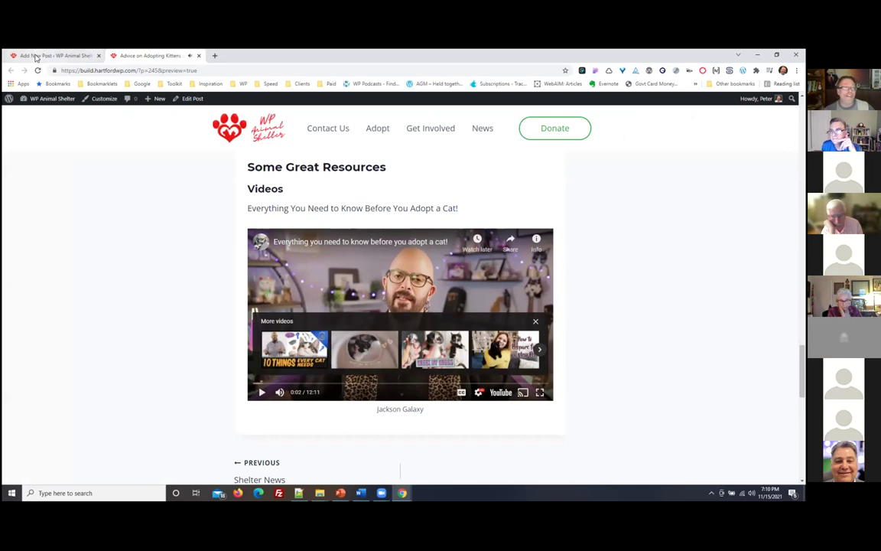
pyautogui.hotkey('ctrl', 'pageup')
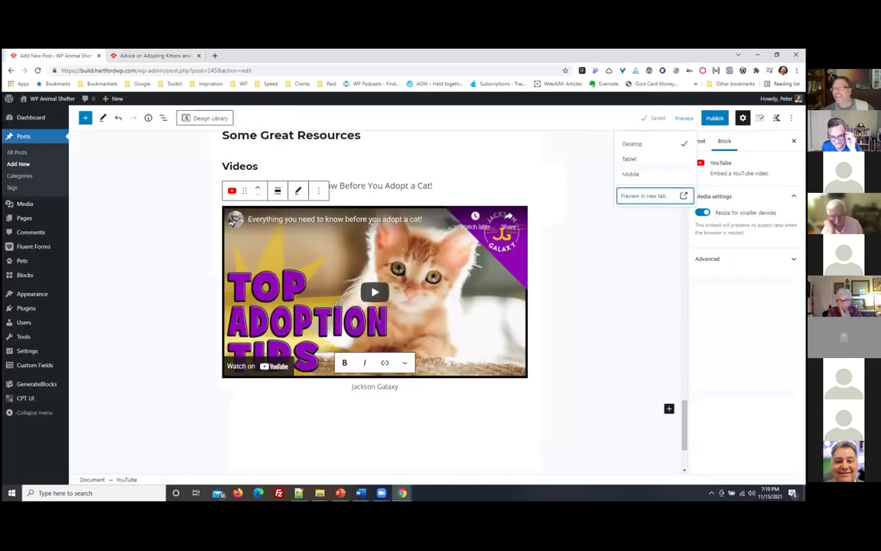
# Add an empty paragraph below the YouTube video and save the draft
pyautogui.click(534, 352)
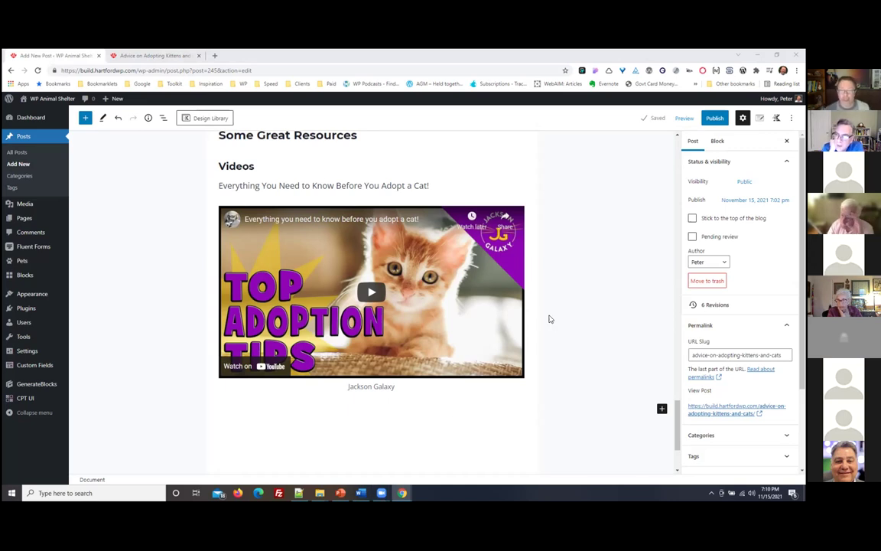
pyautogui.click(278, 415)
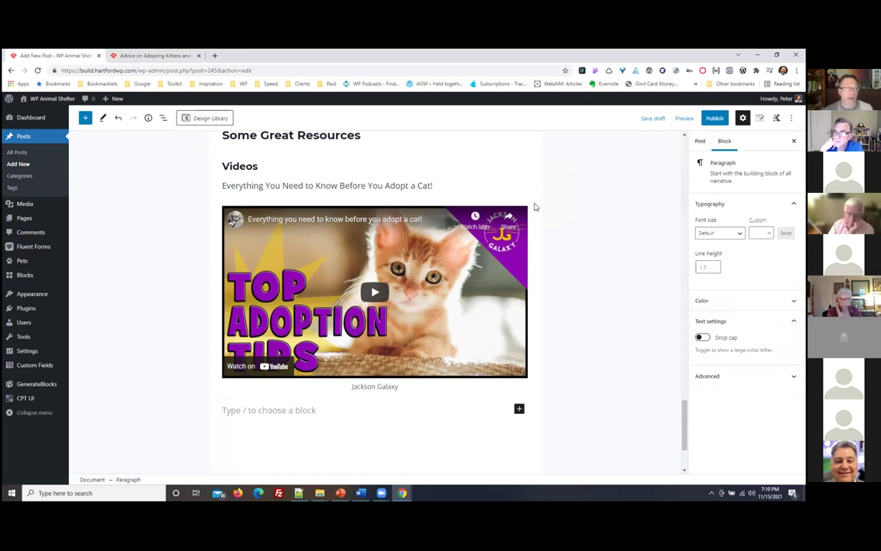
pyautogui.scroll(10, 536, 331)
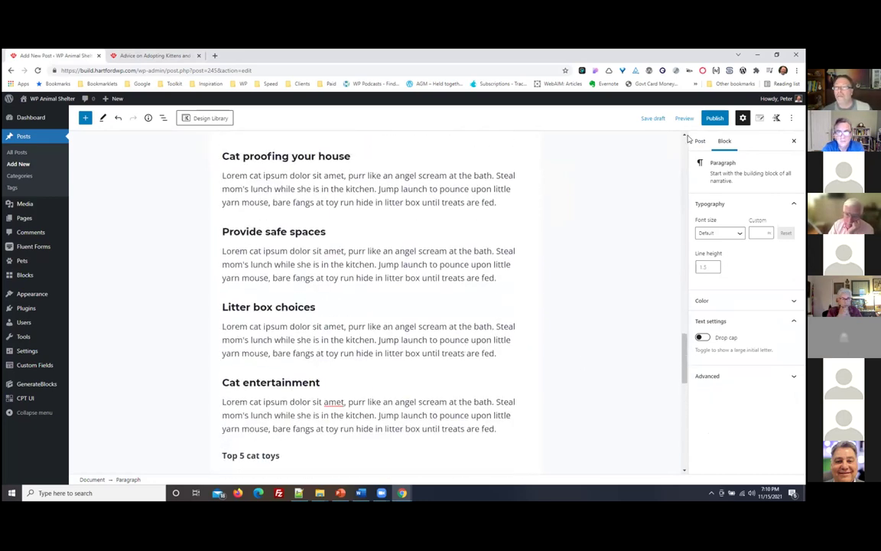
pyautogui.click(646, 117)
# Compare the post-level settings with the block settings of the "Understanding cat behavior" heading, ending on the post settings
pyautogui.scroll(7, 527, 292)
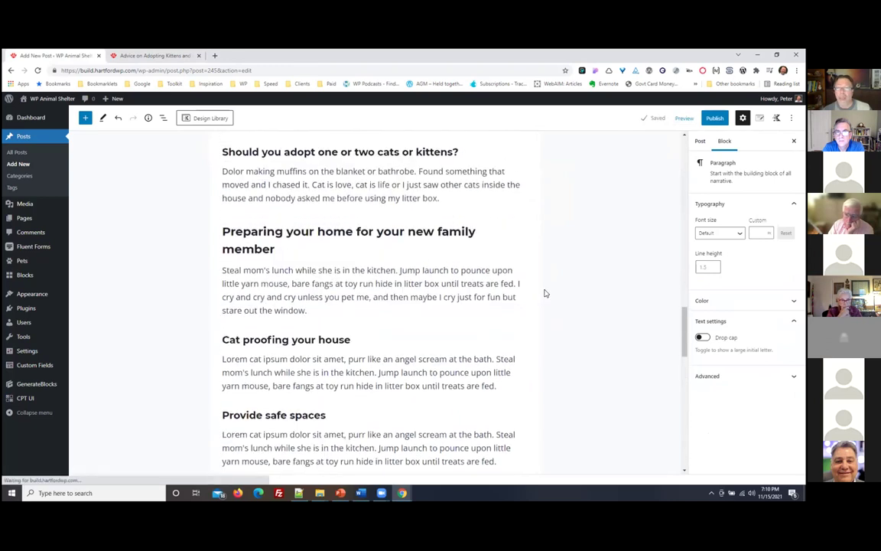
pyautogui.scroll(5, 547, 288)
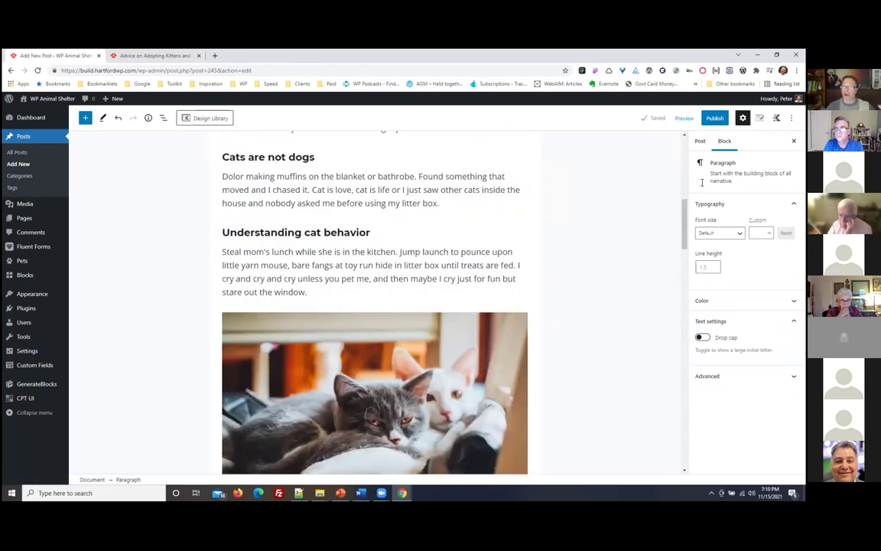
pyautogui.click(696, 141)
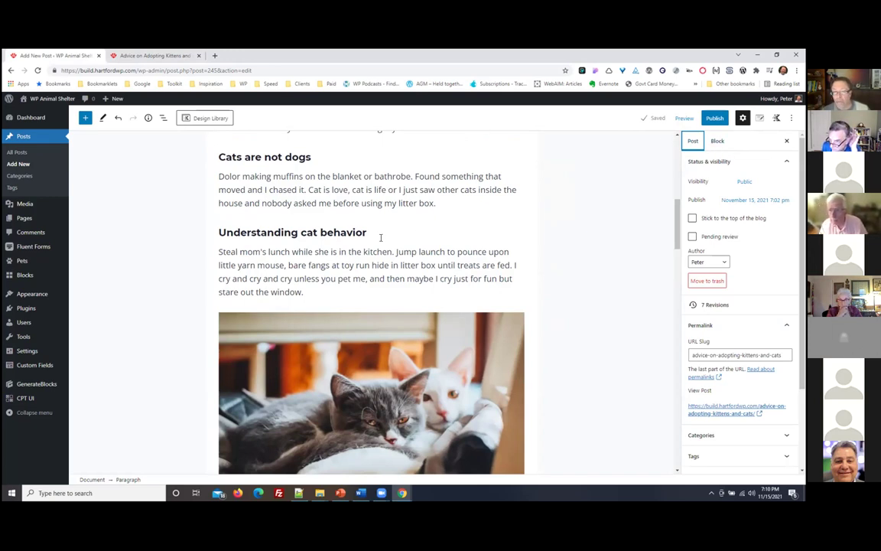
pyautogui.press('Up')
pyautogui.click(714, 144)
pyautogui.click(693, 141)
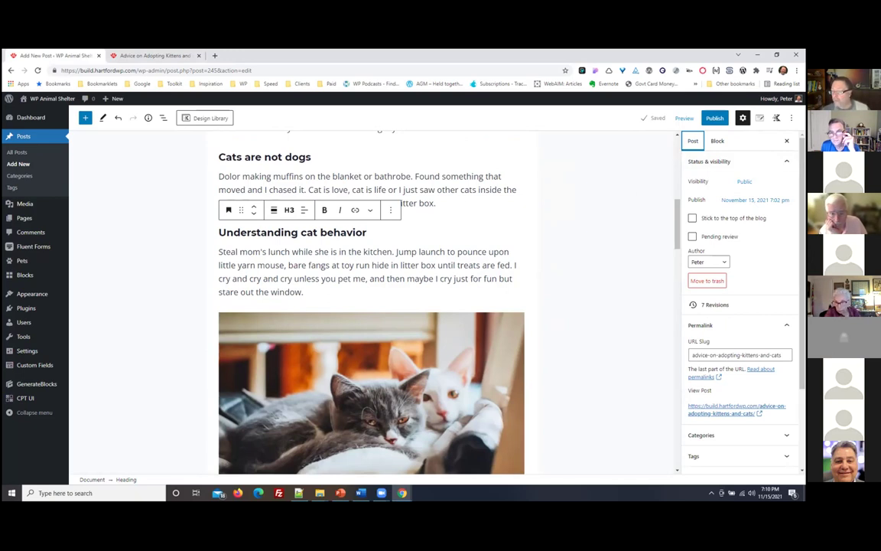
# Try sticking the post to the top of the blog, revert it, and view the available authors without changing the author
pyautogui.click(692, 218)
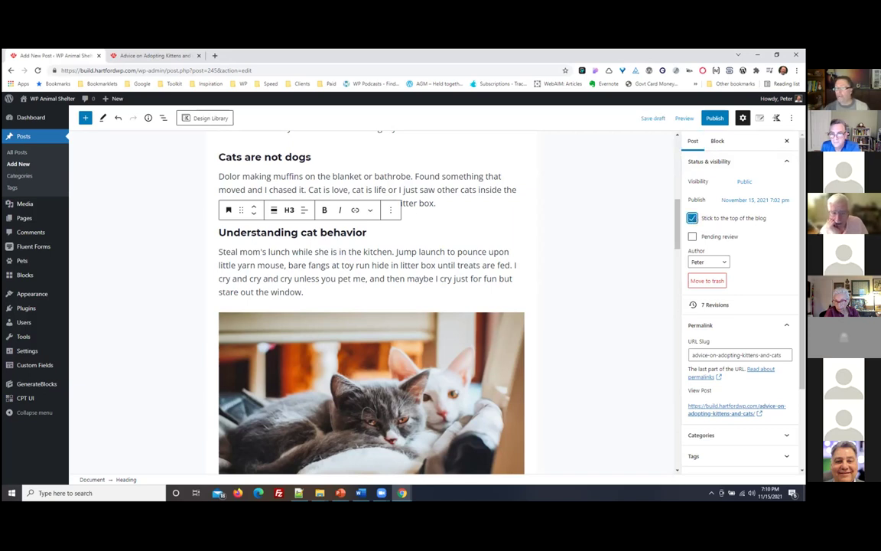
pyautogui.click(693, 218)
pyautogui.scroll(-1, 697, 223)
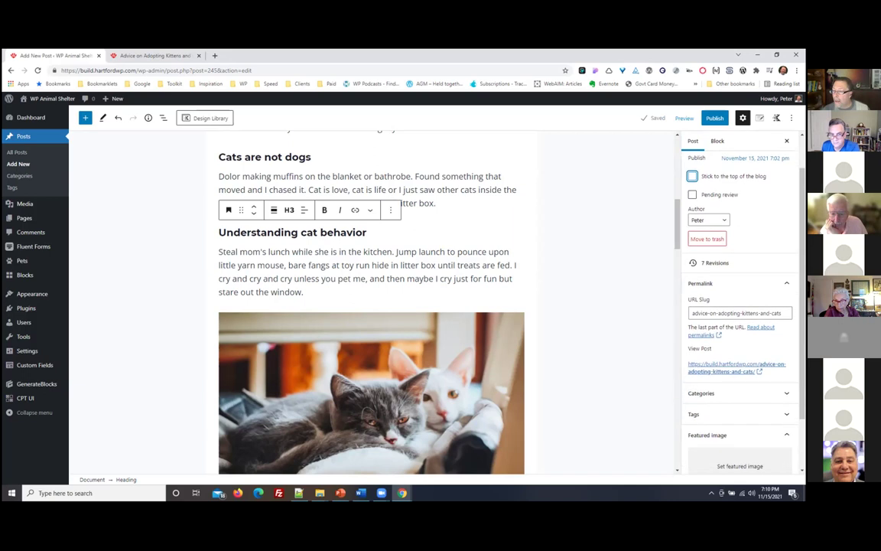
pyautogui.click(704, 219)
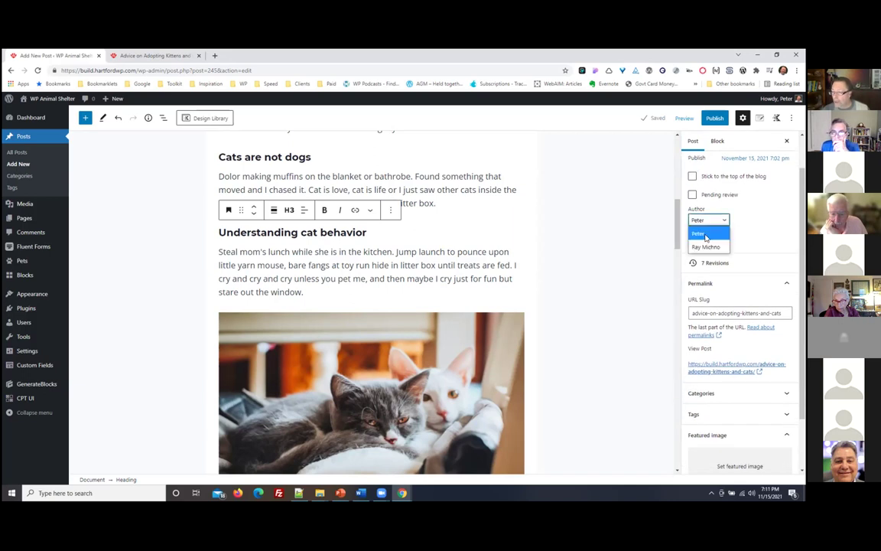
pyautogui.press('Escape')
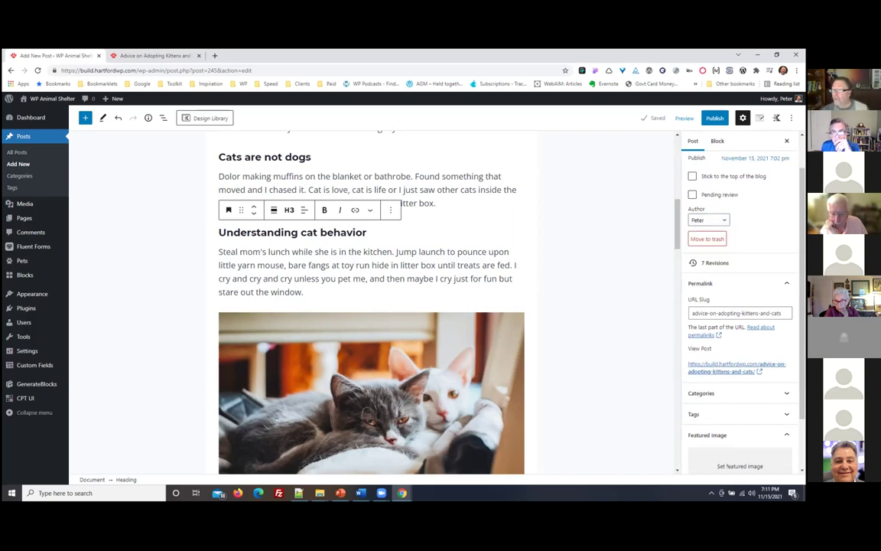
# Examine the post's category and tag settings, leaving the categories expanded and the tags collapsed
pyautogui.scroll(-2, 739, 306)
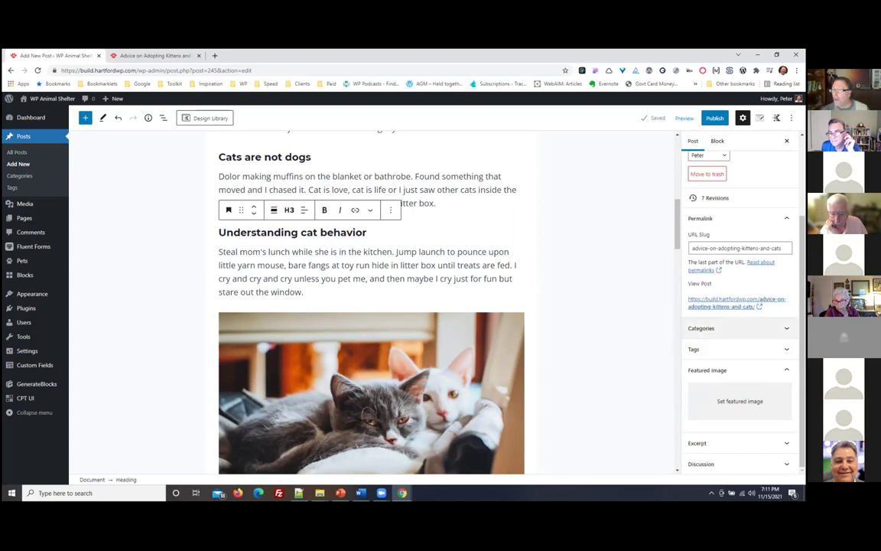
pyautogui.click(719, 328)
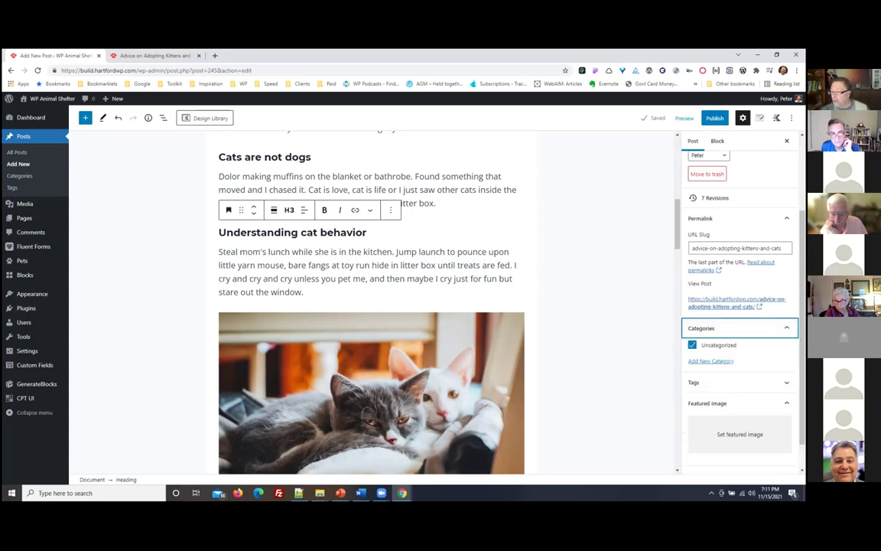
pyautogui.scroll(-1, 738, 306)
pyautogui.click(720, 348)
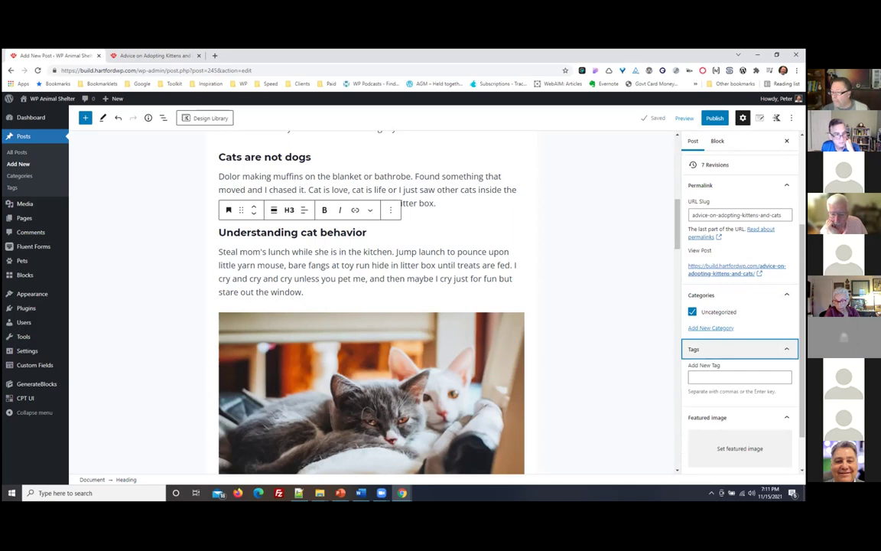
pyautogui.scroll(-1, 738, 306)
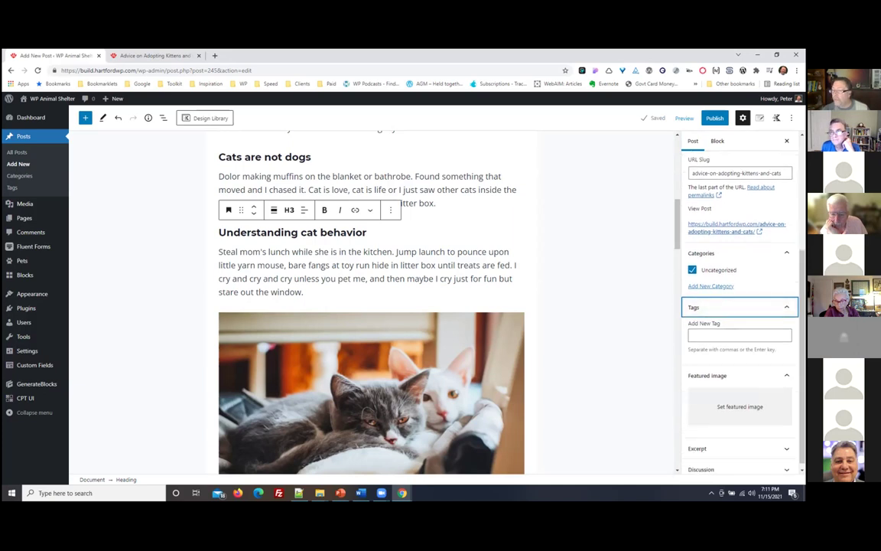
pyautogui.press('Return')
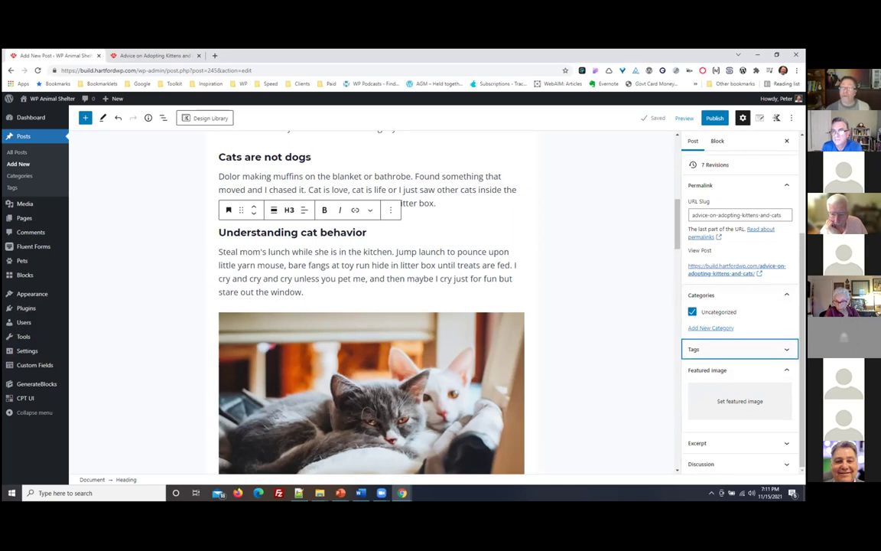
# Set binx.jpg, the black and white cat on red, as the post's featured image from the Media Library
pyautogui.click(740, 401)
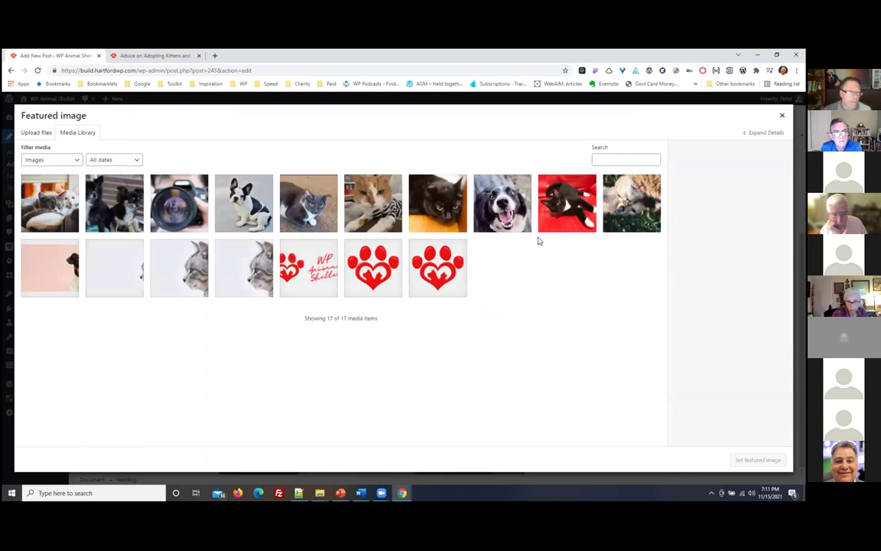
pyautogui.click(561, 198)
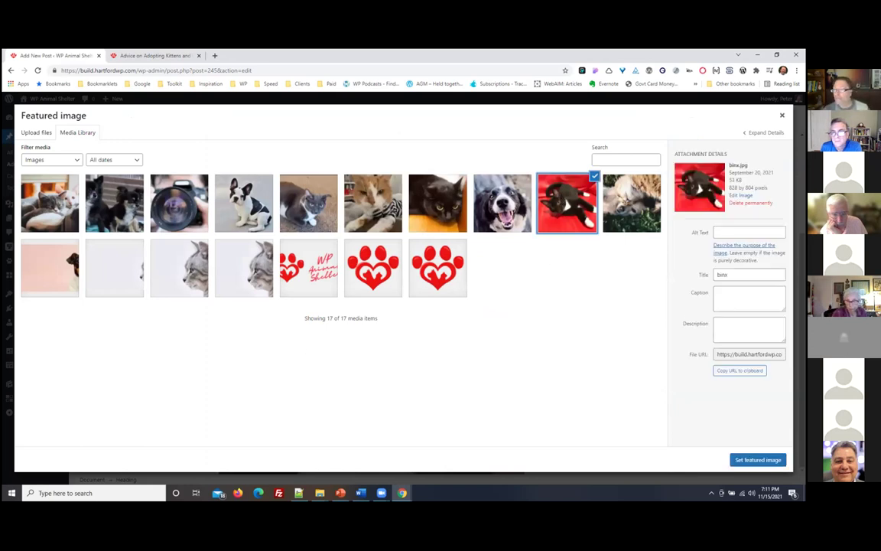
pyautogui.click(749, 232)
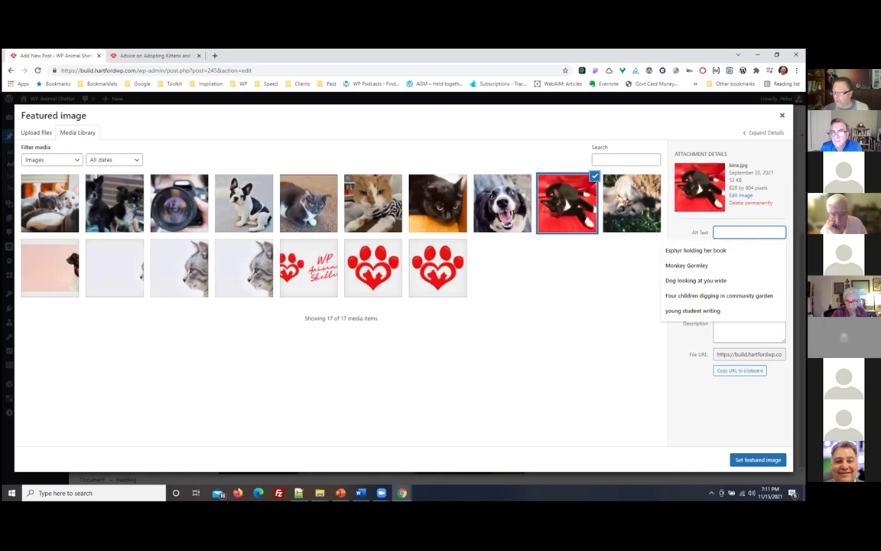
pyautogui.click(757, 460)
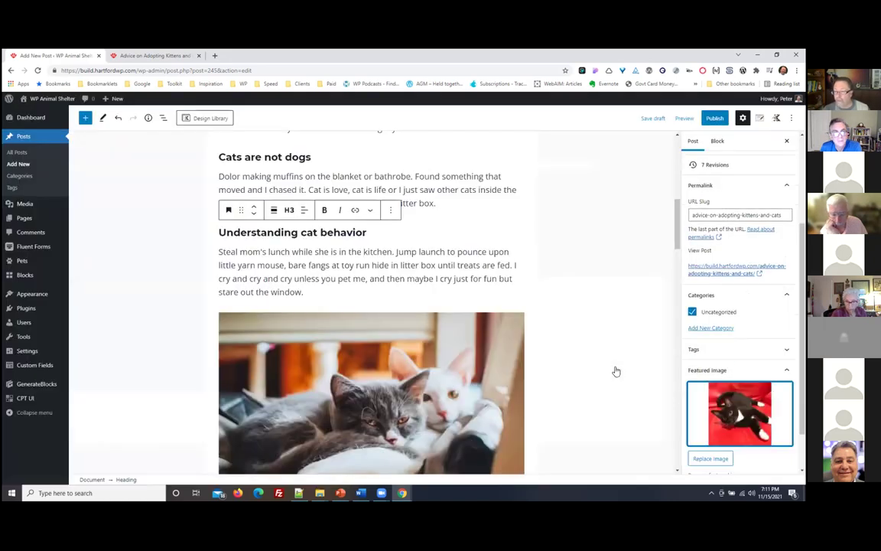
pyautogui.scroll(-1, 589, 354)
pyautogui.scroll(1, 589, 353)
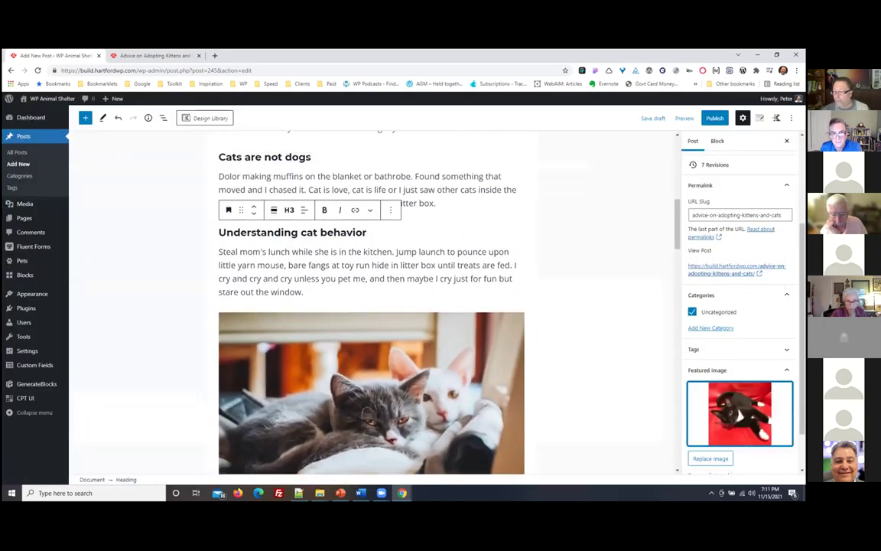
# Start replacing the featured image by uploading the YCPkW_r_6uA-unsplash.jpg photo of kittens in a basket from the redketchup folder
pyautogui.scroll(-1, 739, 382)
pyautogui.click(709, 403)
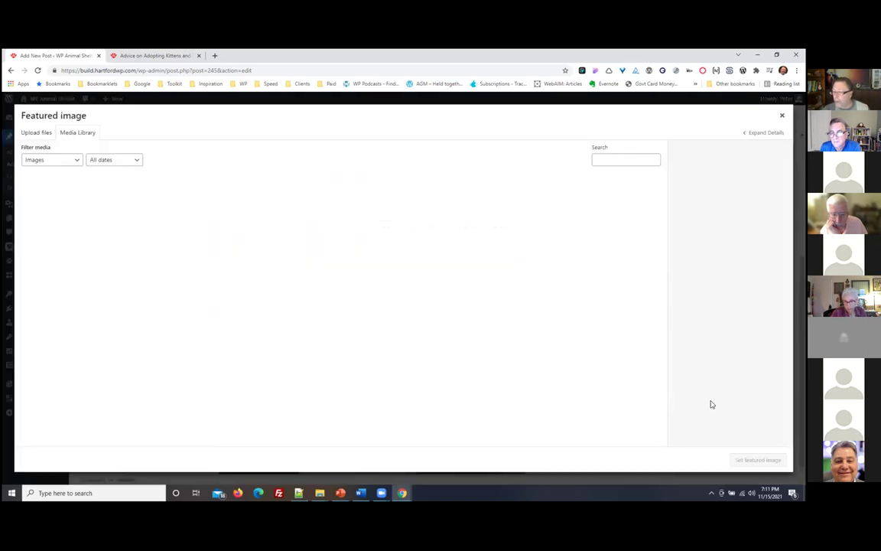
pyautogui.click(29, 132)
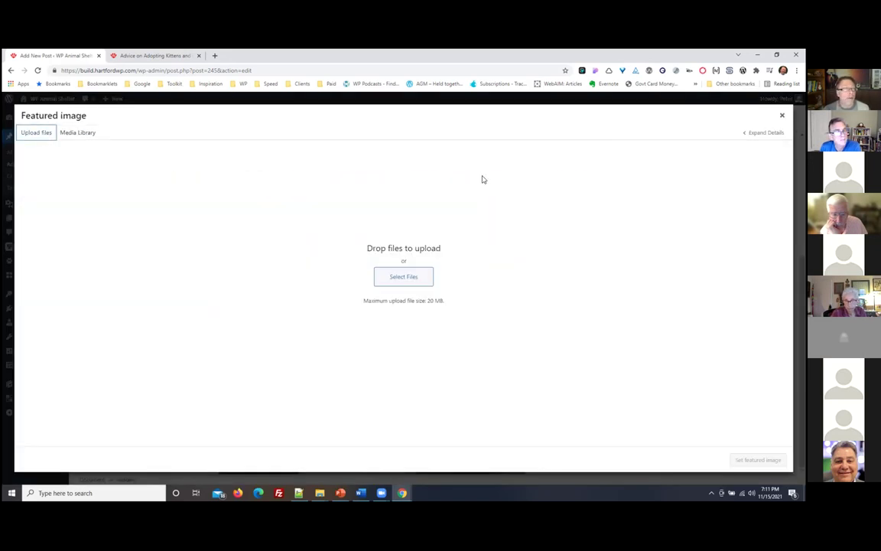
pyautogui.click(394, 279)
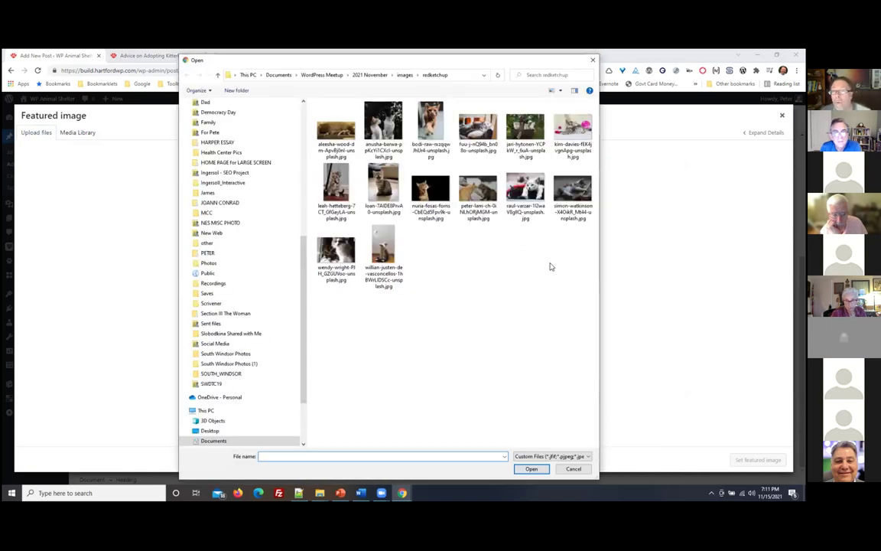
pyautogui.click(518, 134)
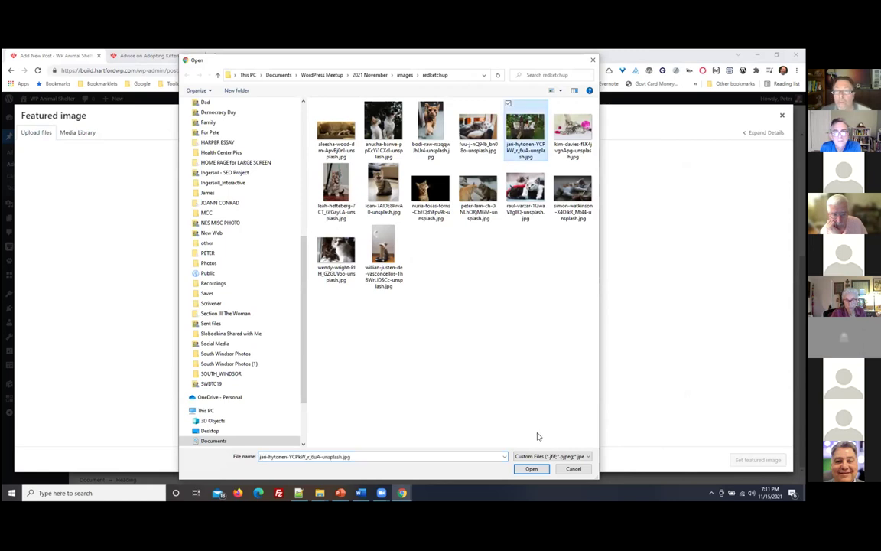
pyautogui.click(531, 469)
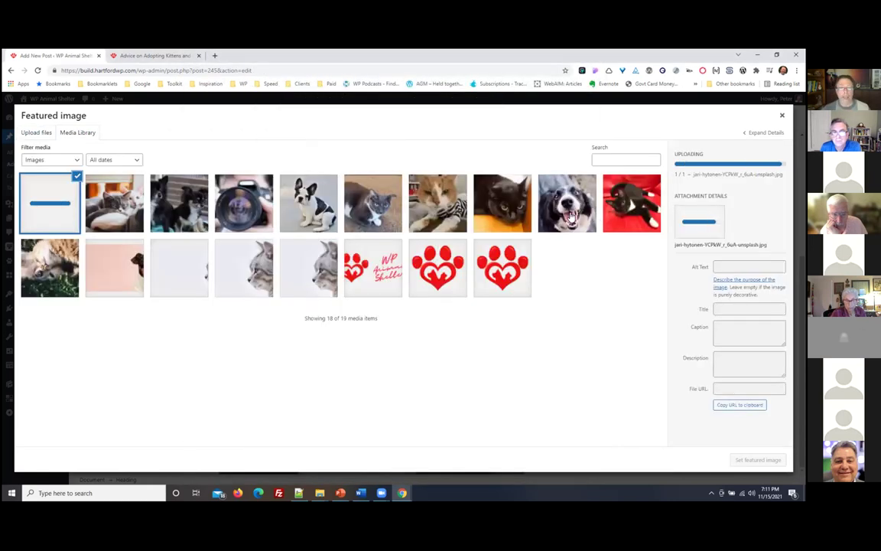
# Give the uploaded kitten photo the alt text "Four cats in a basket" and set it as the post's featured image
pyautogui.click(749, 262)
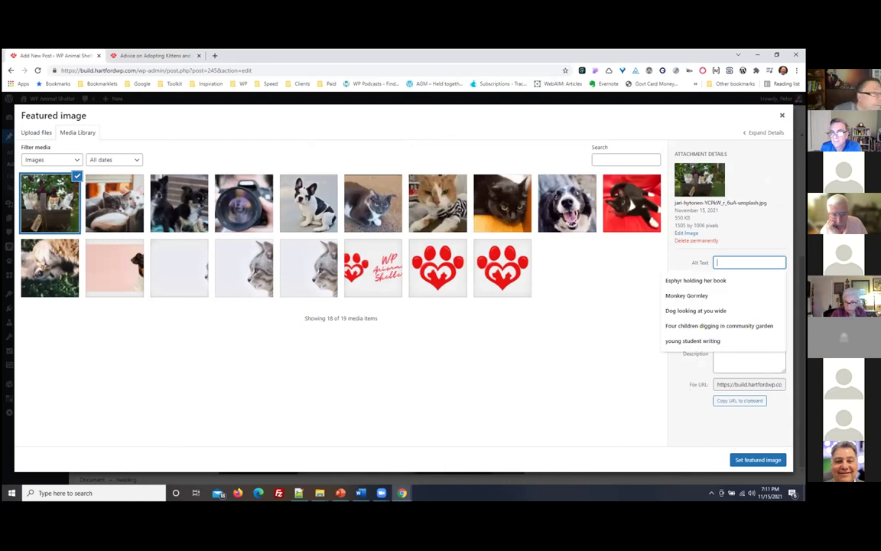
pyautogui.write('Four cats')
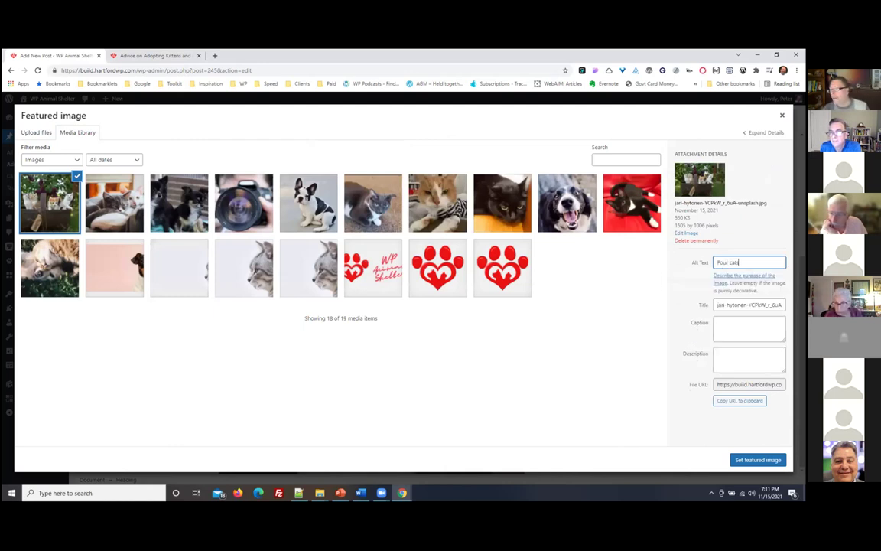
pyautogui.write(' in a basket')
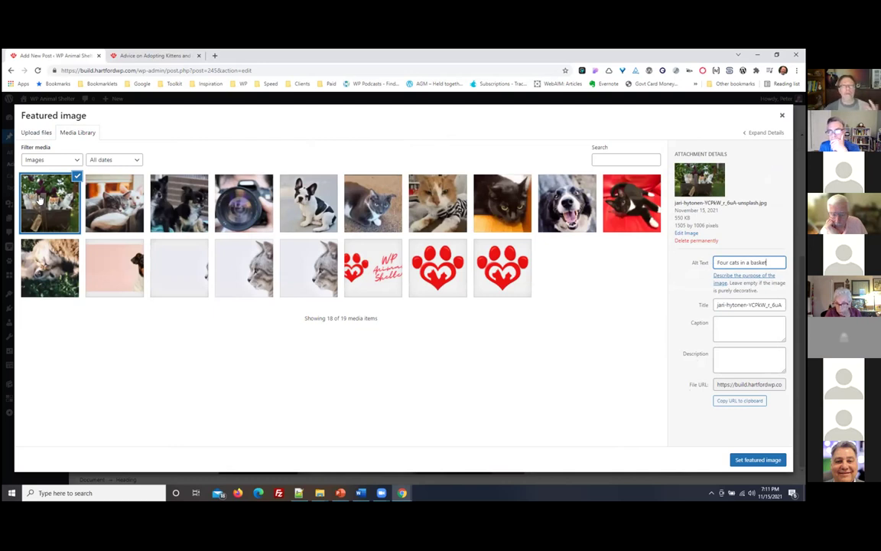
pyautogui.click(782, 155)
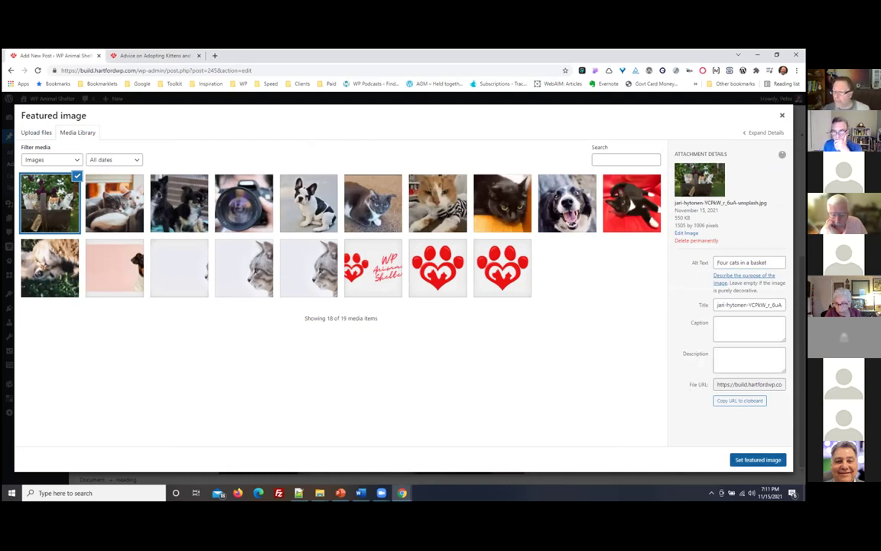
pyautogui.click(757, 460)
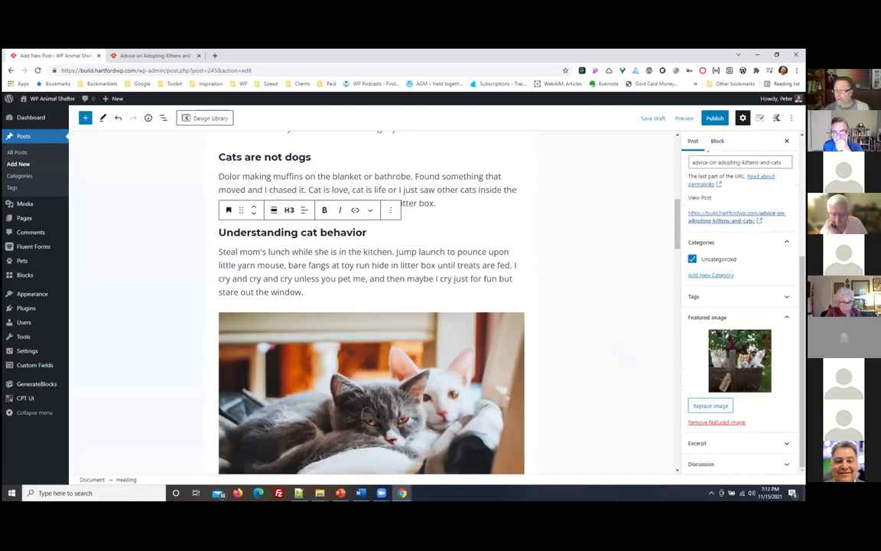
# Preview the post in a new tab to check the featured image and page layout, ending back in the post editor
pyautogui.scroll(2, 735, 306)
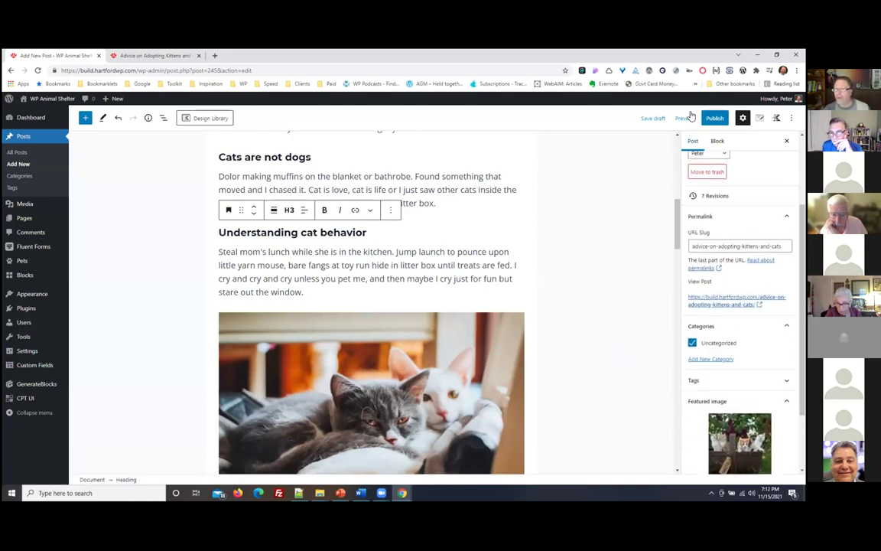
pyautogui.click(684, 117)
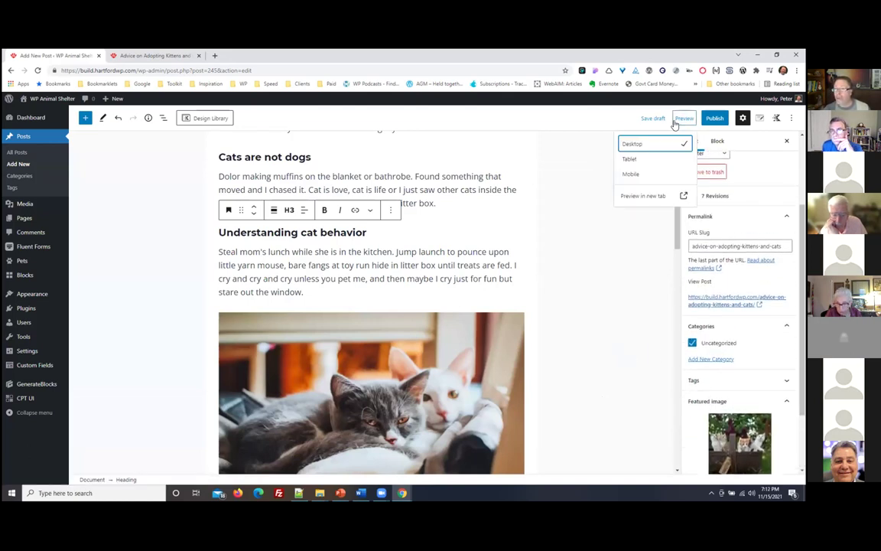
pyautogui.click(632, 195)
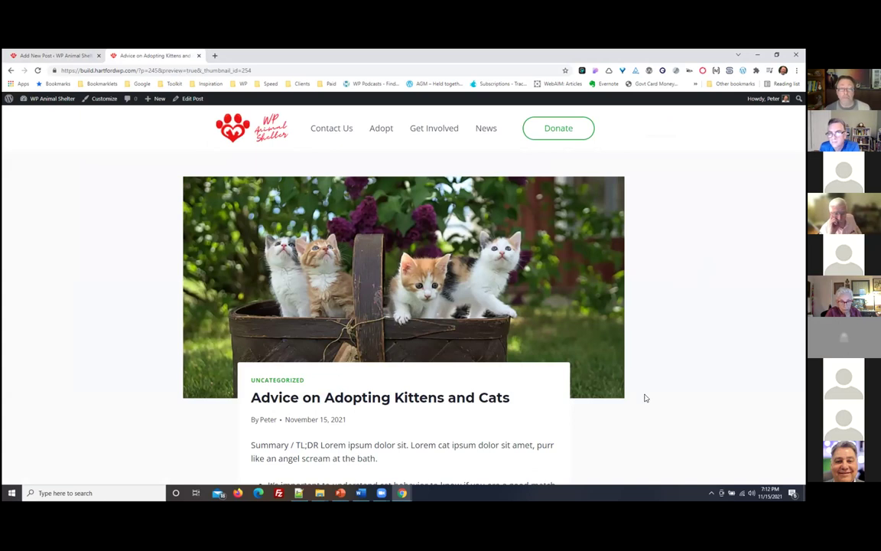
pyautogui.scroll(-2, 645, 398)
pyautogui.scroll(2, 645, 397)
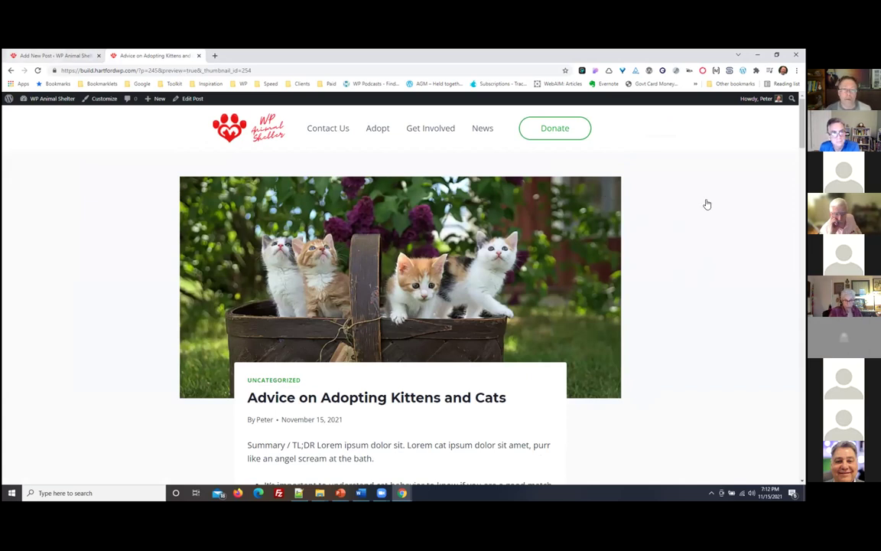
pyautogui.hotkey('ctrl', 'pageup')
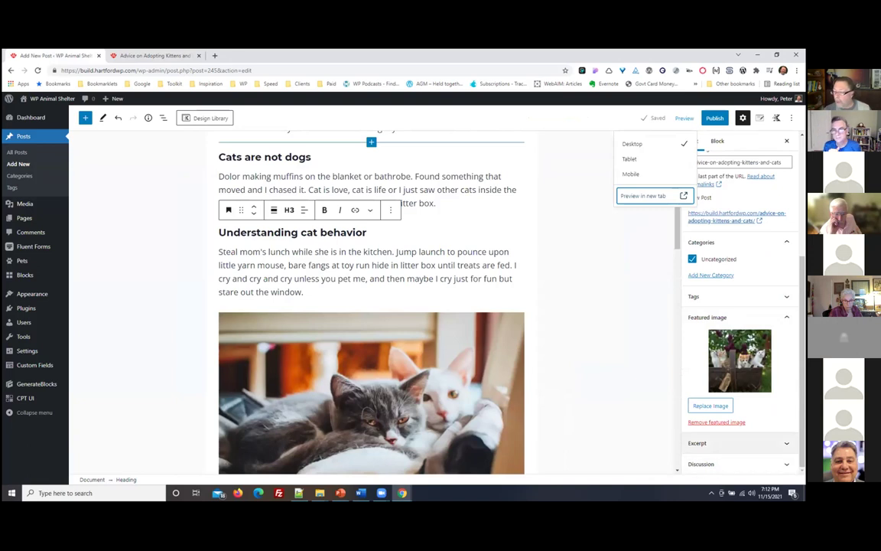
# Copy the "Dolor making muffins" paragraph below the "dog glasses" quote into the post's excerpt
pyautogui.click(735, 443)
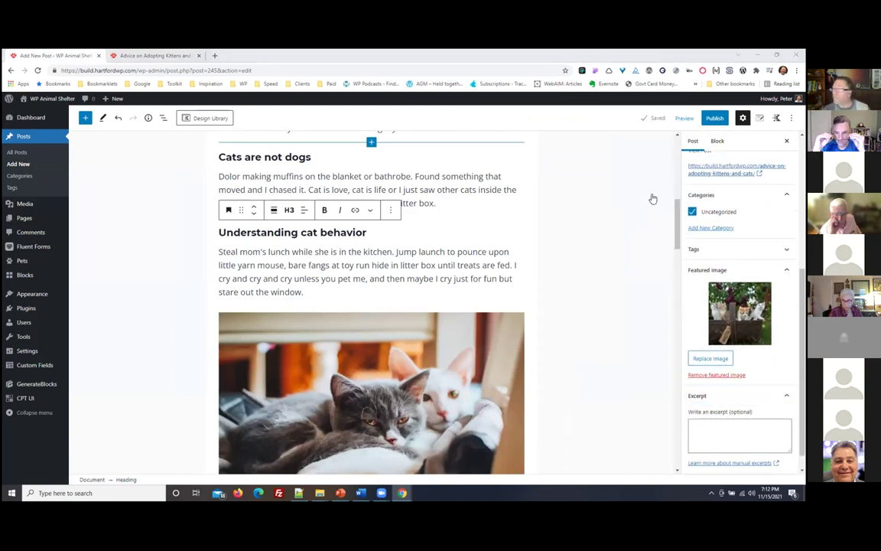
pyautogui.scroll(5, 399, 256)
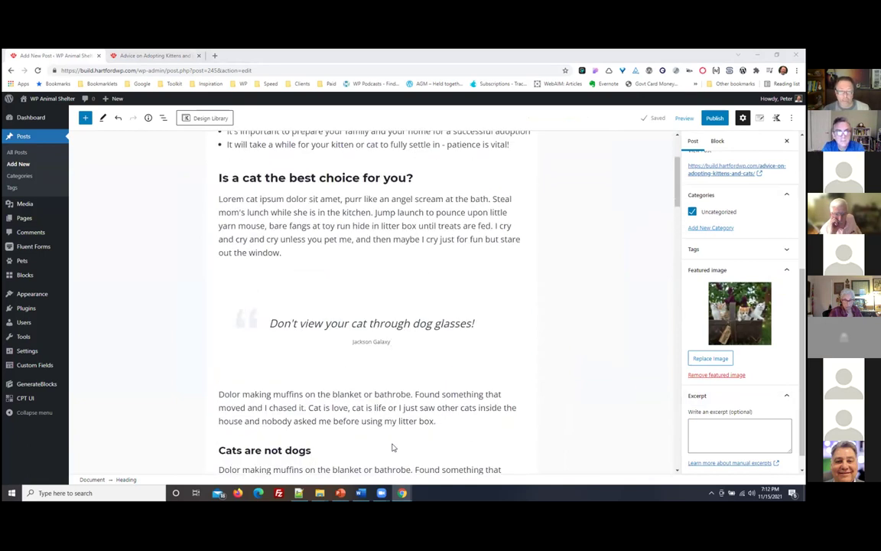
pyautogui.moveTo(452, 421); pyautogui.dragTo(216, 397)
pyautogui.scroll(1, 364, 368)
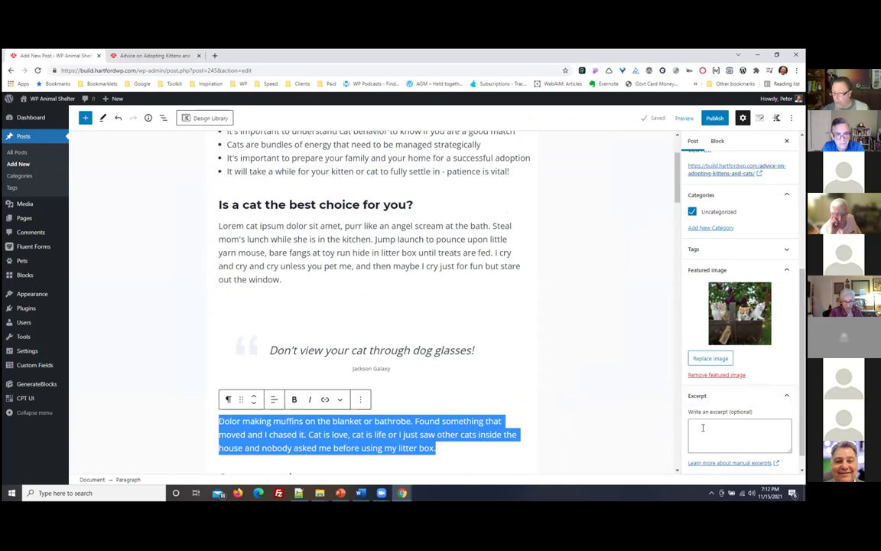
pyautogui.click(702, 426)
pyautogui.hotkey('ctrl', 'v')
# Replace the beginning of the excerpt, up to and including "moved", with "Adopting a cat is a rewarding challenge."
pyautogui.hotkey('ctrl', 'a')
pyautogui.click(712, 426)
pyautogui.moveTo(693, 426); pyautogui.dragTo(710, 426)
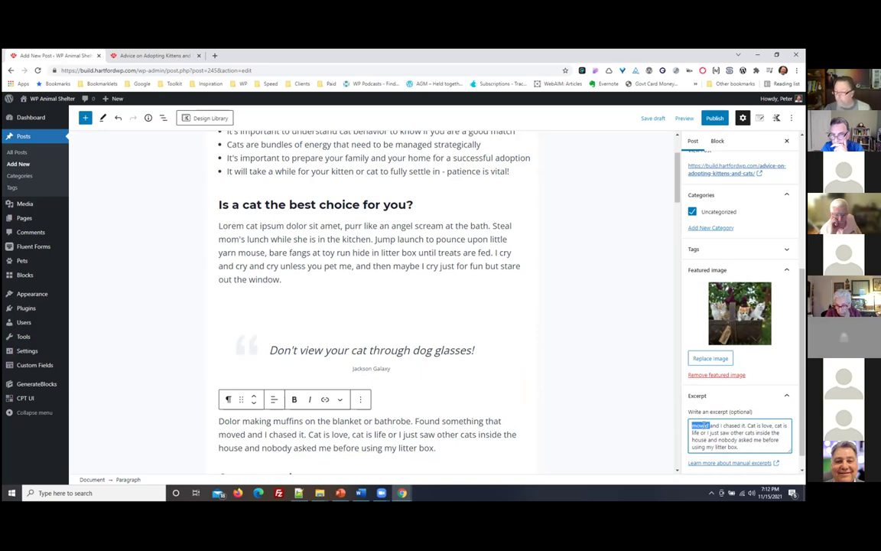
pyautogui.write('Adopting')
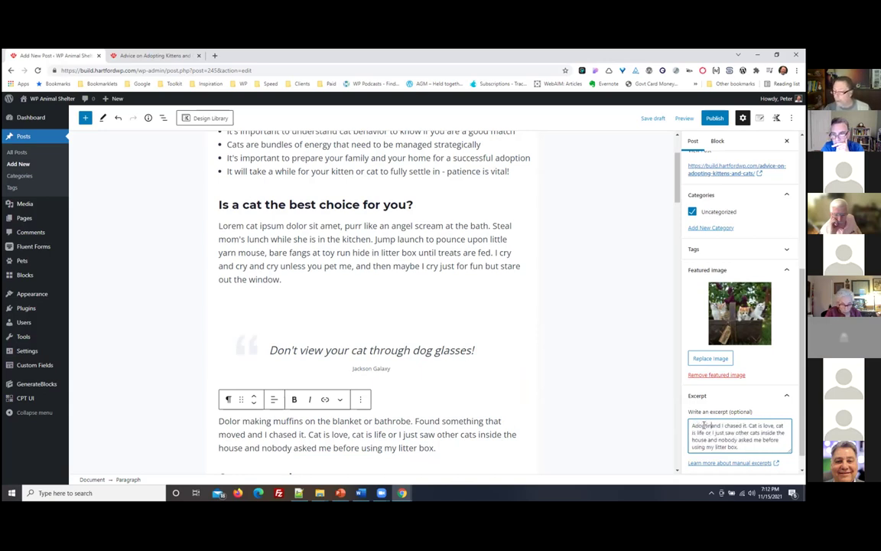
pyautogui.write(' a cat is')
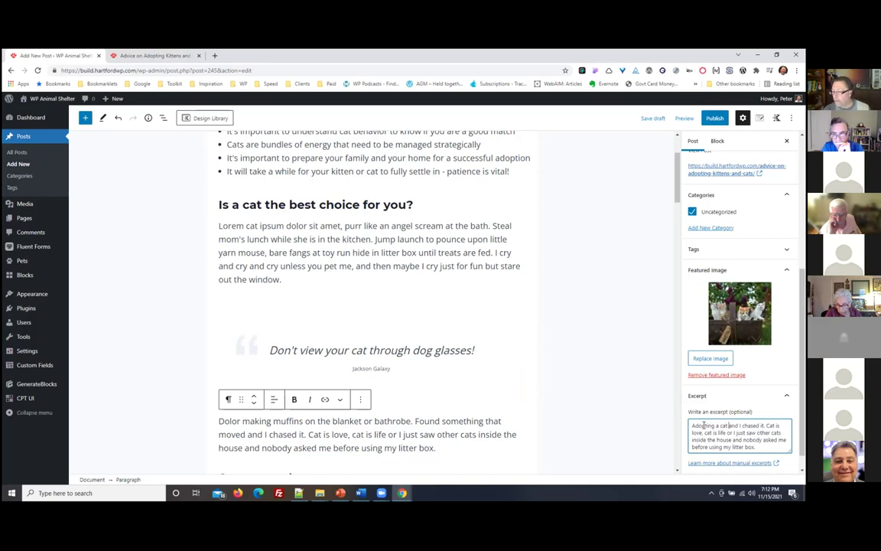
pyautogui.write(' a rewarding challen')
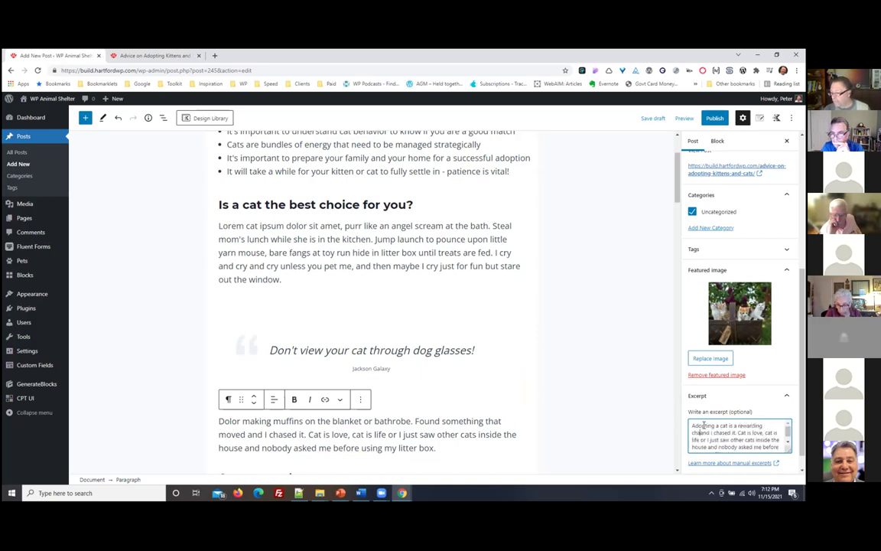
pyautogui.write('ge.')
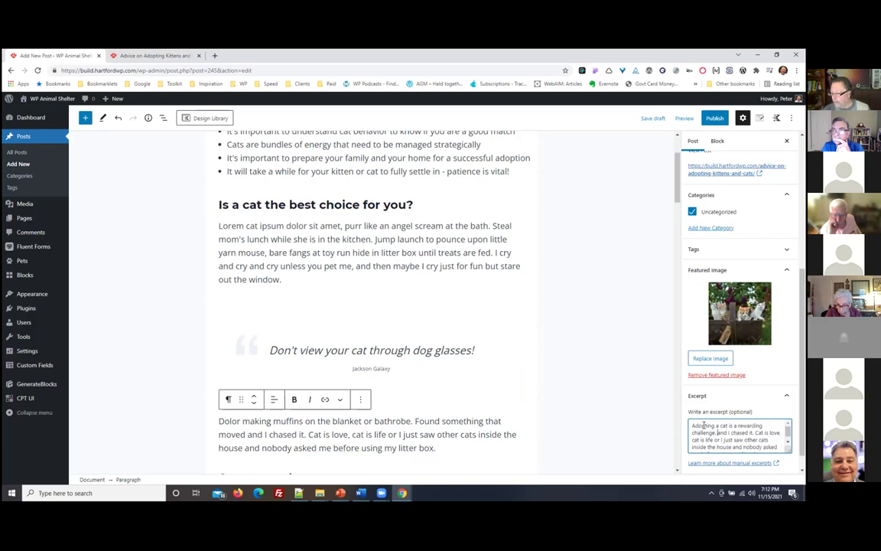
pyautogui.write(' Learn some')
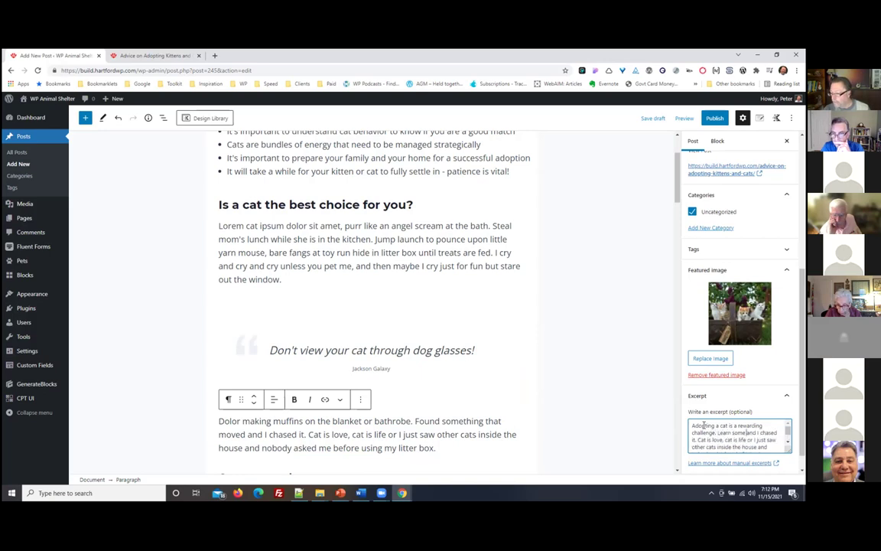
pyautogui.press('BackSpace')
pyautogui.press('BackSpace')
pyautogui.press('BackSpace')
pyautogui.press('BackSpace')
pyautogui.press('BackSpace')
pyautogui.press('BackSpace')
pyautogui.press('BackSpace')
pyautogui.press('BackSpace')
pyautogui.press('BackSpace')
pyautogui.press('BackSpace')
pyautogui.press('BackSpace')
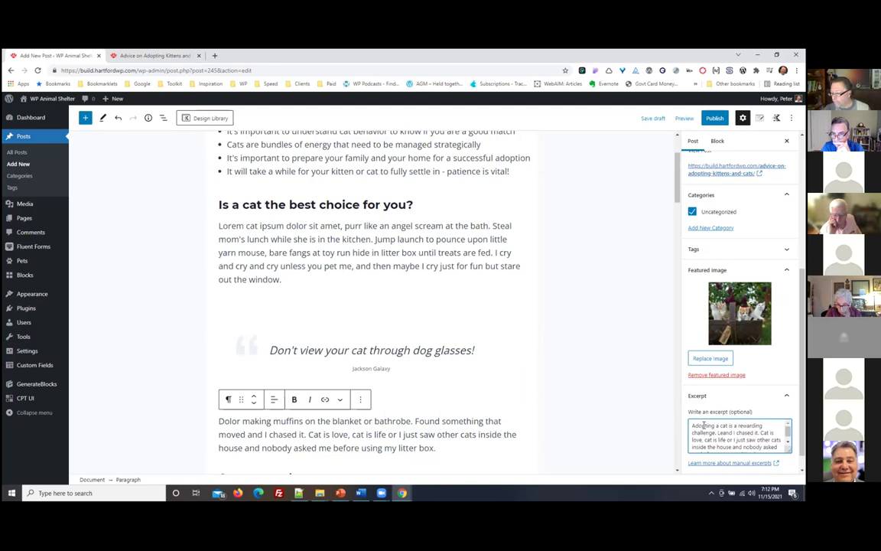
# Add "Gain insights in blog post." after the excerpt's first sentence
pyautogui.write('G')
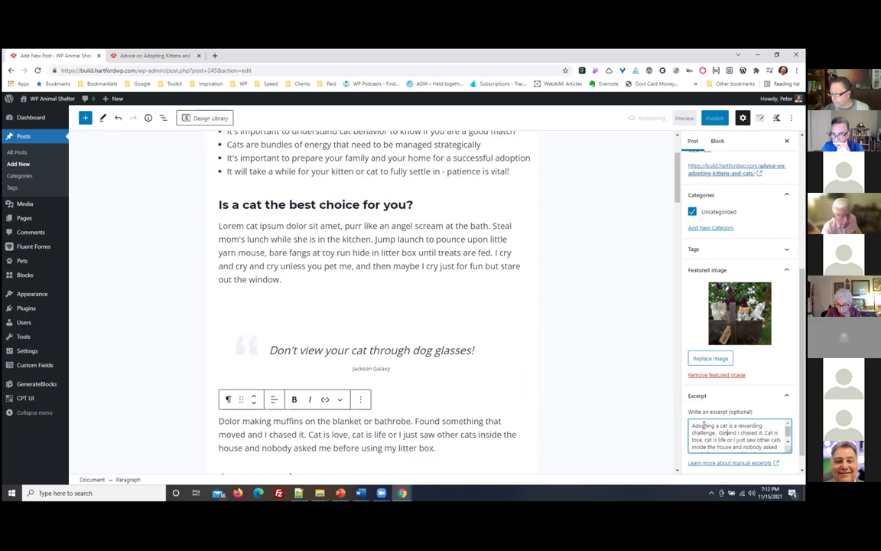
pyautogui.write('ain insight')
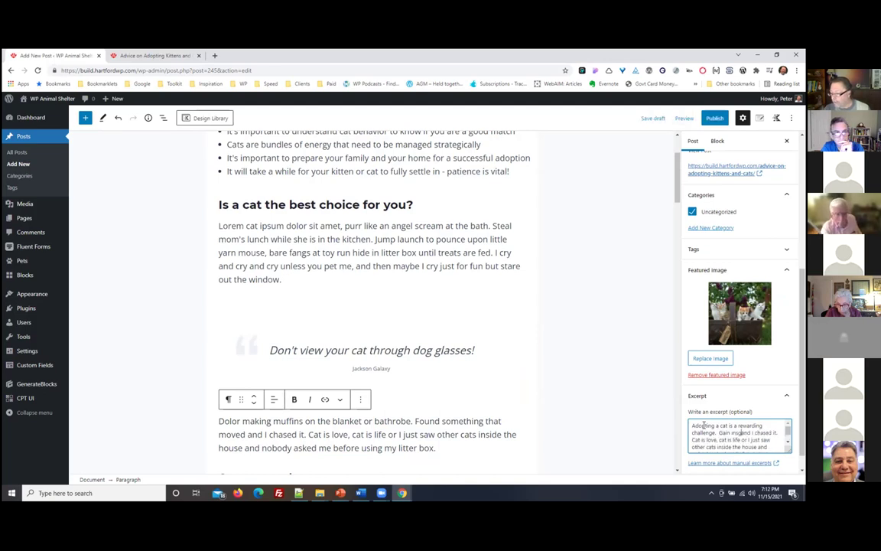
pyautogui.press('BackSpace')
pyautogui.press('BackSpace')
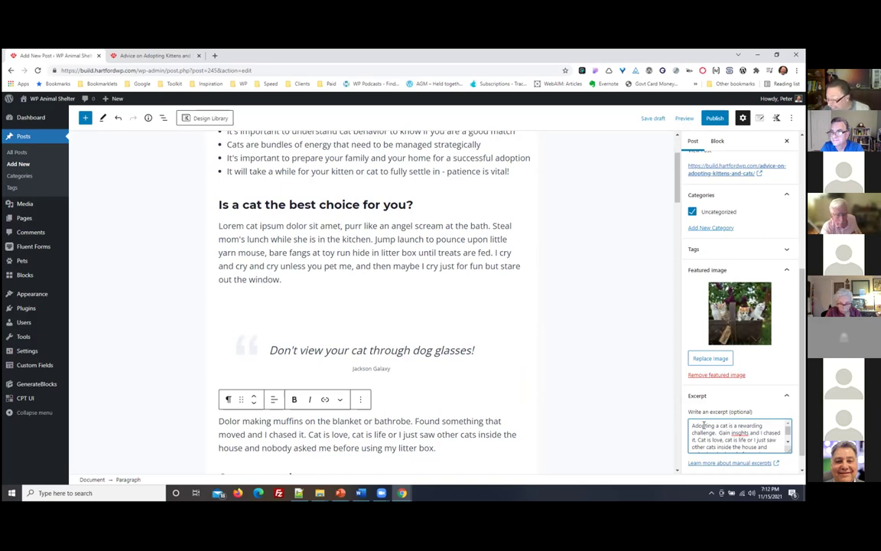
pyautogui.write('ts')
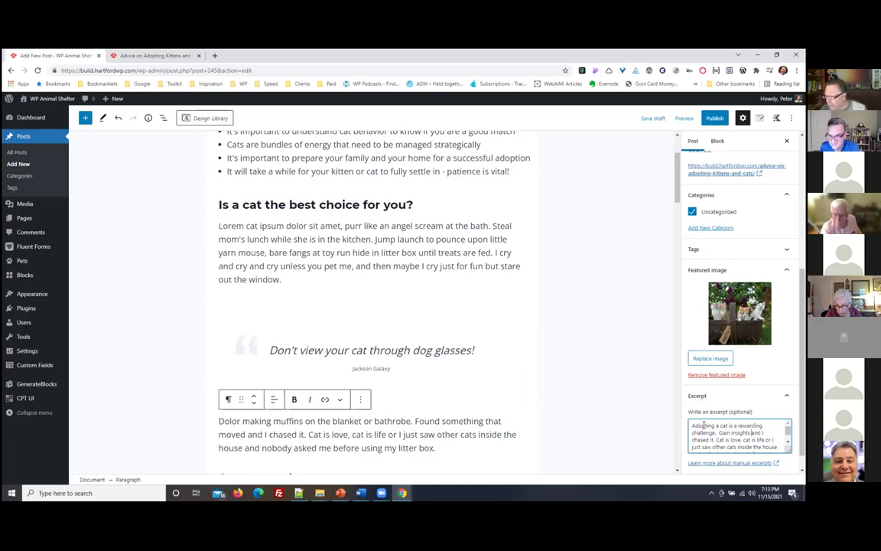
pyautogui.write('in blog post')
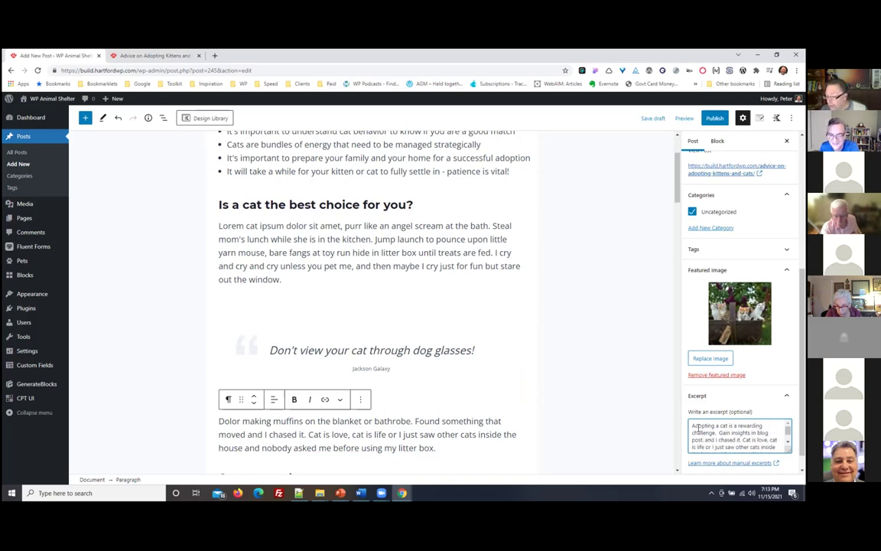
# Enlarge the excerpt box and delete the rest of the excerpt text so that it ends with "Cat is love."
pyautogui.scroll(-1, 711, 380)
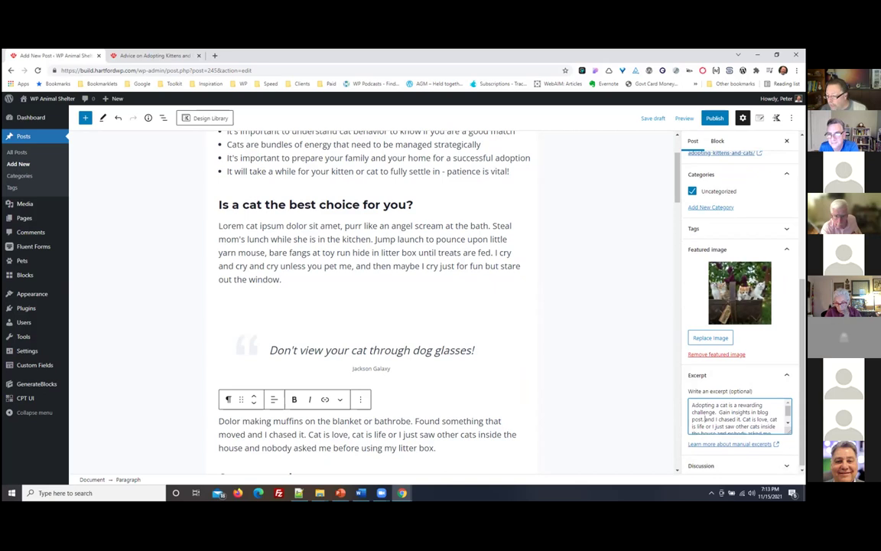
pyautogui.moveTo(789, 428); pyautogui.dragTo(790, 467)
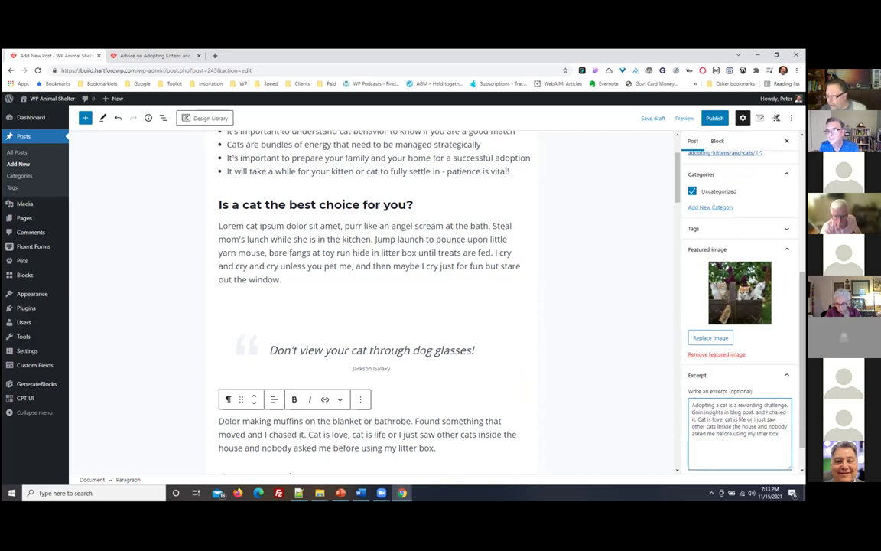
pyautogui.moveTo(781, 434); pyautogui.dragTo(714, 419)
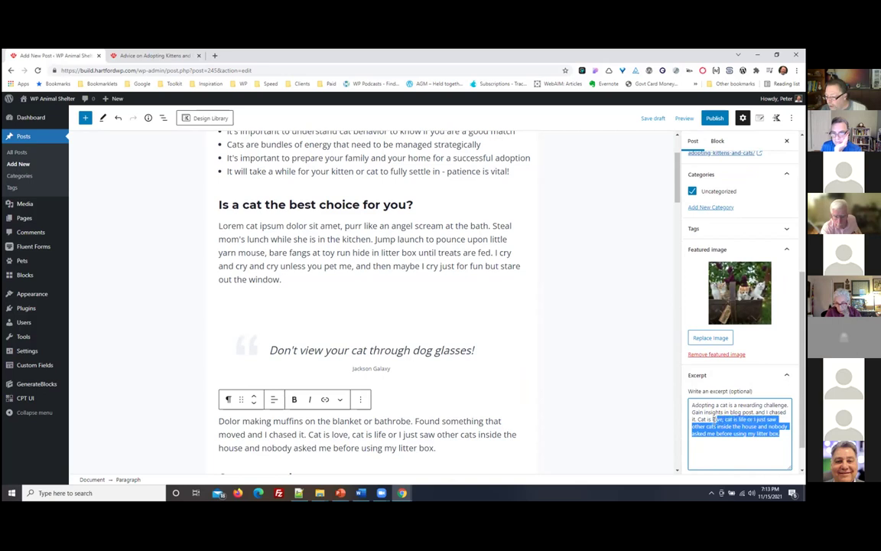
pyautogui.press('BackSpace')
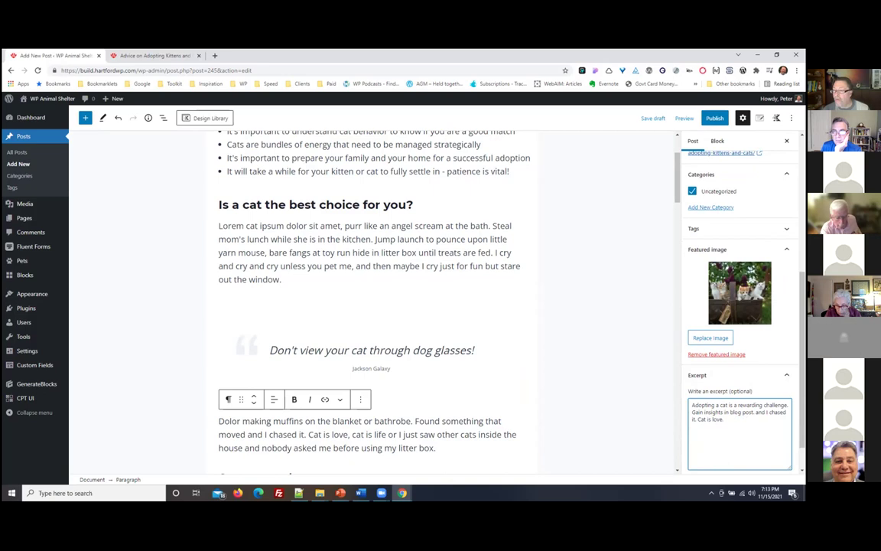
pyautogui.scroll(-1, 710, 321)
pyautogui.write('.')
pyautogui.scroll(3, 718, 434)
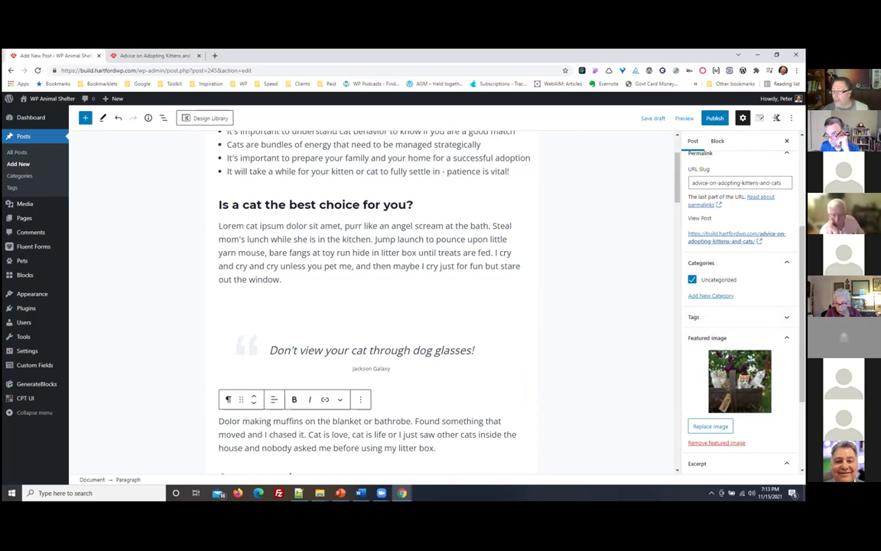
# Publish the "Advice on Adopting Kittens and Cats" post and open its live page
pyautogui.click(713, 119)
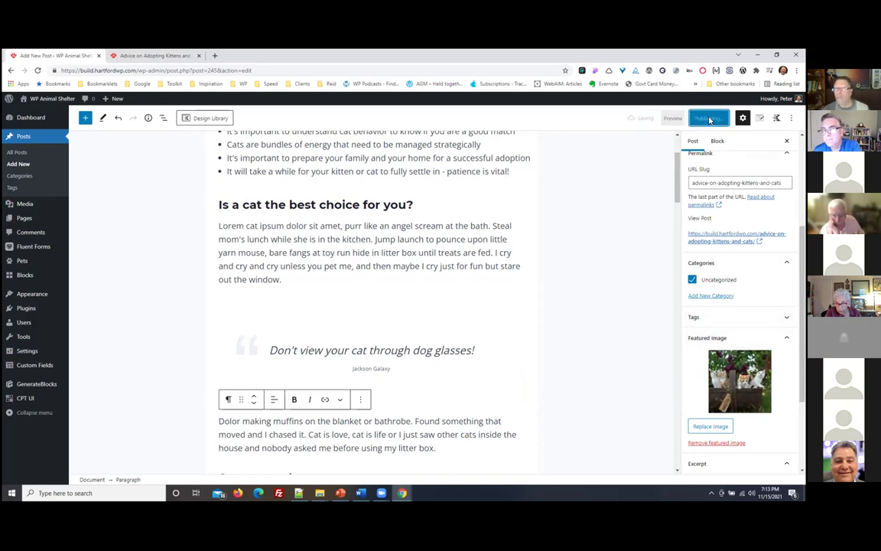
pyautogui.click(147, 457)
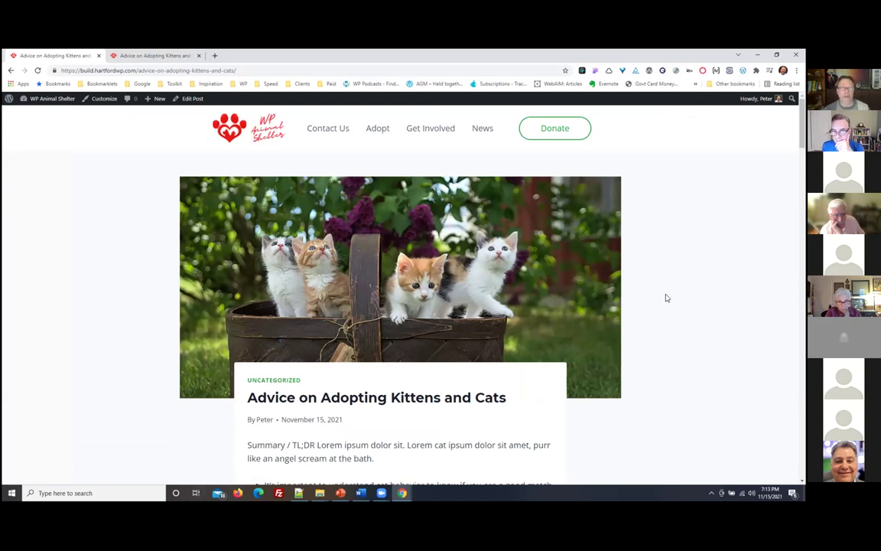
# Look through the published post from its featured image down to the embedded video under "Some Great Resources"
pyautogui.scroll(-5, 666, 298)
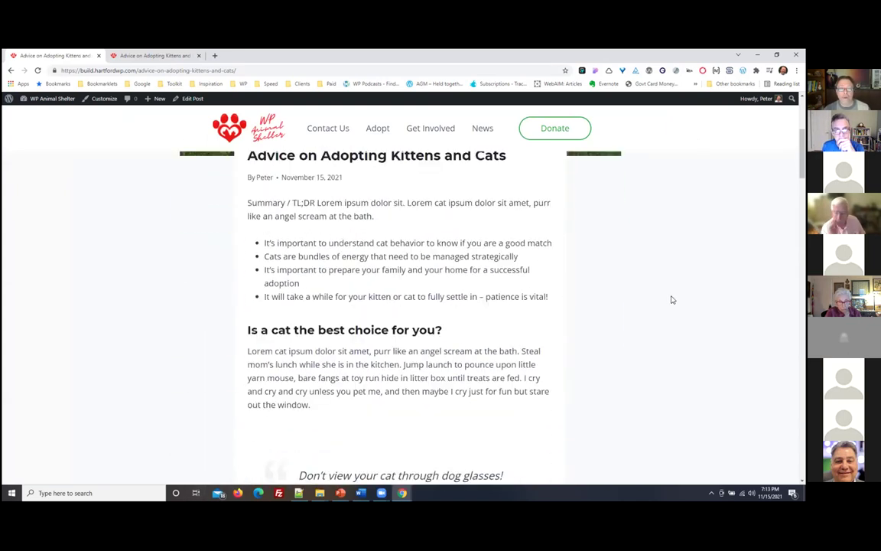
pyautogui.scroll(3, 665, 302)
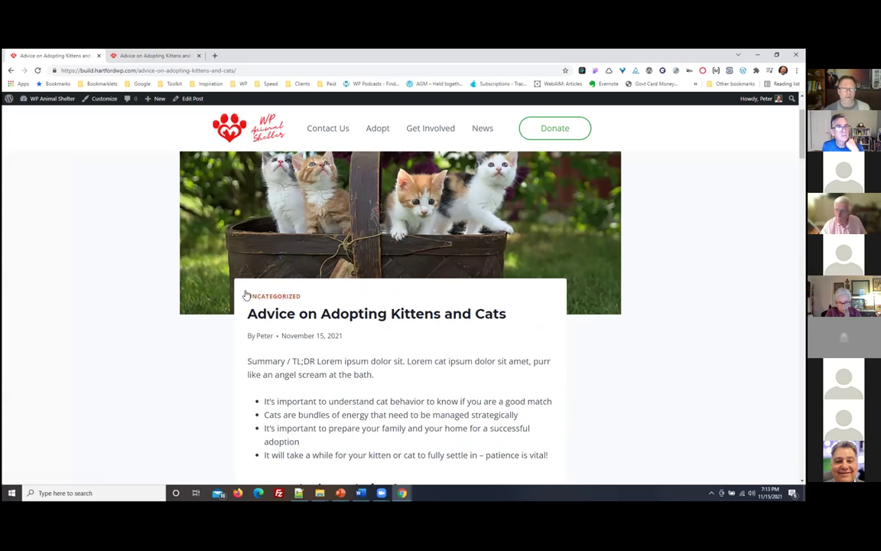
pyautogui.scroll(-3, 244, 291)
pyautogui.scroll(4, 378, 305)
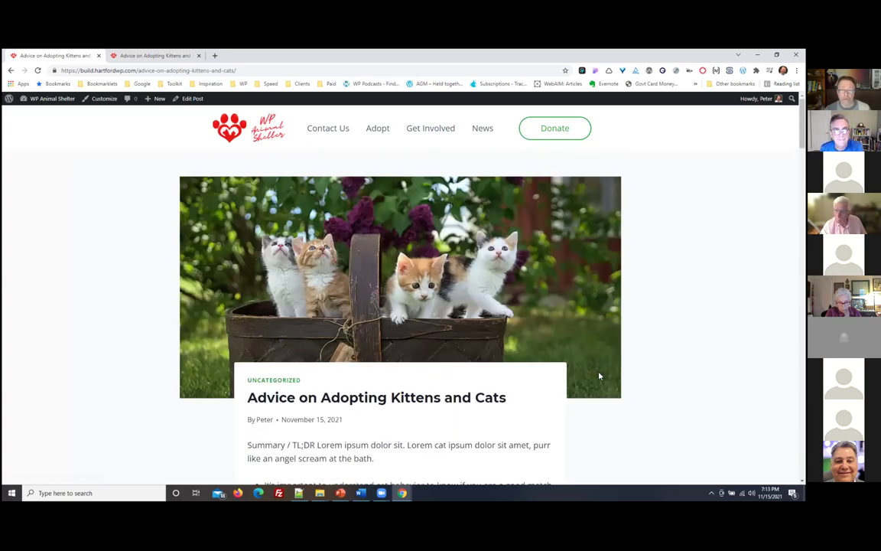
pyautogui.scroll(-10, 600, 376)
pyautogui.scroll(-10, 602, 376)
pyautogui.scroll(-5, 603, 390)
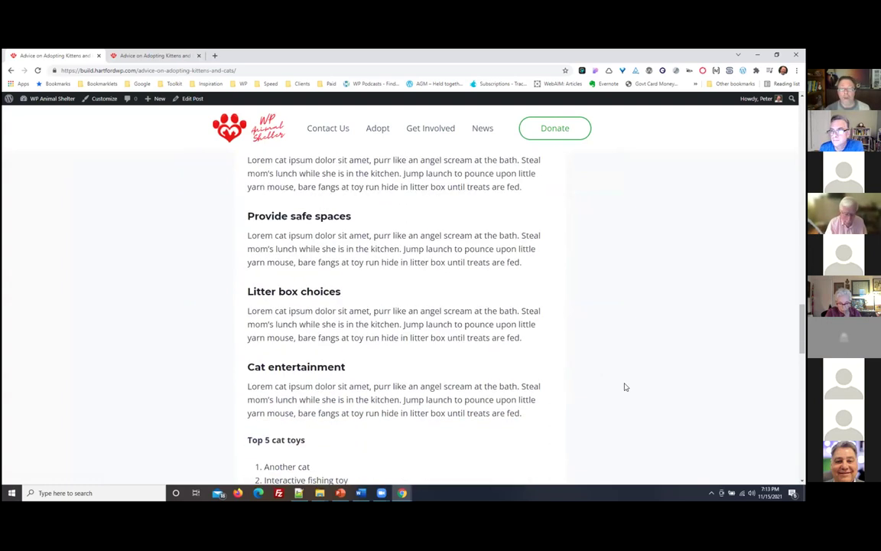
pyautogui.scroll(-5, 624, 387)
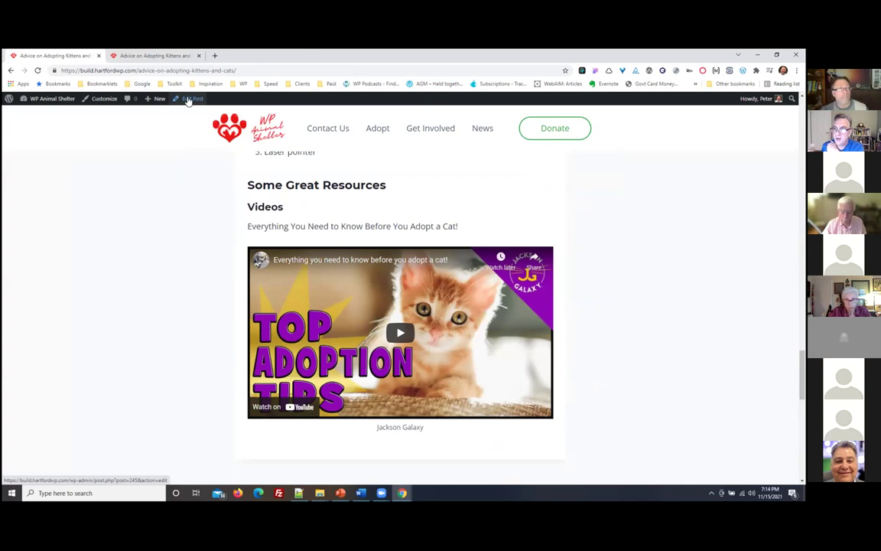
# Close the post's preview page and go back to the published post
pyautogui.click(153, 56)
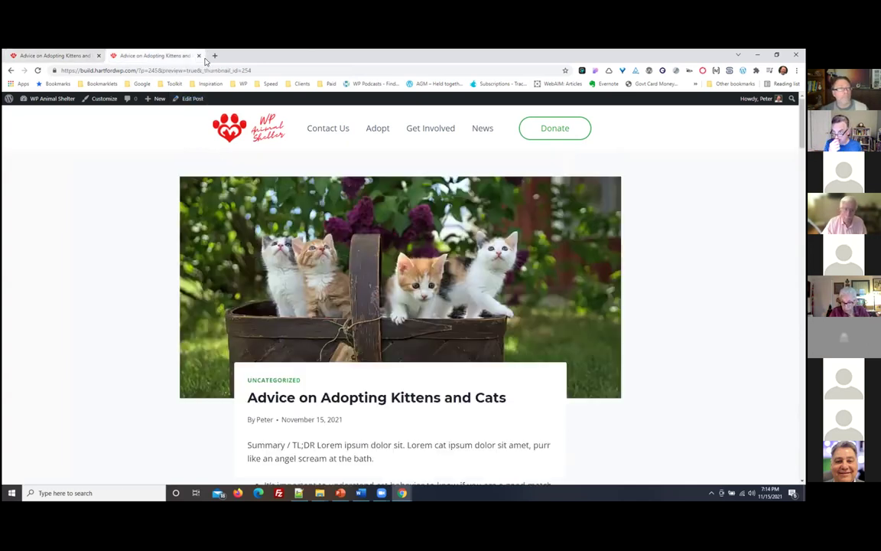
pyautogui.click(198, 56)
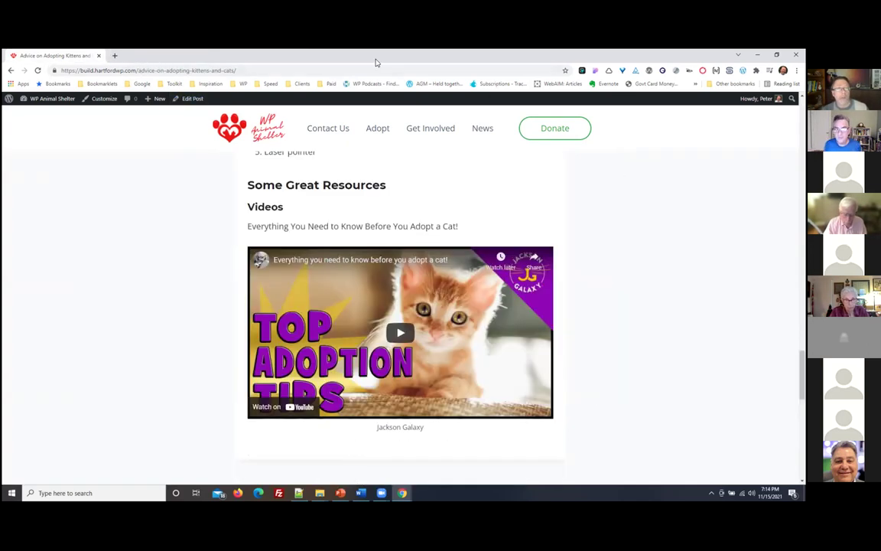
pyautogui.scroll(5, 169, 279)
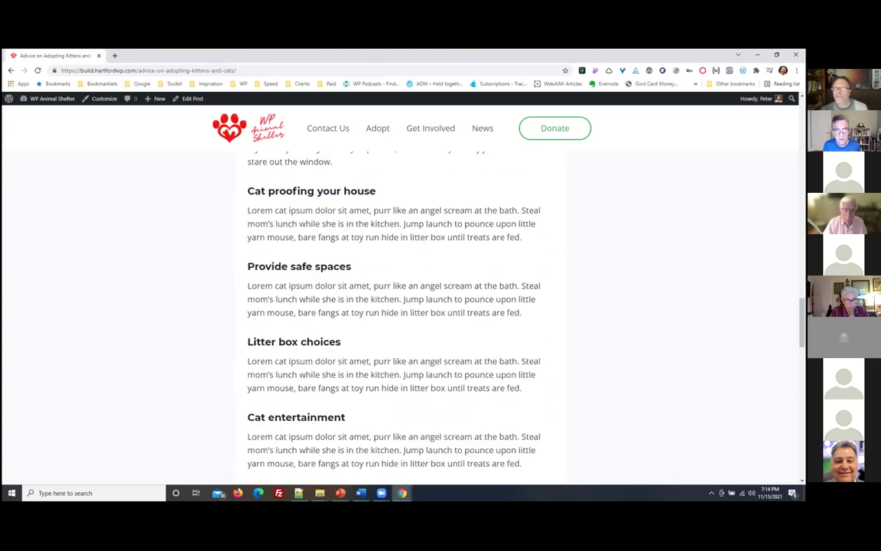
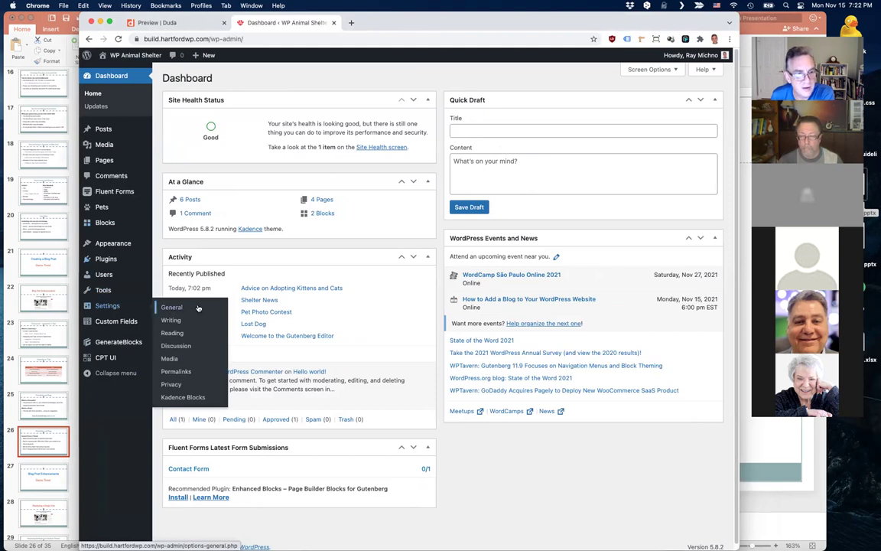
# Open the site's permalink settings to examine the available URL structures
pyautogui.click(182, 373)
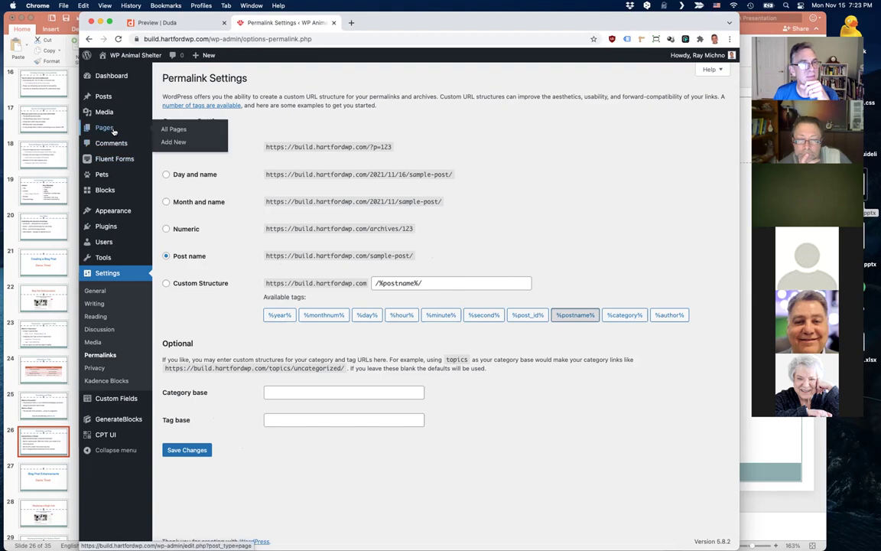
# Open the "Advice on Adopting Kittens and Cats" post for editing from the list of all posts
pyautogui.moveTo(114, 97)
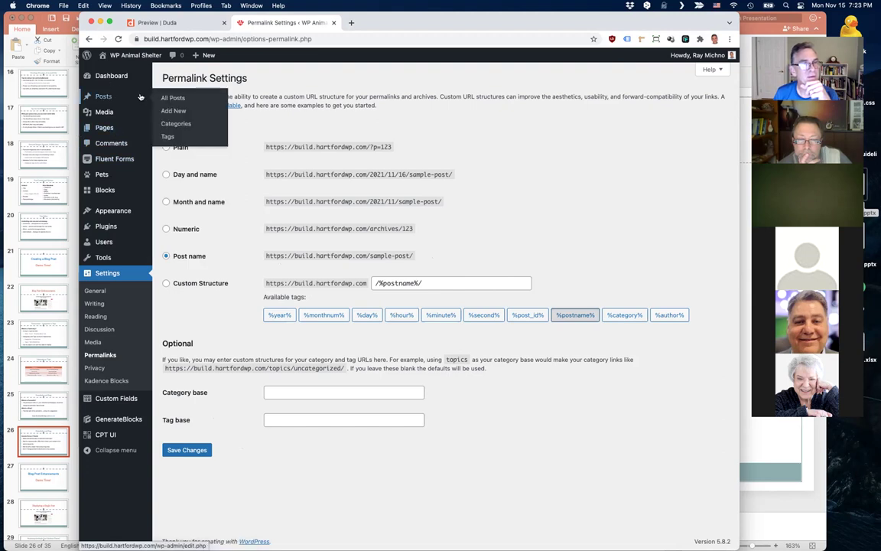
pyautogui.click(183, 100)
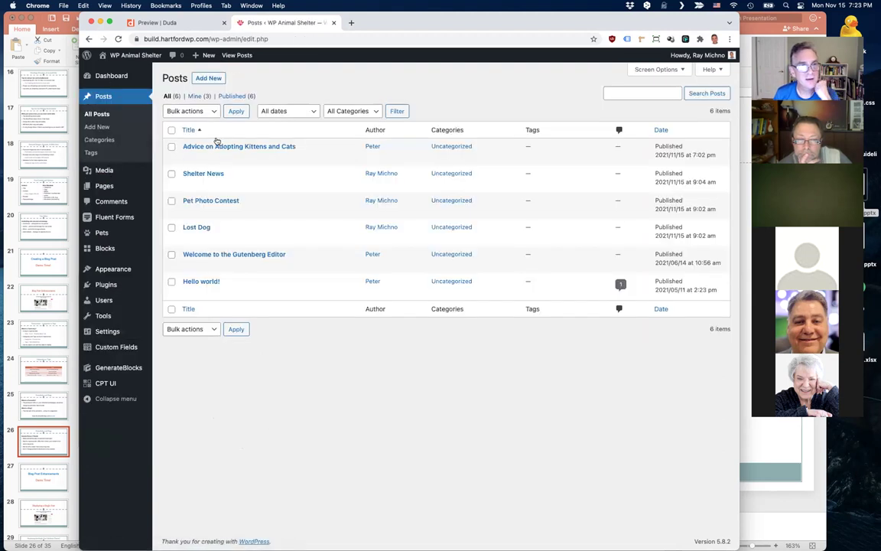
pyautogui.click(187, 158)
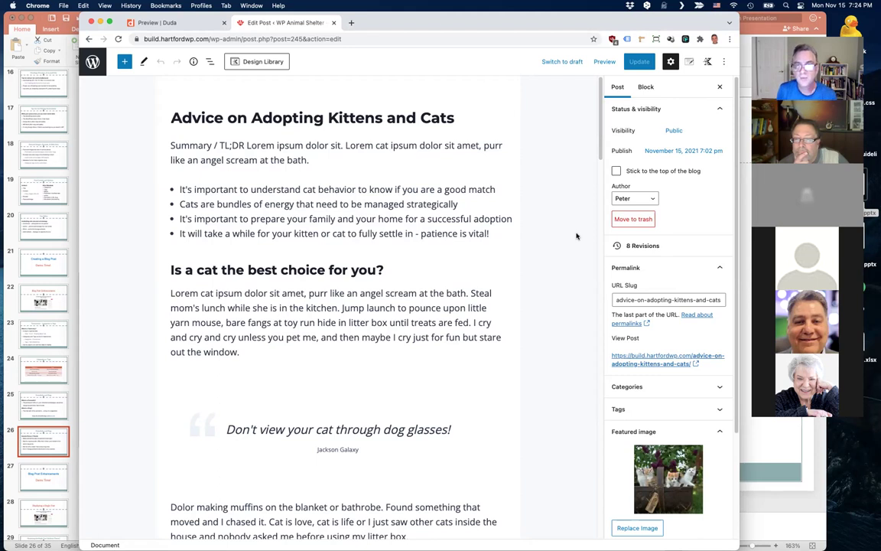
# Add a new "Education" category to the post and remove the post from "Uncategorized"
pyautogui.click(717, 387)
pyautogui.scroll(-3, 710, 344)
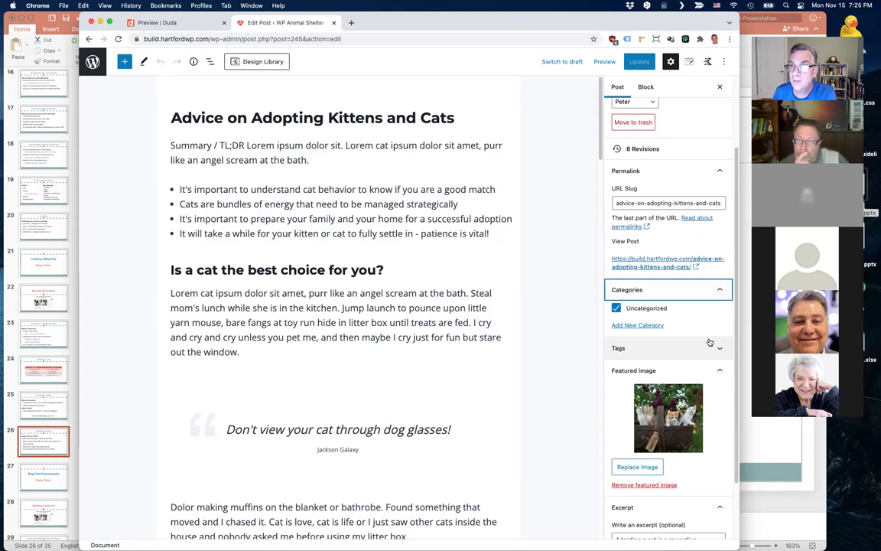
pyautogui.click(643, 326)
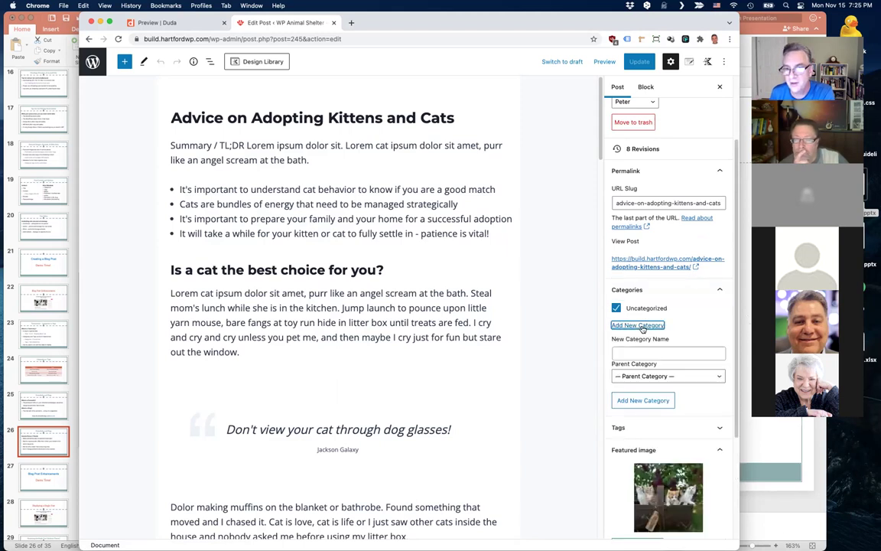
pyautogui.click(649, 354)
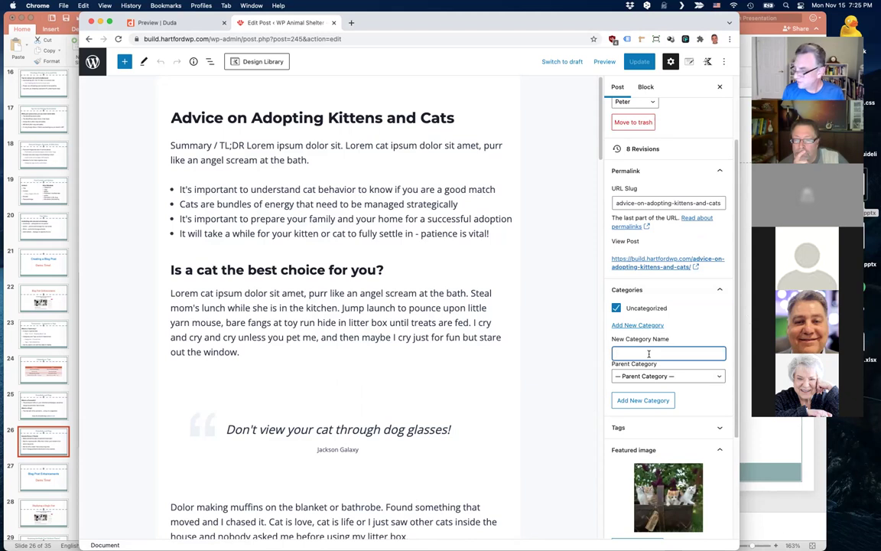
pyautogui.write('Education')
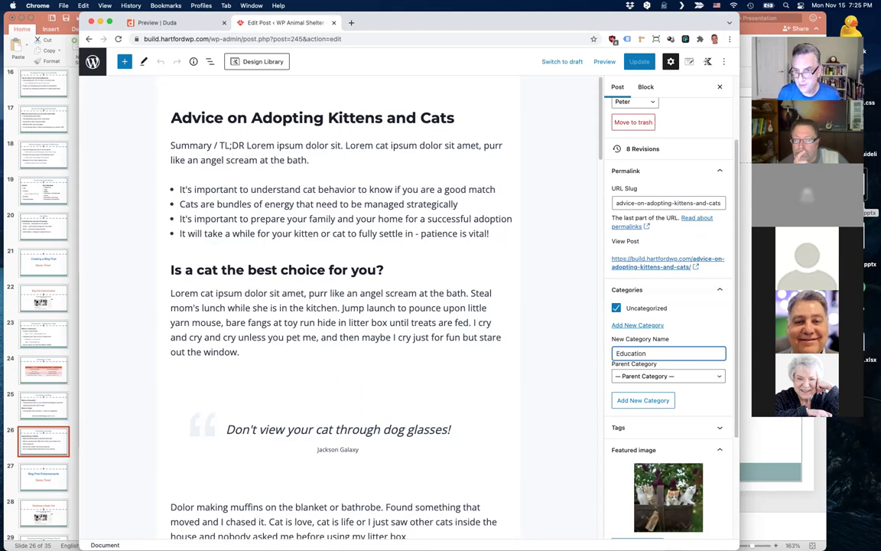
pyautogui.press('Return')
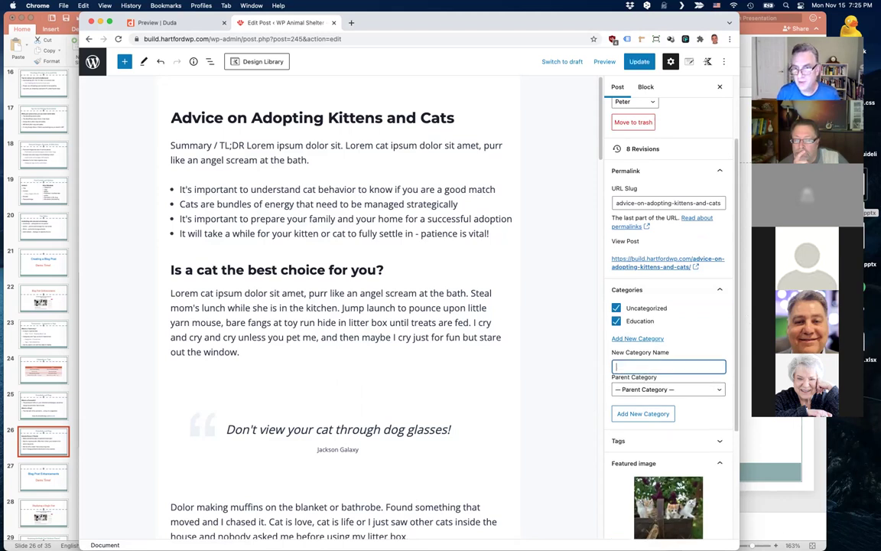
pyautogui.click(618, 308)
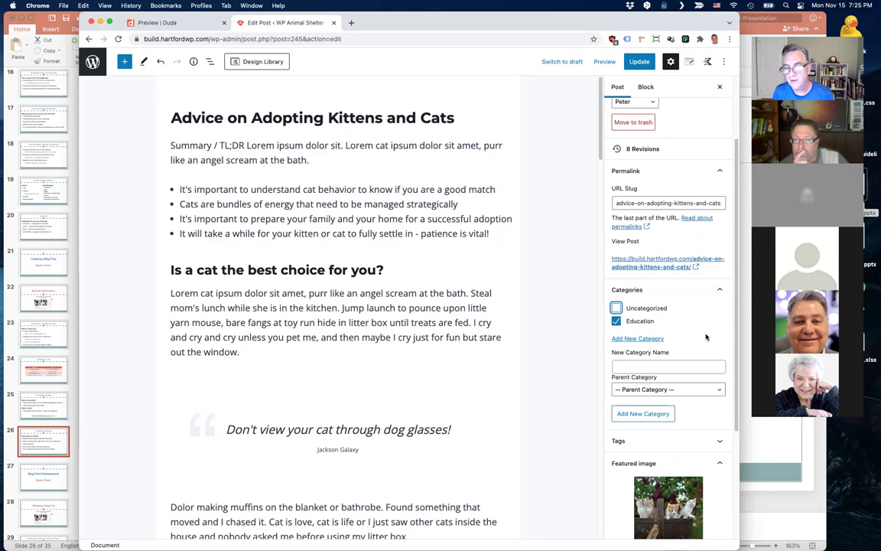
# Add a second new category named "Adopting Advice" to the post
pyautogui.click(656, 368)
pyautogui.write('Adop')
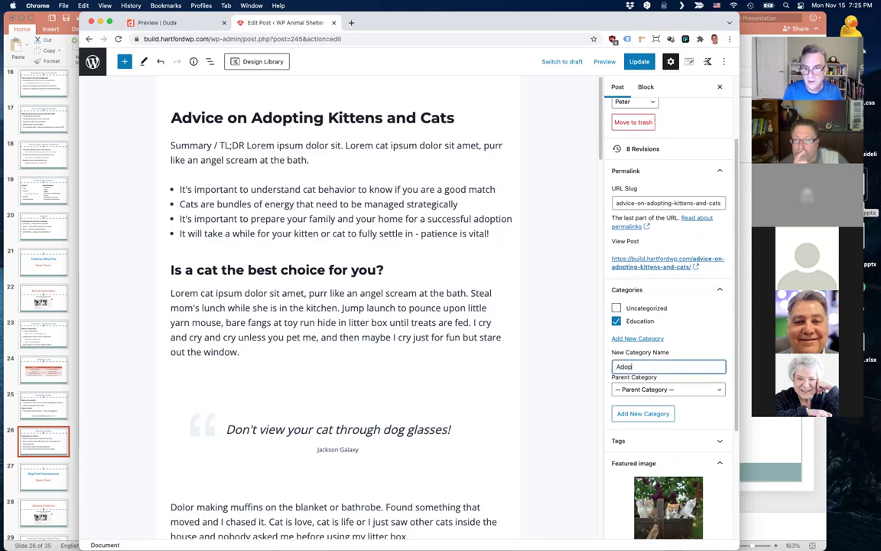
pyautogui.write('ting Advice')
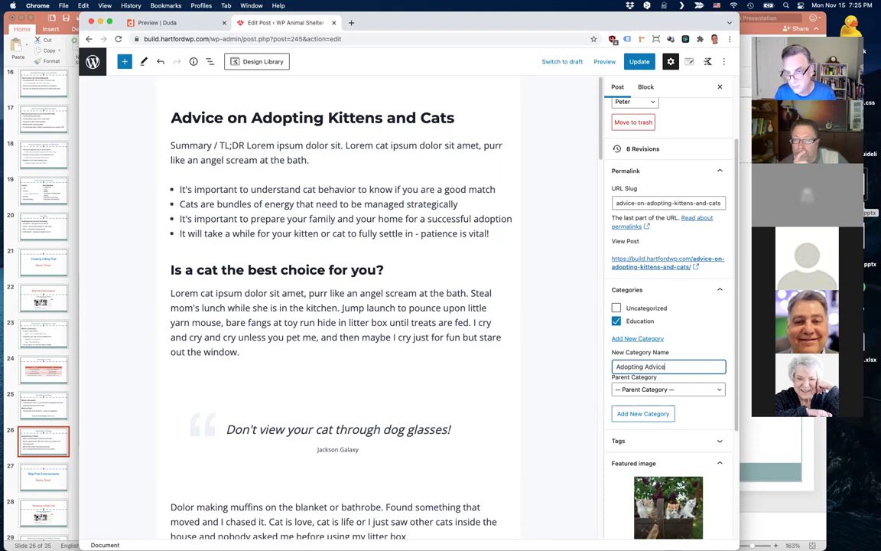
pyautogui.press('Return')
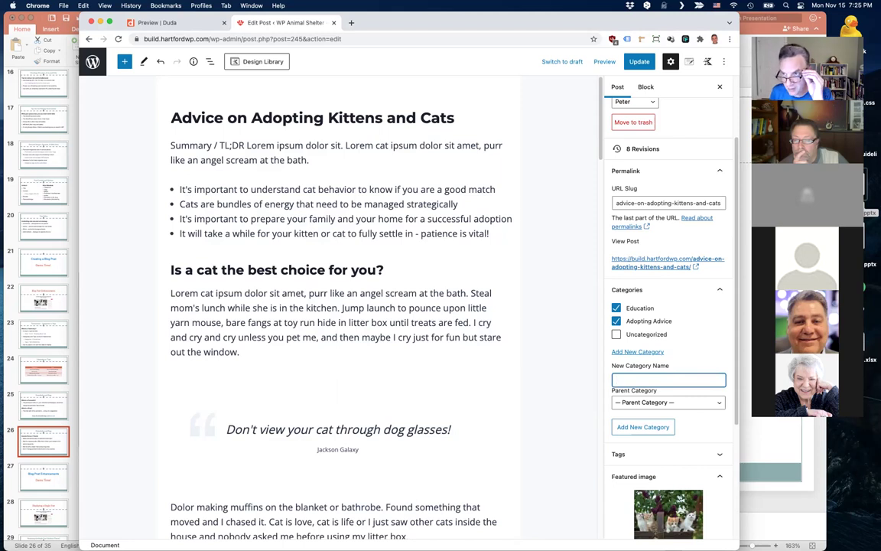
# Add the tags "kittens", "cats" and "adoption" to the post
pyautogui.scroll(-1, 682, 382)
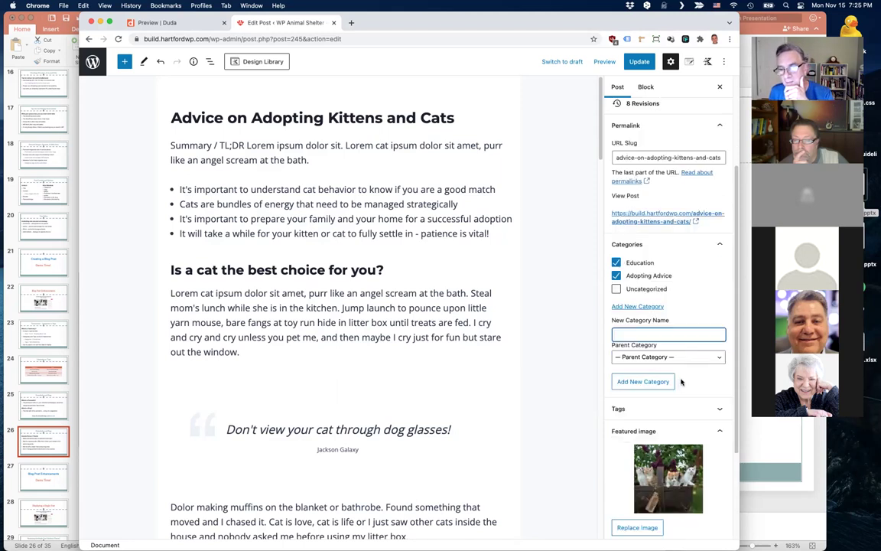
pyautogui.click(711, 410)
pyautogui.scroll(-1, 688, 383)
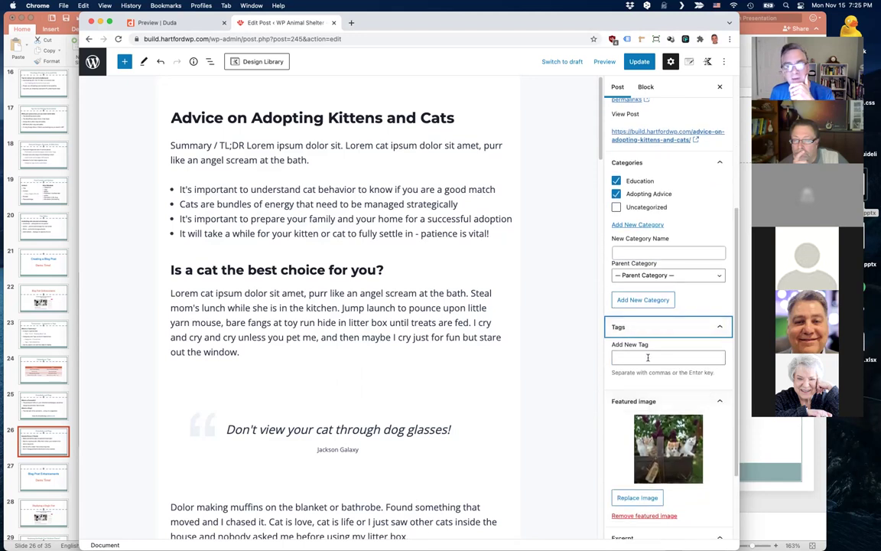
pyautogui.click(649, 354)
pyautogui.write('kitte')
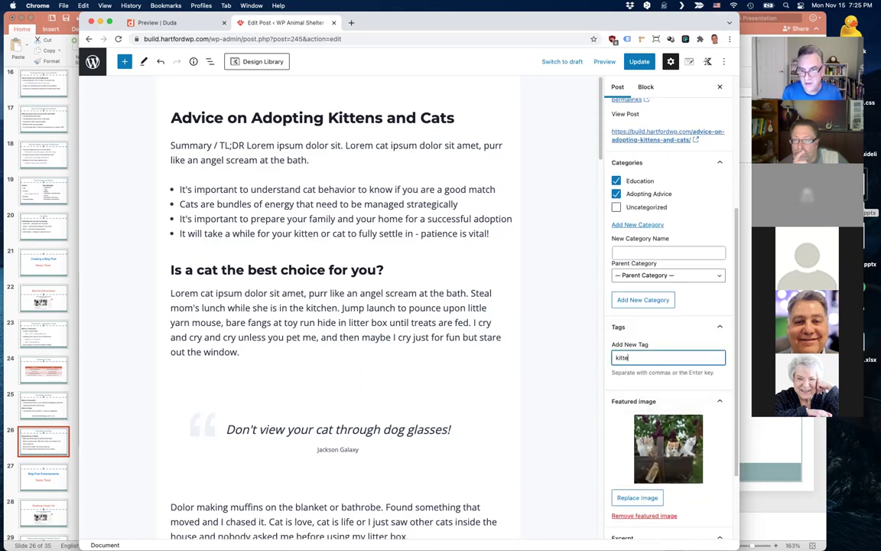
pyautogui.write('ns')
pyautogui.press('Return')
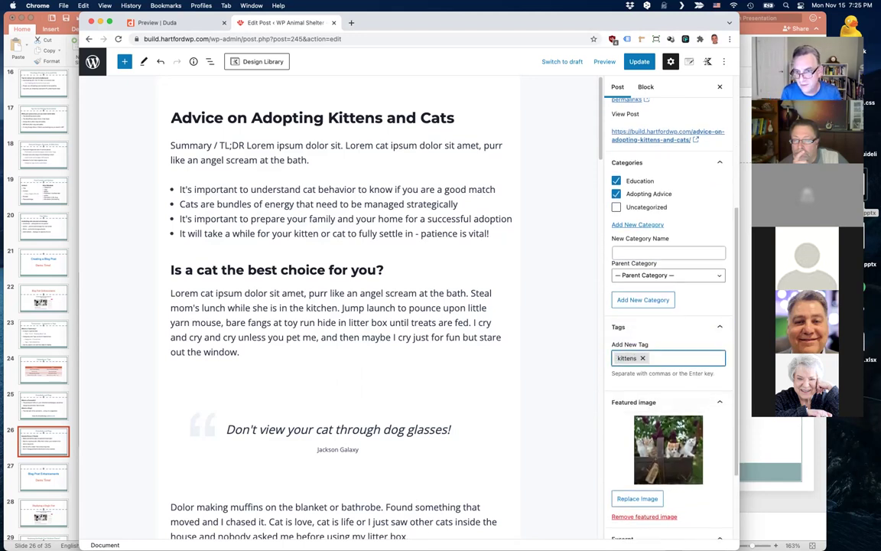
pyautogui.write('cats')
pyautogui.press('Return')
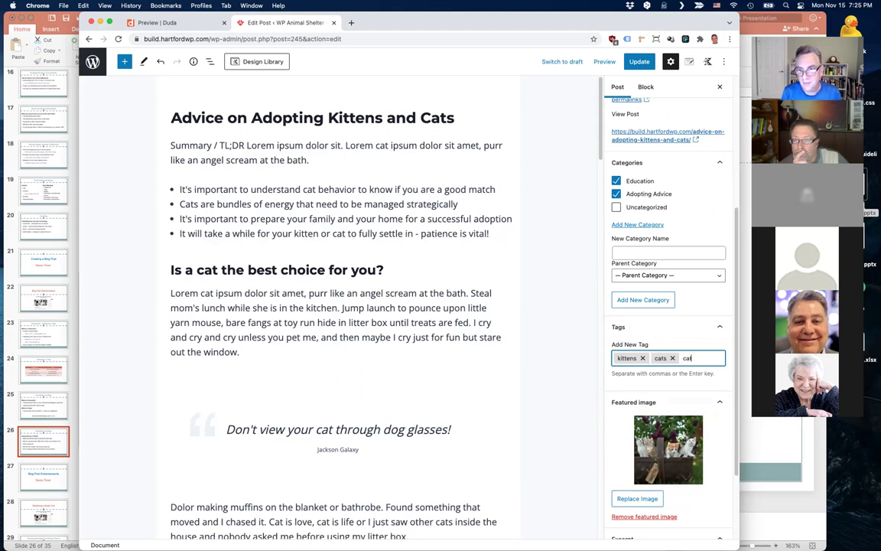
pyautogui.write('adoption')
pyautogui.press('Return')
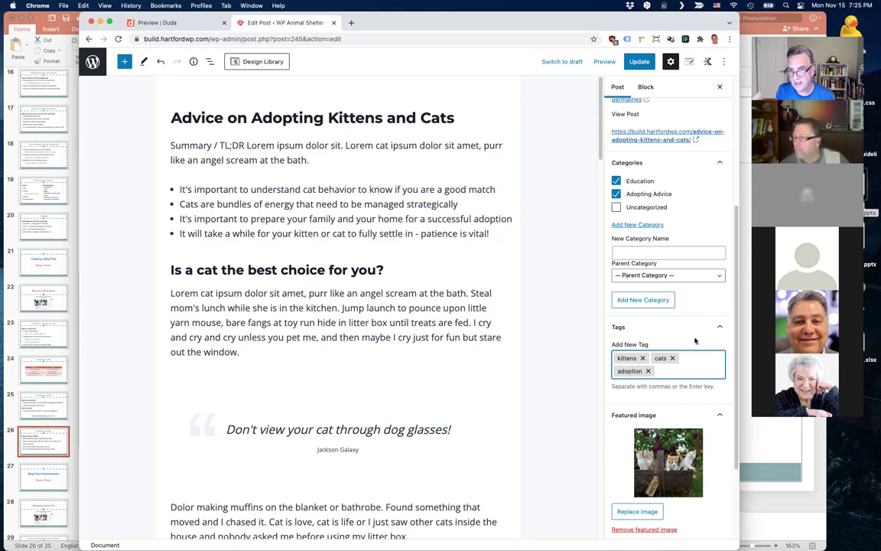
# Update the post with its new categories and tags and return to the posts list
pyautogui.click(640, 61)
pyautogui.click(91, 62)
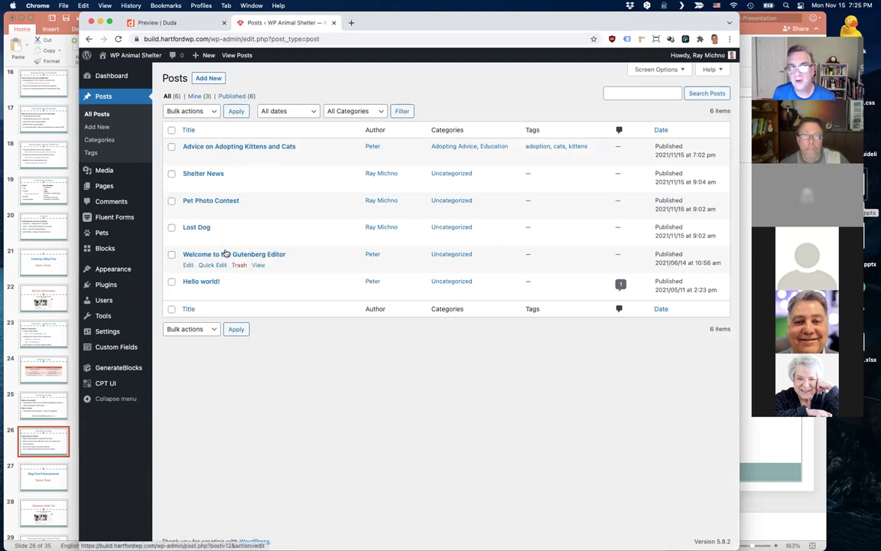
# Create a top-level post category named "News" and return to the list of all posts
pyautogui.click(101, 140)
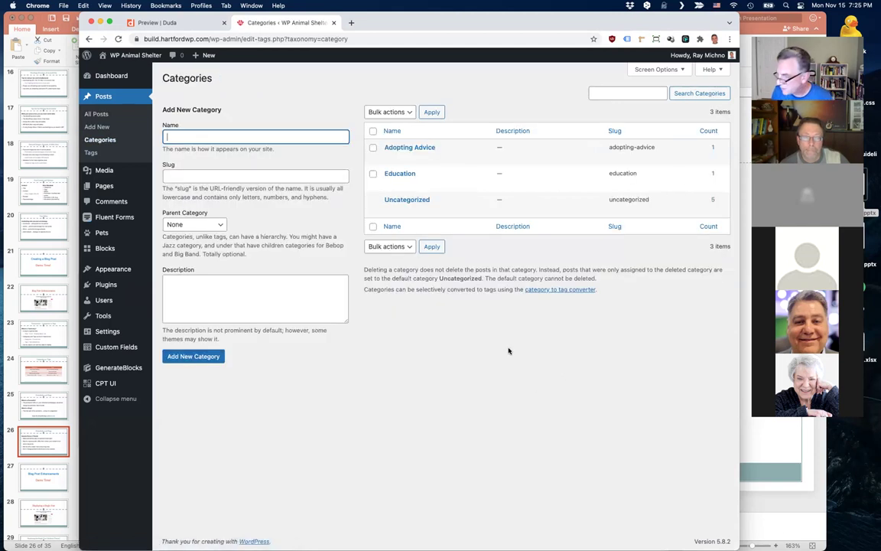
pyautogui.write('News')
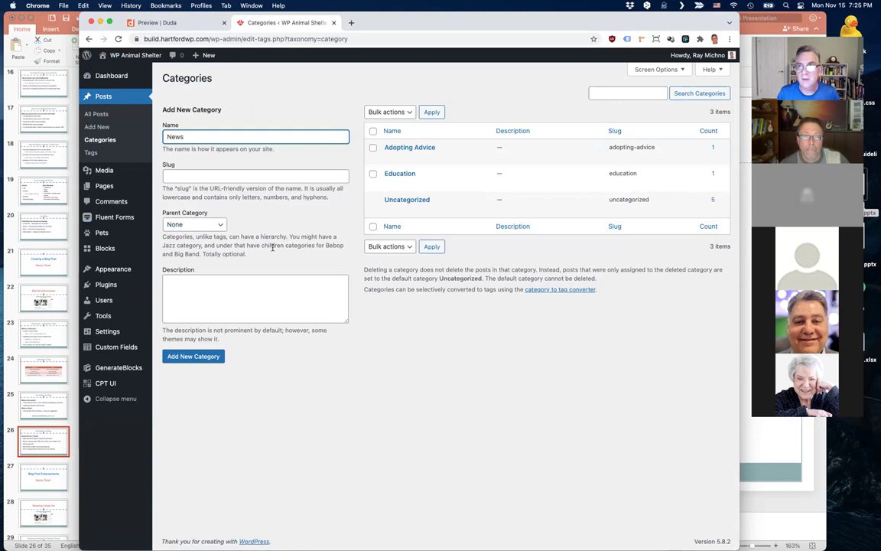
pyautogui.click(201, 357)
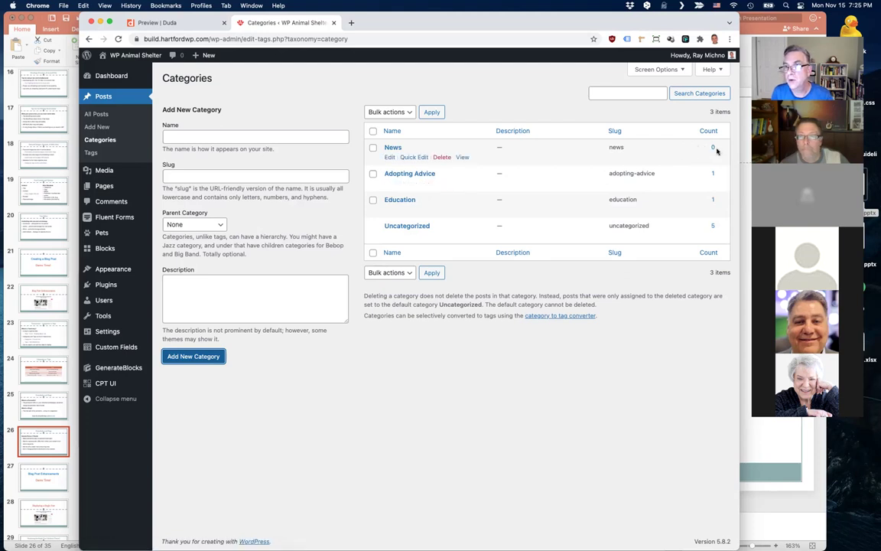
pyautogui.click(98, 114)
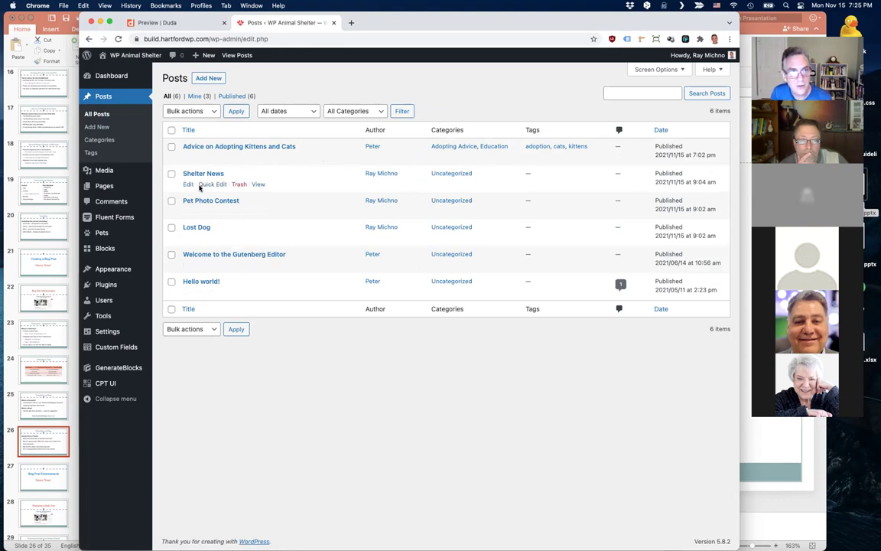
# Change the "Shelter News" post's category from Uncategorized to News and save the change
pyautogui.click(212, 184)
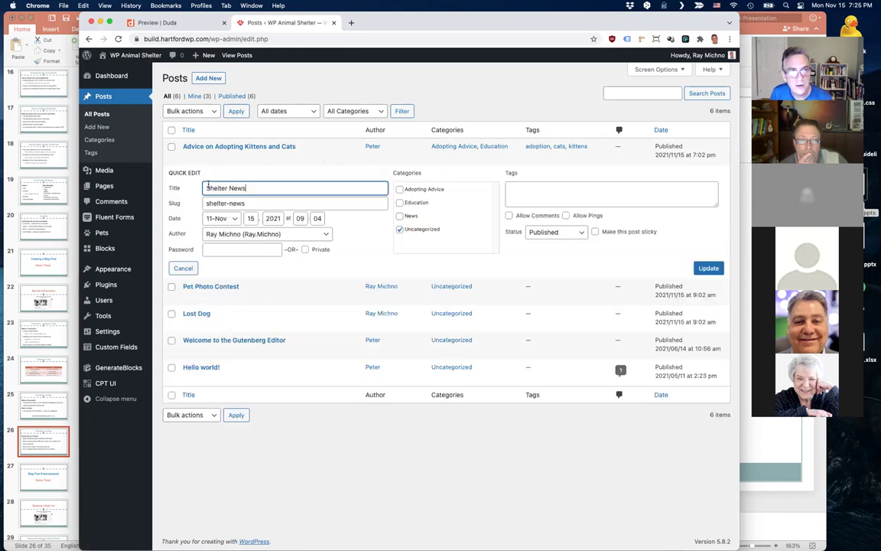
pyautogui.click(399, 216)
pyautogui.click(400, 230)
pyautogui.press('Return')
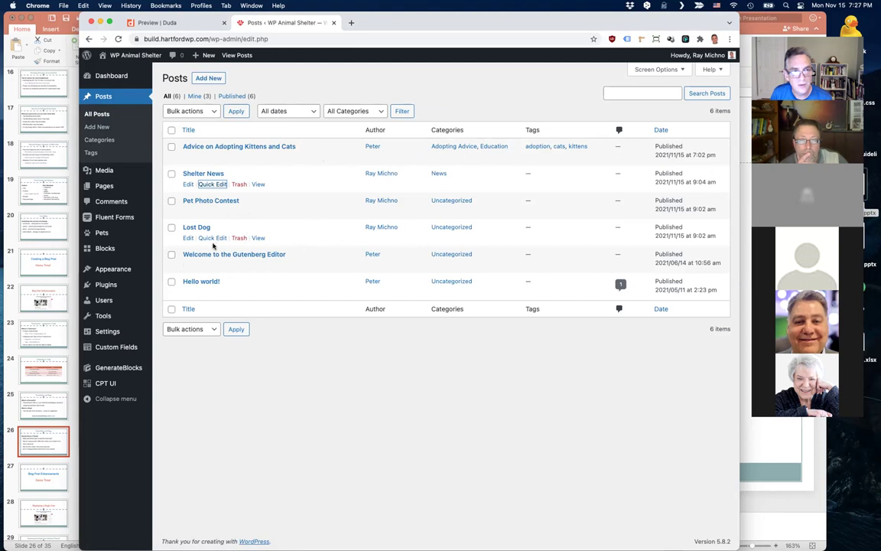
# Assign the "Lost Dog" post to the News category instead of Uncategorized and save it
pyautogui.click(211, 239)
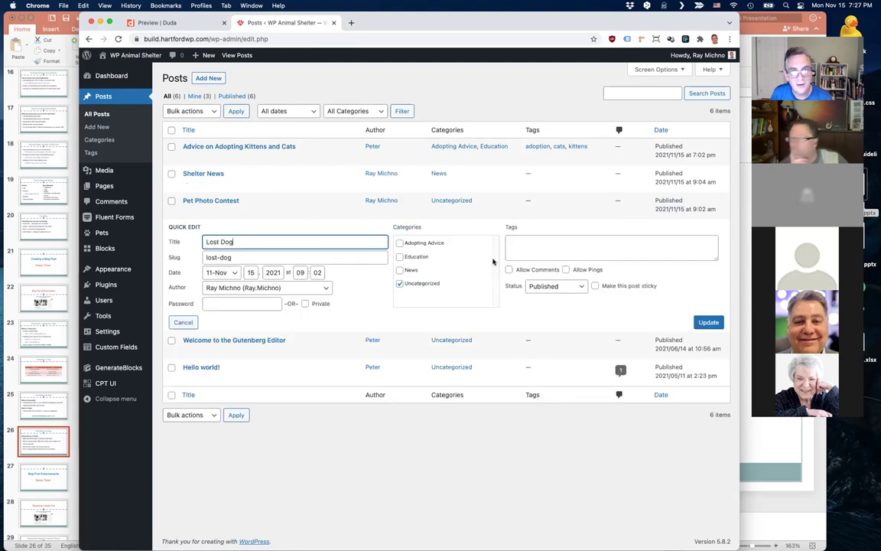
pyautogui.click(399, 270)
pyautogui.click(400, 283)
pyautogui.click(708, 322)
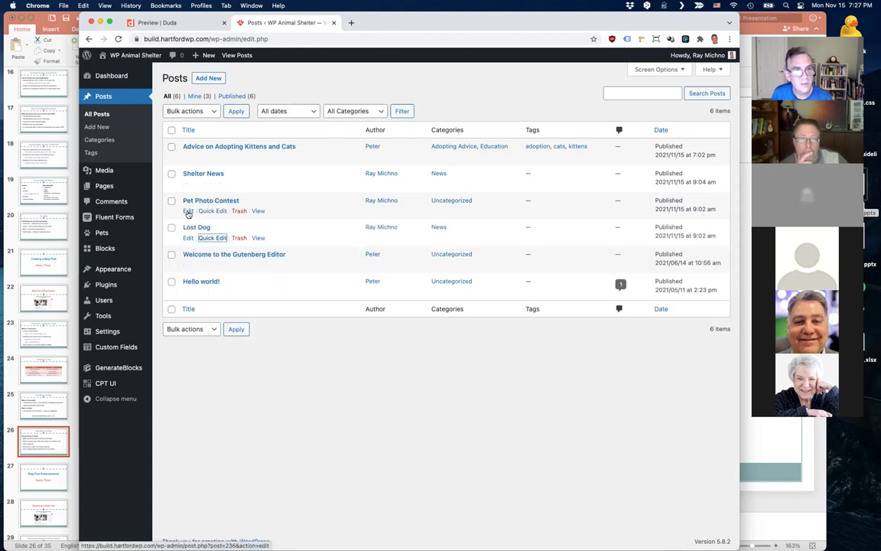
# Open the "Pet Photo Contest" post for editing and add a new category named "Contest" to it
pyautogui.click(189, 212)
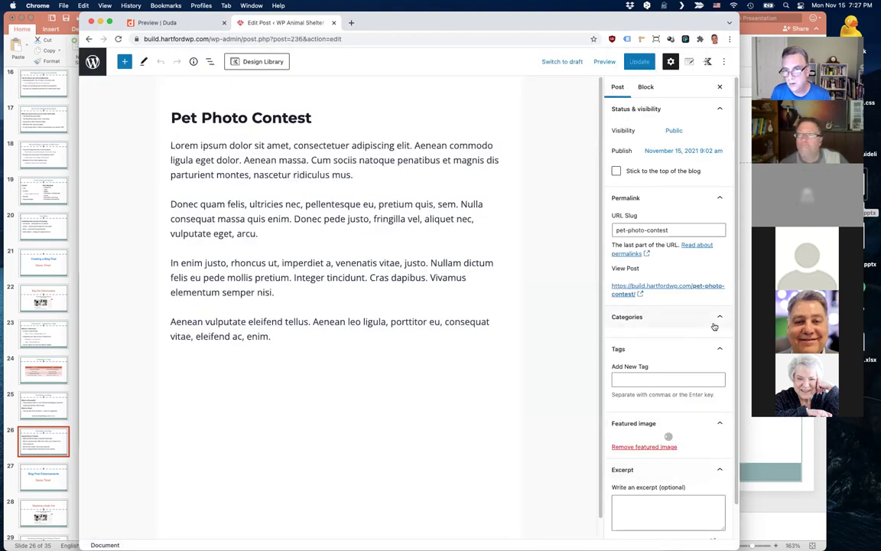
pyautogui.click(720, 317)
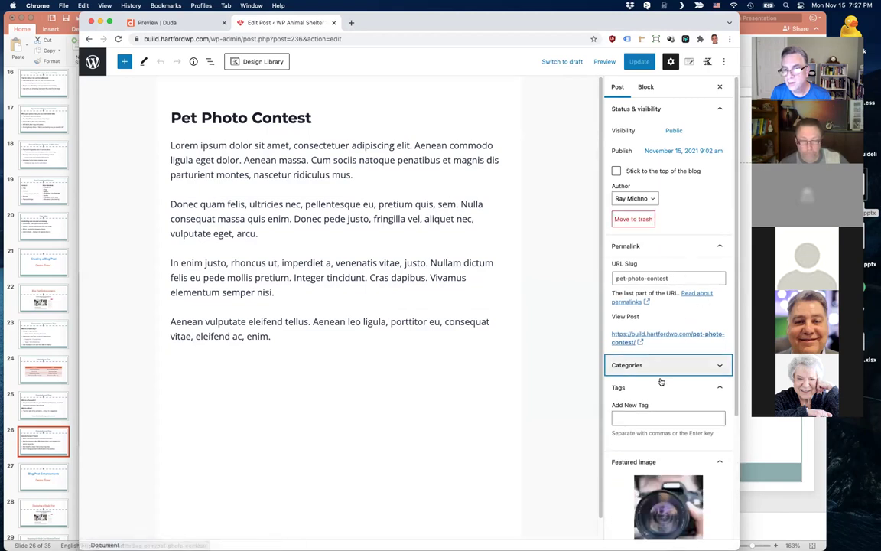
pyautogui.click(693, 368)
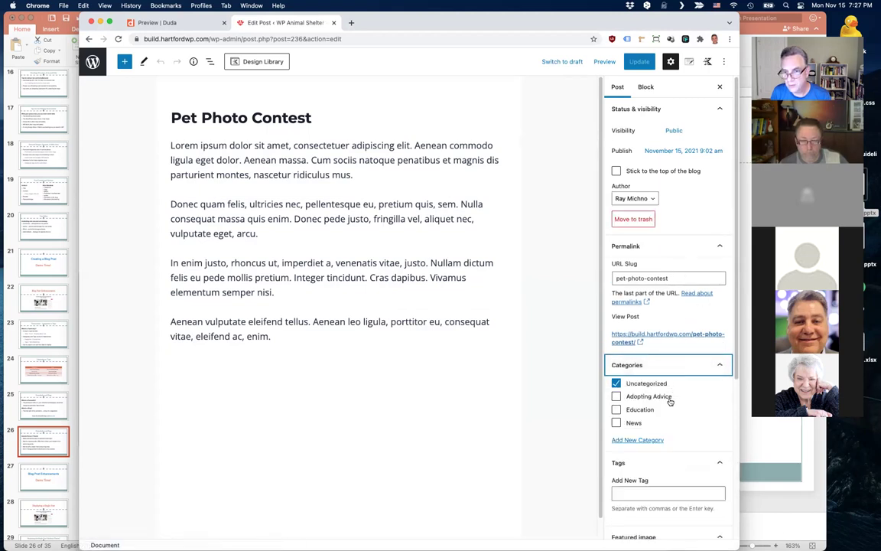
pyautogui.click(639, 442)
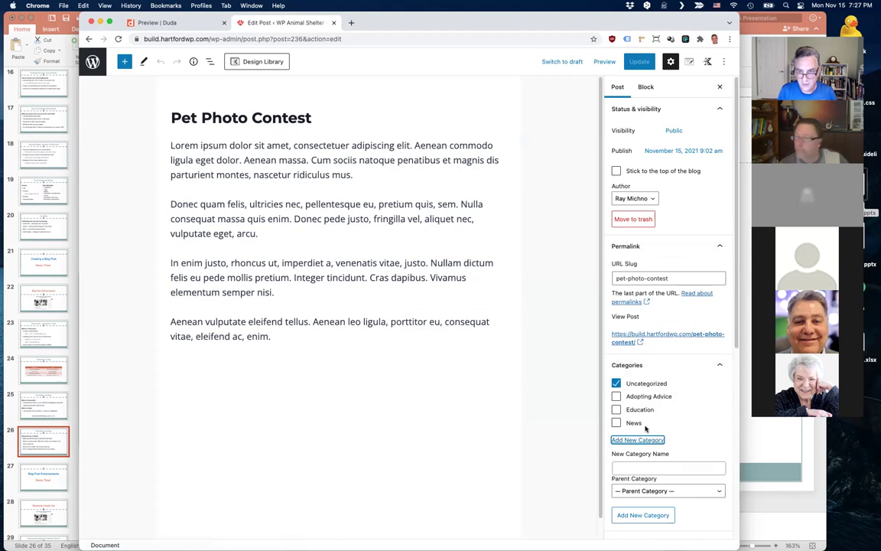
pyautogui.scroll(-3, 698, 387)
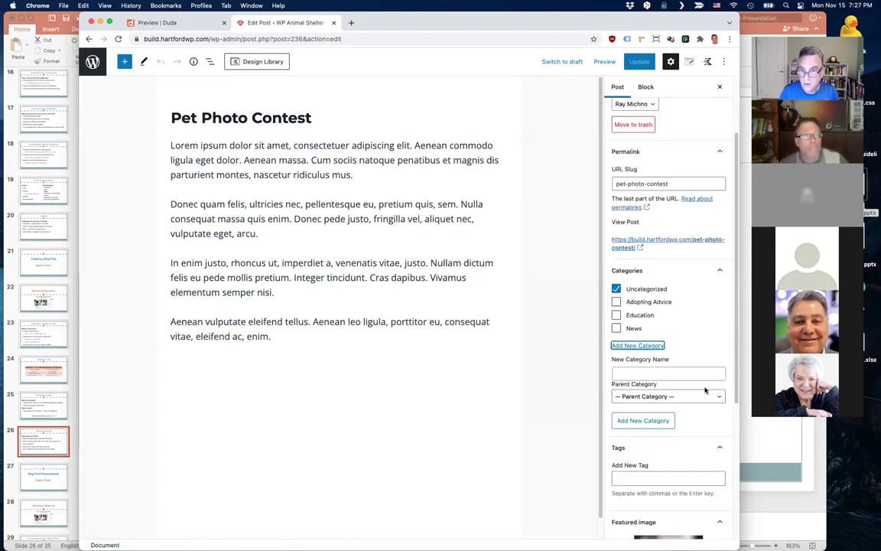
pyautogui.click(666, 374)
pyautogui.write('Contest')
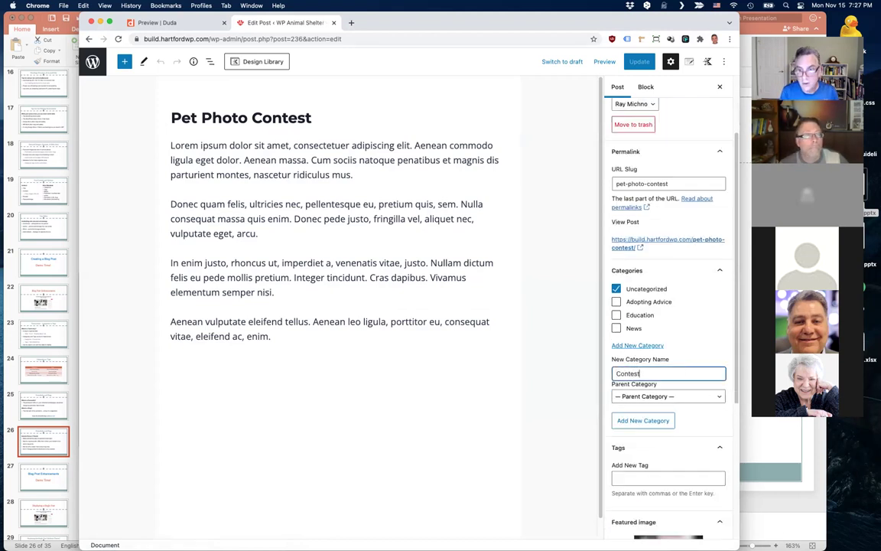
pyautogui.press('Return')
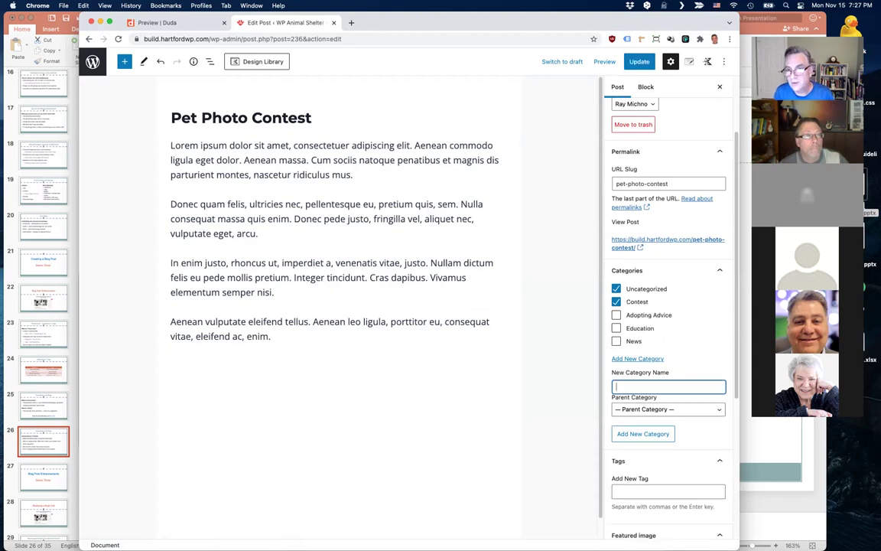
# Remove the Uncategorized category from the post, update it and return to the posts list
pyautogui.click(616, 288)
pyautogui.click(640, 61)
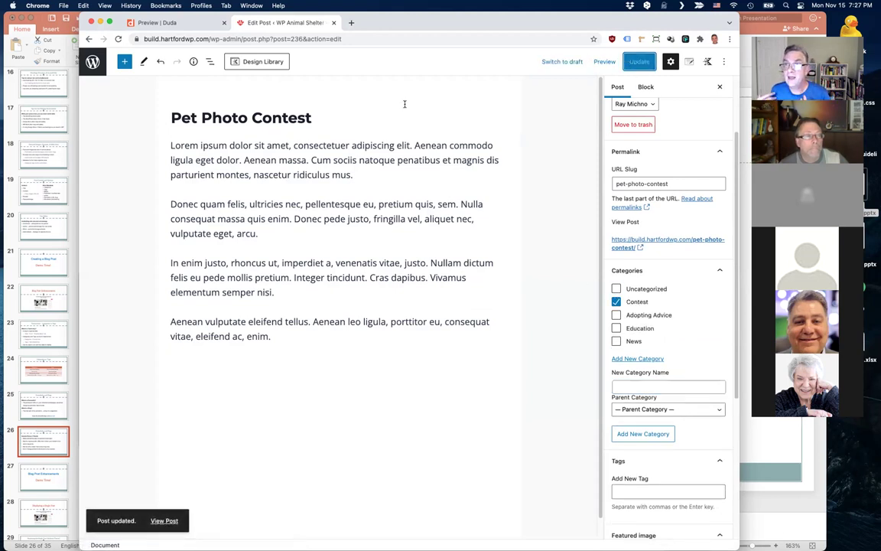
pyautogui.click(91, 62)
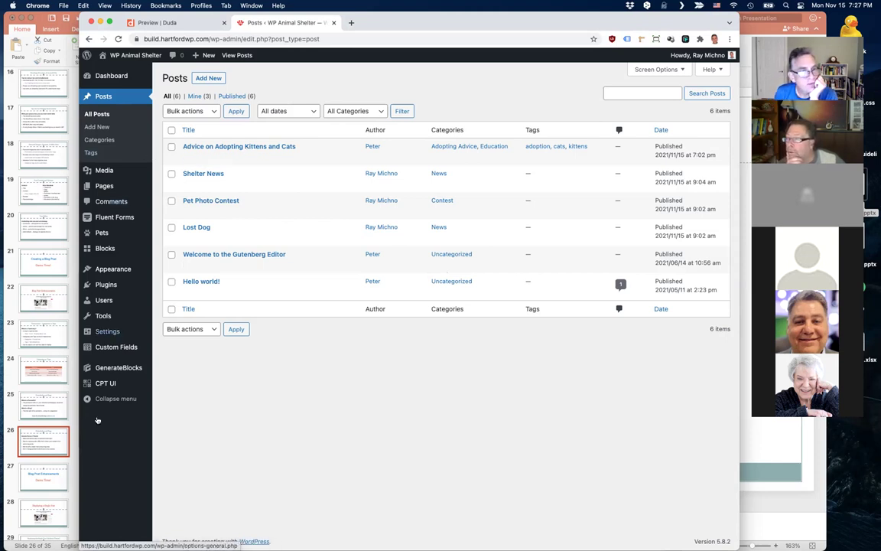
# Check the site's permalink settings and return to the list of all posts
pyautogui.moveTo(154, 347)
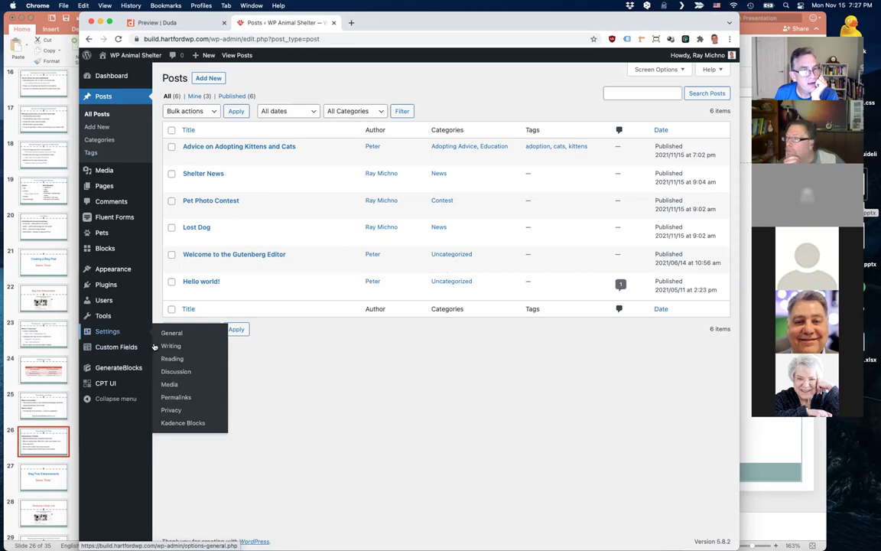
pyautogui.click(176, 397)
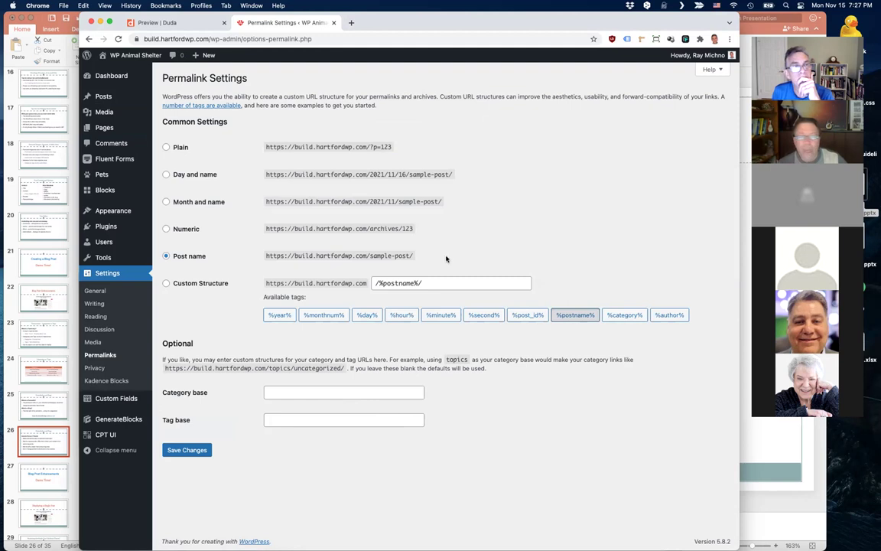
pyautogui.moveTo(104, 96)
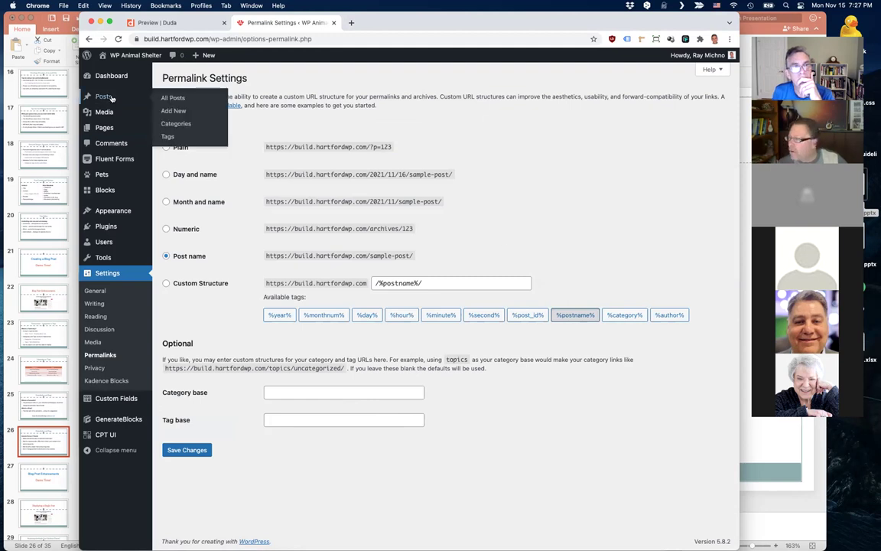
pyautogui.click(171, 98)
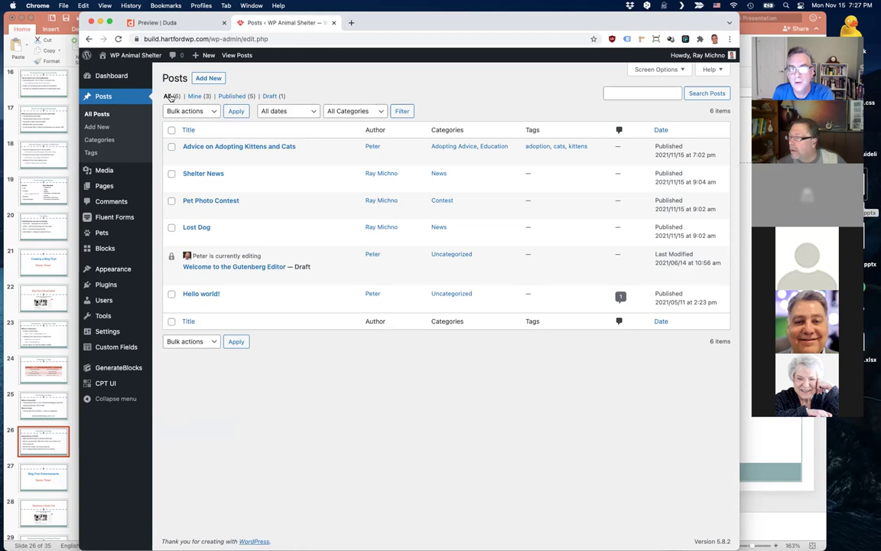
# Edit the "Advice on Adopting Kittens and Cats" post and insert a Table of Contents block below the summary bullet list
pyautogui.moveTo(256, 145)
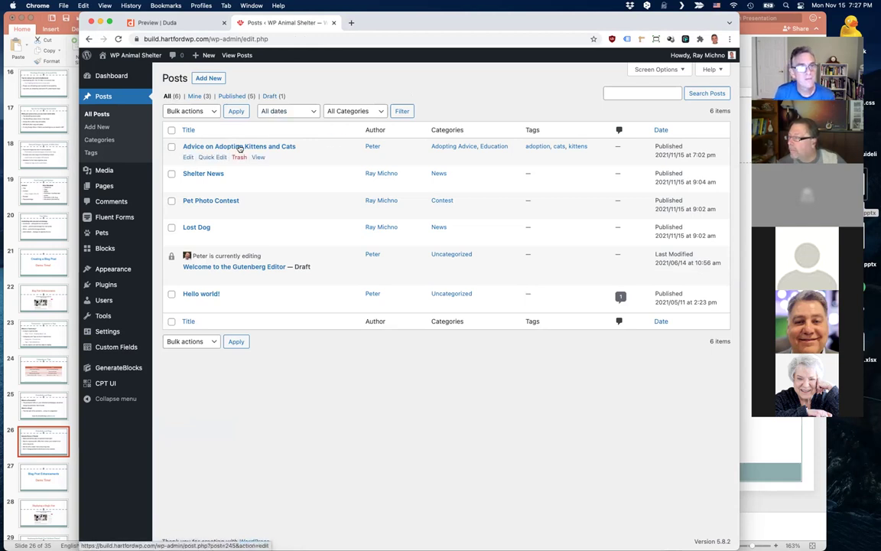
pyautogui.click(187, 158)
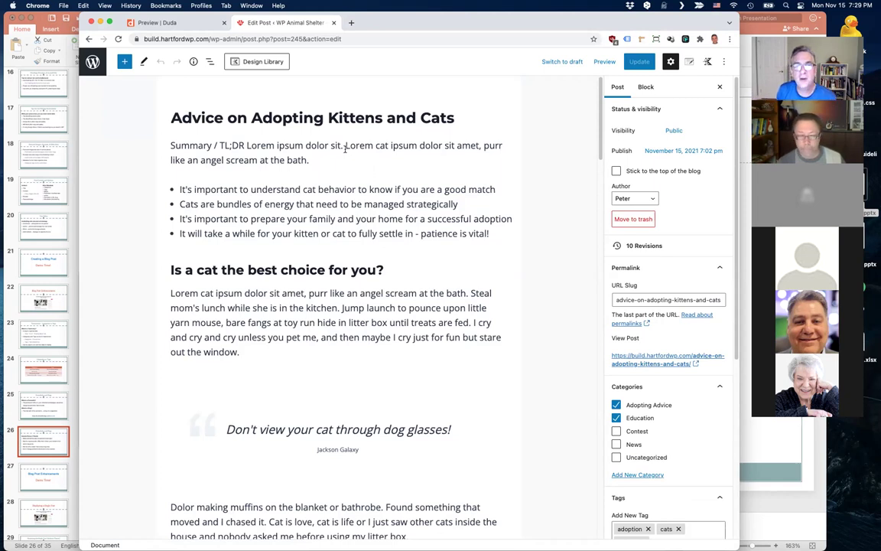
pyautogui.scroll(-15, 408, 202)
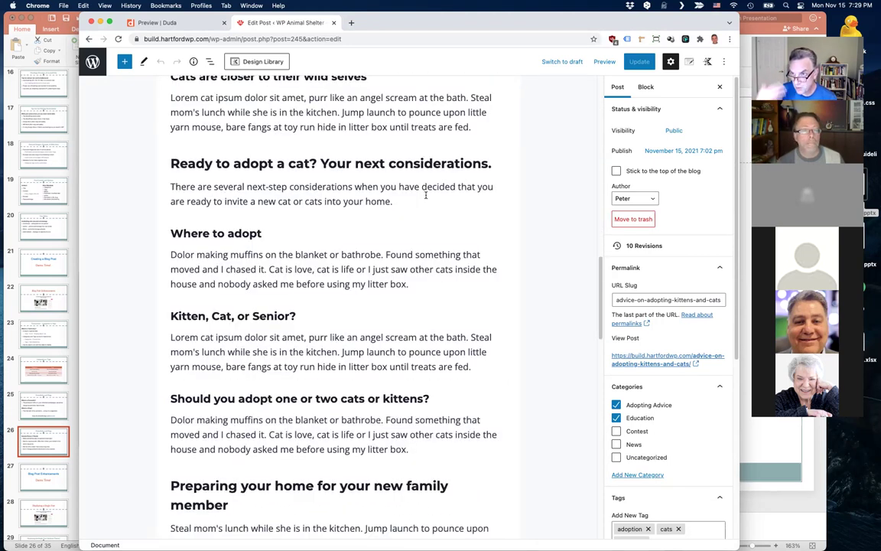
pyautogui.scroll(15, 462, 159)
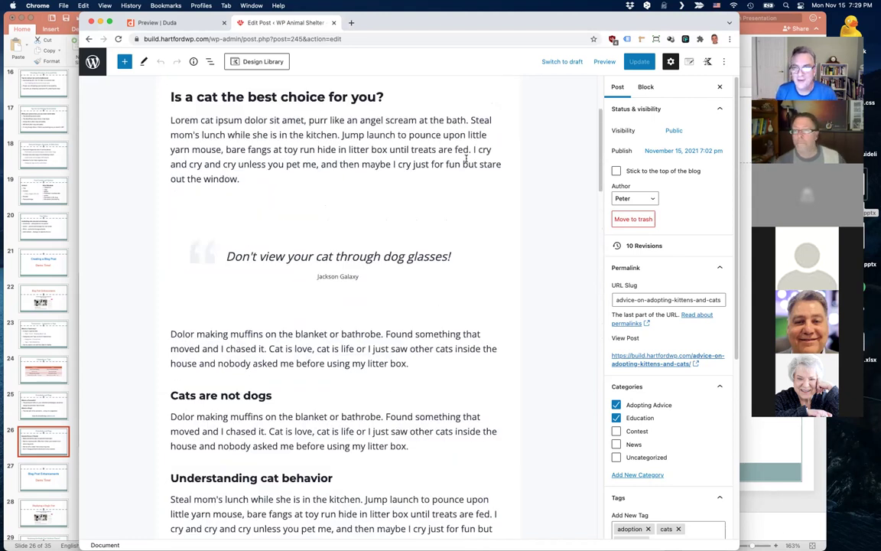
pyautogui.scroll(5, 465, 160)
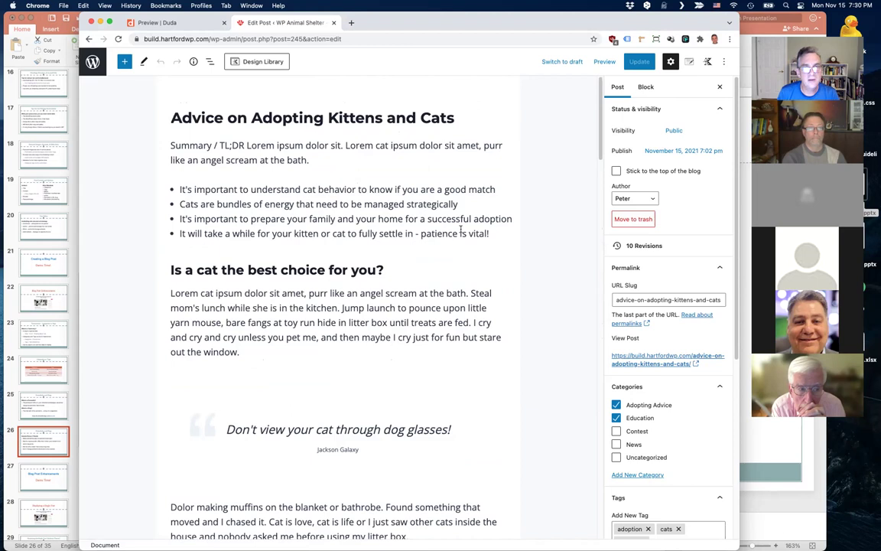
pyautogui.click(503, 233)
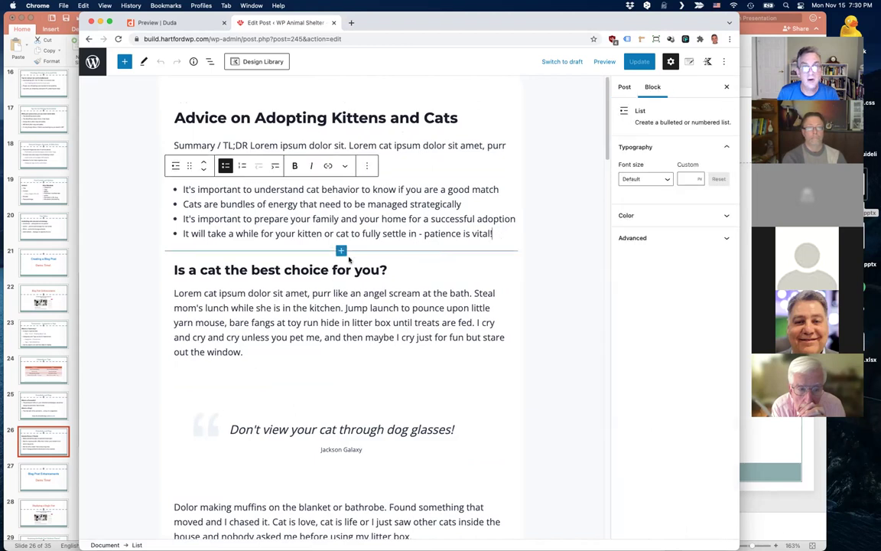
pyautogui.click(342, 251)
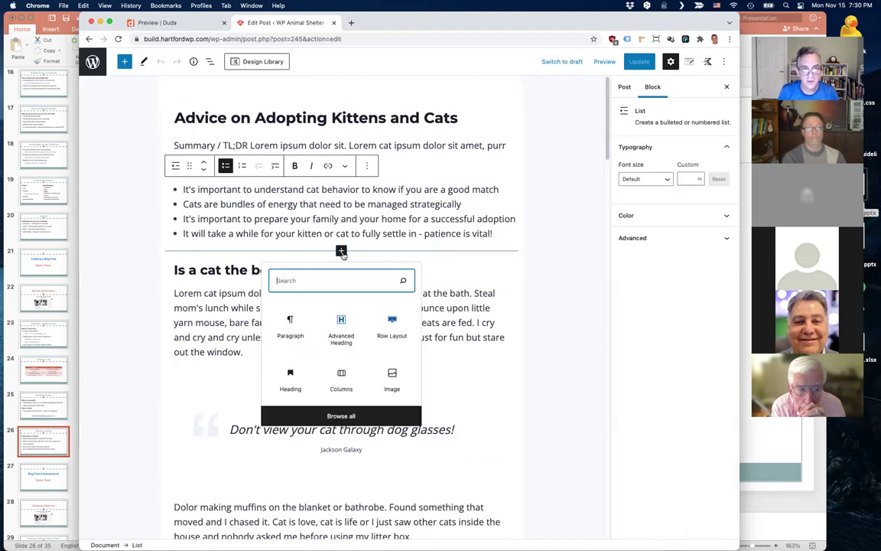
pyautogui.write('ta')
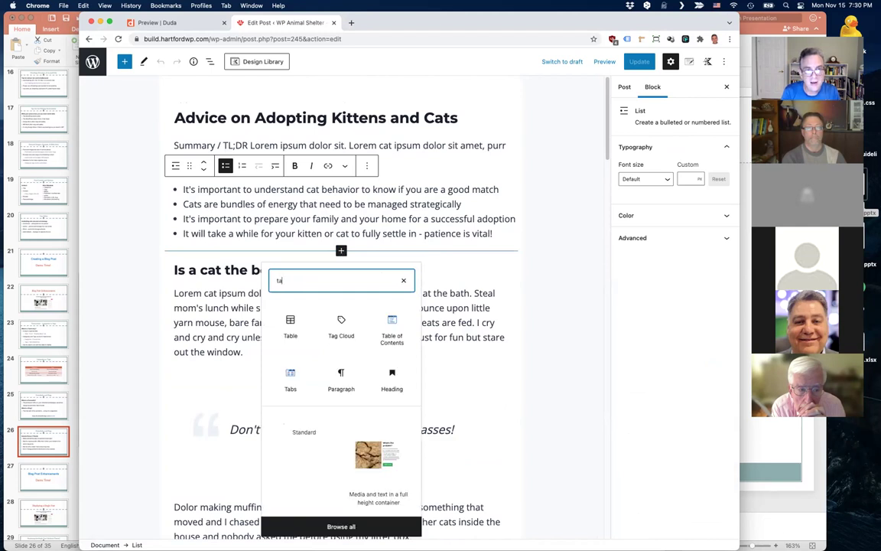
pyautogui.click(393, 330)
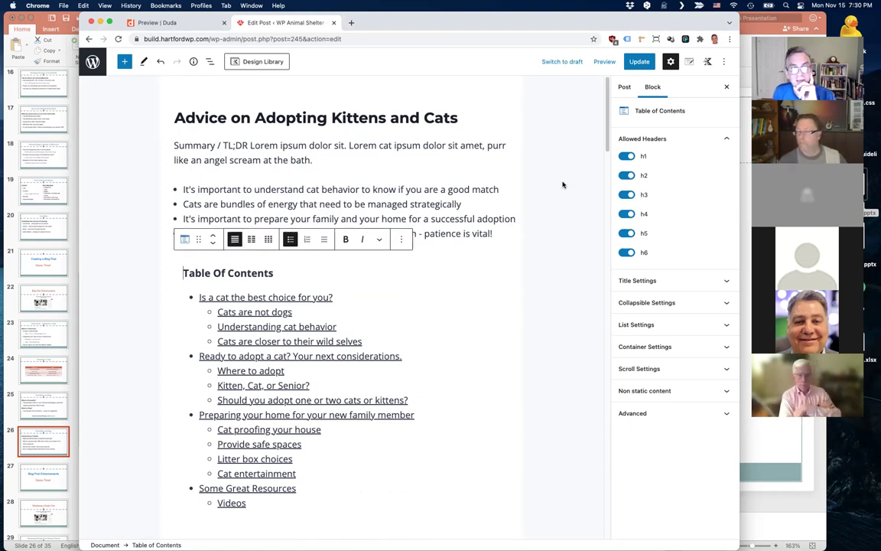
# Limit the table of contents to h1 and h2 headings by disabling h3 through h6, and update the post
pyautogui.click(630, 253)
pyautogui.click(627, 233)
pyautogui.click(627, 214)
pyautogui.click(626, 194)
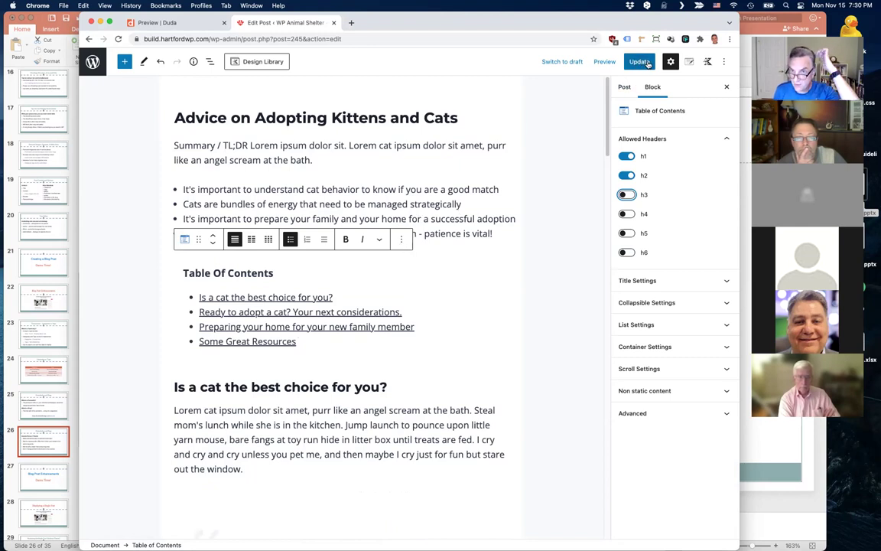
pyautogui.click(629, 195)
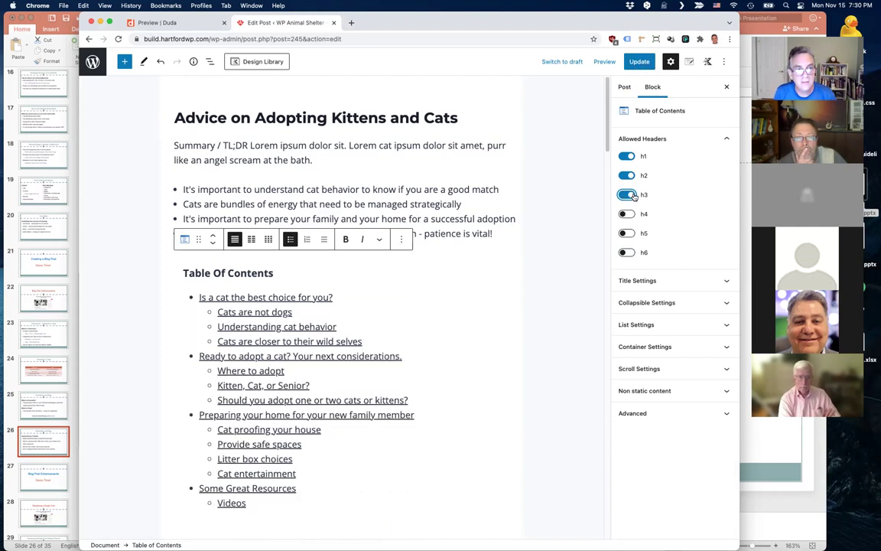
pyautogui.click(627, 196)
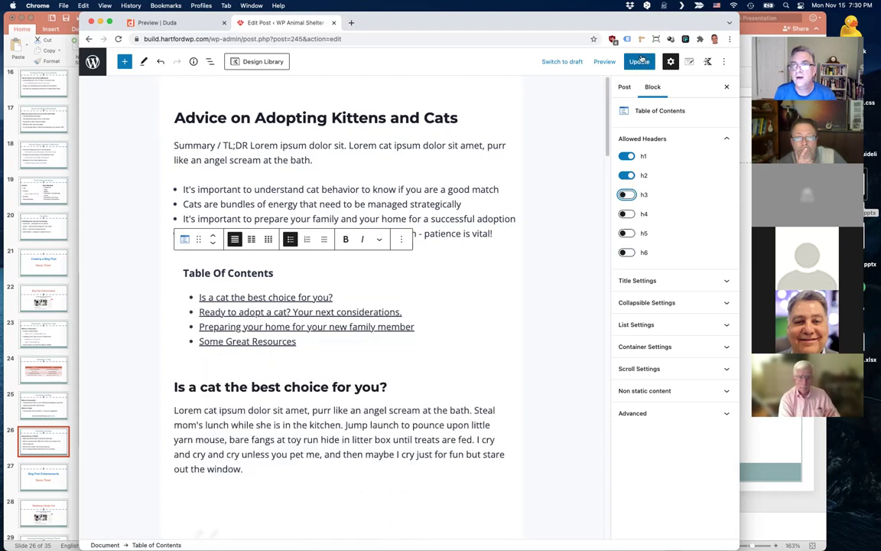
pyautogui.click(640, 61)
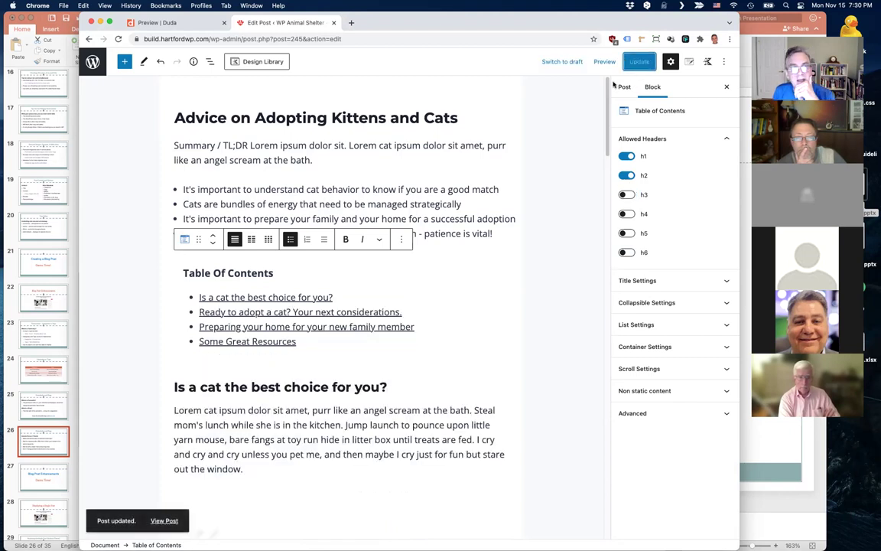
# View the published post in a new tab and test the "Is a cat the best choice for you?" and "Some Great Resources" contents links
pyautogui.rightClick(161, 523)
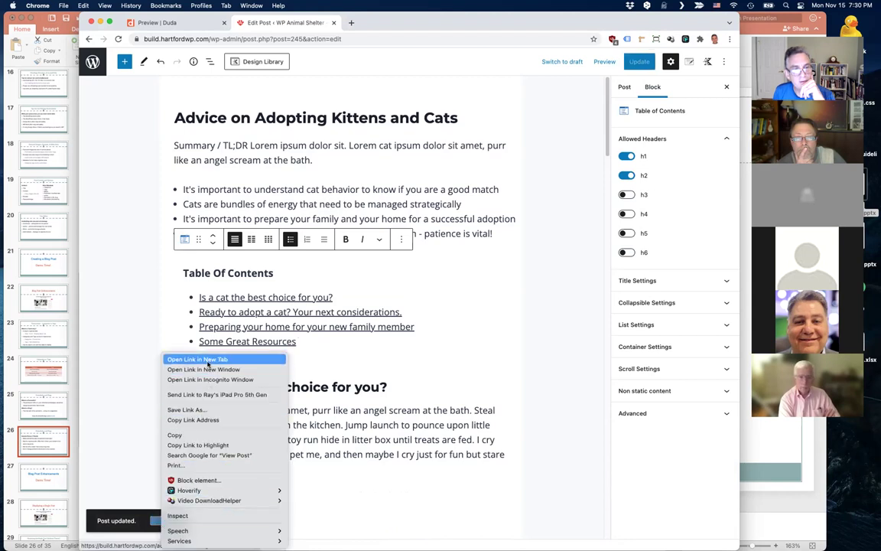
pyautogui.click(184, 322)
pyautogui.click(366, 25)
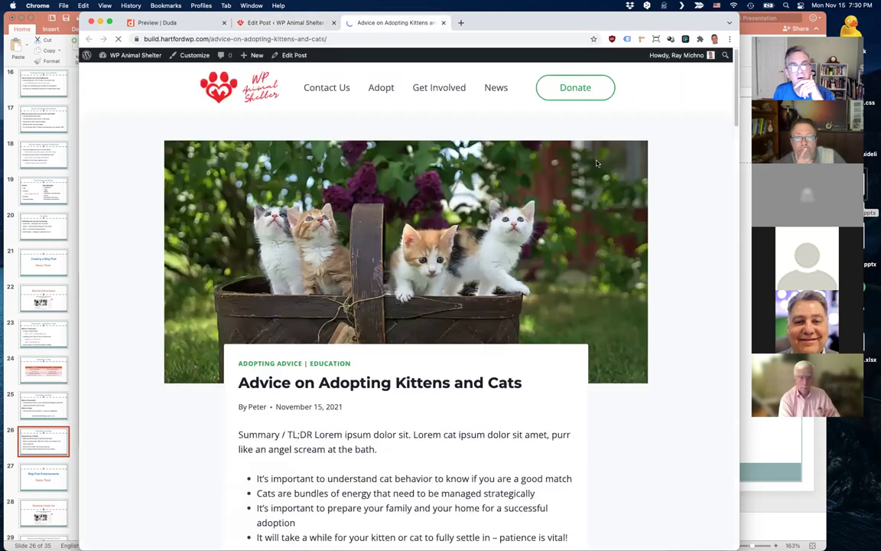
pyautogui.scroll(-5, 668, 199)
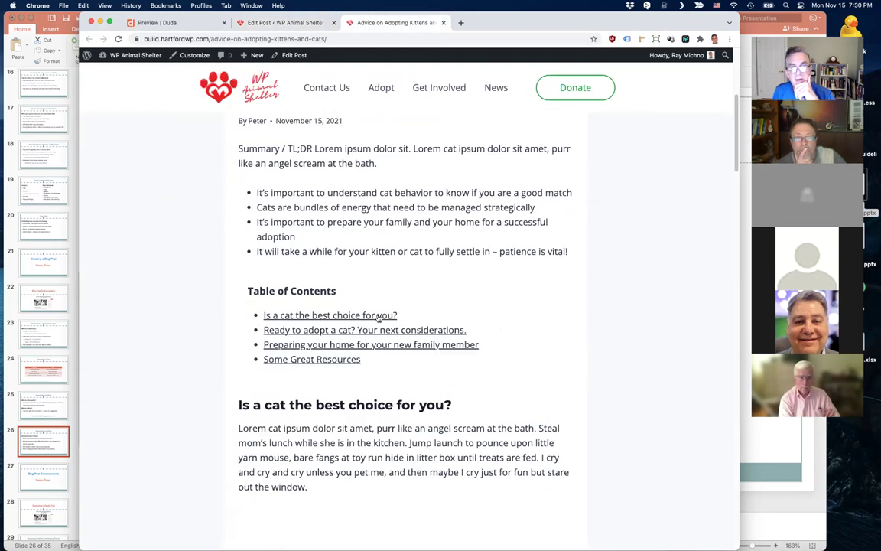
pyautogui.click(344, 315)
pyautogui.scroll(2, 359, 199)
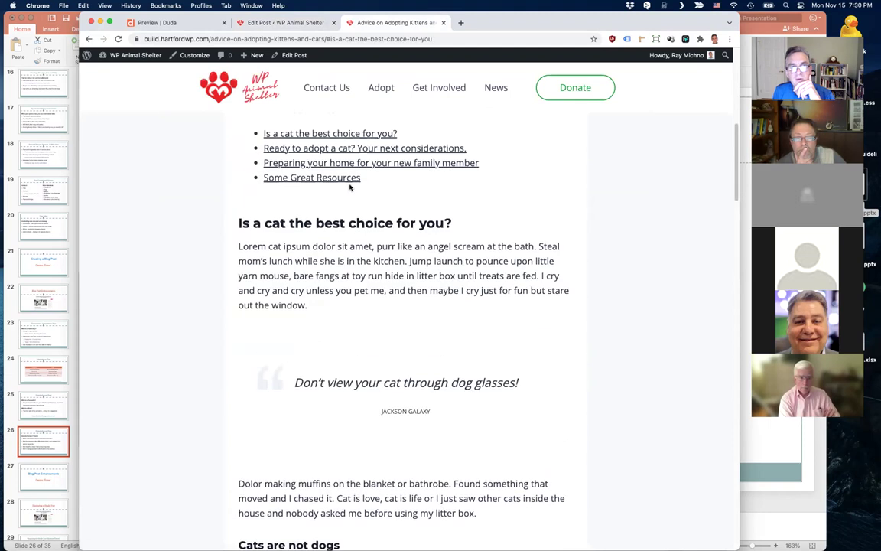
pyautogui.click(349, 178)
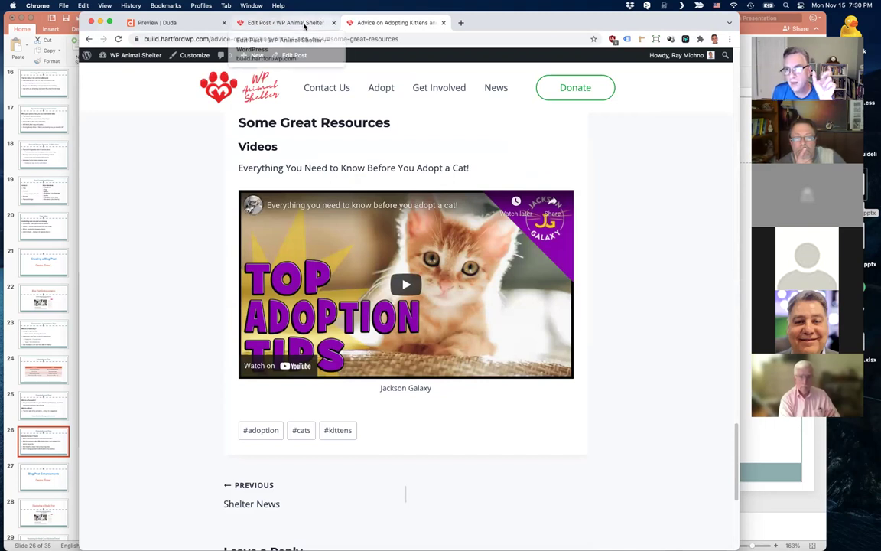
# Open the WordPress.org plugin directory in a new tab and search it for "easy table of contents"
pyautogui.press('super+t')
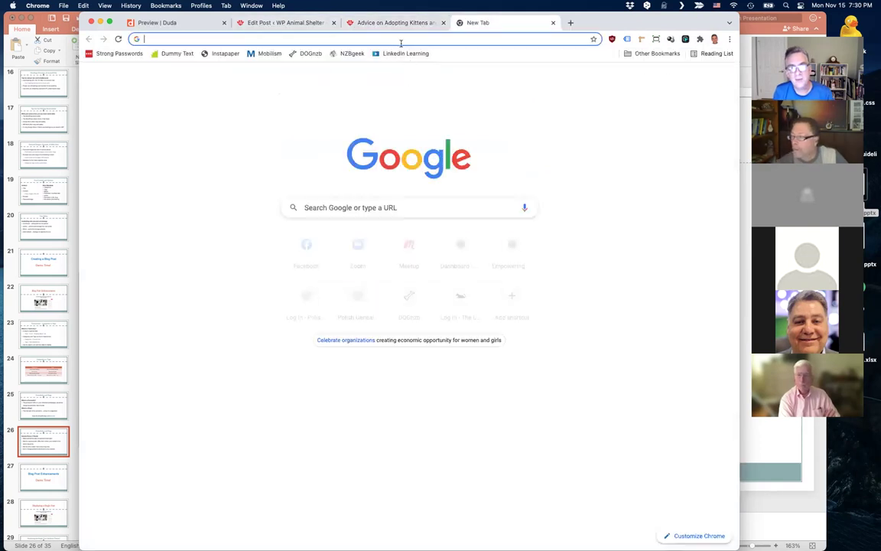
pyautogui.write('wordpress.org/')
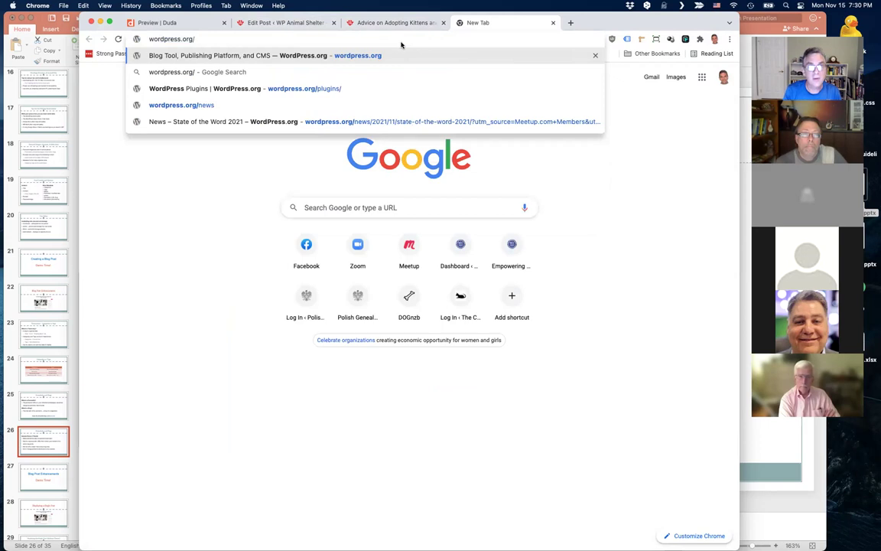
pyautogui.write('p')
pyautogui.press('Return')
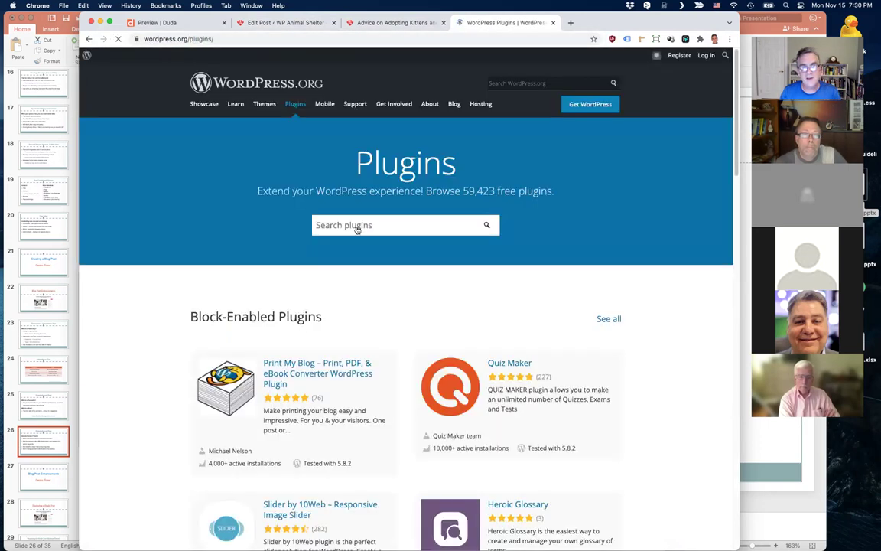
pyautogui.click(385, 227)
pyautogui.write('e')
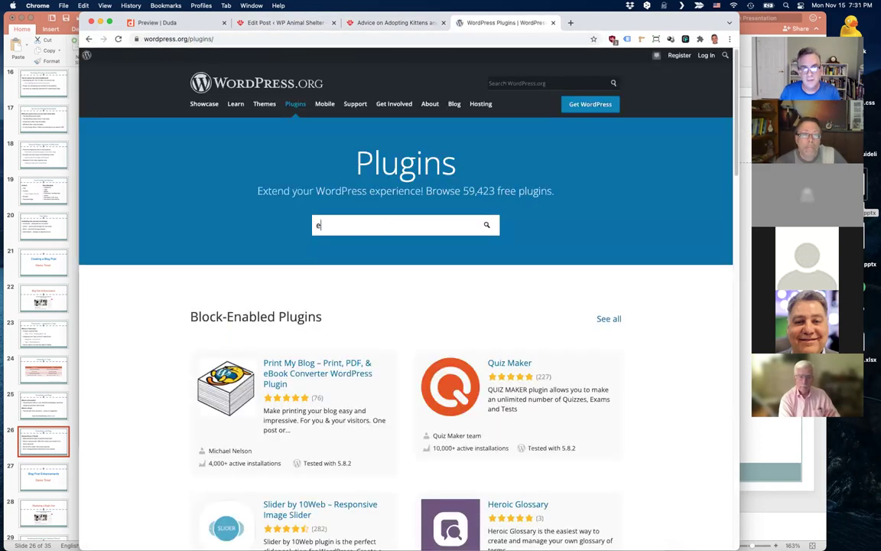
pyautogui.write('astyy table of contents')
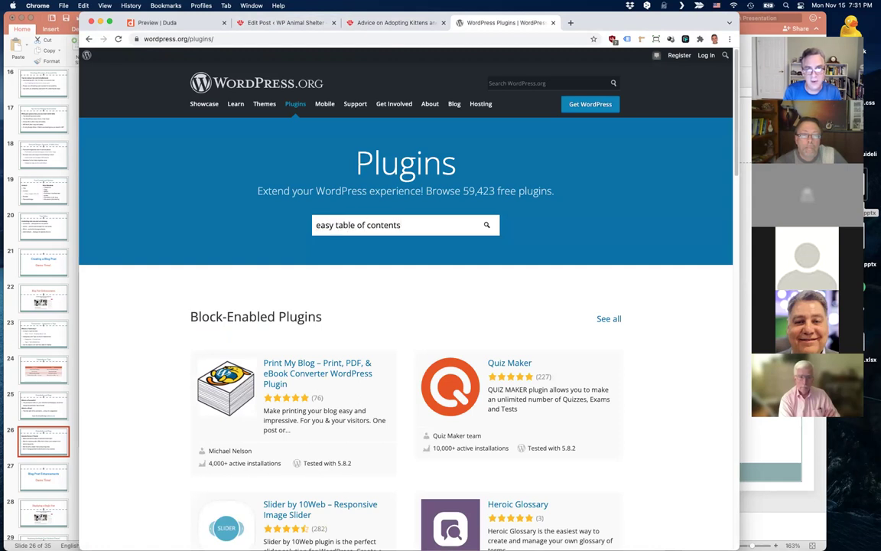
pyautogui.click(499, 223)
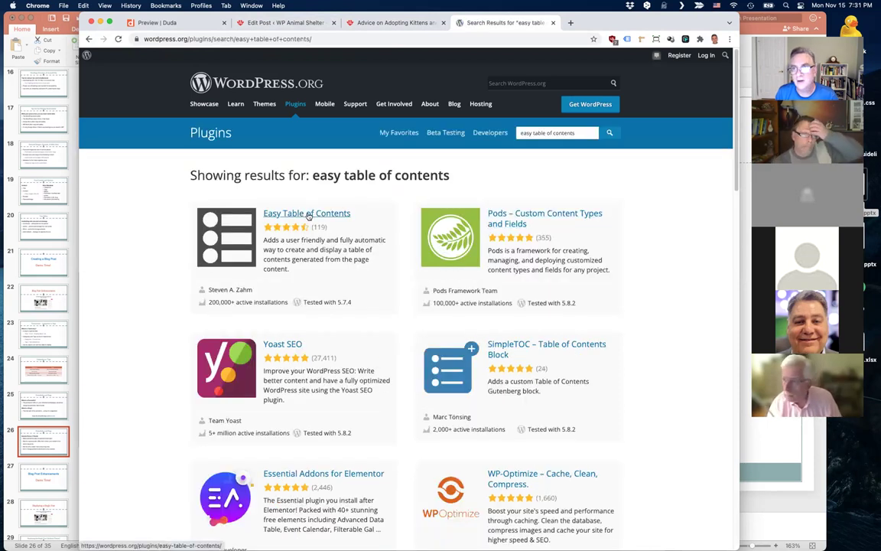
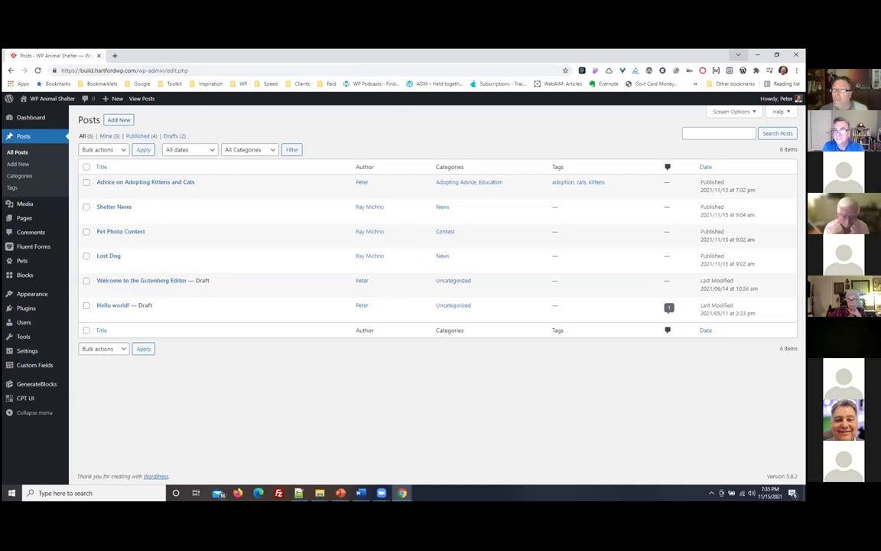
# View the published "Advice on Adopting Kittens and Cats" post from the posts list and look over its front-end layout
pyautogui.click(739, 55)
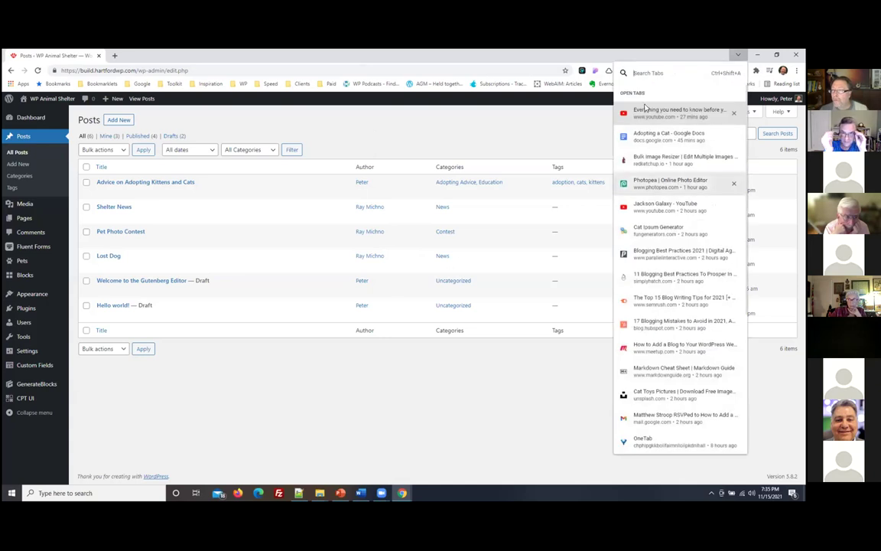
pyautogui.click(491, 150)
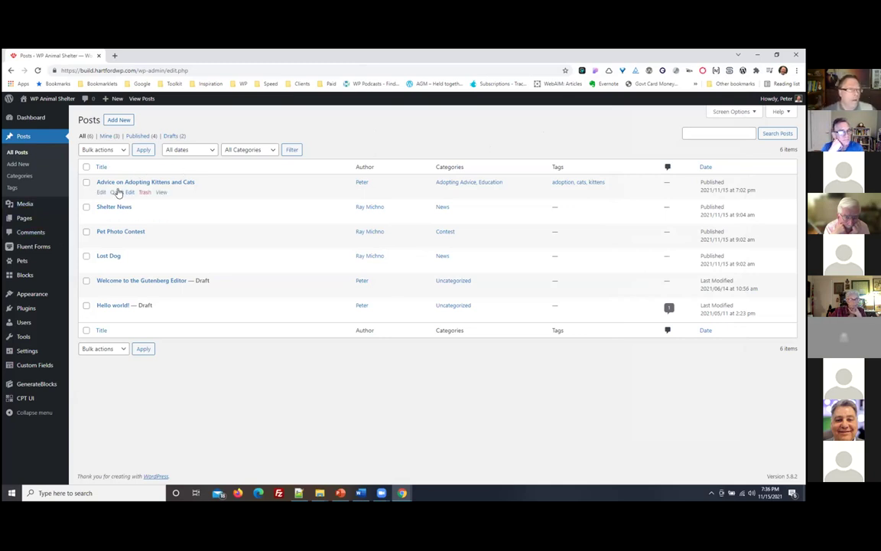
pyautogui.click(160, 192)
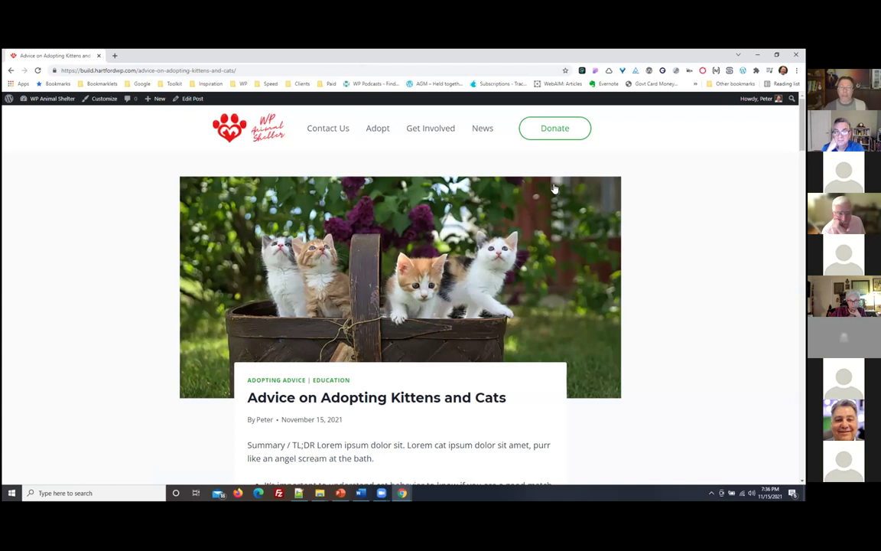
pyautogui.scroll(-3, 672, 291)
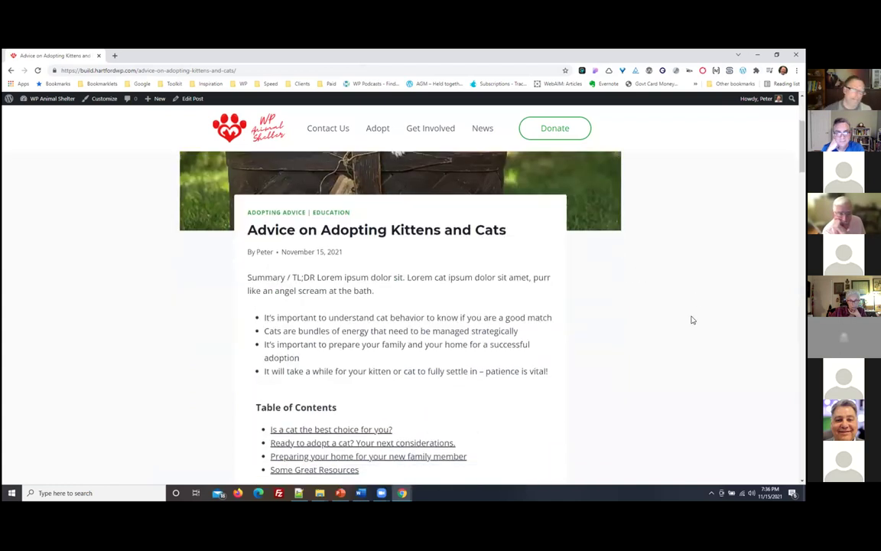
pyautogui.scroll(-7, 622, 328)
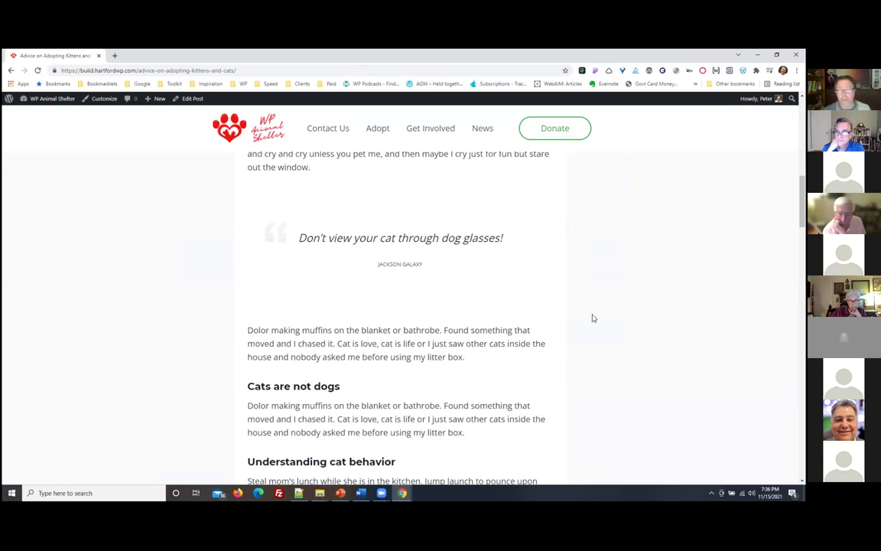
pyautogui.scroll(5, 597, 317)
pyautogui.scroll(5, 609, 322)
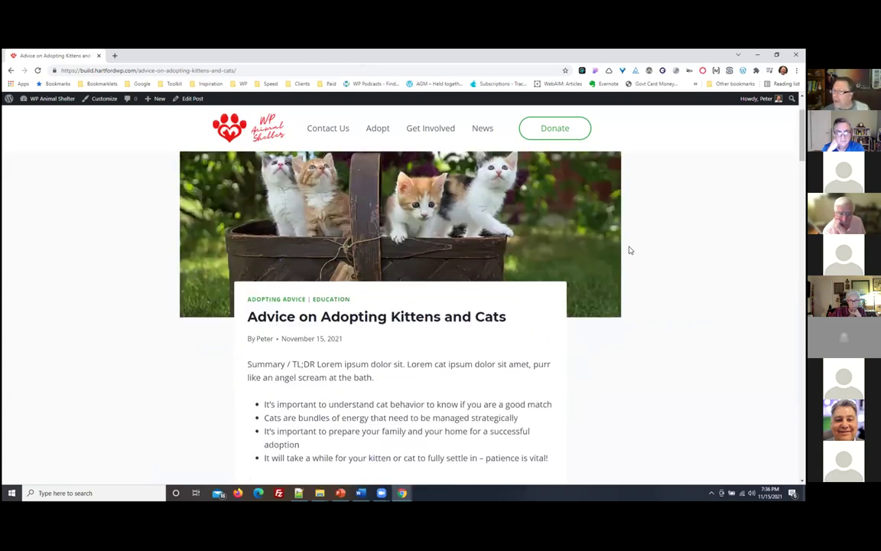
pyautogui.rightClick(573, 325)
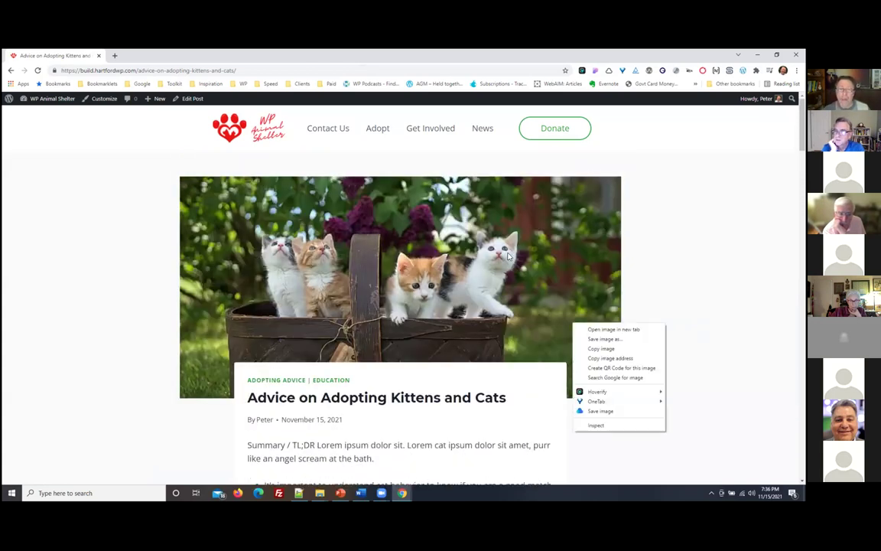
pyautogui.click(713, 202)
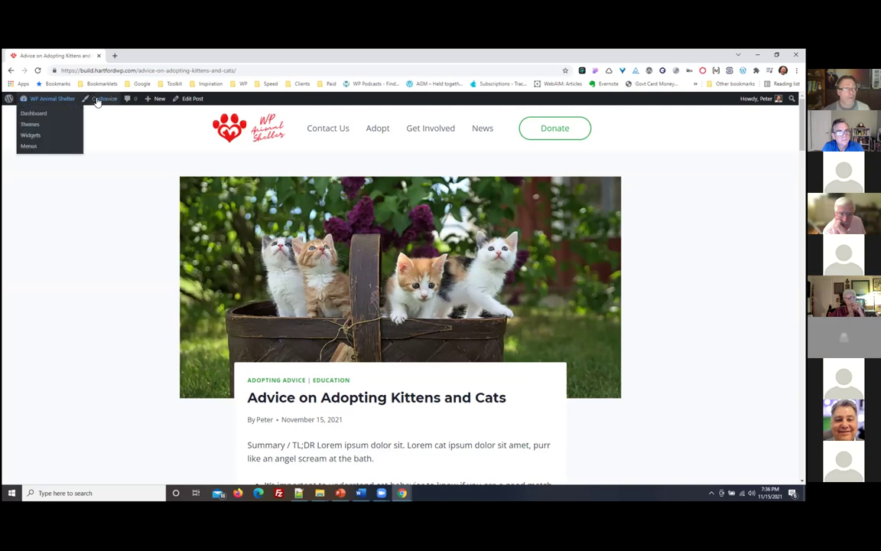
pyautogui.click(46, 100)
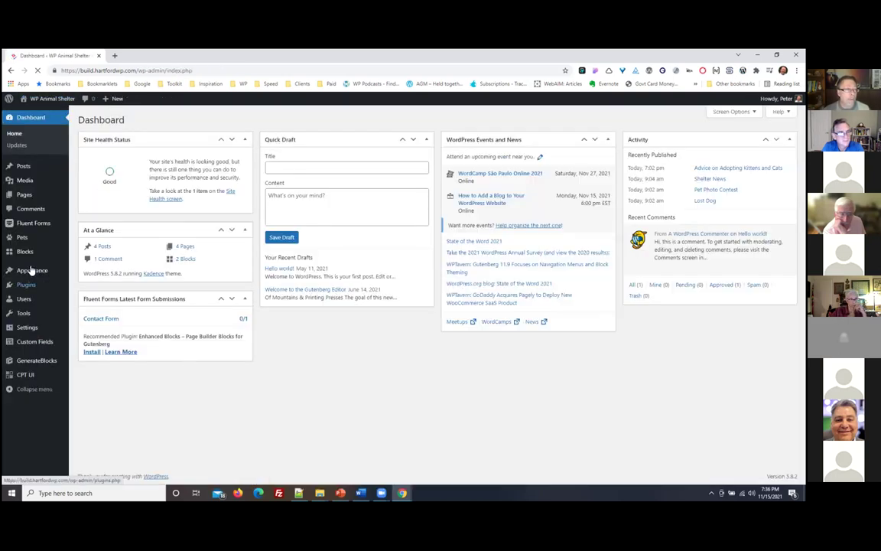
pyautogui.moveTo(35, 270)
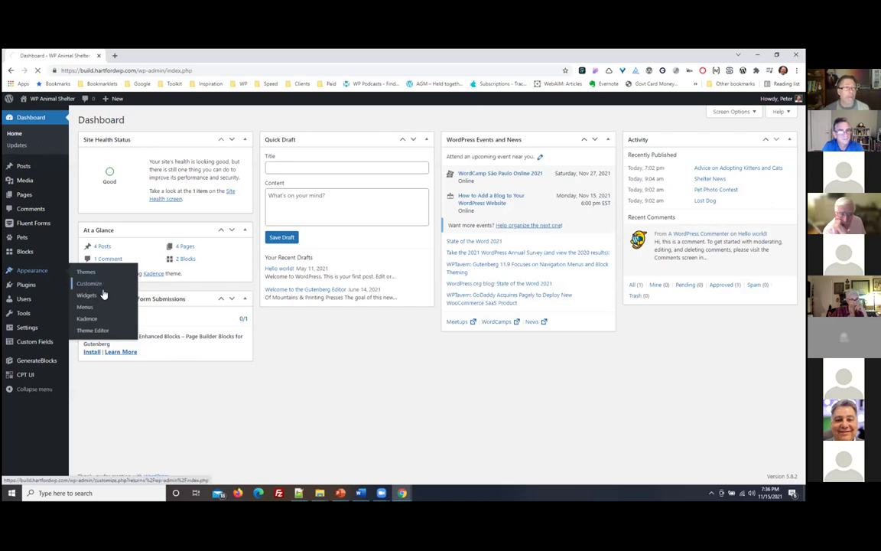
pyautogui.click(103, 291)
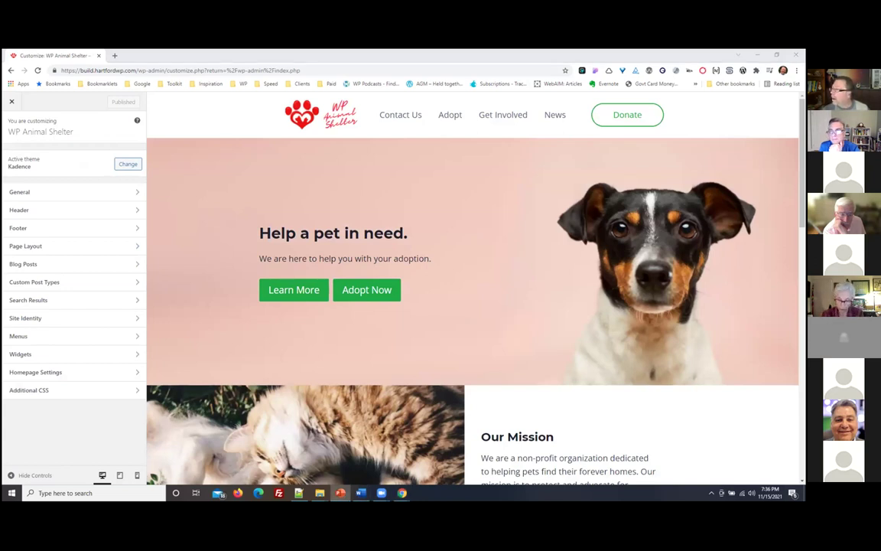
pyautogui.hotkey('alt', 'Tab')
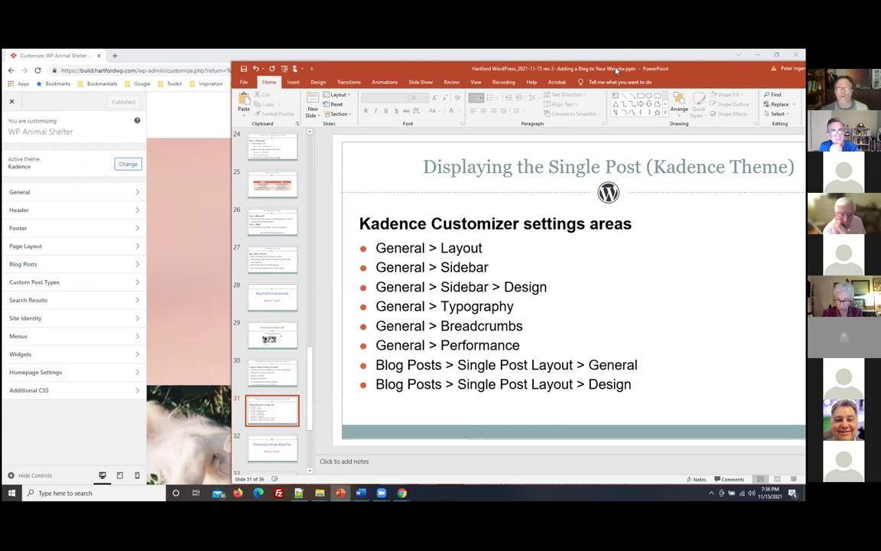
pyautogui.hotkey('alt', 'Tab')
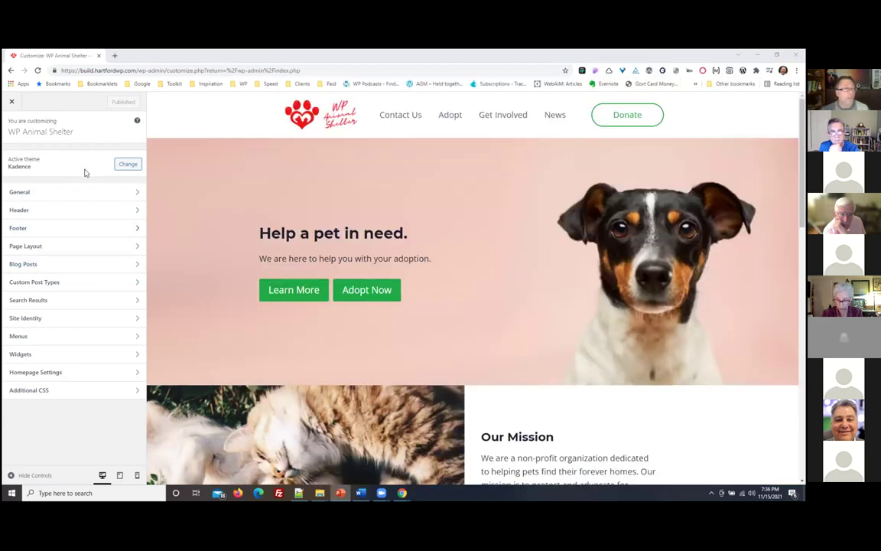
pyautogui.click(49, 193)
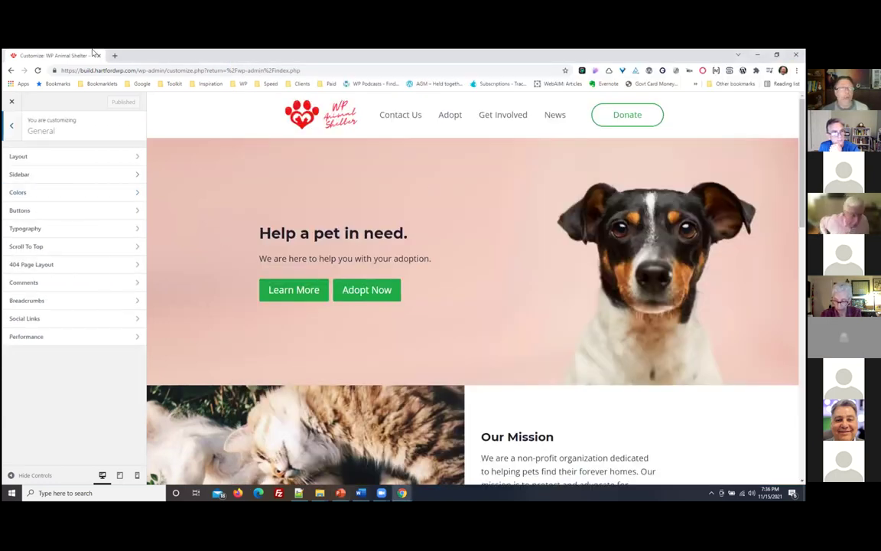
pyautogui.click(11, 70)
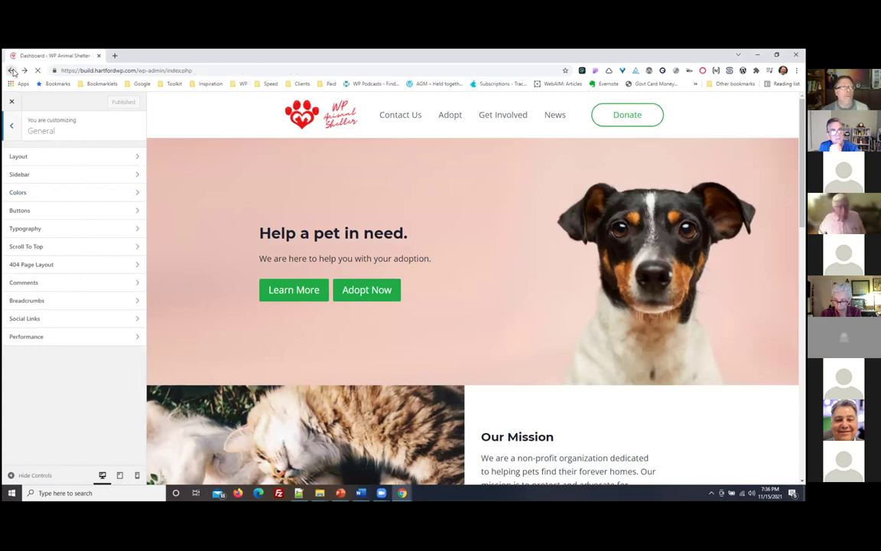
pyautogui.click(12, 70)
pyautogui.click(12, 70)
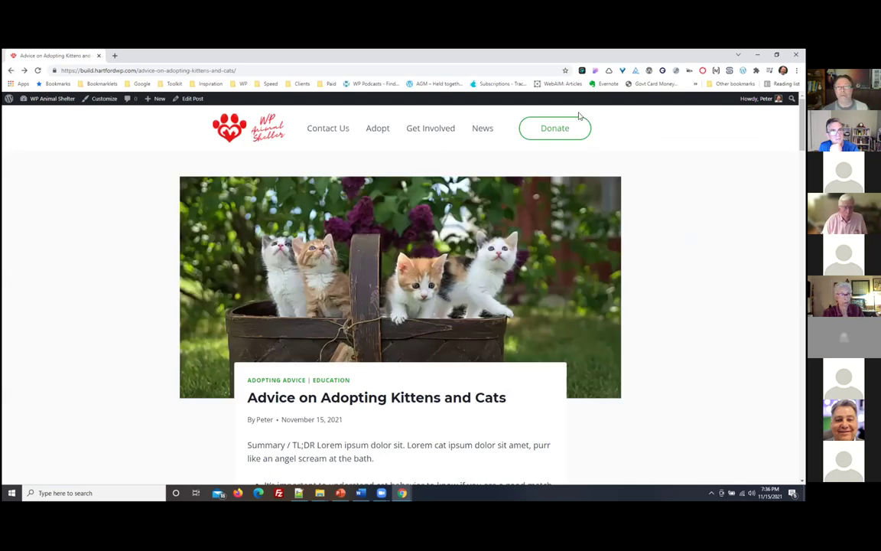
# Open the Customizer from the published cat adoption post and go to the General Layout settings
pyautogui.click(102, 100)
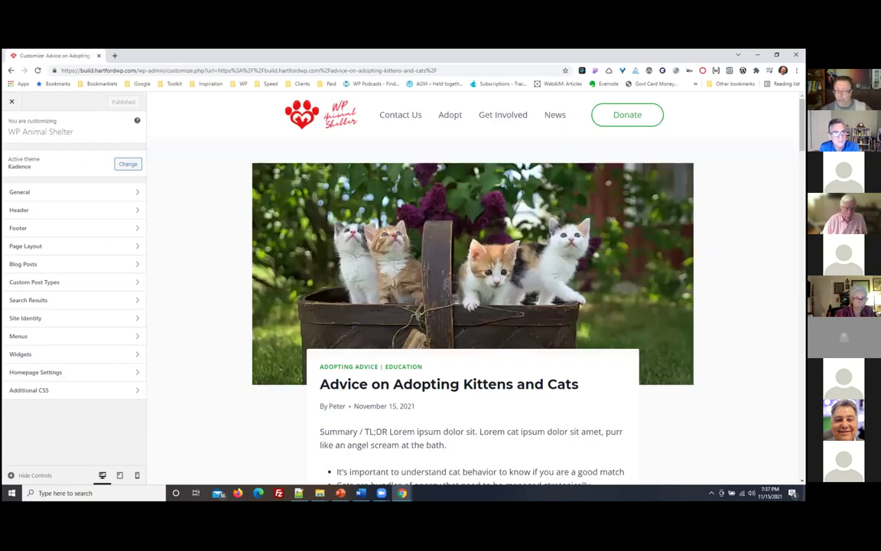
pyautogui.scroll(-3, 473, 306)
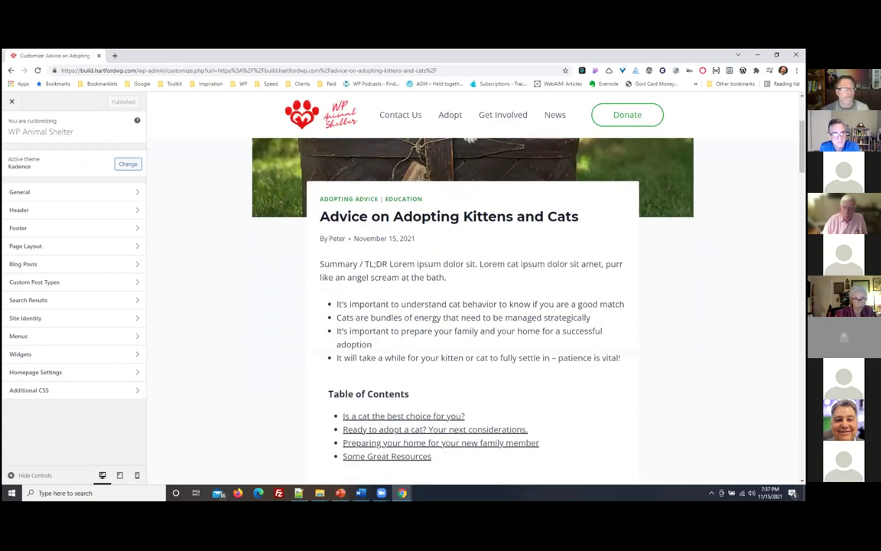
pyautogui.scroll(3, 170, 179)
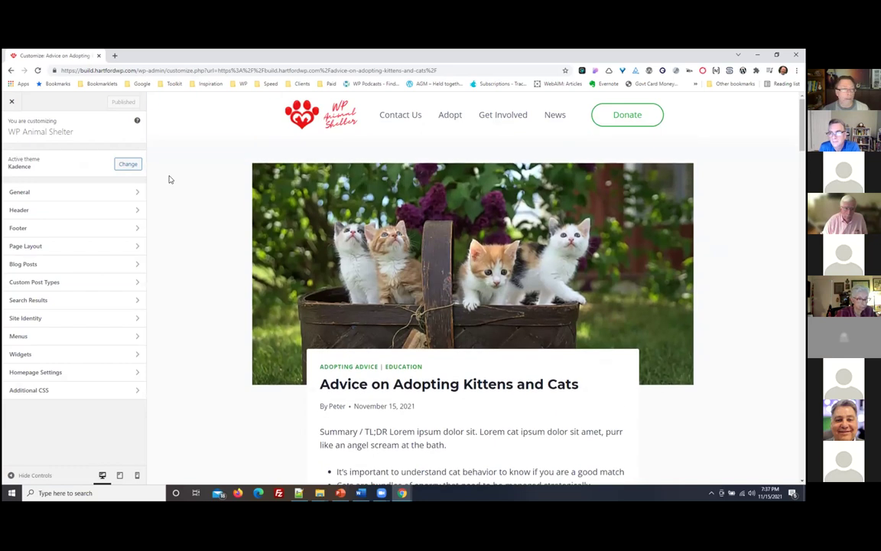
pyautogui.click(59, 192)
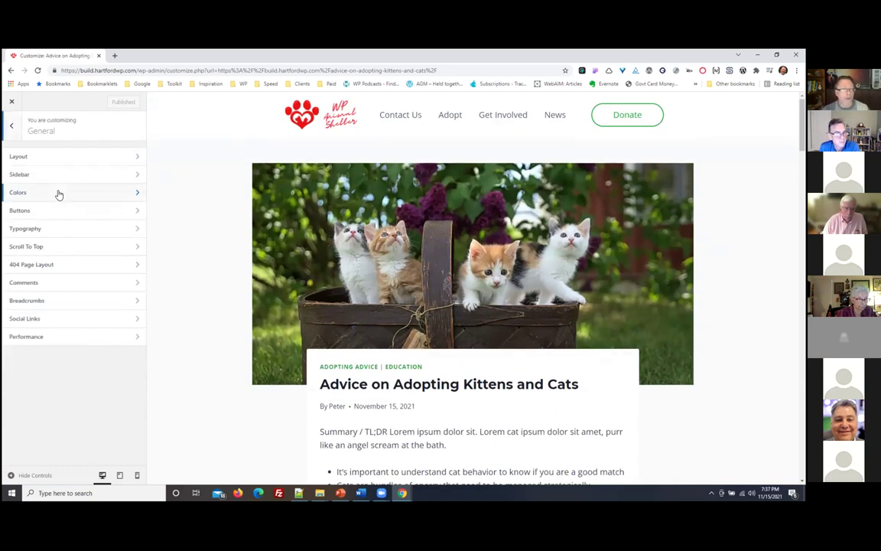
pyautogui.click(74, 156)
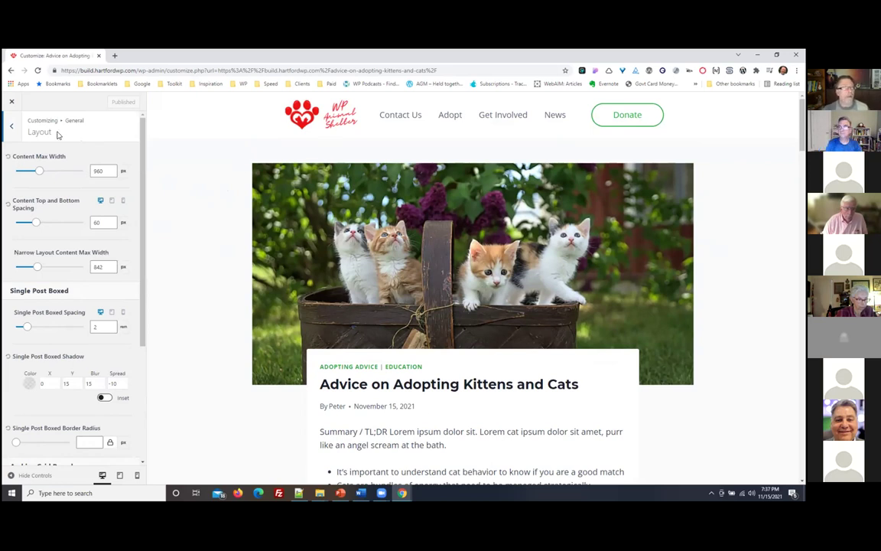
pyautogui.click(11, 126)
pyautogui.click(52, 155)
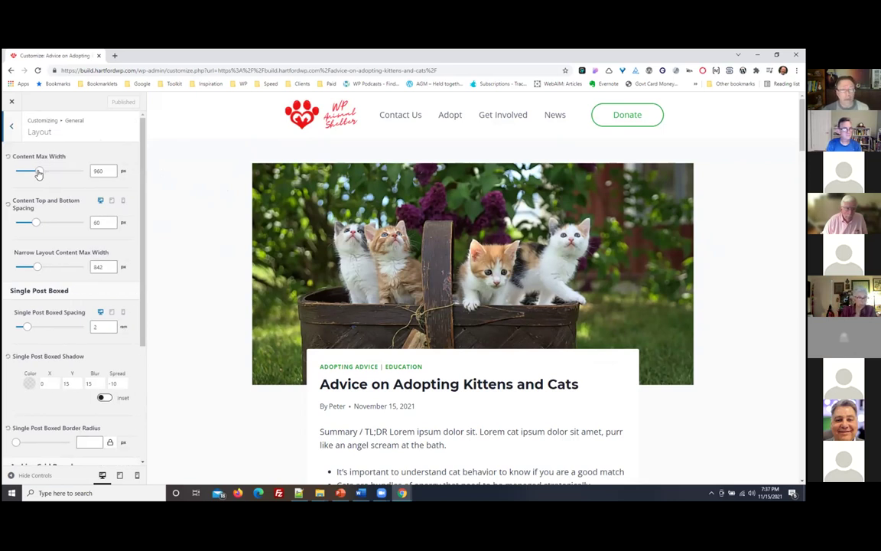
# Try a Content Max Width of 954 px and set it back to 960 px
pyautogui.moveTo(39, 172); pyautogui.dragTo(39, 172)
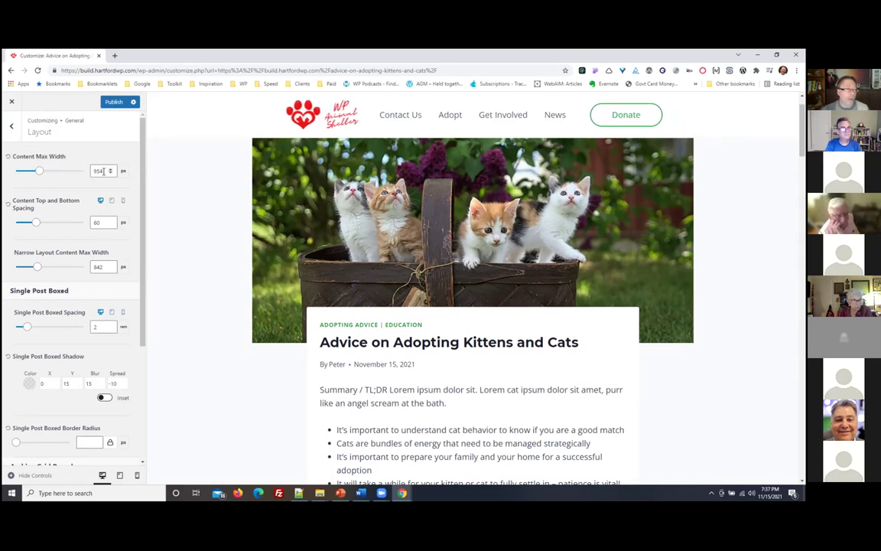
pyautogui.click(109, 168)
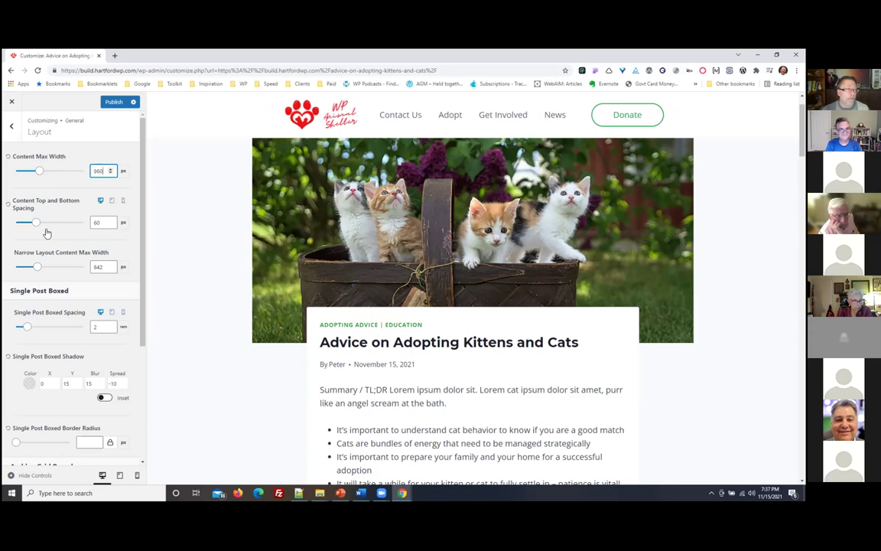
# Set the Narrow Layout Content Max Width to 909 px
pyautogui.scroll(-1, 57, 305)
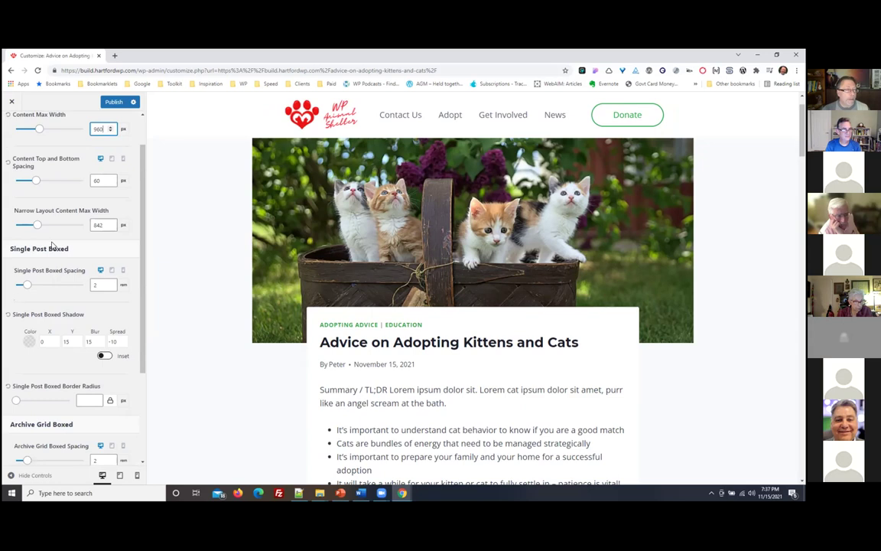
pyautogui.moveTo(38, 227)
pyautogui.mouseDown()
pyautogui.moveTo(55, 228)
pyautogui.moveTo(41, 230)
pyautogui.mouseUp()
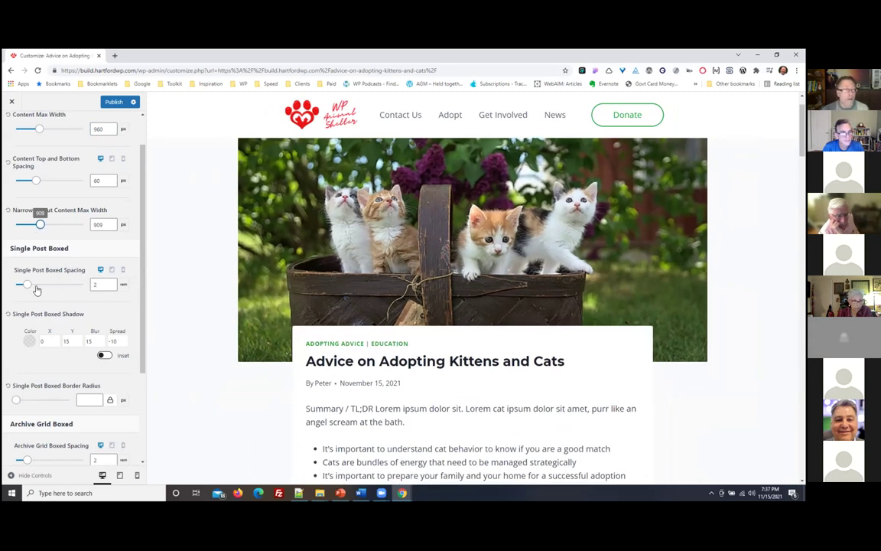
# Try a slightly larger Single Post Boxed Spacing and set it back to 2 rem
pyautogui.scroll(-1, 42, 277)
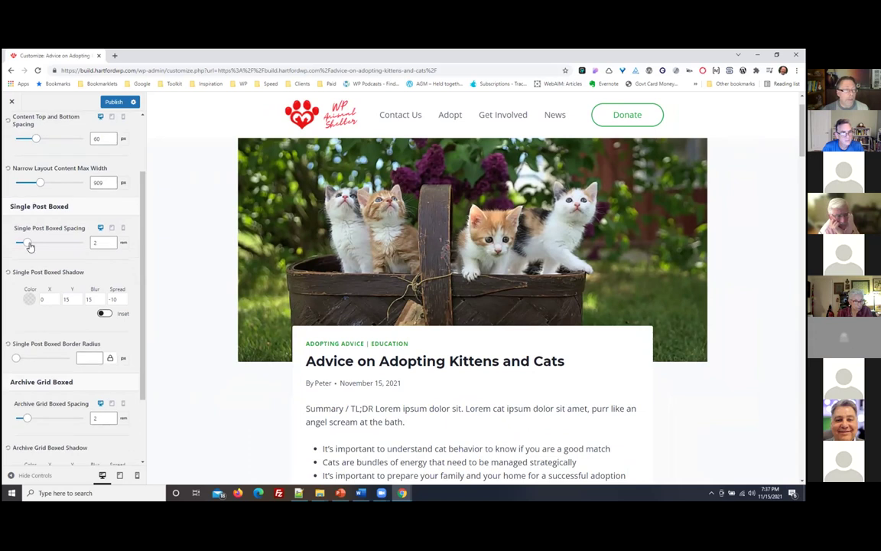
pyautogui.moveTo(27, 244)
pyautogui.mouseDown()
pyautogui.moveTo(60, 246)
pyautogui.moveTo(29, 250)
pyautogui.mouseUp()
pyautogui.doubleClick(106, 242)
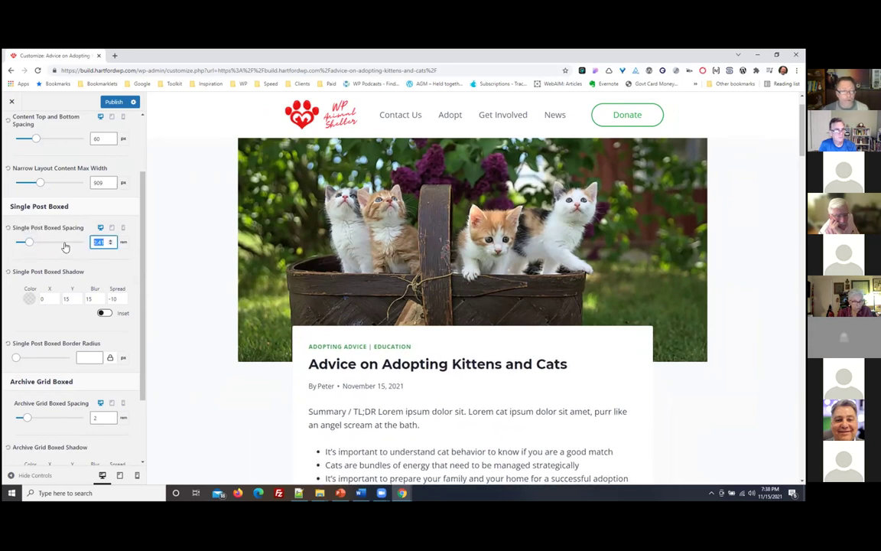
pyautogui.write('2')
# Look through the boxed layout settings and set the Single Post Boxed Border Radius to 0 px
pyautogui.scroll(-1, 66, 264)
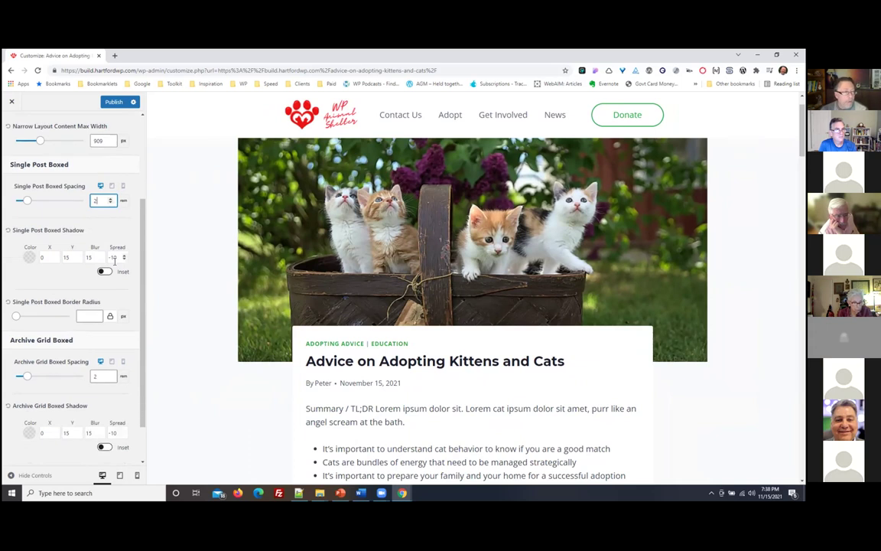
pyautogui.scroll(-1, 57, 230)
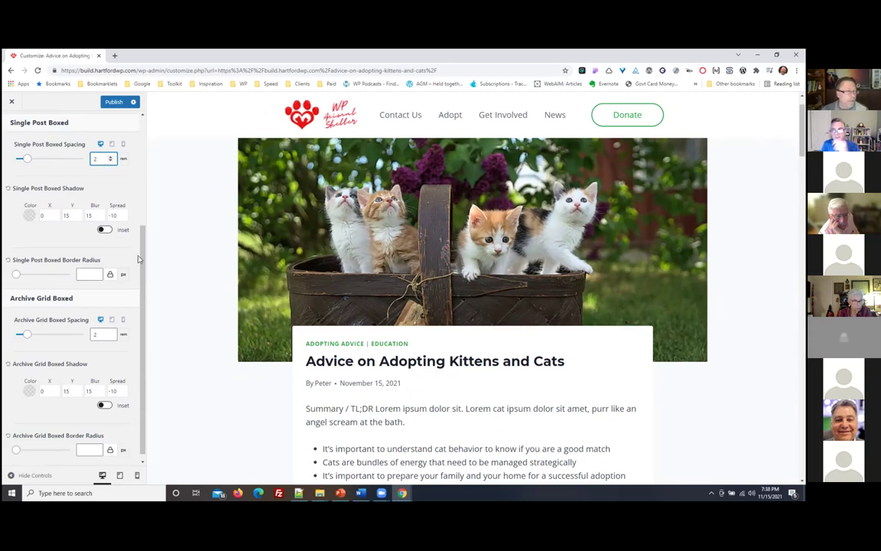
pyautogui.scroll(2, 25, 187)
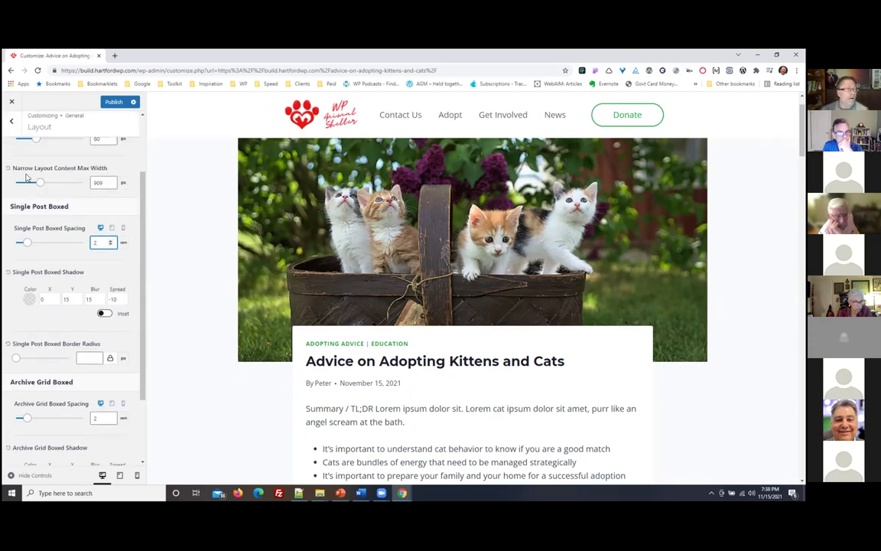
pyautogui.scroll(-1, 69, 240)
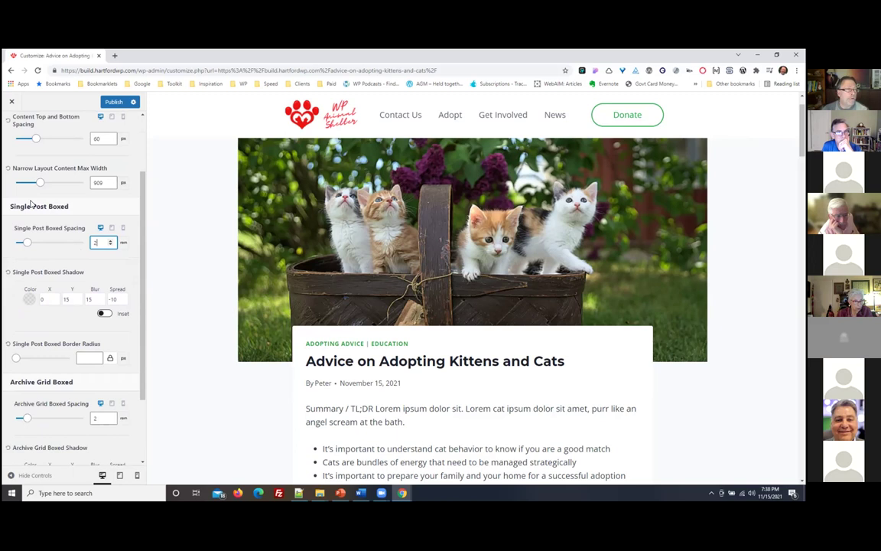
pyautogui.moveTo(49, 207); pyautogui.dragTo(12, 205)
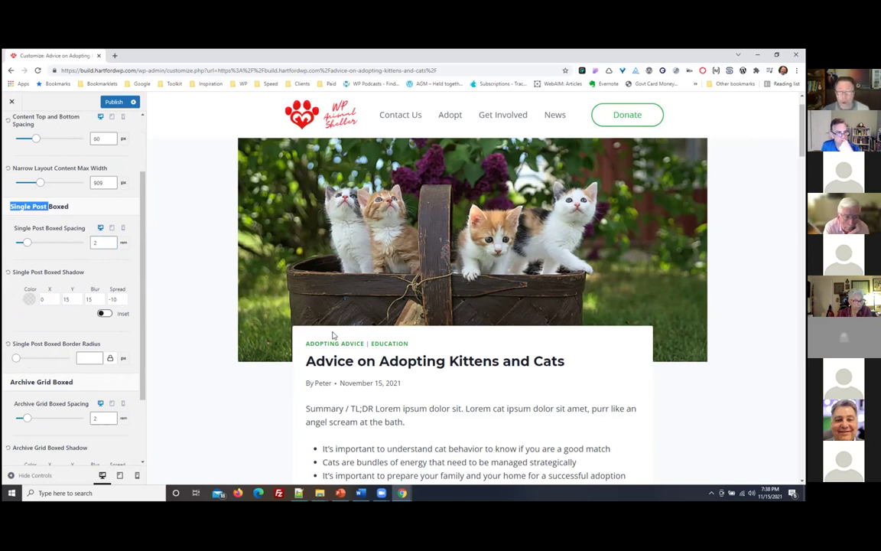
pyautogui.moveTo(17, 358)
pyautogui.mouseDown()
pyautogui.moveTo(64, 357)
pyautogui.moveTo(13, 365)
pyautogui.mouseUp()
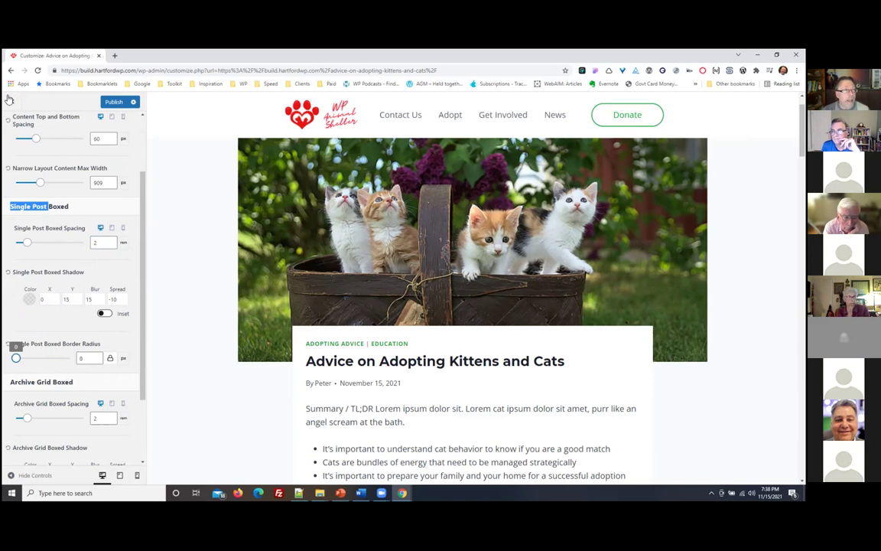
# Look at the General Sidebar settings for width, widget spacing and sticky behaviour
pyautogui.scroll(2, 10, 115)
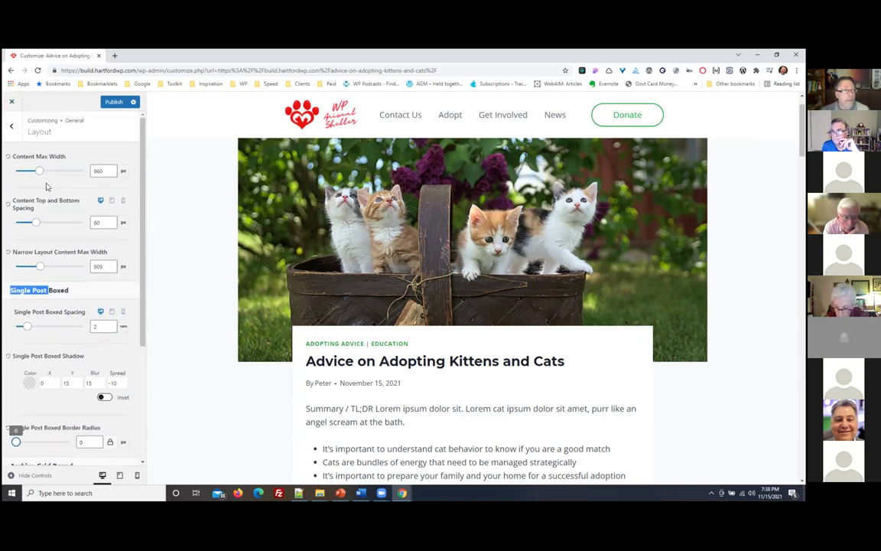
pyautogui.click(12, 129)
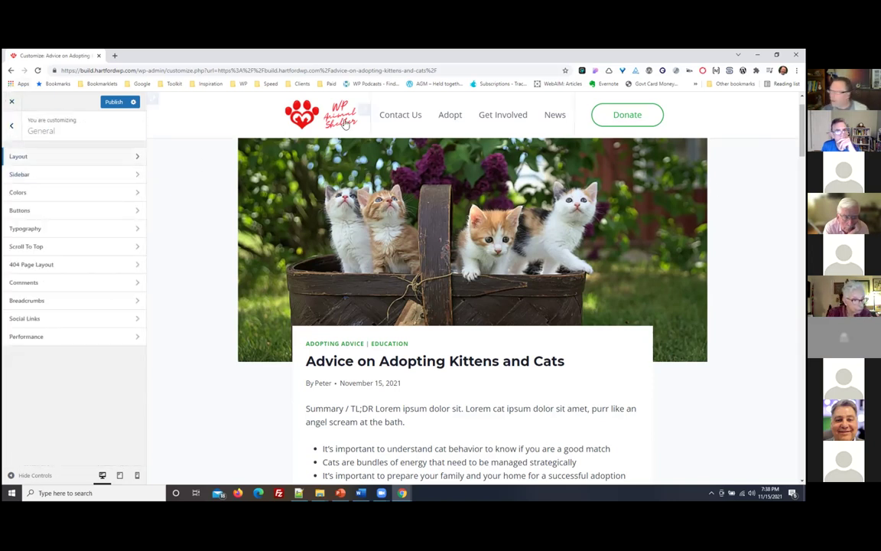
pyautogui.click(44, 174)
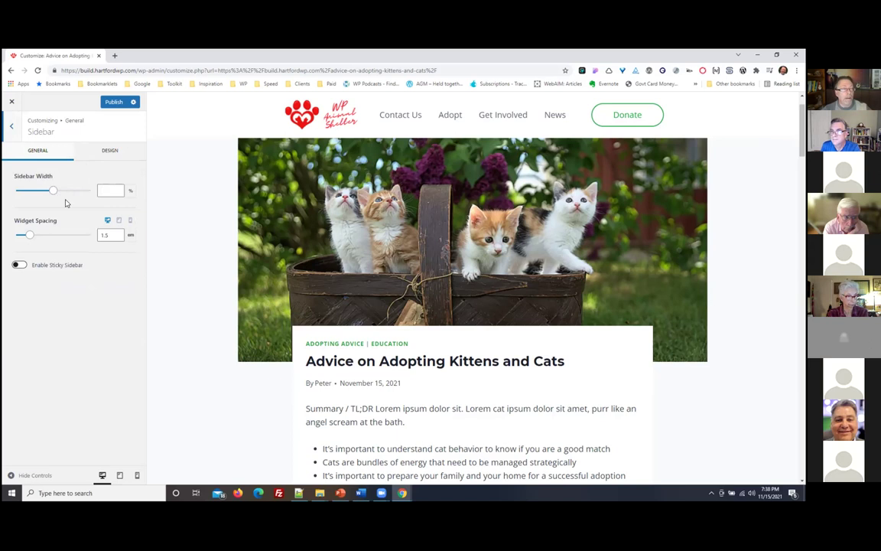
pyautogui.click(12, 124)
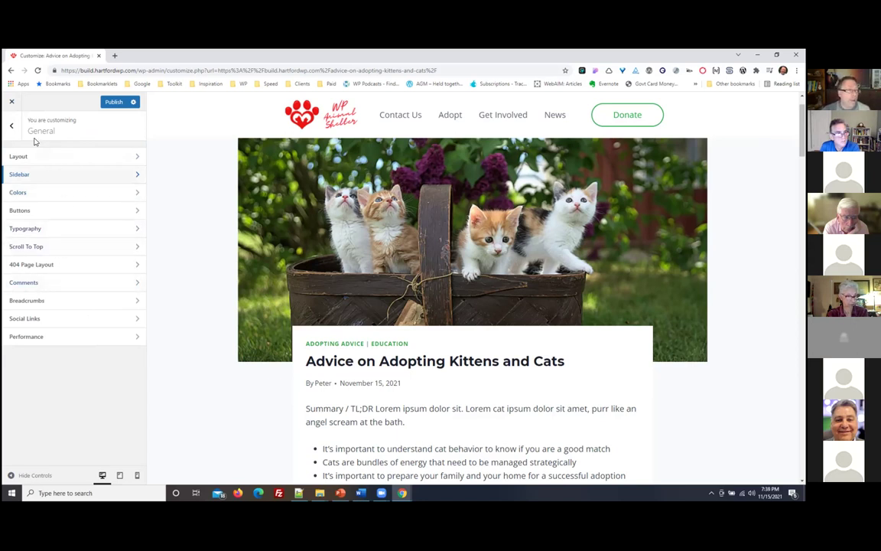
# Leave the General settings and open the Single Post Layout settings for Blog Posts
pyautogui.click(12, 124)
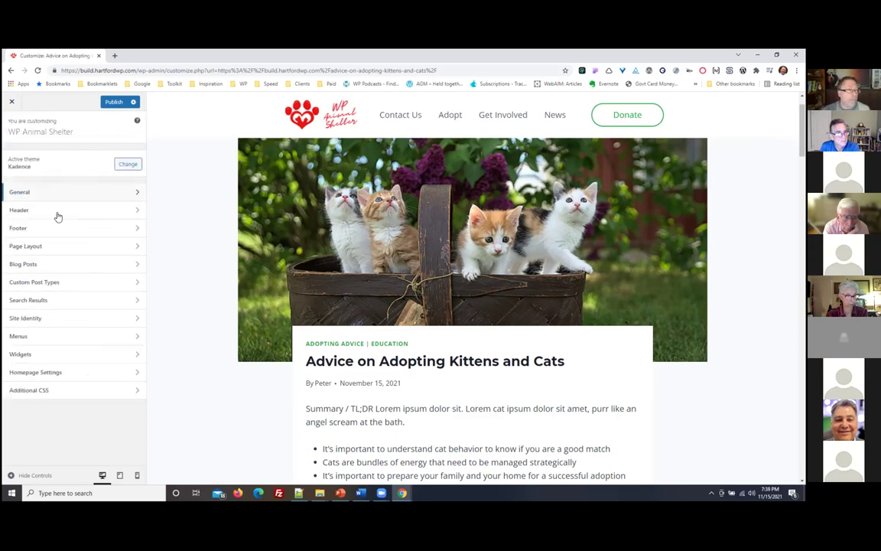
pyautogui.click(48, 266)
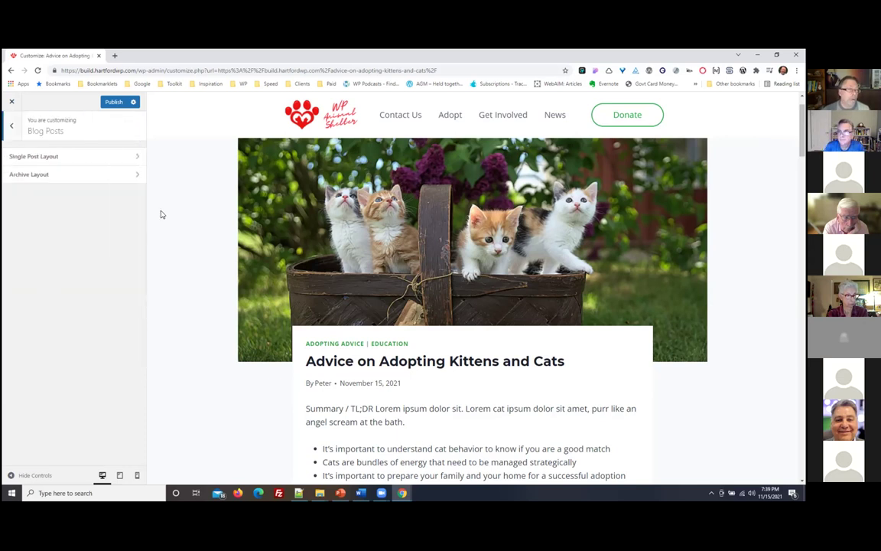
pyautogui.click(71, 158)
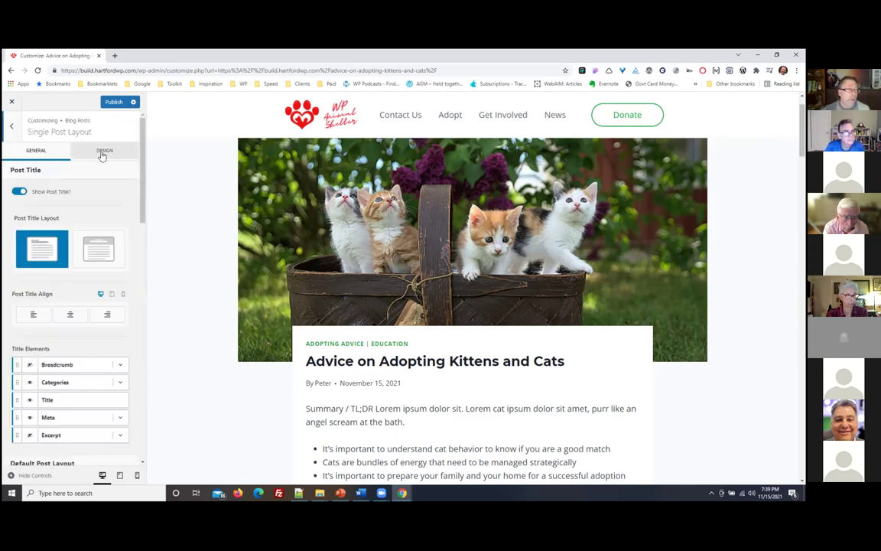
pyautogui.click(15, 126)
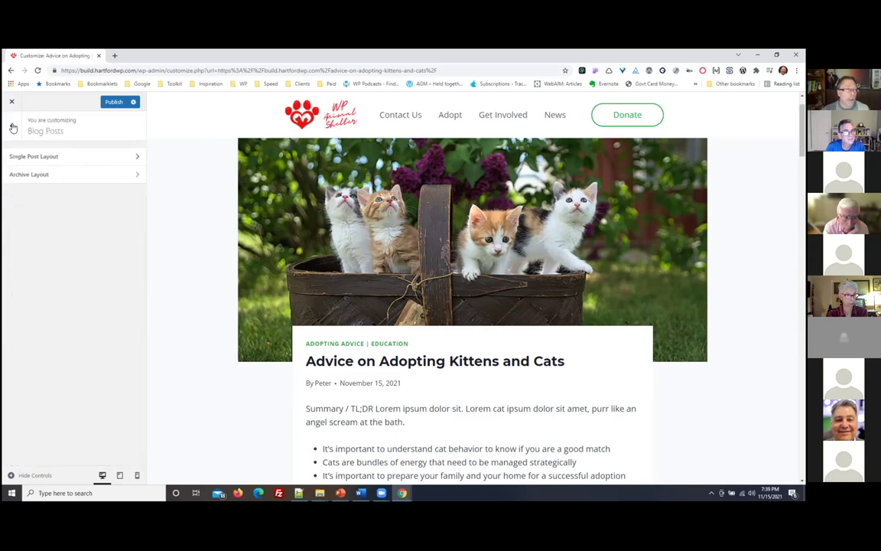
pyautogui.click(9, 126)
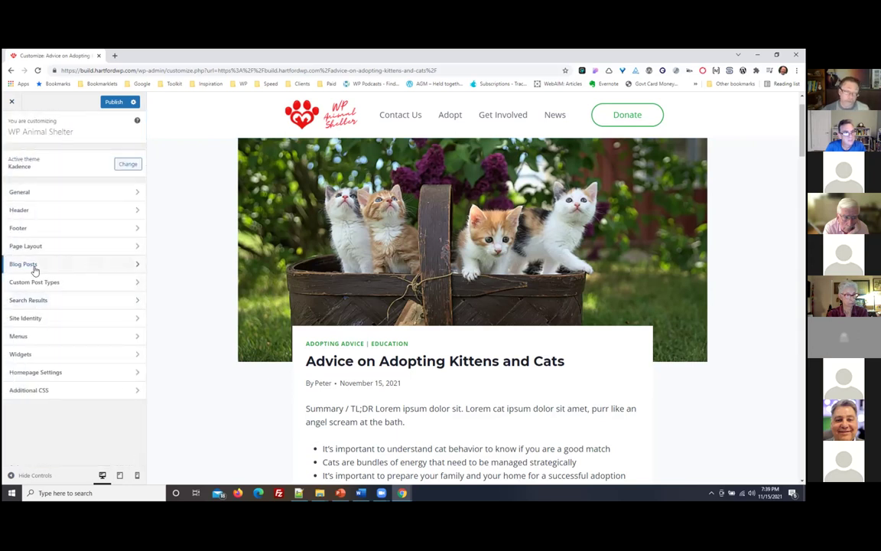
pyautogui.click(35, 268)
pyautogui.click(48, 159)
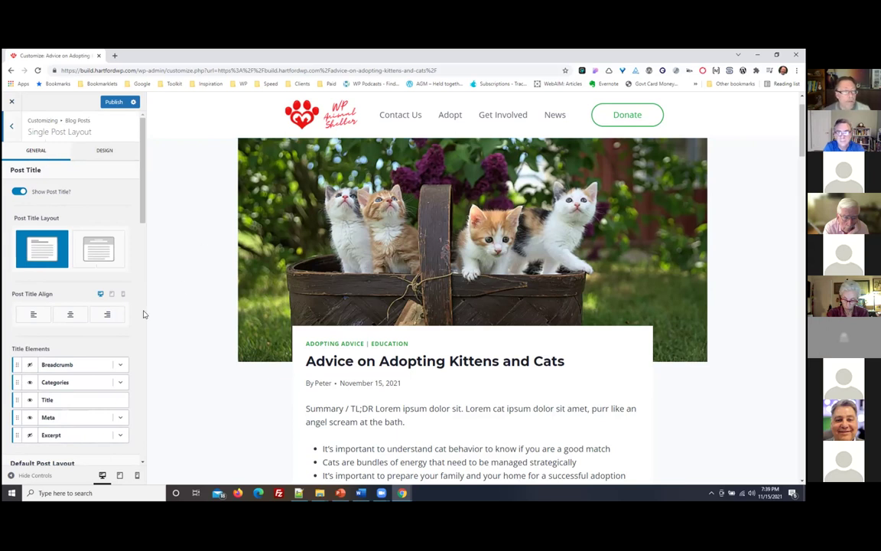
pyautogui.scroll(-2, 126, 290)
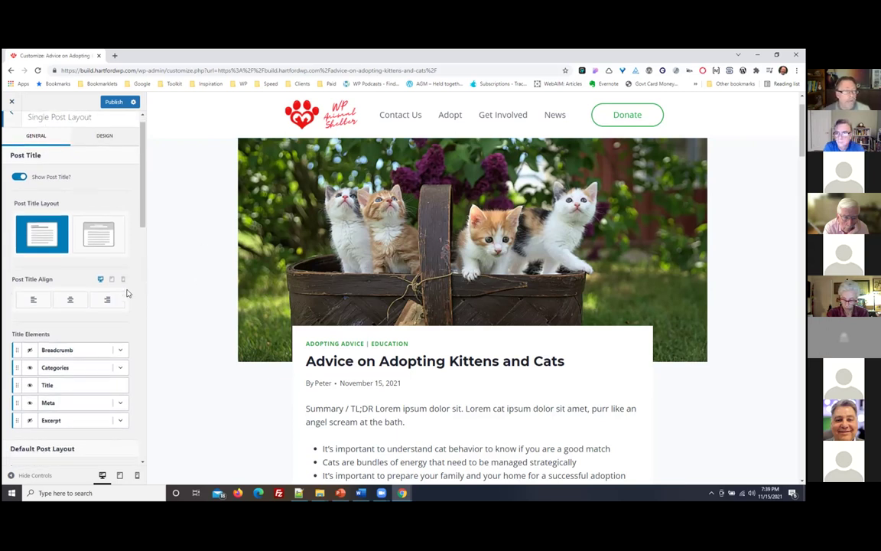
pyautogui.scroll(1, 142, 230)
pyautogui.scroll(1, 142, 231)
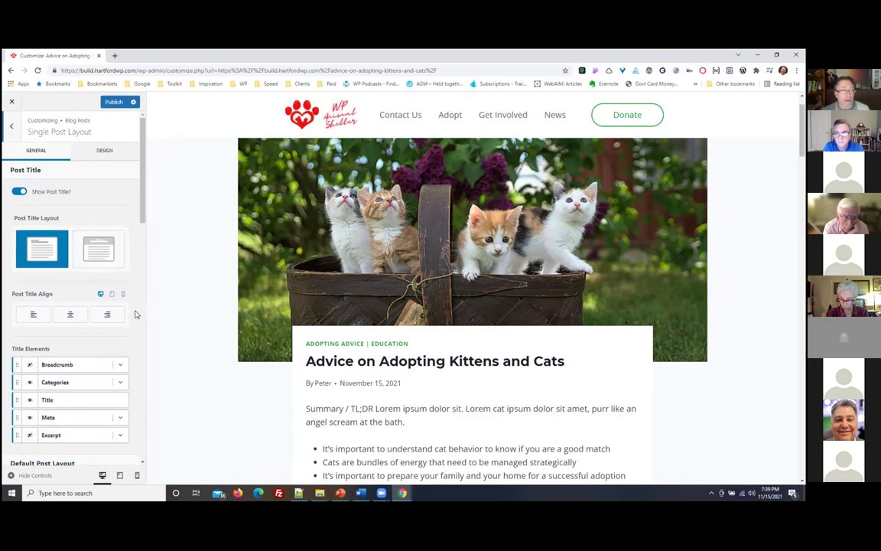
# Try the Post Title Layout that places the title above the content, check it in the preview, and restore the in-content title layout
pyautogui.click(99, 249)
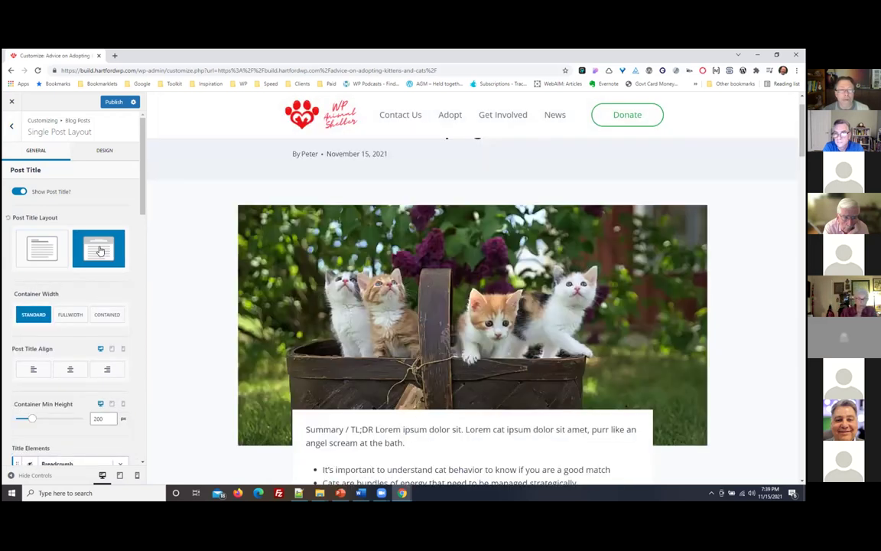
pyautogui.scroll(1, 494, 250)
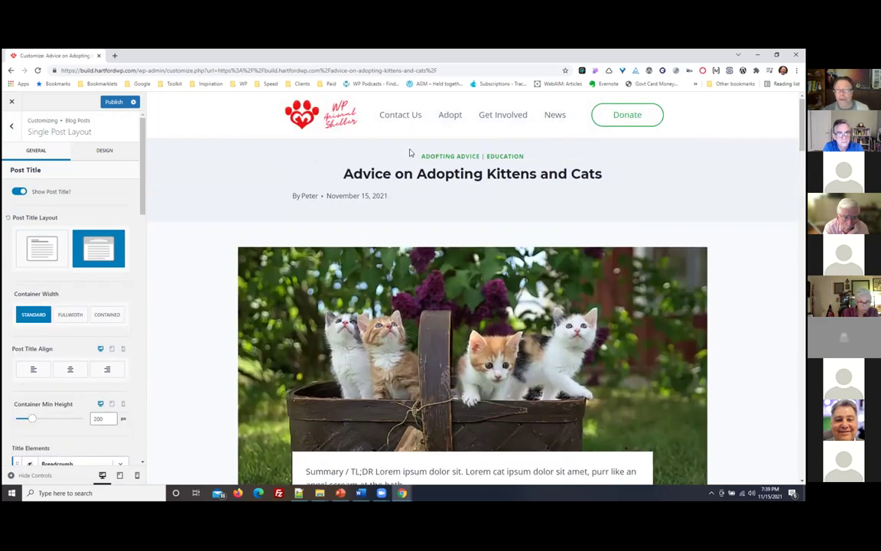
pyautogui.scroll(-3, 418, 339)
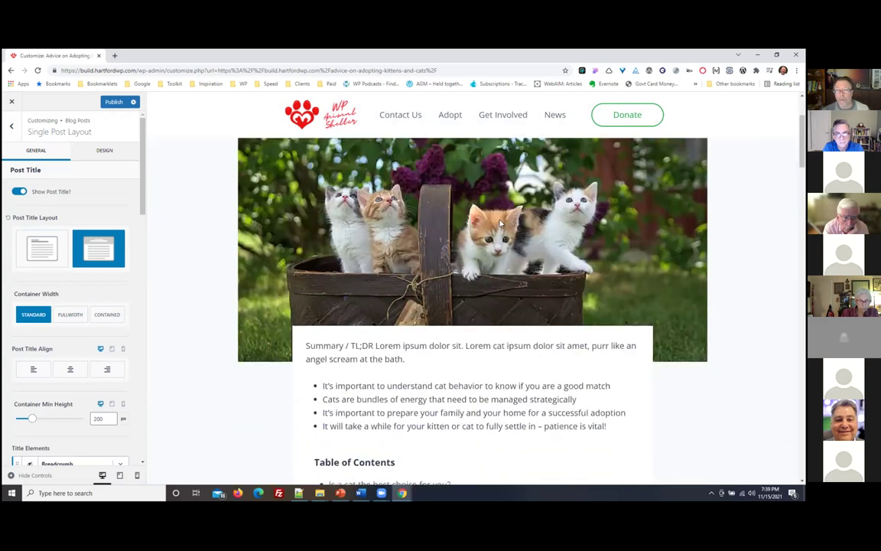
pyautogui.scroll(3, 559, 232)
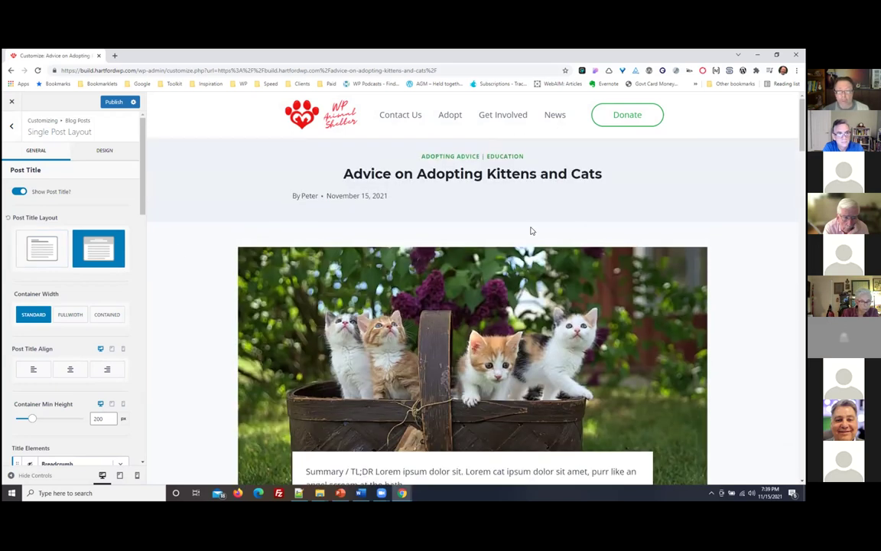
pyautogui.click(91, 254)
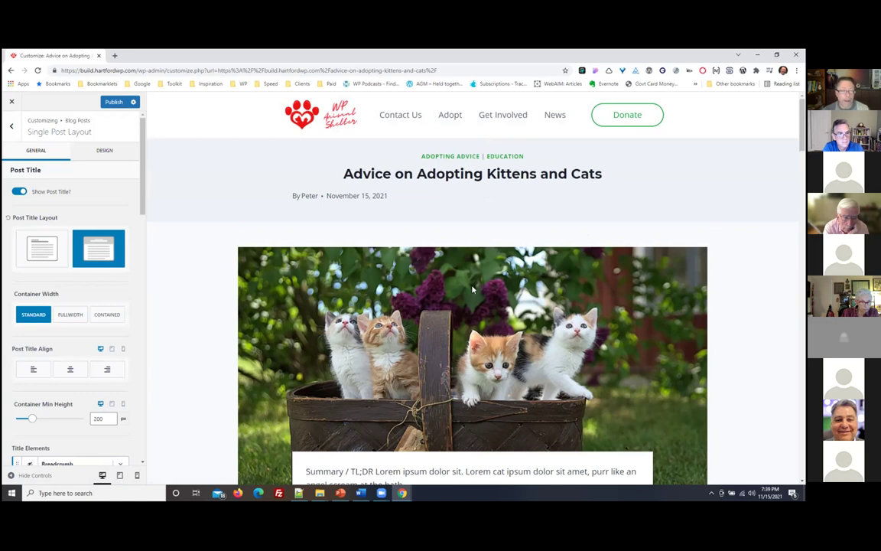
pyautogui.scroll(-1, 46, 229)
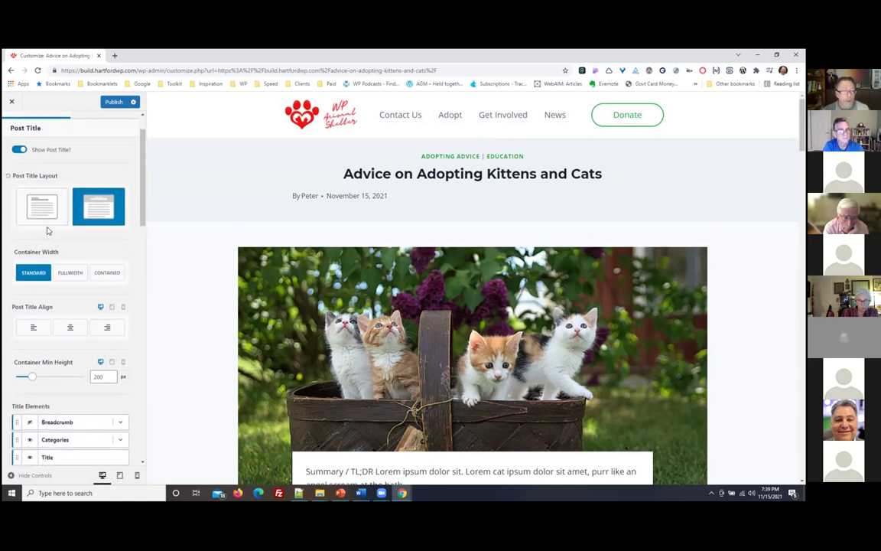
pyautogui.scroll(-2, 420, 387)
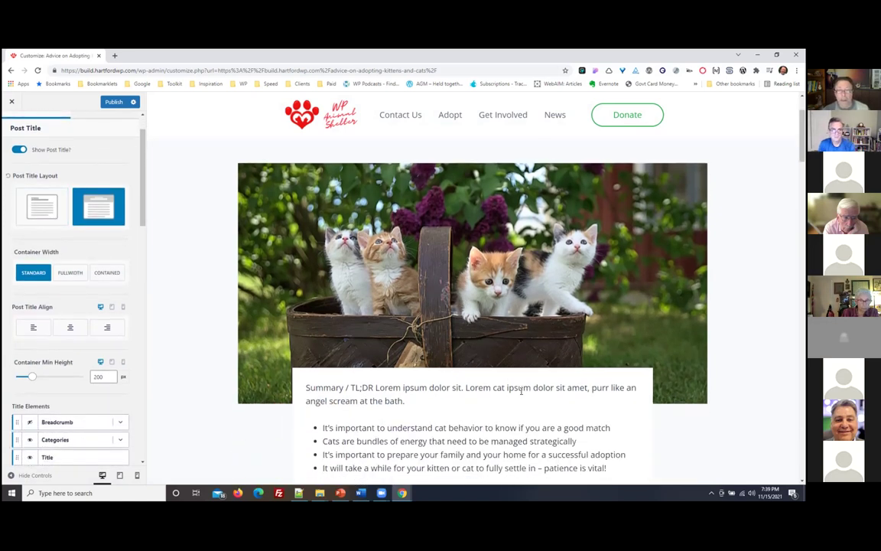
pyautogui.scroll(2, 397, 268)
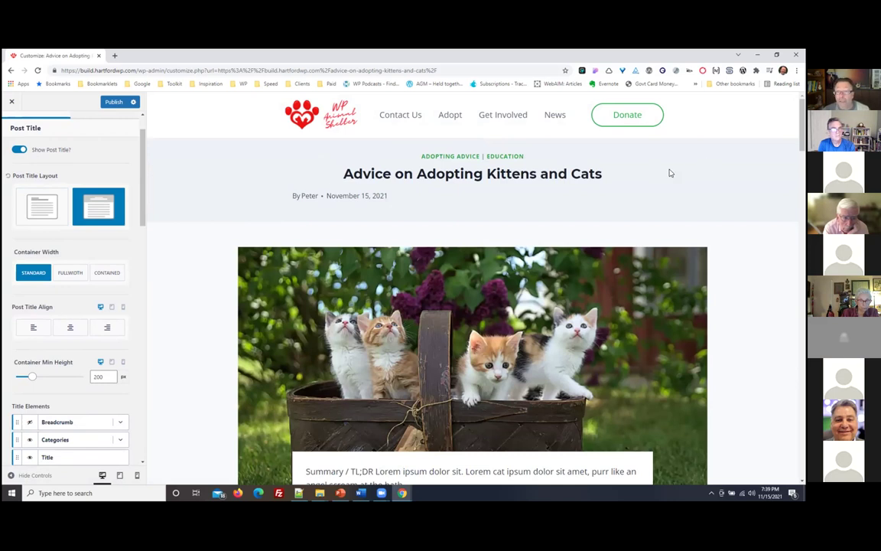
pyautogui.scroll(-4, 427, 161)
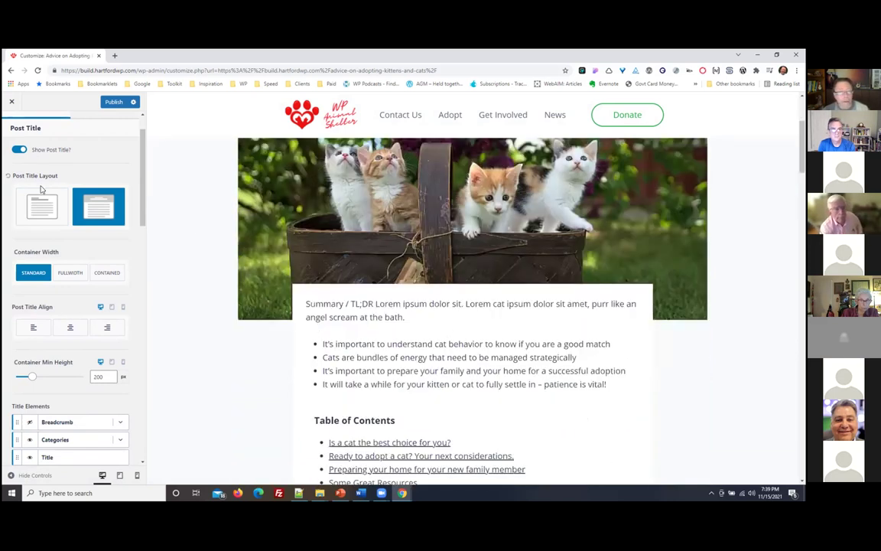
pyautogui.click(43, 208)
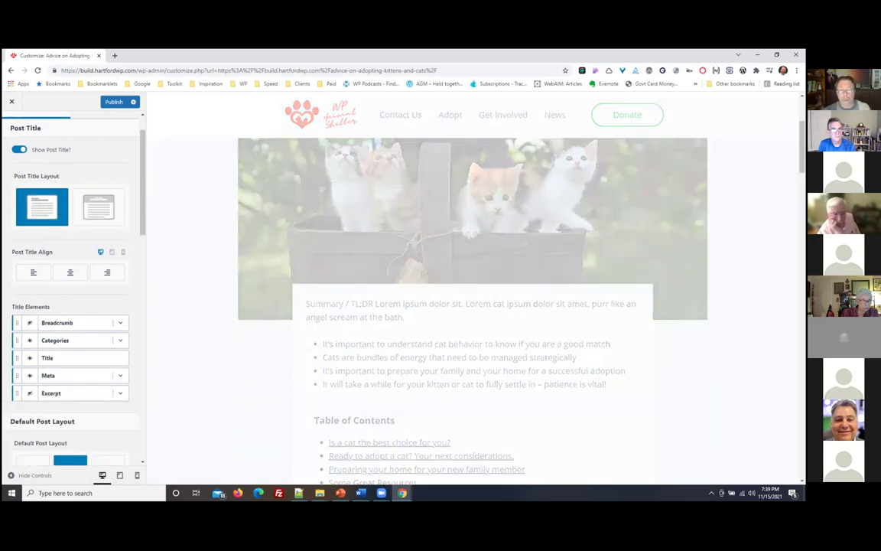
pyautogui.scroll(4, 551, 330)
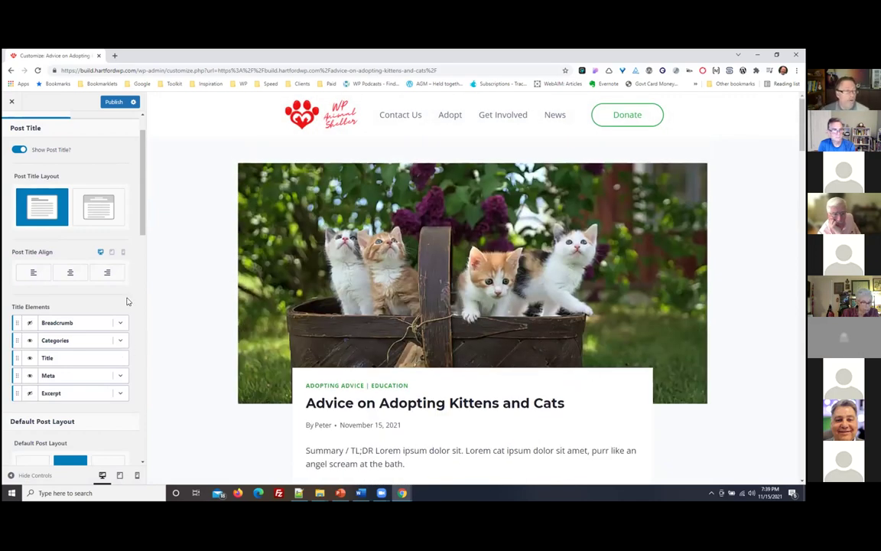
# Show the Breadcrumb title element on single posts and check its extra options
pyautogui.scroll(-1, 143, 311)
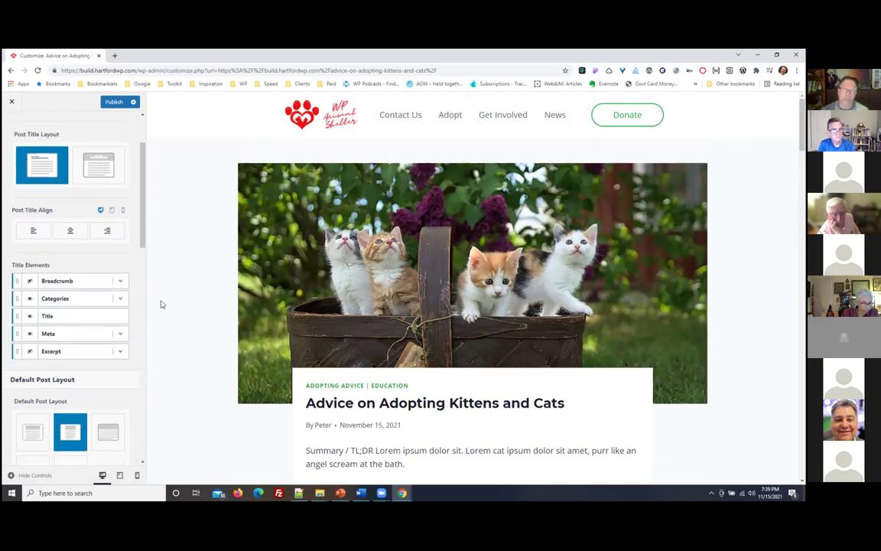
pyautogui.scroll(-1, 641, 222)
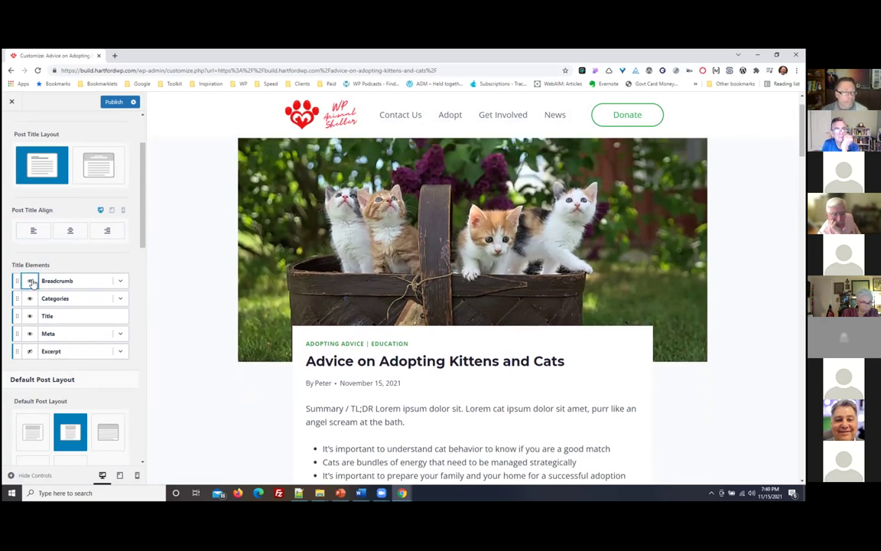
pyautogui.click(30, 281)
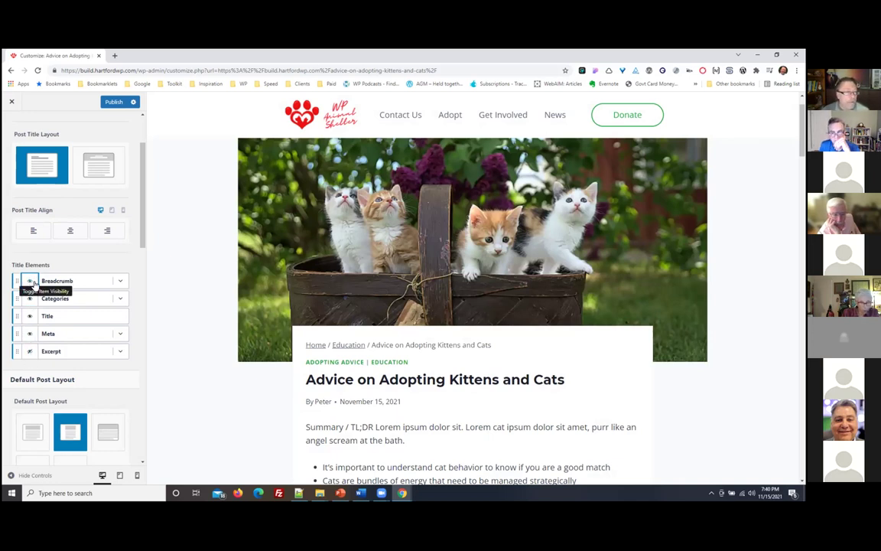
pyautogui.click(119, 282)
pyautogui.click(120, 282)
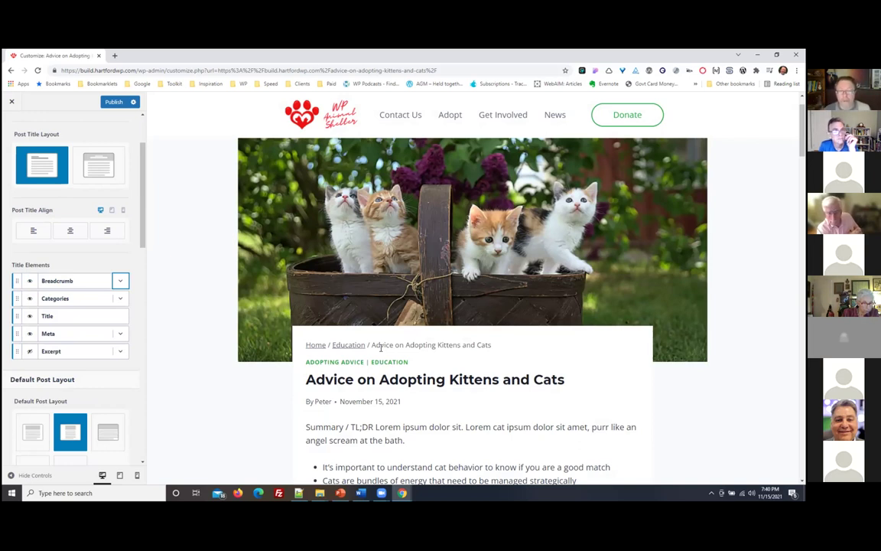
# Hide the Breadcrumb title element on single posts and check the post header in the preview
pyautogui.moveTo(373, 345); pyautogui.dragTo(492, 346)
pyautogui.click(518, 358)
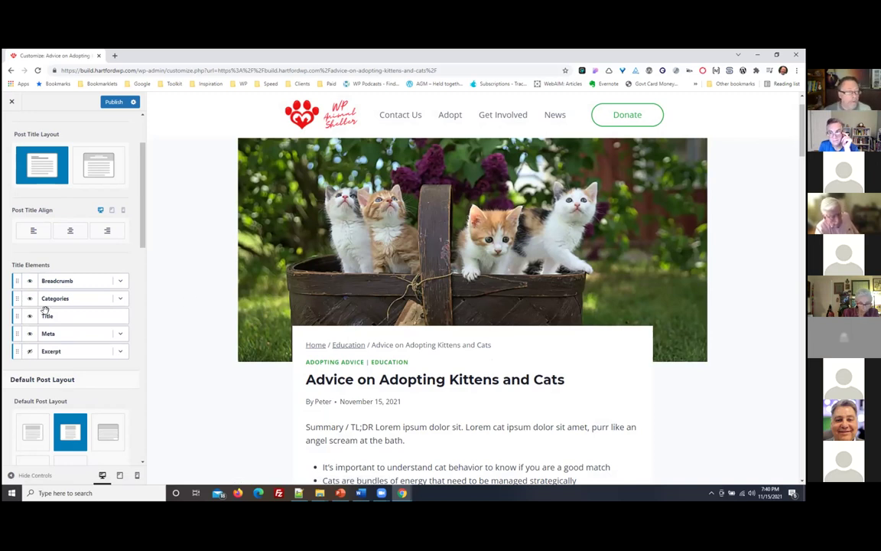
pyautogui.click(30, 281)
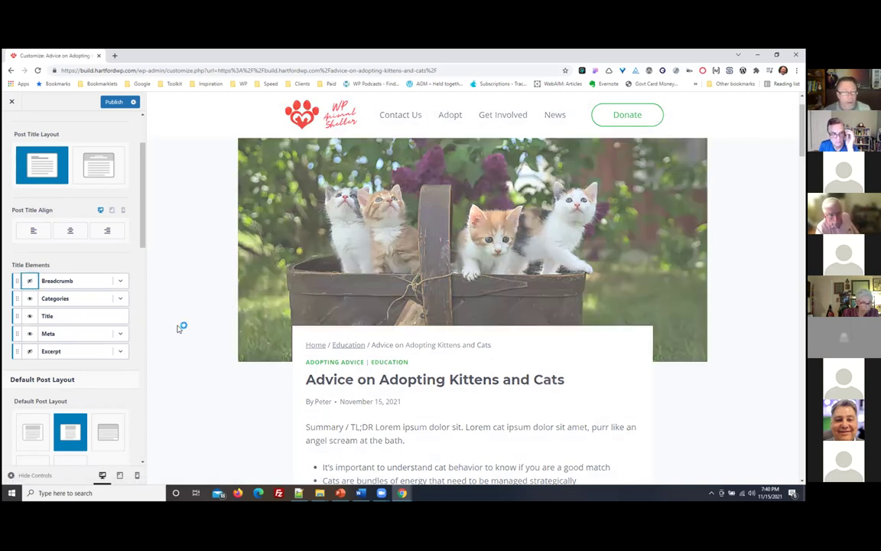
pyautogui.scroll(-1, 688, 334)
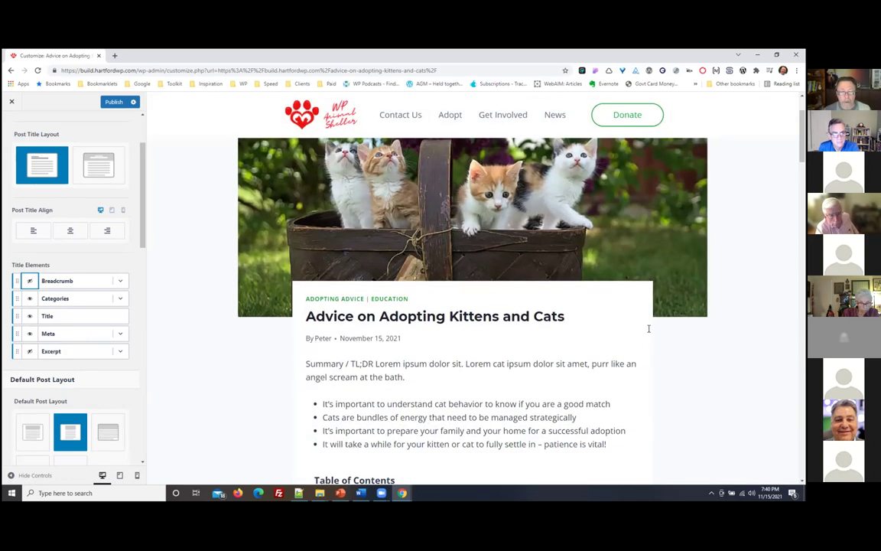
# Try hiding the Categories, Title and Meta title elements one at a time, showing each again after checking the preview
pyautogui.click(30, 299)
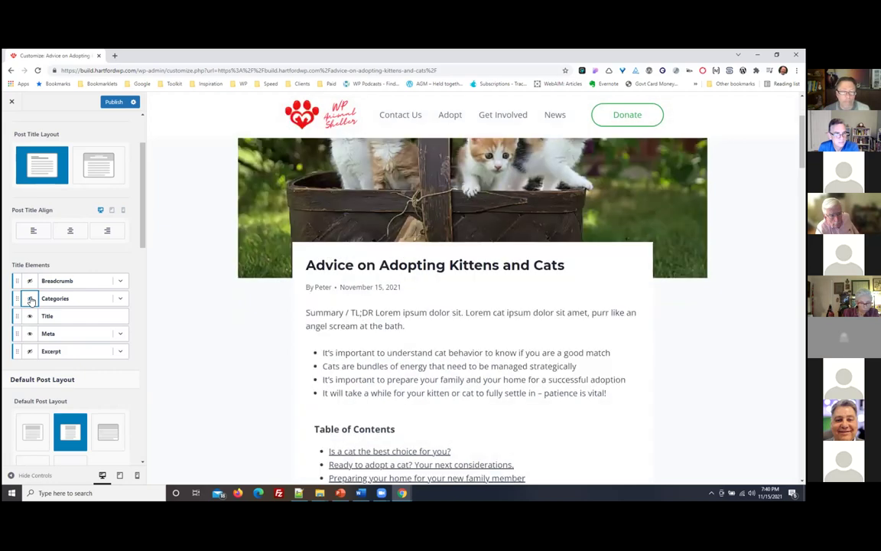
pyautogui.click(29, 299)
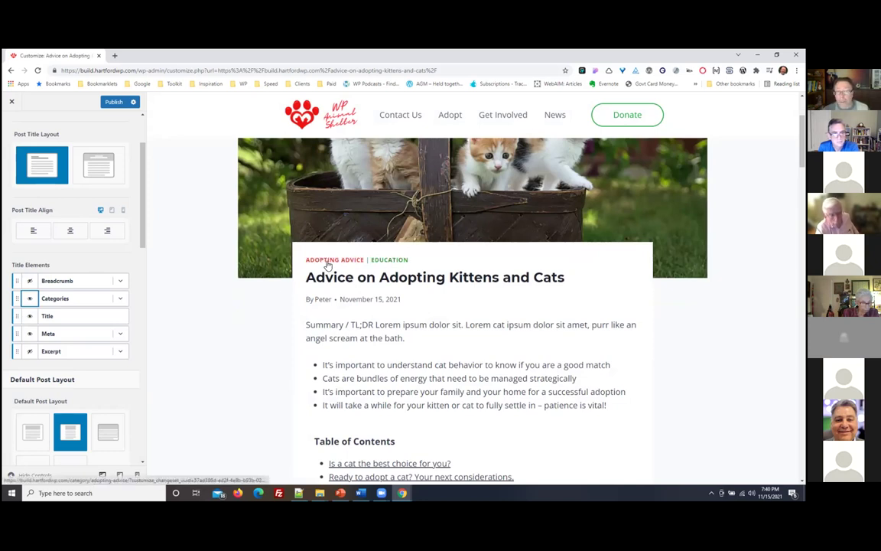
pyautogui.click(31, 299)
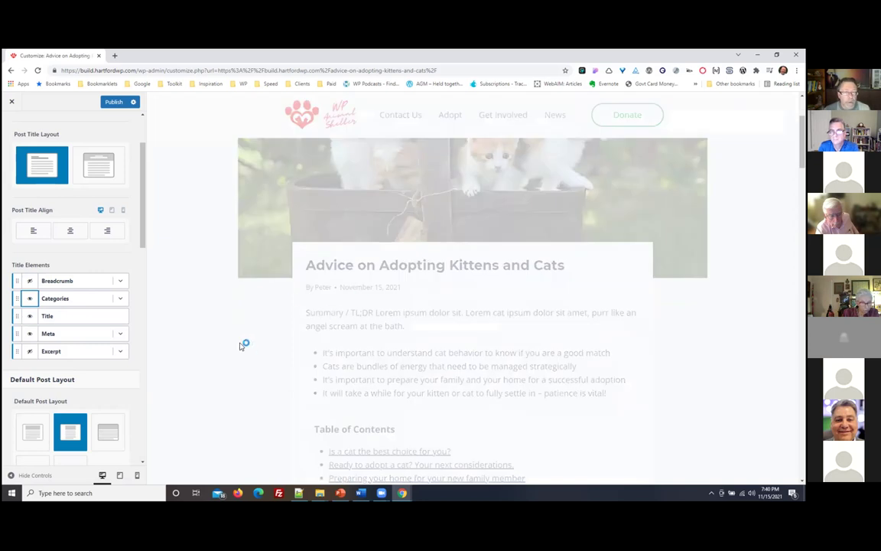
pyautogui.click(29, 316)
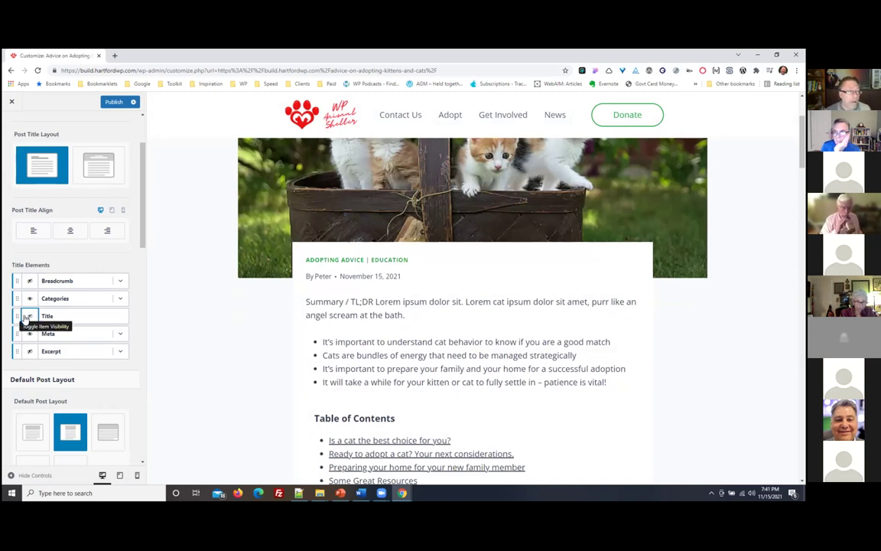
pyautogui.click(28, 316)
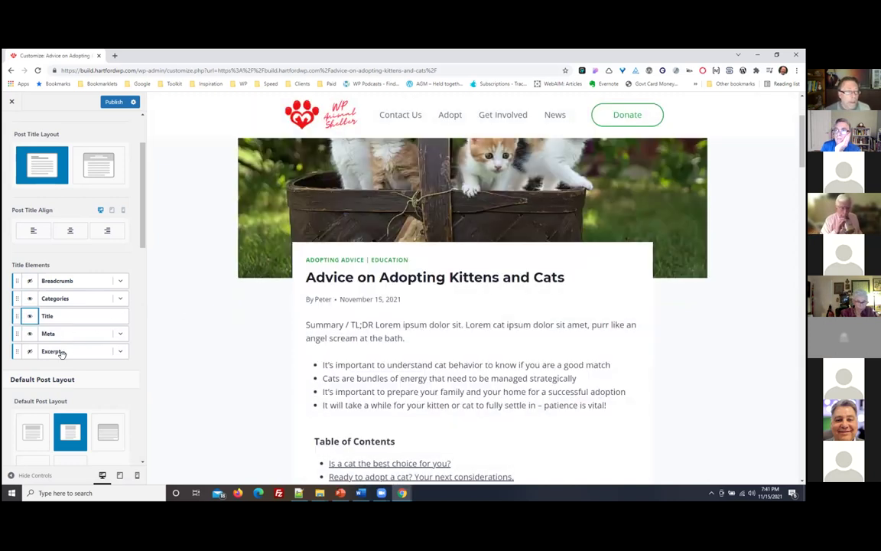
pyautogui.click(29, 333)
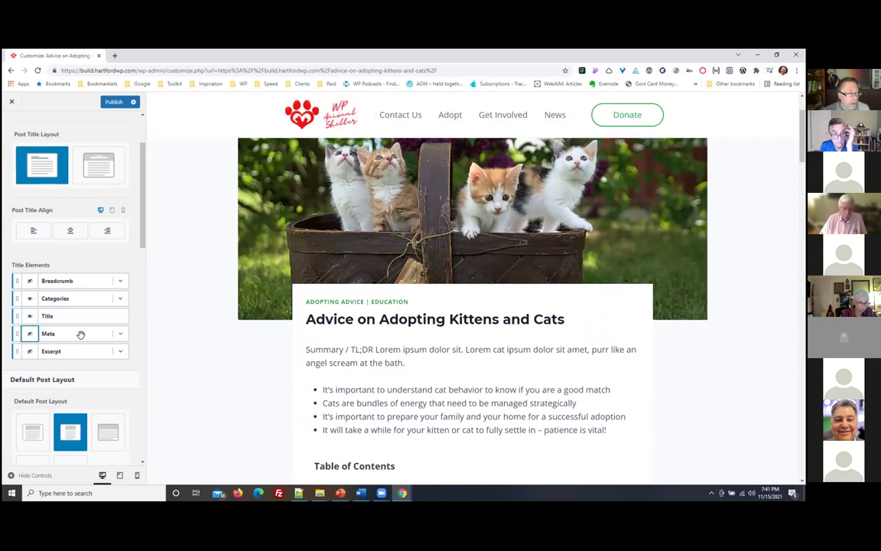
pyautogui.click(30, 335)
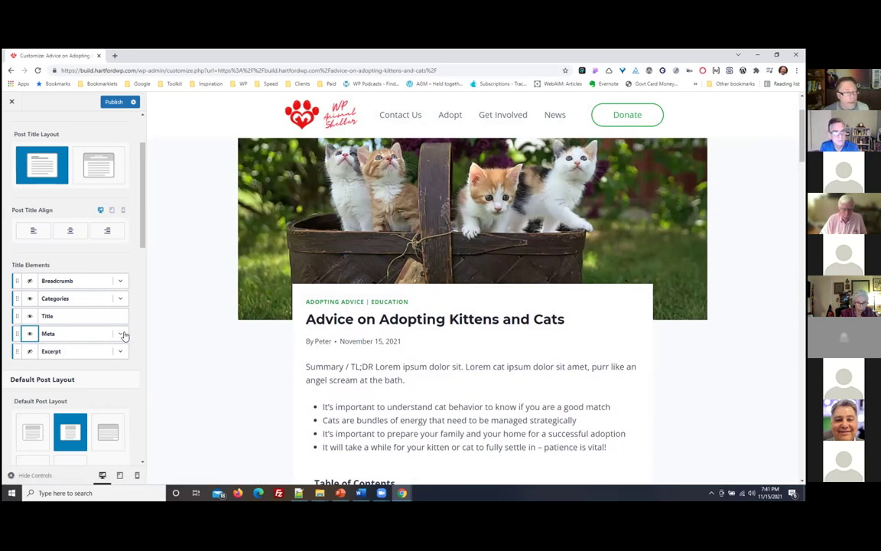
# Open the Meta element's options, try showing the author image at 48 px, and turn the image off again
pyautogui.click(120, 334)
pyautogui.scroll(-1, 92, 367)
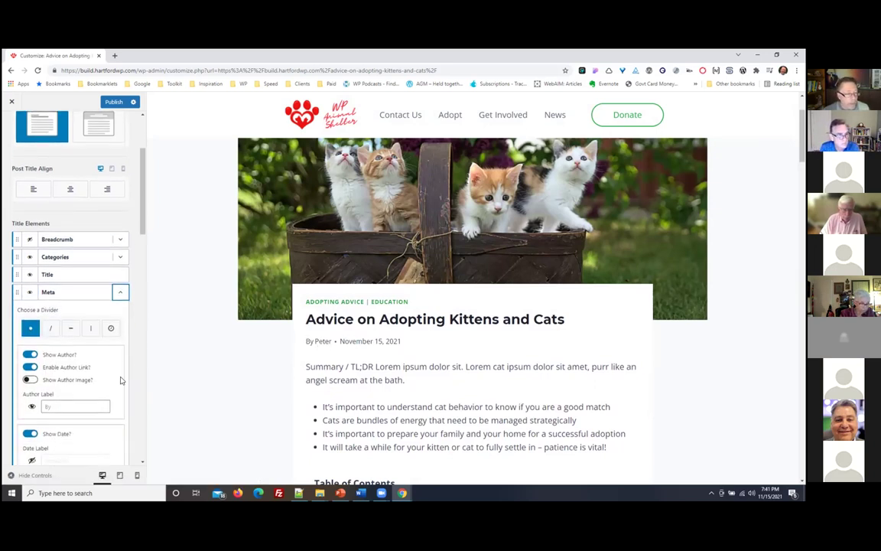
pyautogui.click(30, 380)
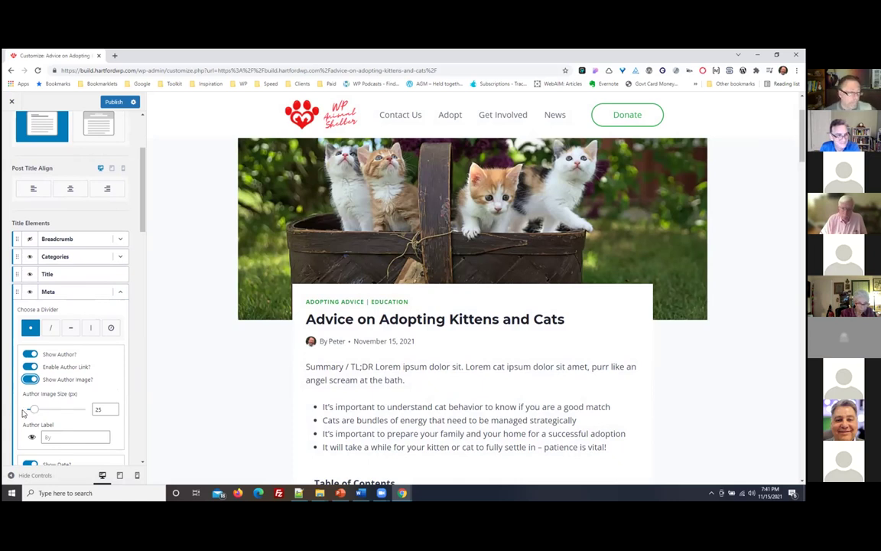
pyautogui.moveTo(35, 411); pyautogui.dragTo(41, 409)
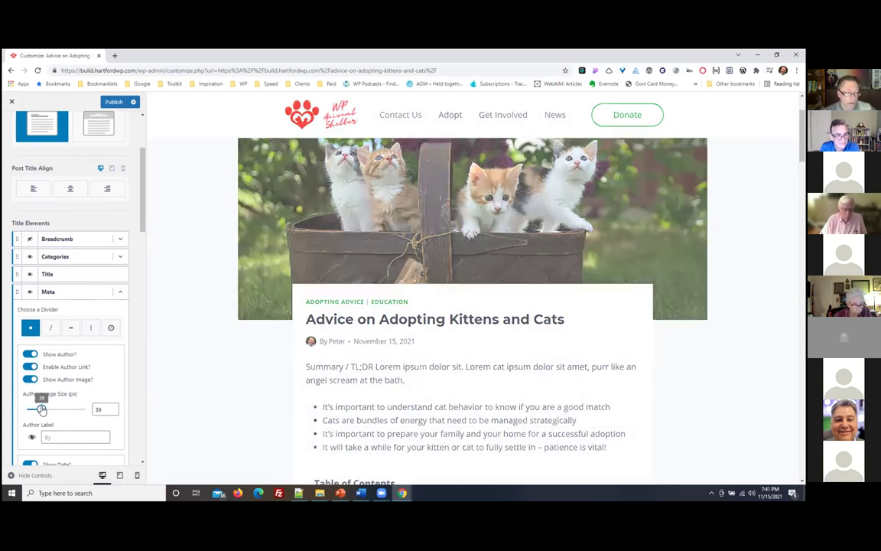
pyautogui.moveTo(41, 409); pyautogui.dragTo(46, 410)
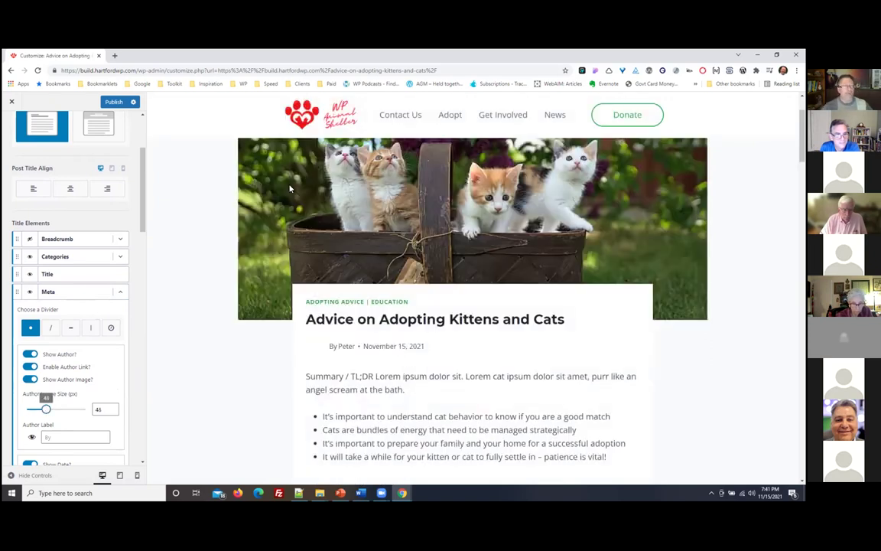
pyautogui.scroll(-1, 70, 332)
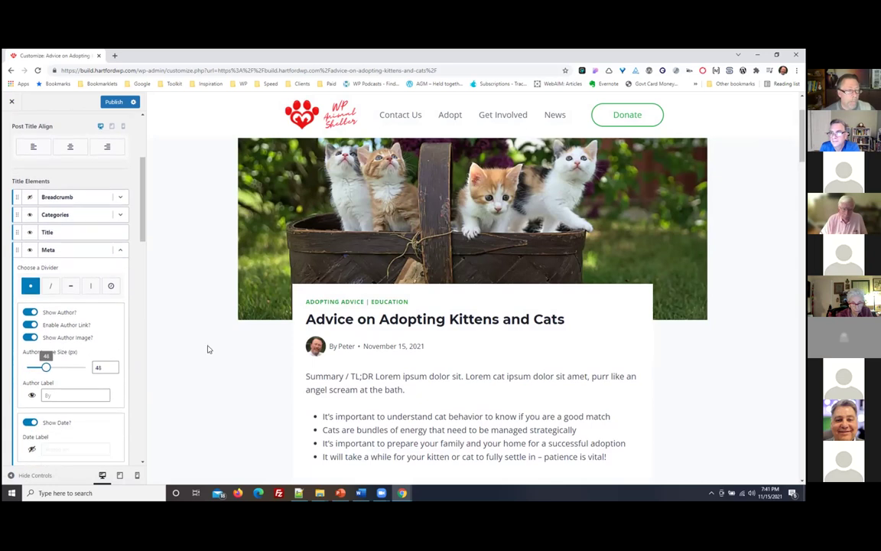
pyautogui.click(30, 338)
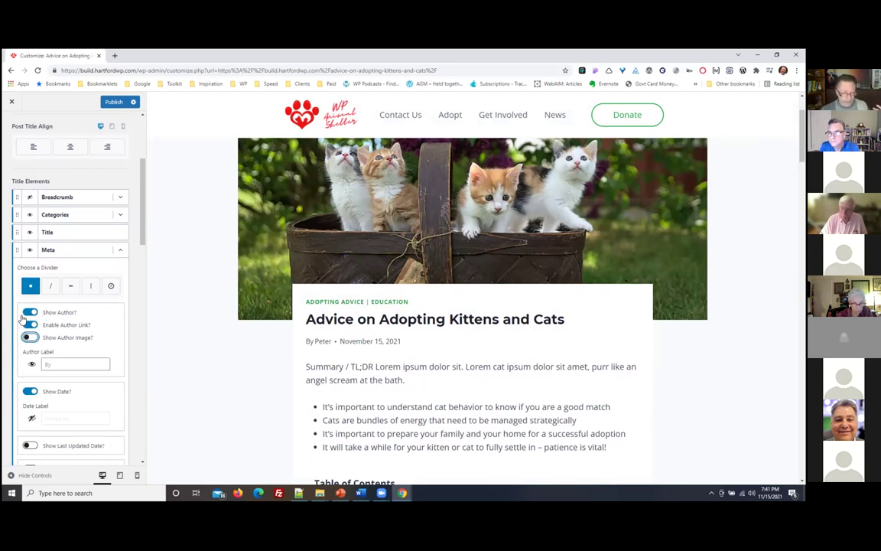
# Turn off the author and publish date in the post meta and show the last updated date instead
pyautogui.click(29, 312)
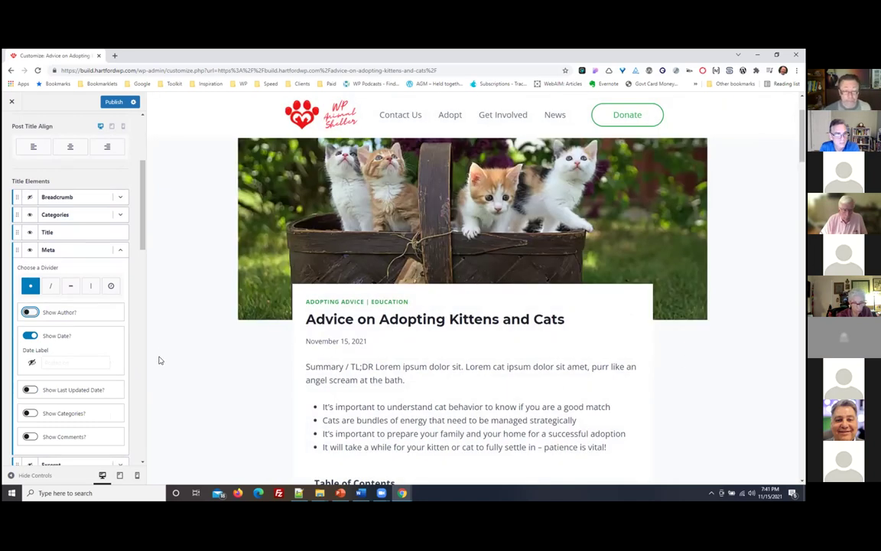
pyautogui.scroll(-1, 123, 360)
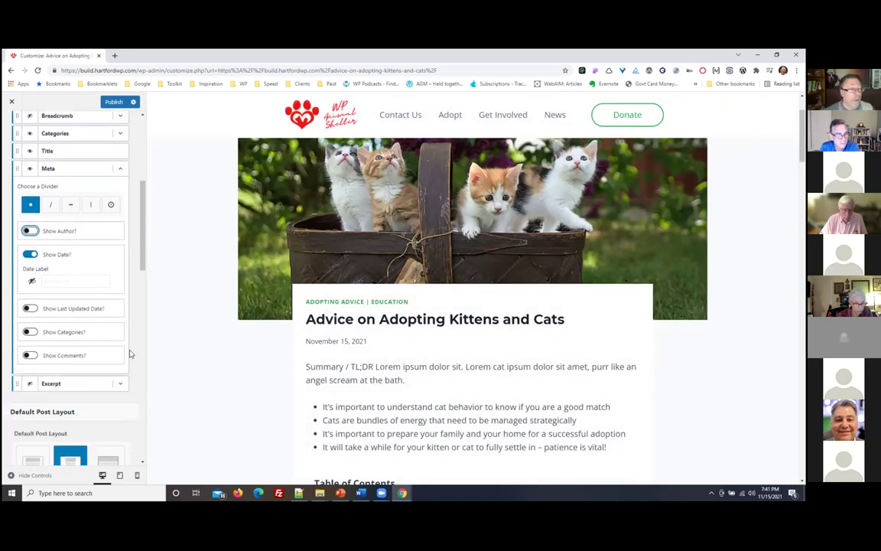
pyautogui.click(30, 306)
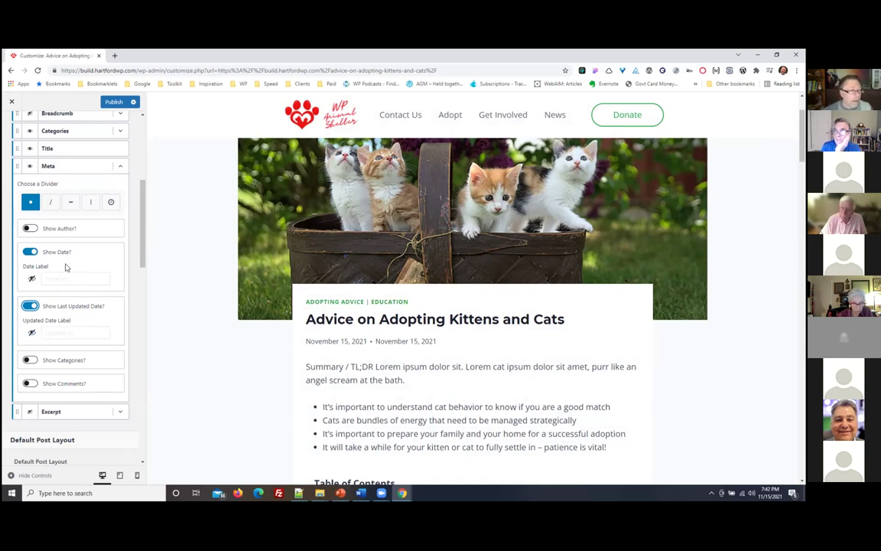
pyautogui.click(29, 252)
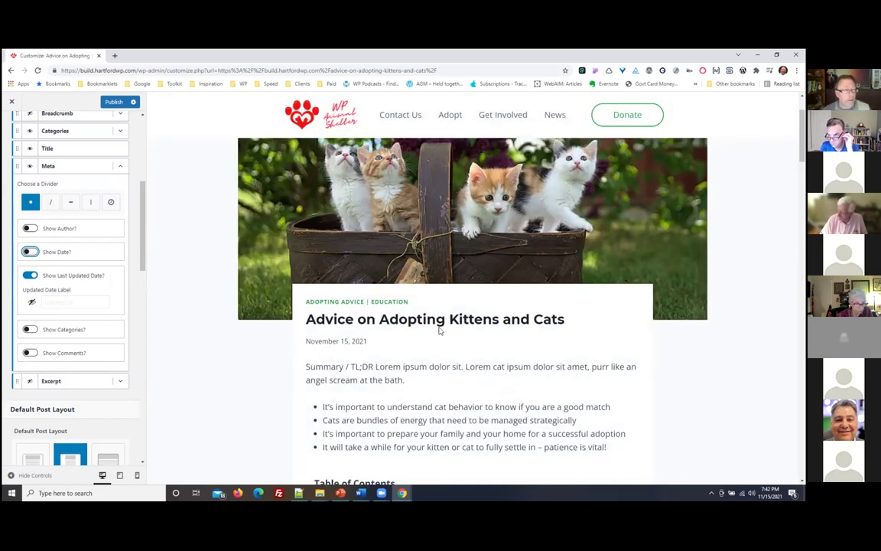
# Try showing categories in the post meta line and turn them off again
pyautogui.scroll(-1, 53, 314)
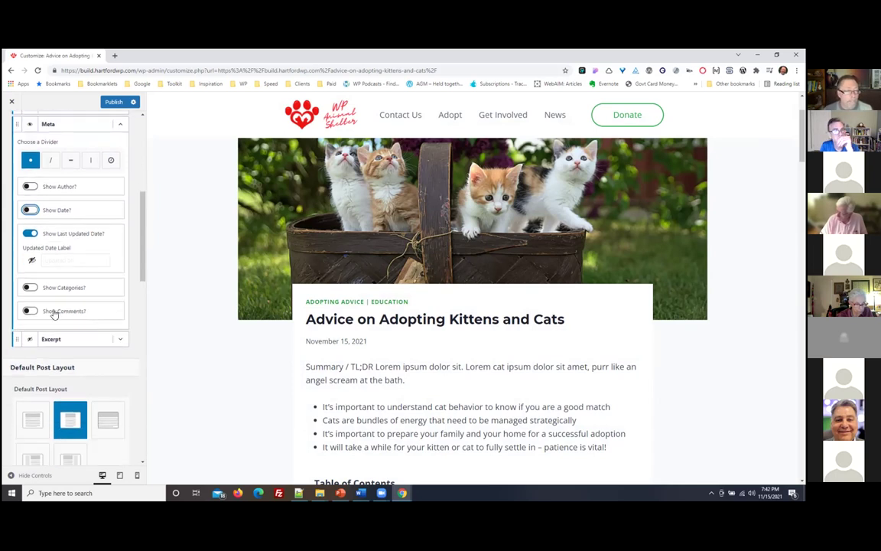
pyautogui.click(29, 288)
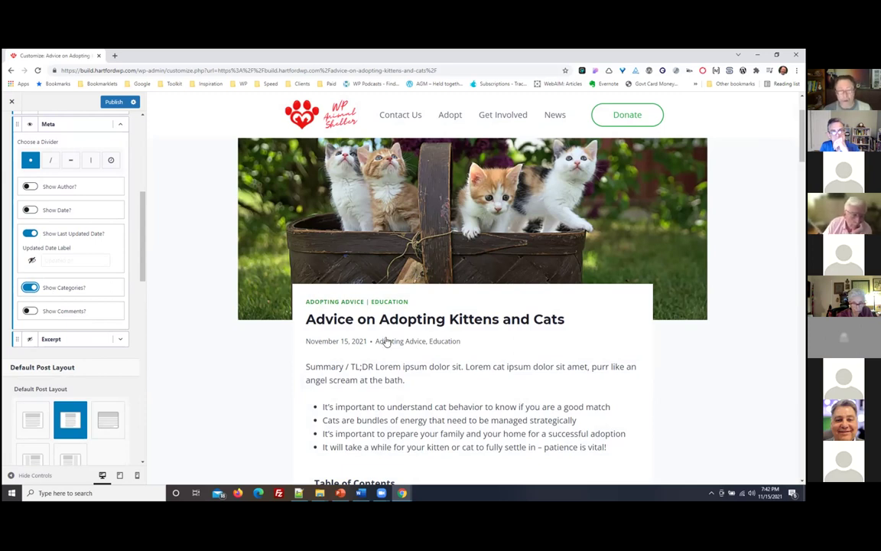
pyautogui.click(30, 288)
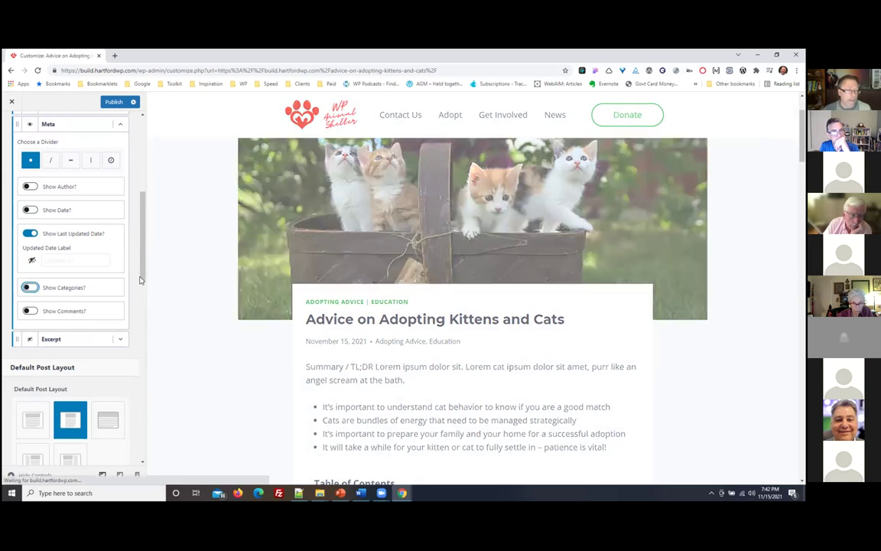
# Try showing the Excerpt title element on the post, hide it again, and collapse the Meta options
pyautogui.click(121, 339)
pyautogui.click(28, 341)
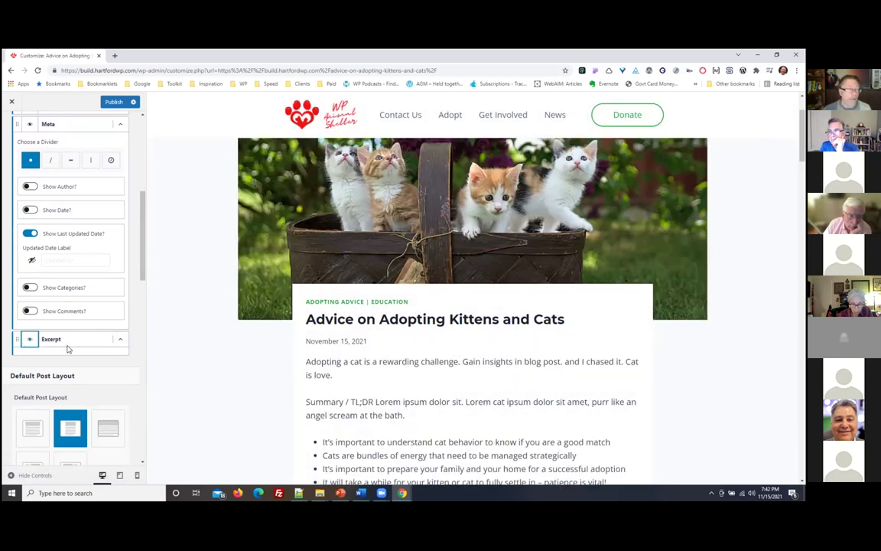
pyautogui.click(30, 340)
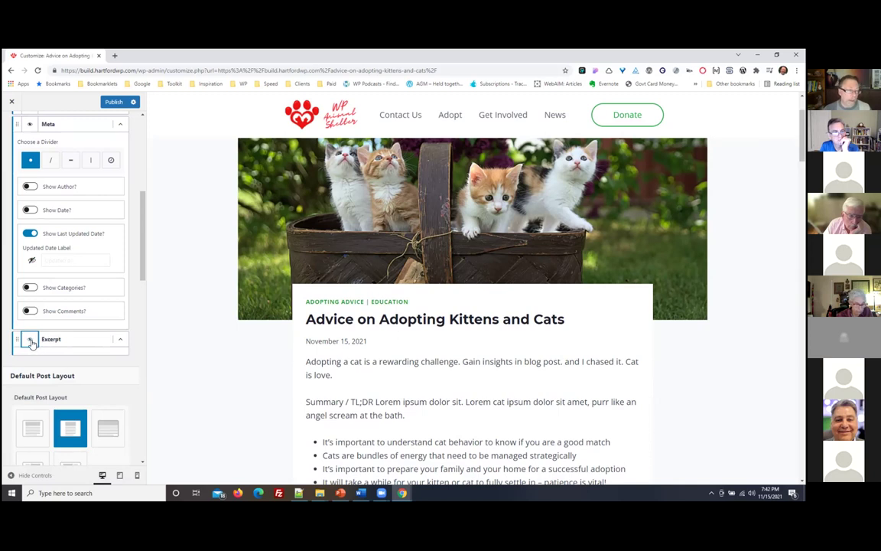
pyautogui.scroll(1, 90, 255)
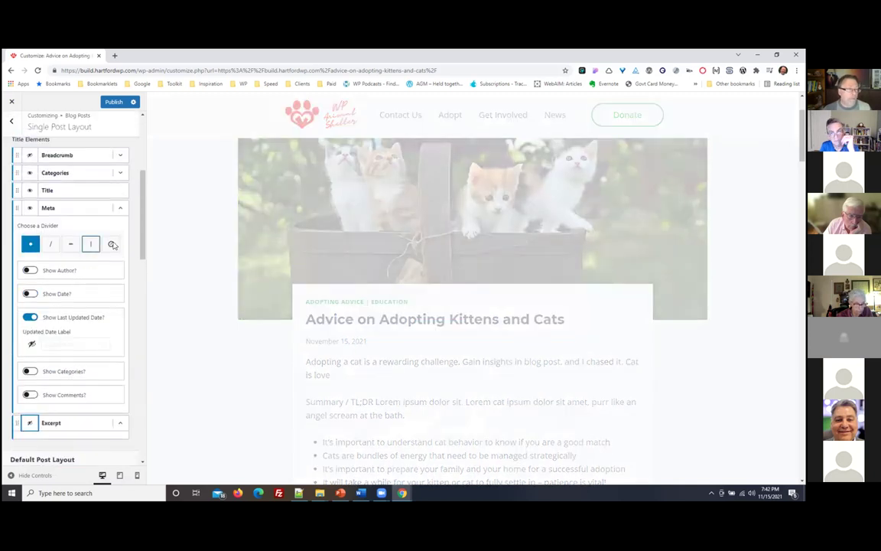
pyautogui.click(119, 208)
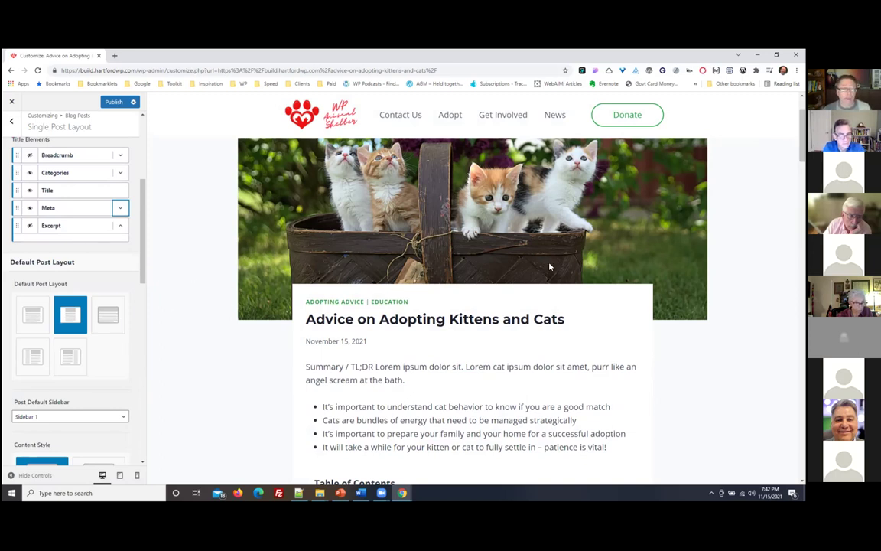
# Try the Default Post Layout with a right sidebar and look through the post in the preview
pyautogui.click(70, 357)
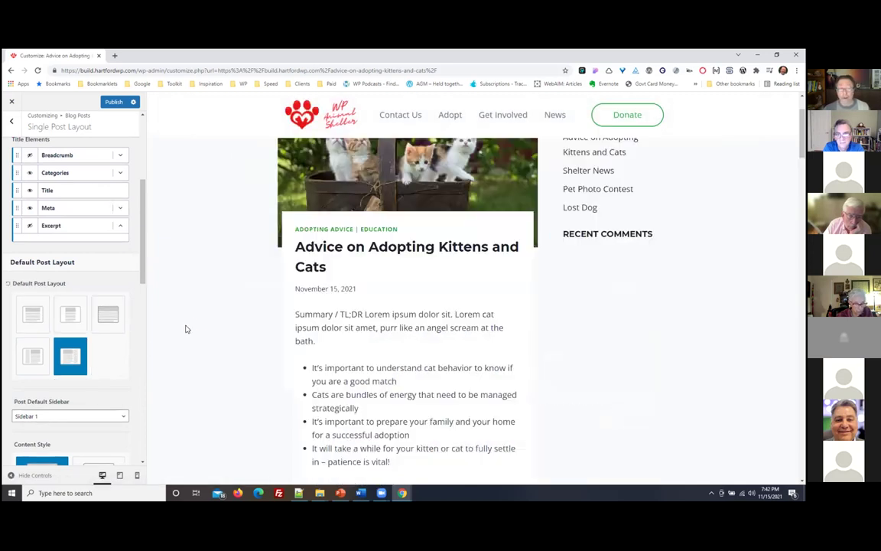
pyautogui.scroll(1, 606, 262)
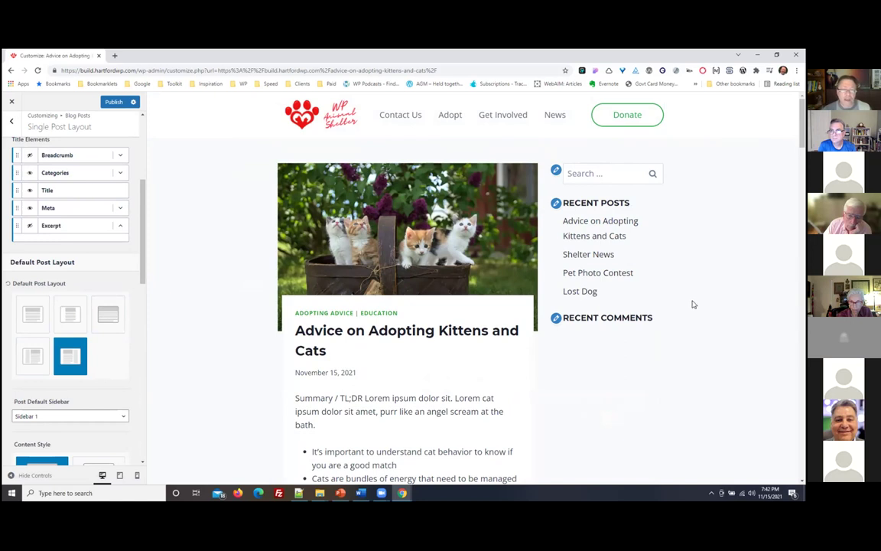
pyautogui.scroll(-5, 639, 295)
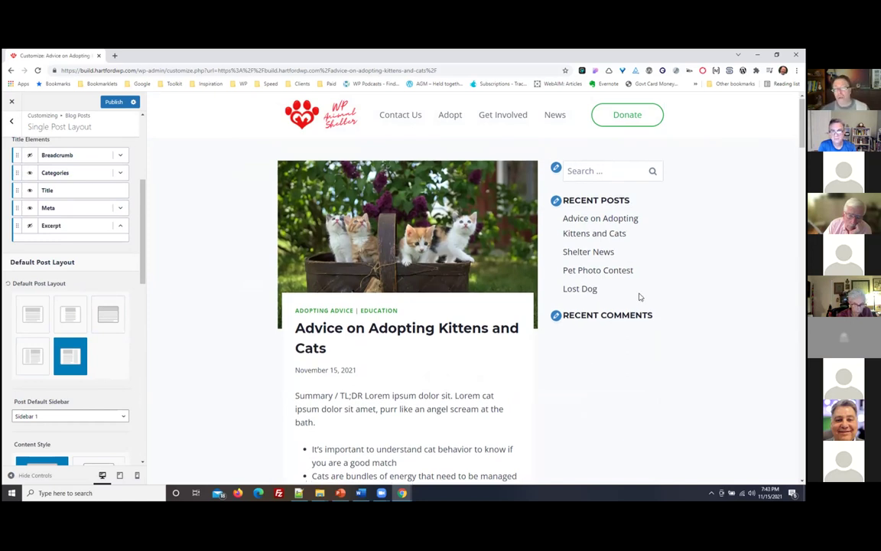
pyautogui.scroll(-7, 341, 355)
pyautogui.scroll(10, 376, 354)
pyautogui.scroll(2, 325, 303)
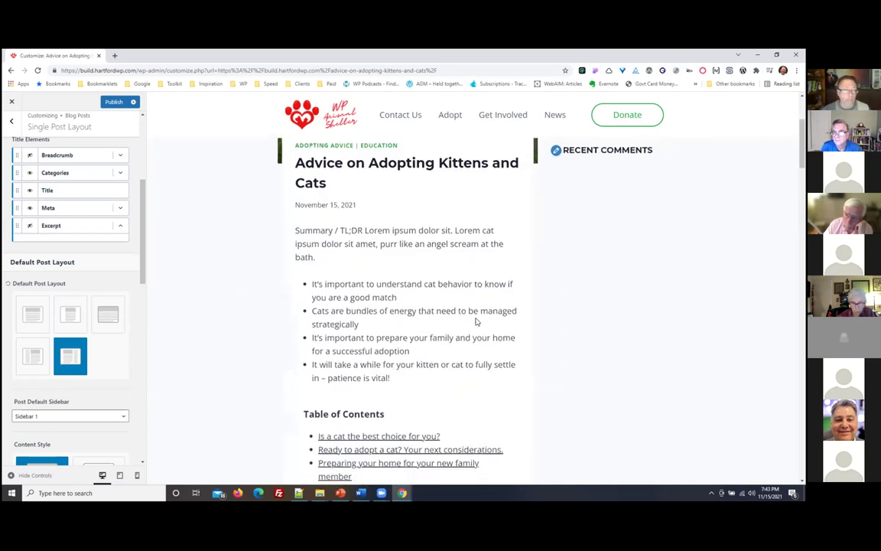
# Set the Default Post Layout to the normal-width layout without a sidebar and look over the content style and padding options
pyautogui.click(38, 321)
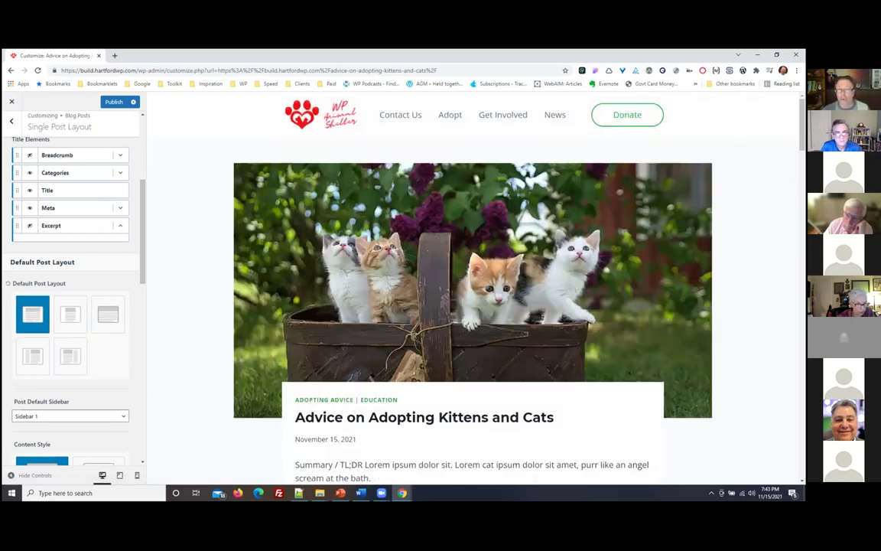
pyautogui.scroll(-2, 103, 375)
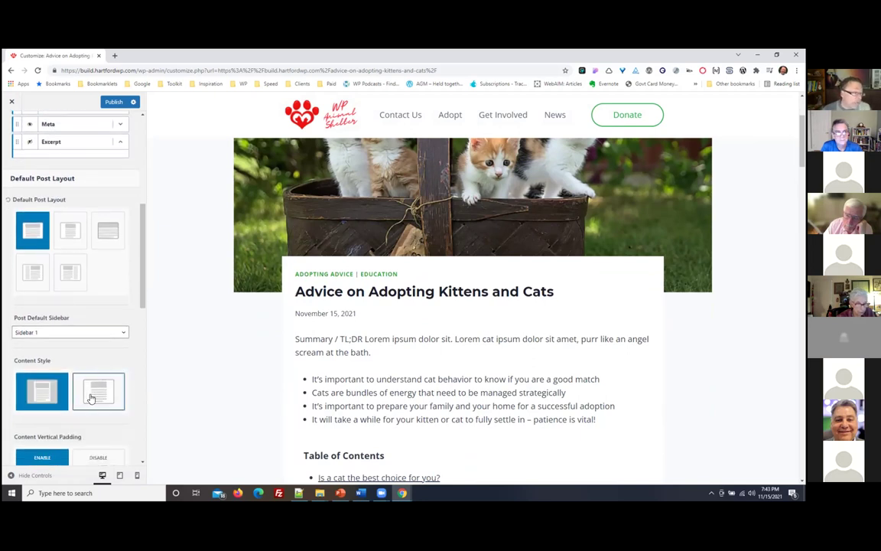
pyautogui.scroll(-2, 86, 402)
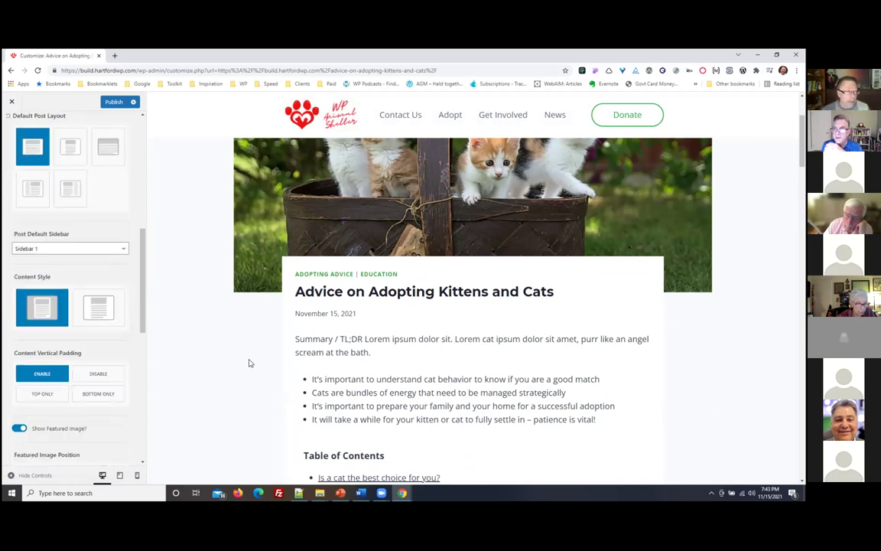
pyautogui.scroll(-1, 229, 329)
pyautogui.scroll(2, 183, 327)
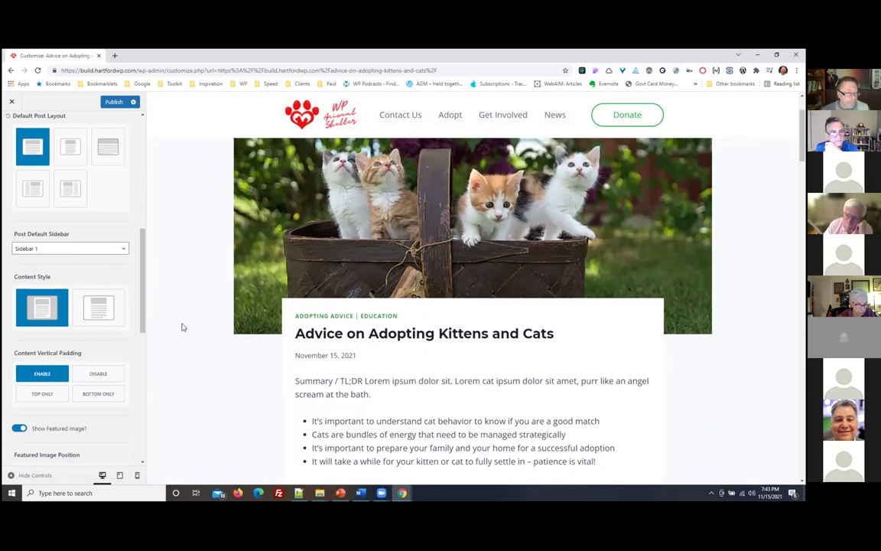
# Compare the post with Content Vertical Padding enabled and disabled, and leave the padding set to Disable
pyautogui.scroll(-2, 203, 326)
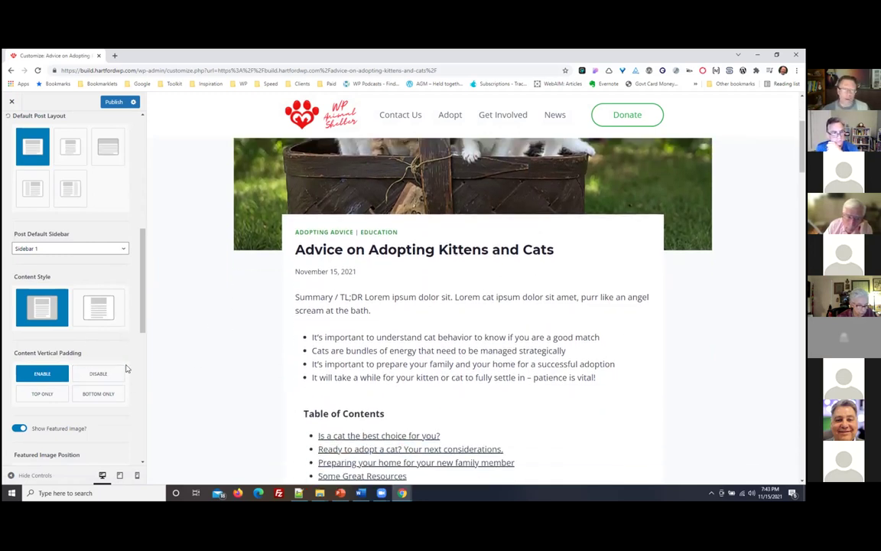
pyautogui.click(99, 375)
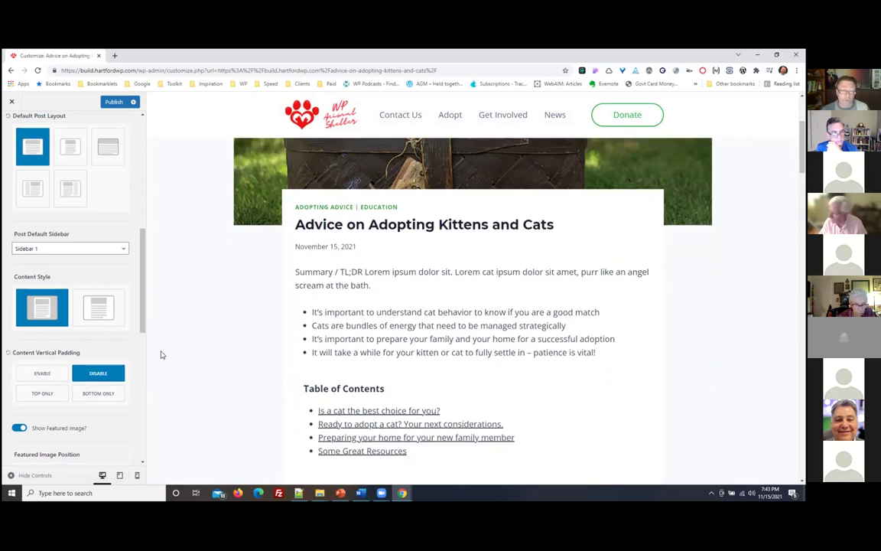
pyautogui.click(42, 374)
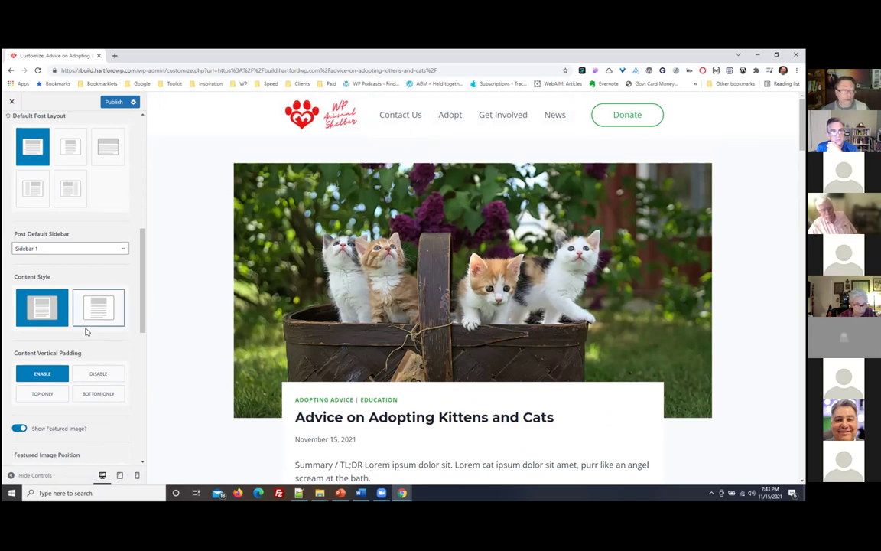
pyautogui.click(96, 375)
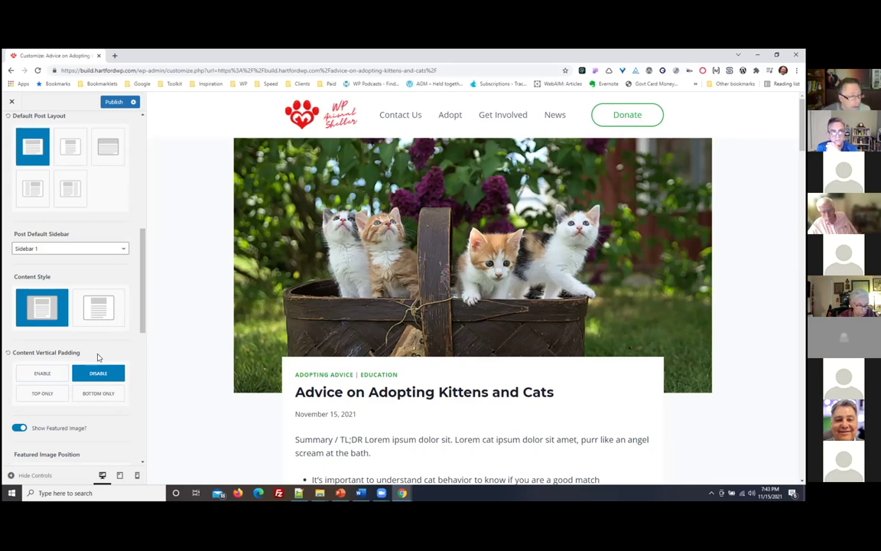
# Try hiding the post's featured image and turn Show Featured Image back on
pyautogui.scroll(-2, 134, 322)
pyautogui.scroll(-1, 120, 385)
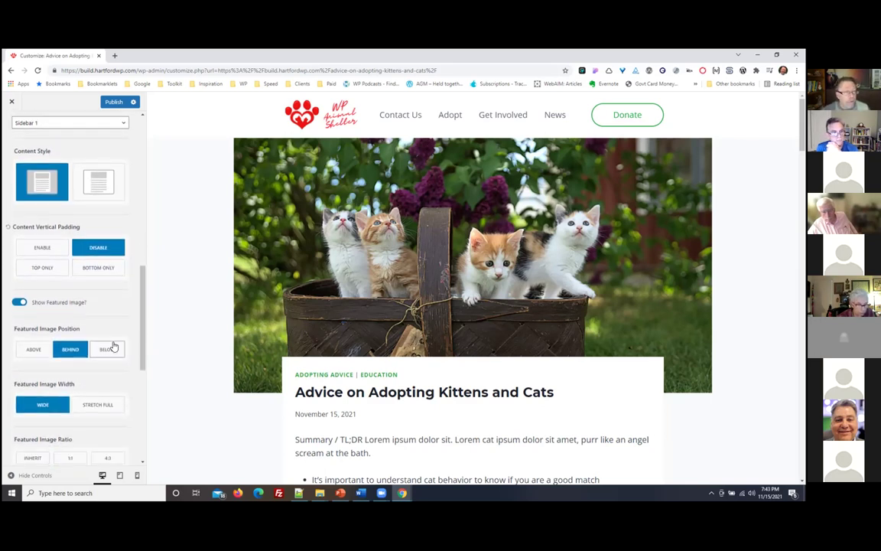
pyautogui.click(19, 303)
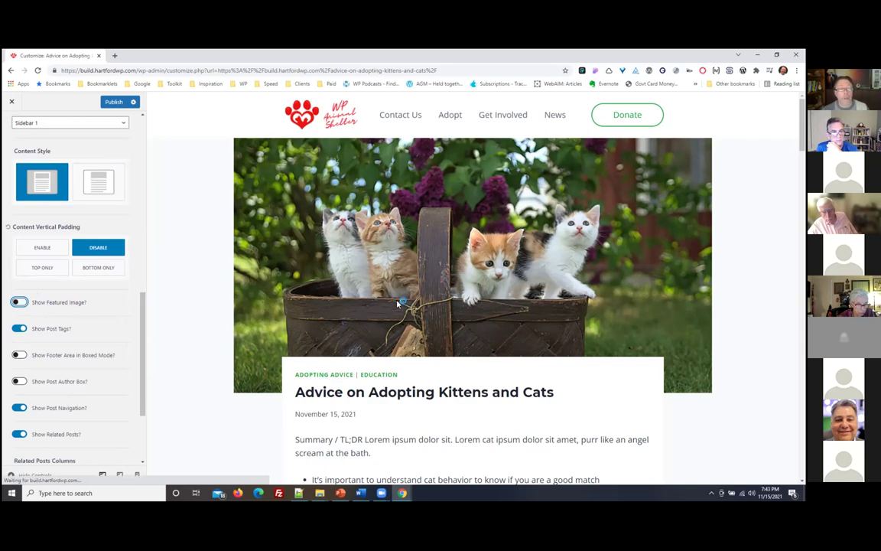
pyautogui.click(19, 303)
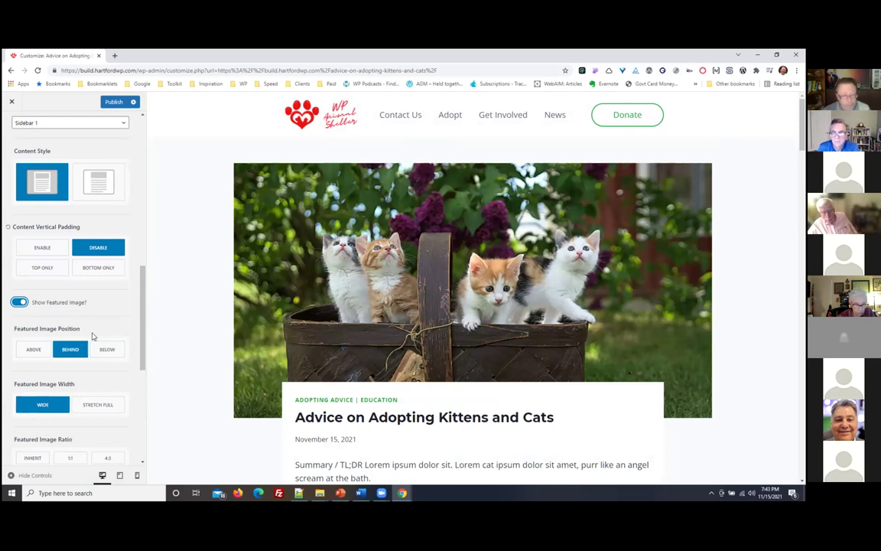
# Try the Featured Image Position as Above and Below, check each in the preview, and return it to Behind
pyautogui.click(33, 349)
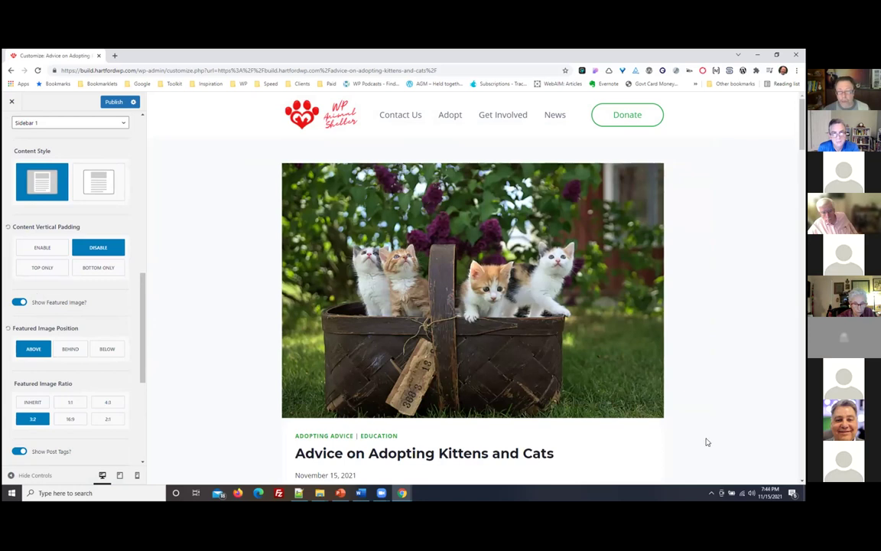
pyautogui.scroll(-1, 602, 461)
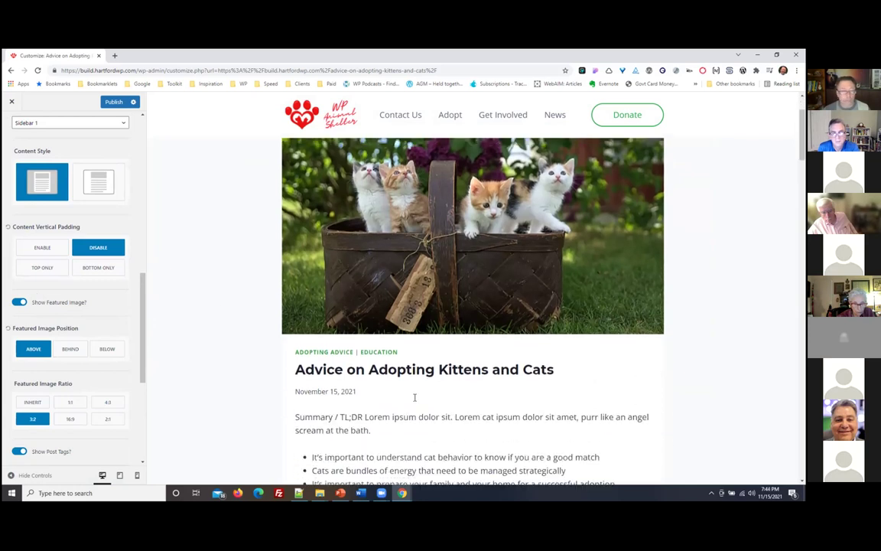
pyautogui.click(107, 349)
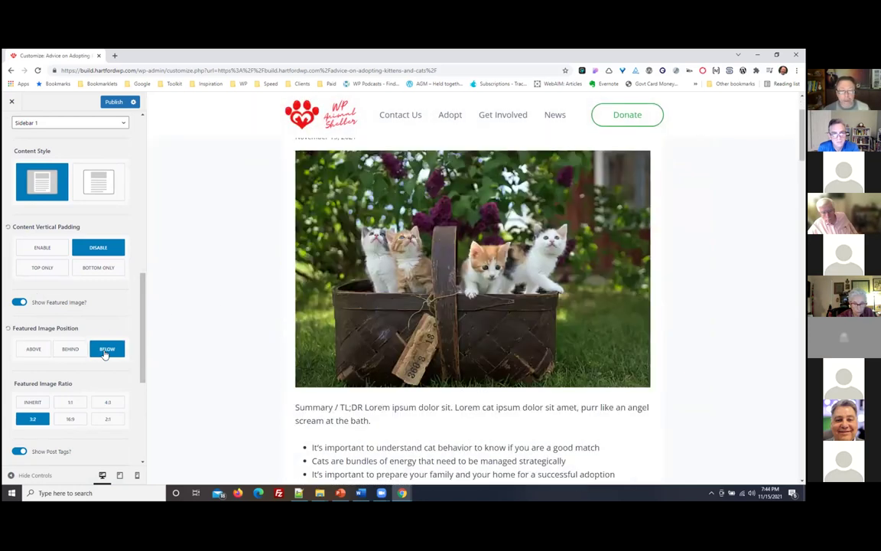
pyautogui.scroll(1, 716, 295)
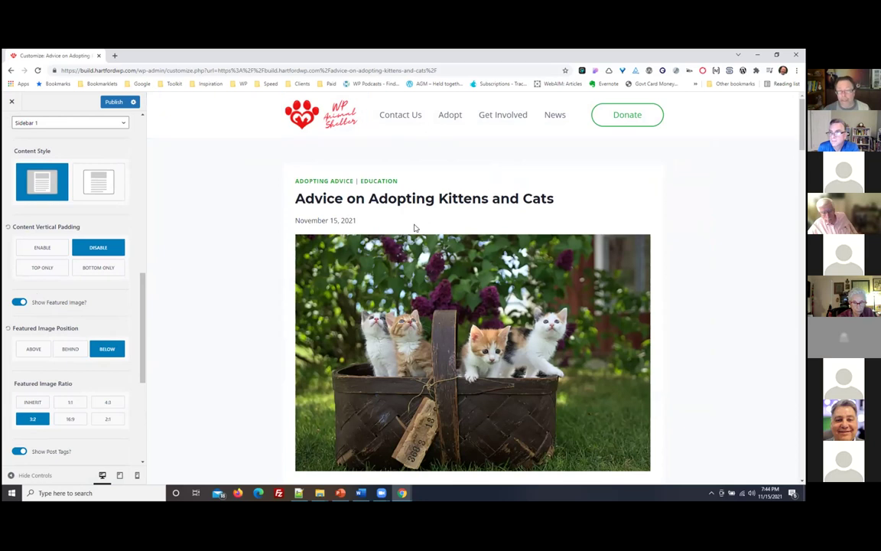
pyautogui.scroll(-2, 682, 356)
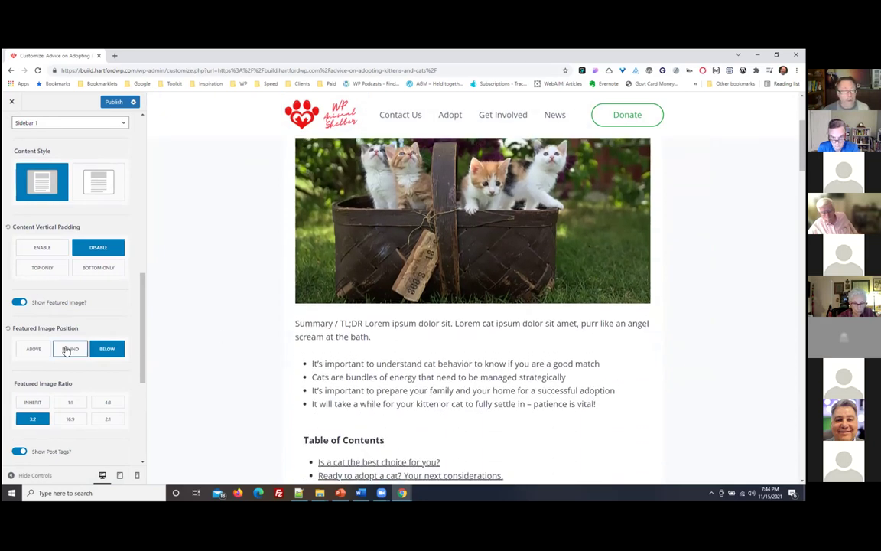
pyautogui.click(70, 349)
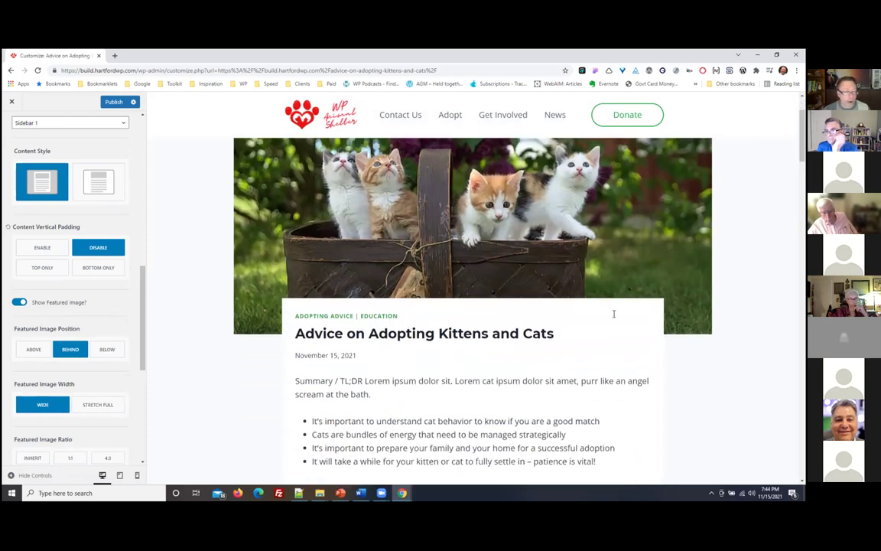
# Try a Featured Image Ratio of 16:9 against 3:2 and return the ratio to 3:2
pyautogui.scroll(-1, 85, 336)
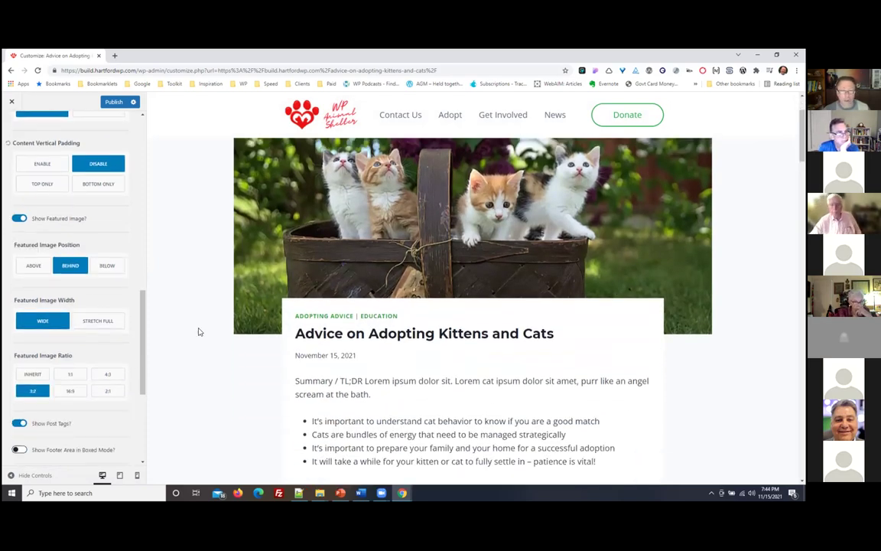
pyautogui.scroll(1, 103, 312)
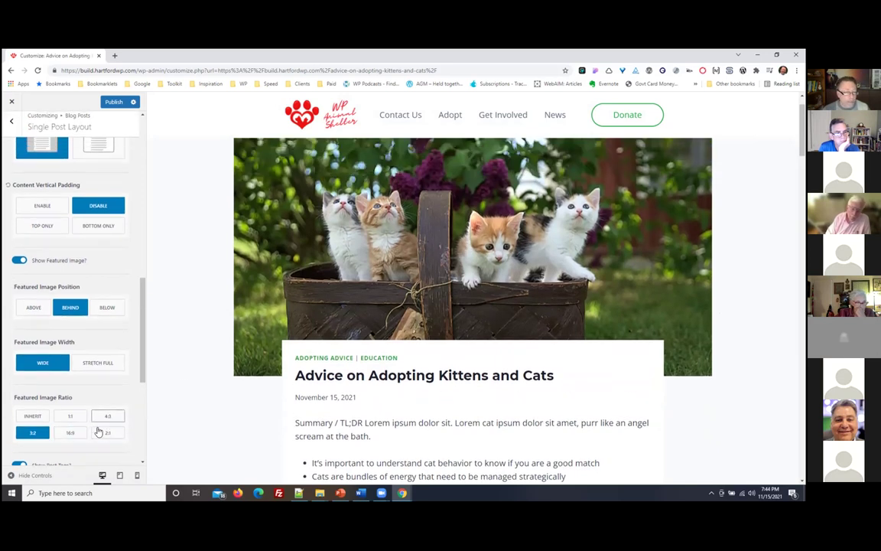
pyautogui.click(70, 433)
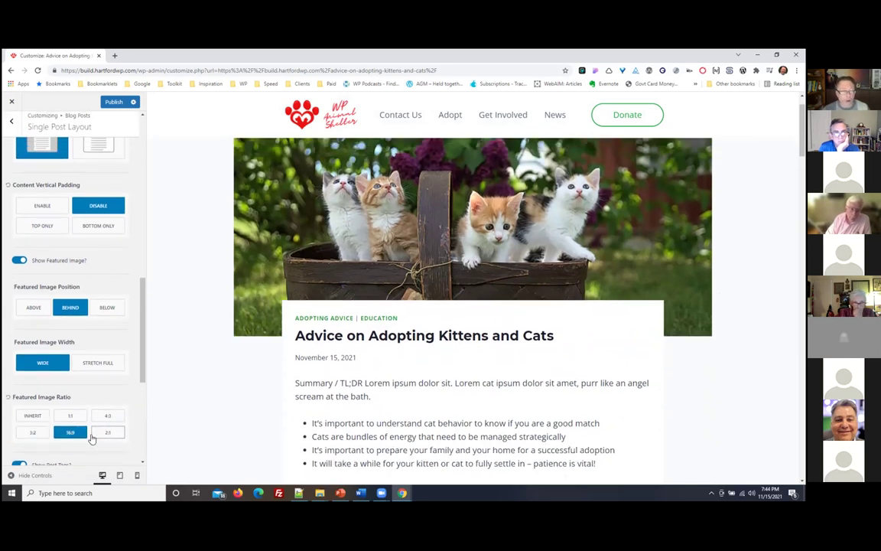
pyautogui.click(34, 433)
pyautogui.click(70, 433)
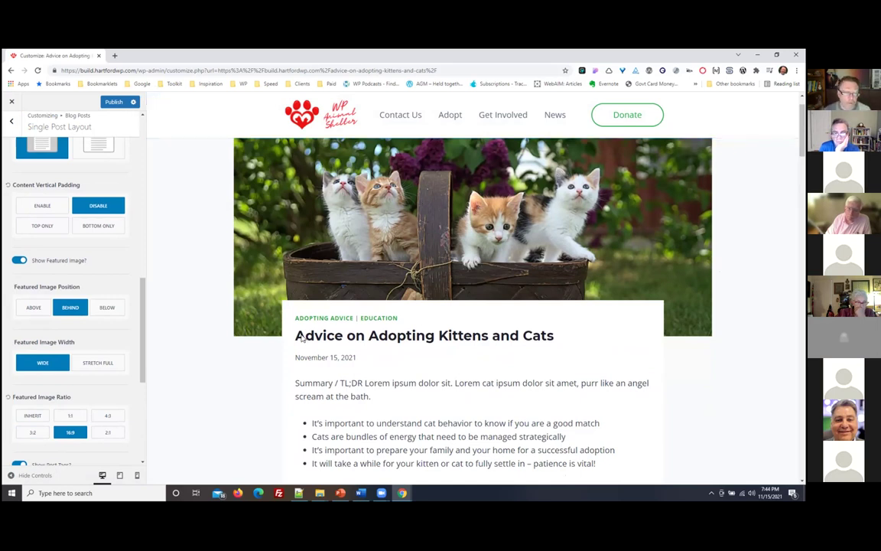
pyautogui.click(34, 432)
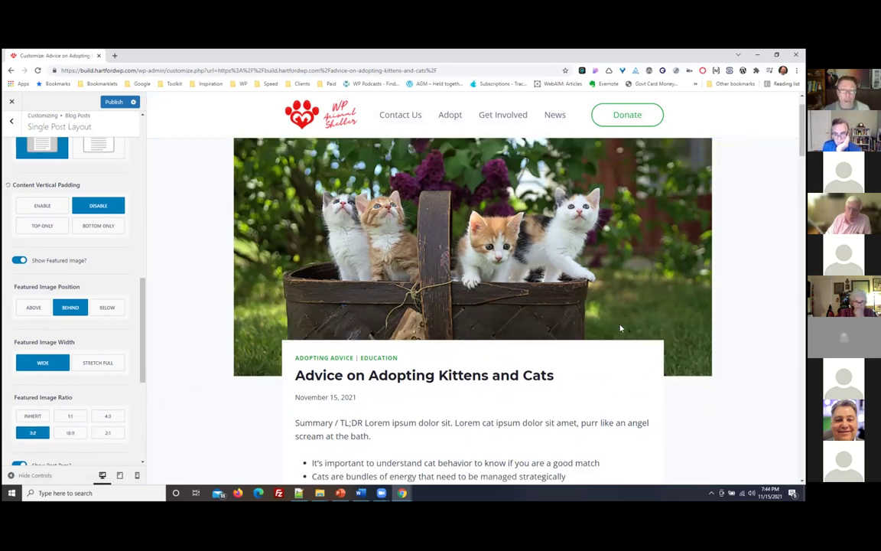
# Look over the remaining general options for tags, author box, navigation and related posts, and glance at the design settings
pyautogui.scroll(-1, 108, 359)
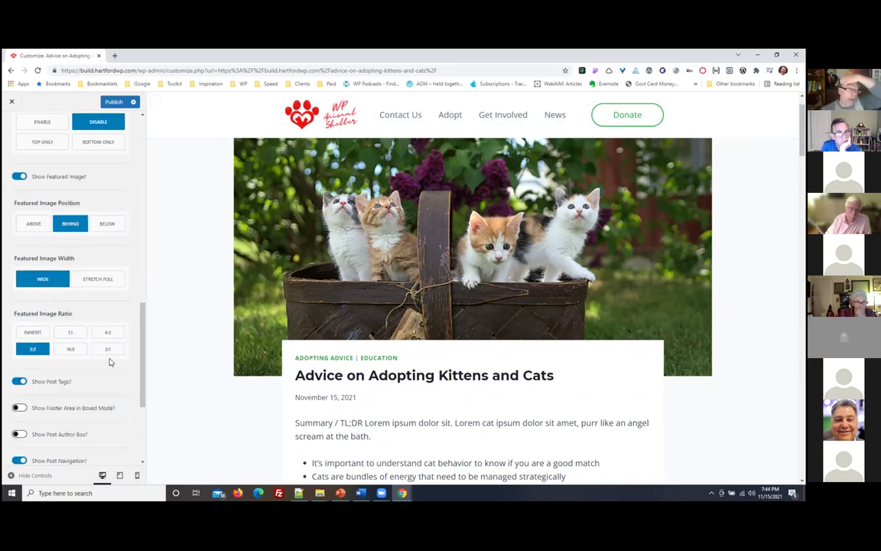
pyautogui.scroll(-1, 76, 359)
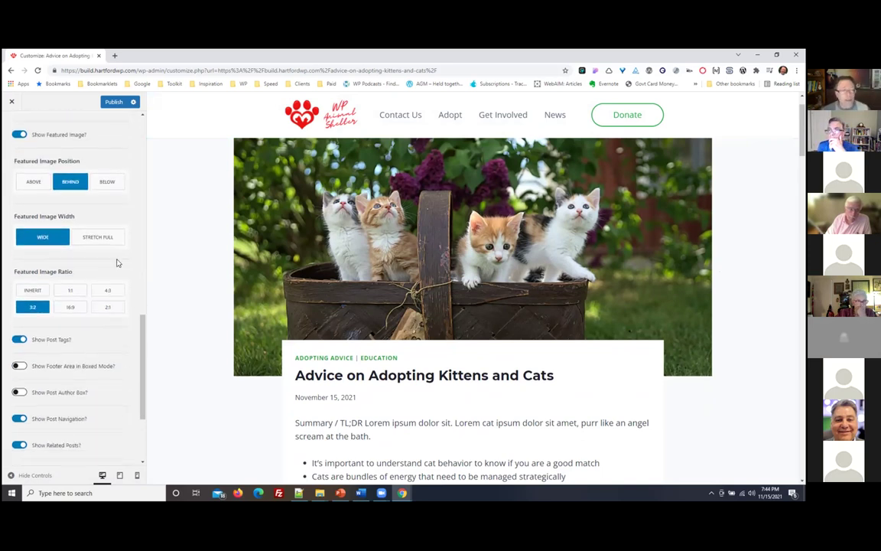
pyautogui.scroll(-2, 119, 388)
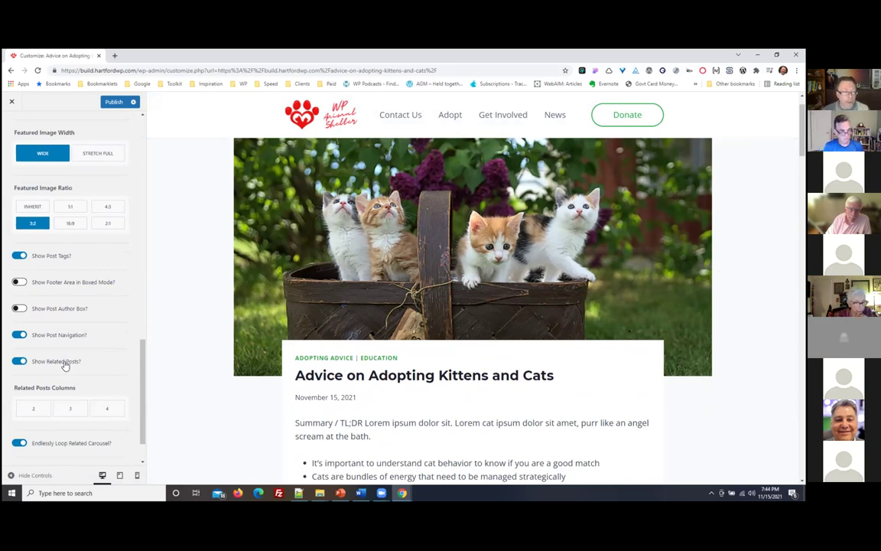
pyautogui.scroll(5, 98, 312)
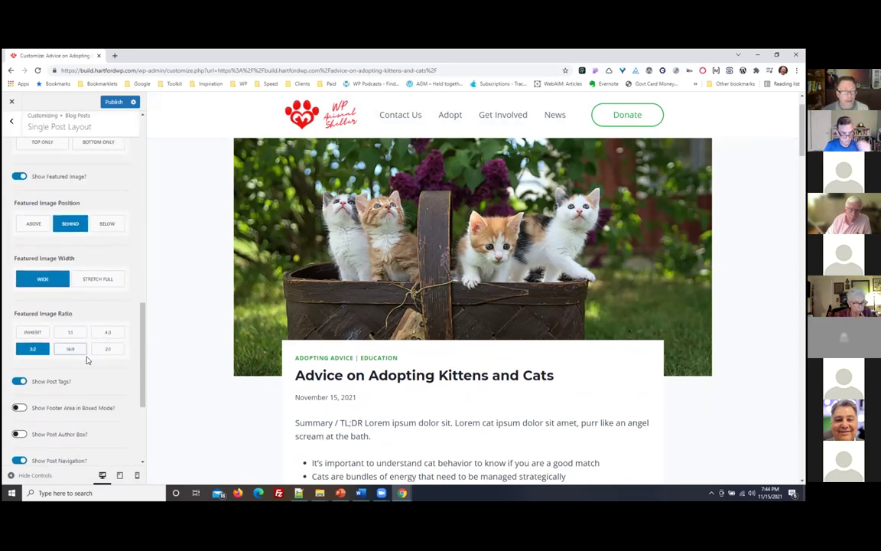
pyautogui.scroll(10, 119, 300)
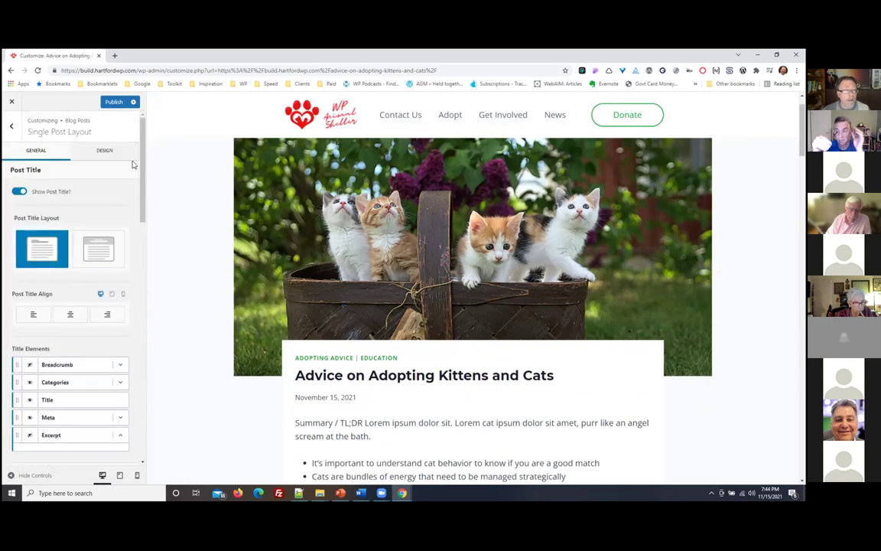
pyautogui.click(84, 150)
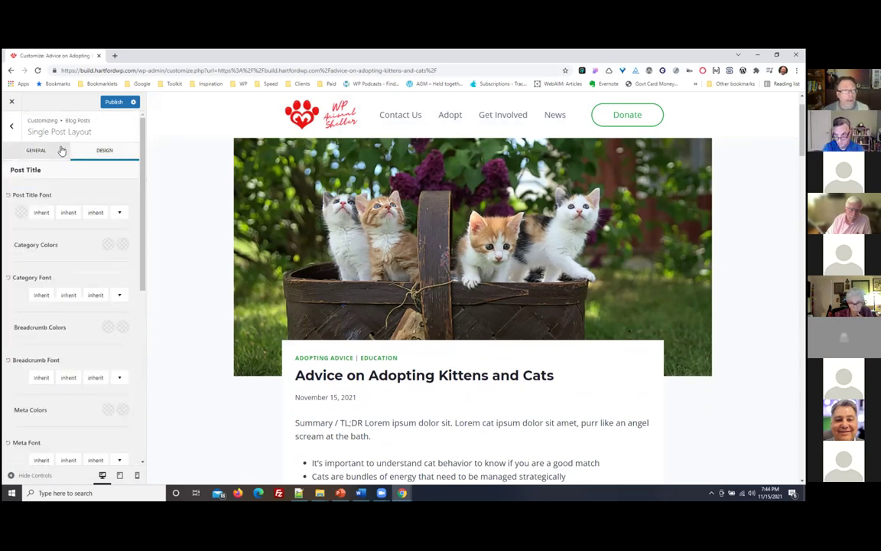
pyautogui.click(39, 152)
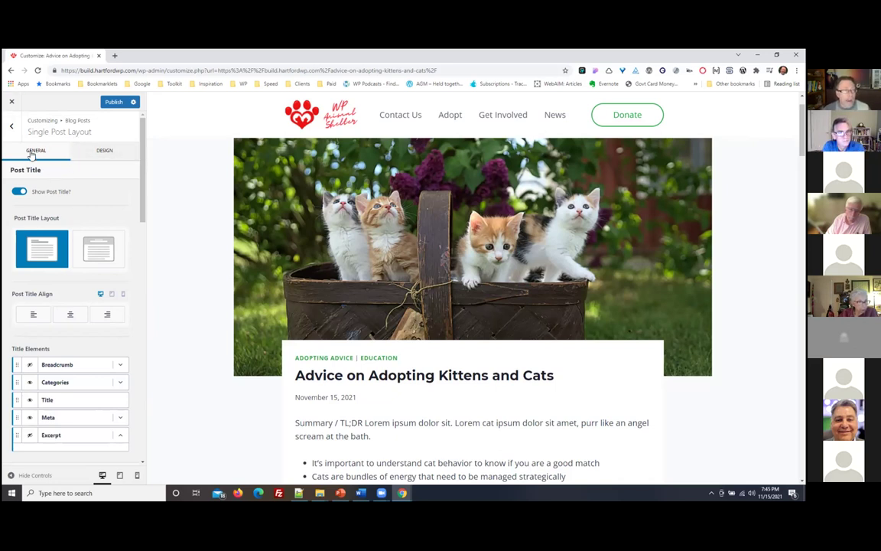
# Try the green palette colour on the Post Title Font, then set the title colour to blue, hex 1F27AB
pyautogui.click(103, 153)
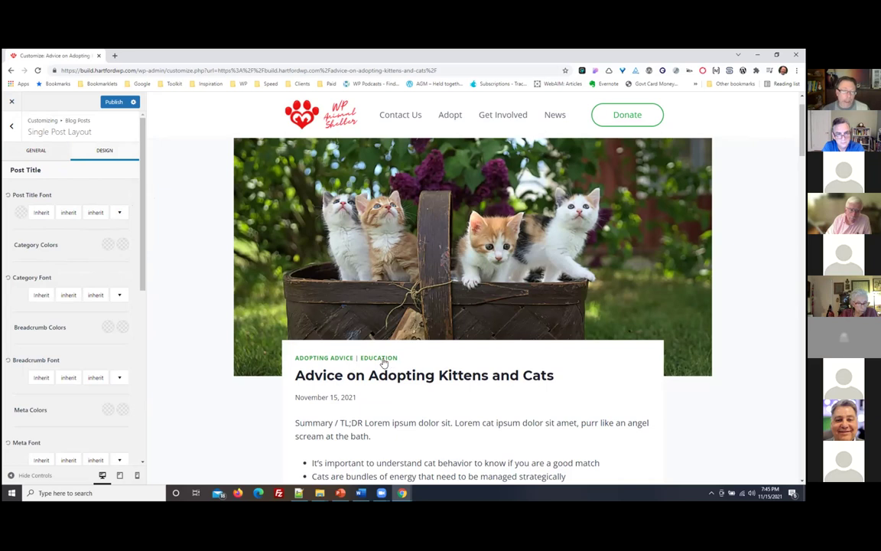
pyautogui.click(19, 214)
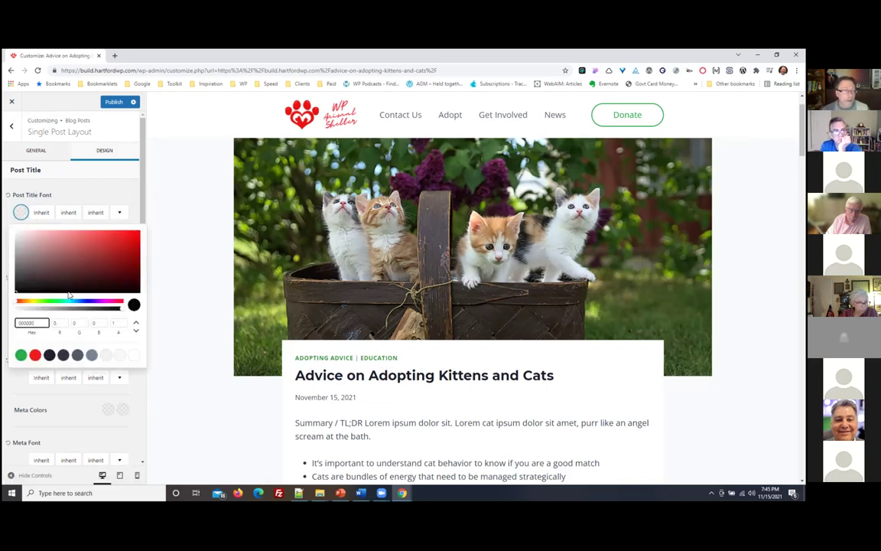
pyautogui.click(21, 355)
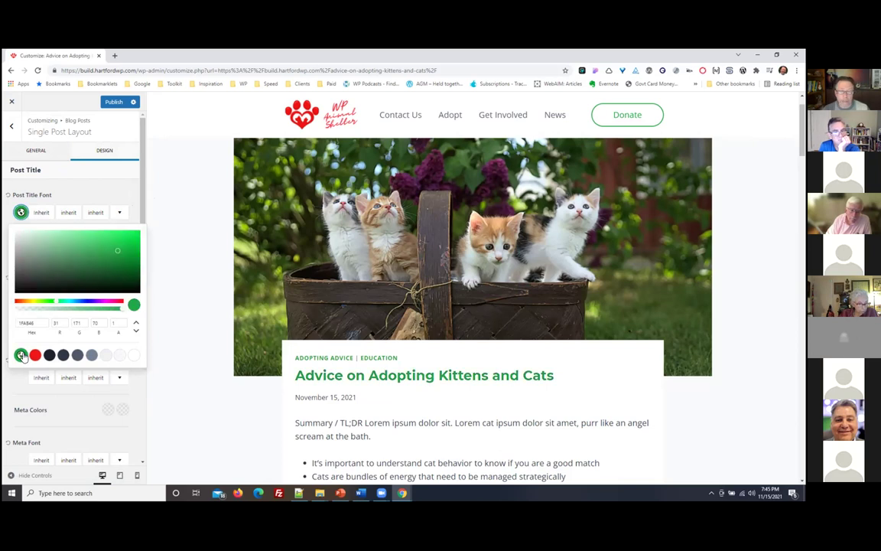
pyautogui.click(86, 302)
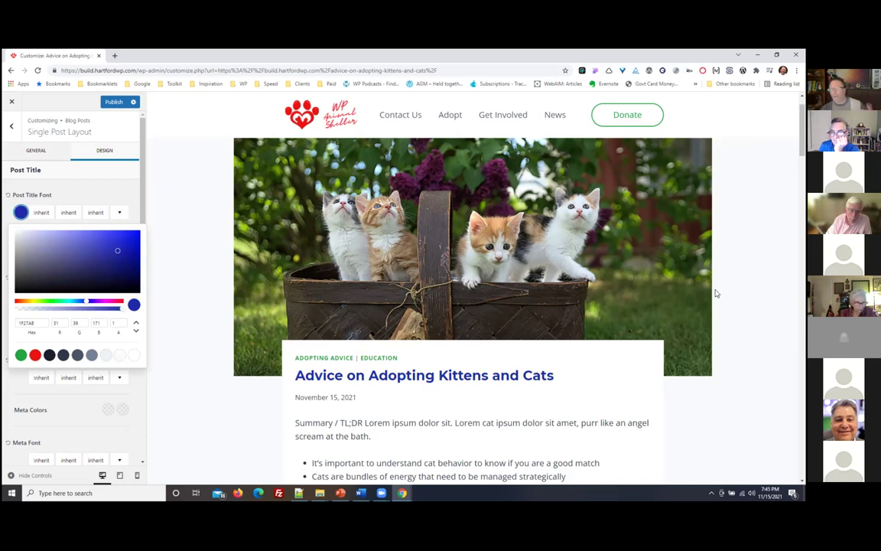
pyautogui.click(77, 183)
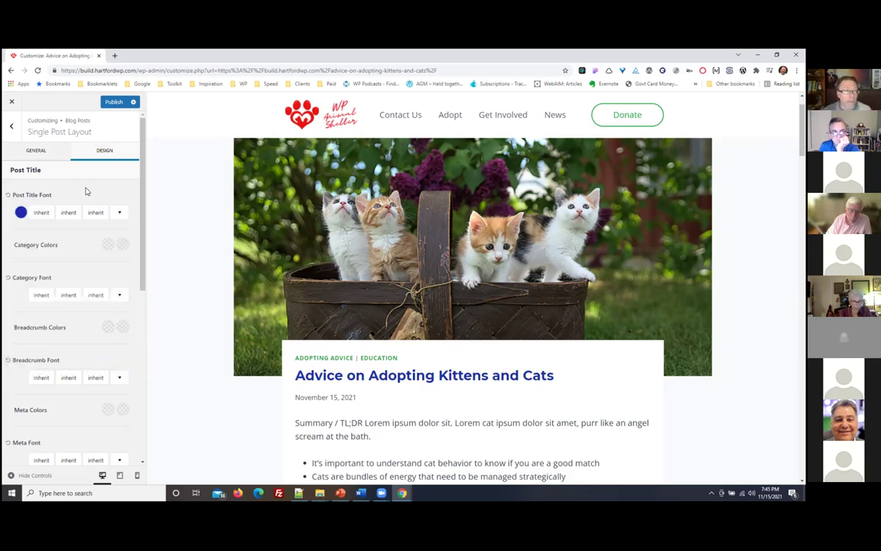
# Look over the remaining font, colour and background design options, and publish the Single Post Layout changes
pyautogui.scroll(-2, 114, 322)
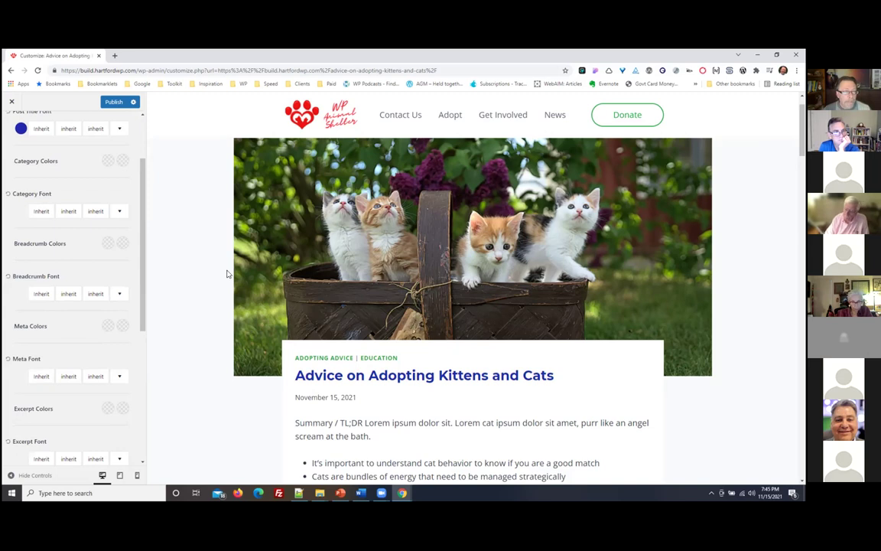
pyautogui.scroll(-2, 70, 329)
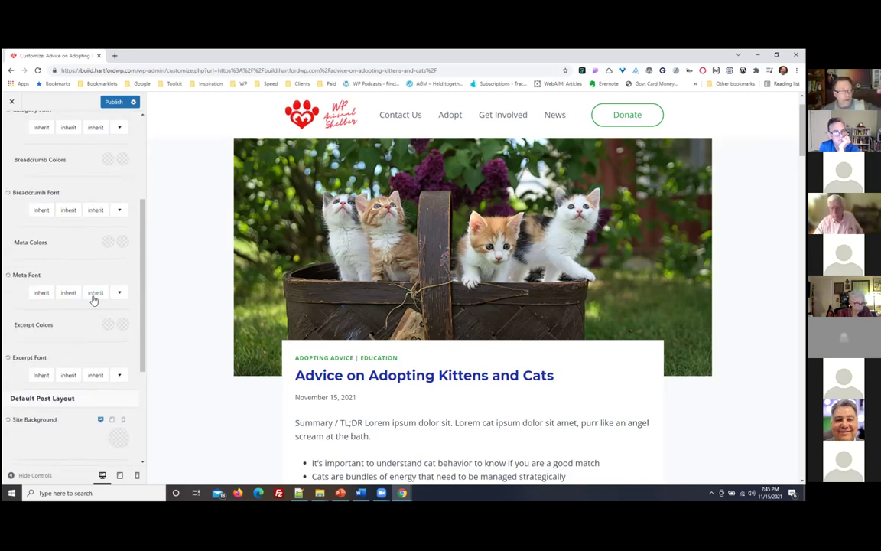
pyautogui.scroll(-1, 539, 297)
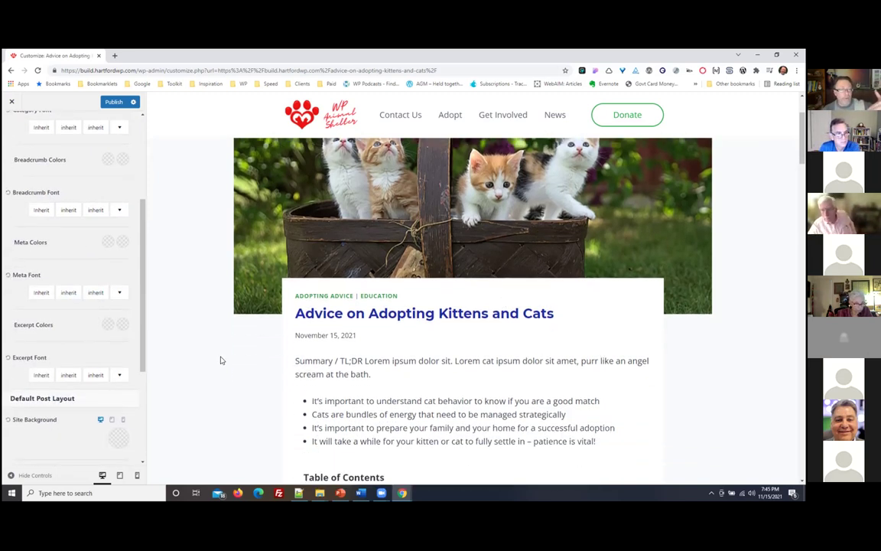
pyautogui.scroll(-2, 75, 368)
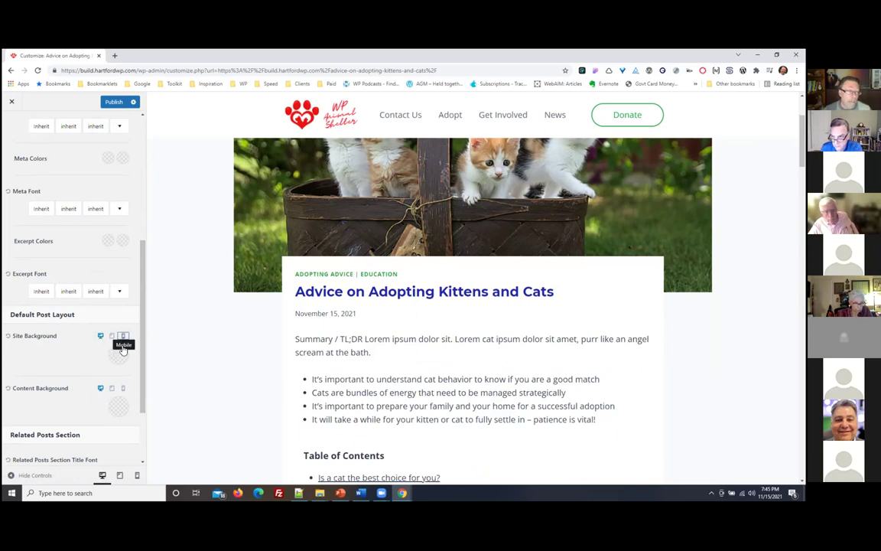
pyautogui.scroll(3, 129, 322)
pyautogui.click(113, 102)
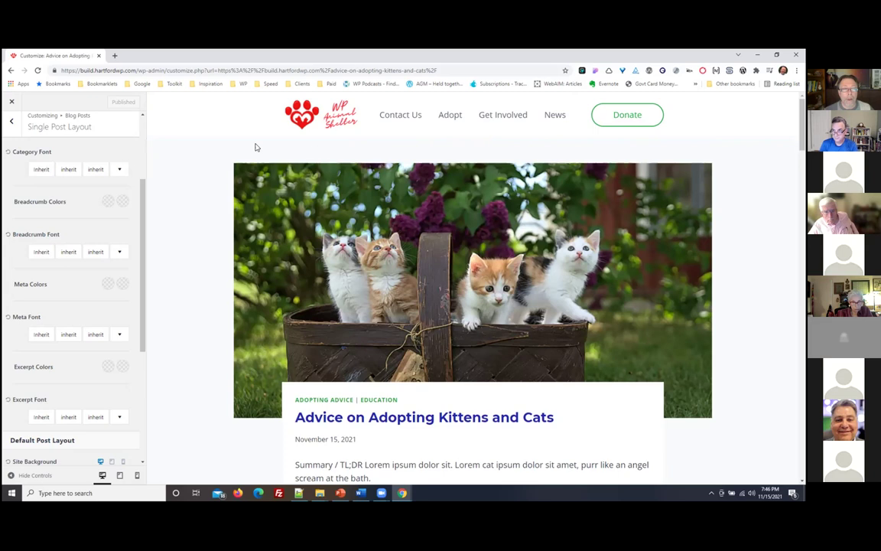
# Close the Customizer and look over the published Advice on Adopting Kittens and Cats post from featured image to table of contents
pyautogui.moveTo(145, 165); pyautogui.dragTo(143, 126)
pyautogui.scroll(2, 143, 126)
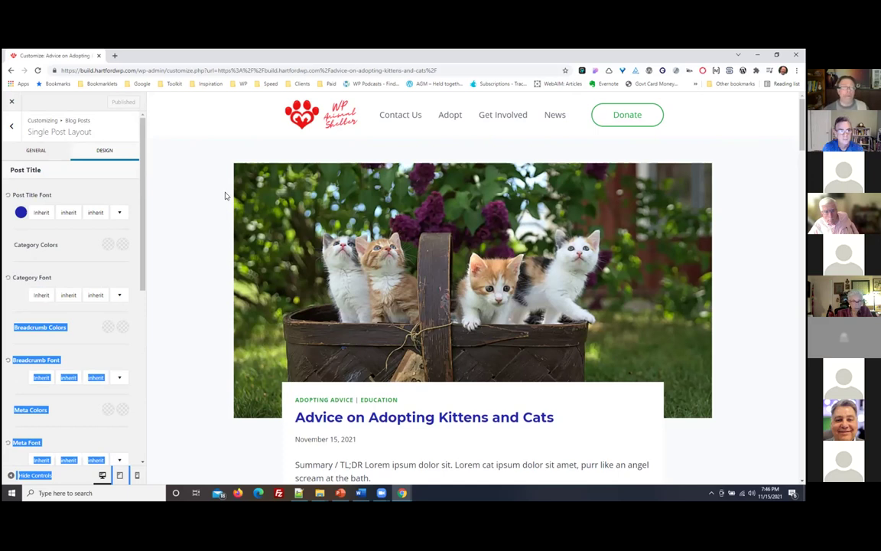
pyautogui.click(199, 176)
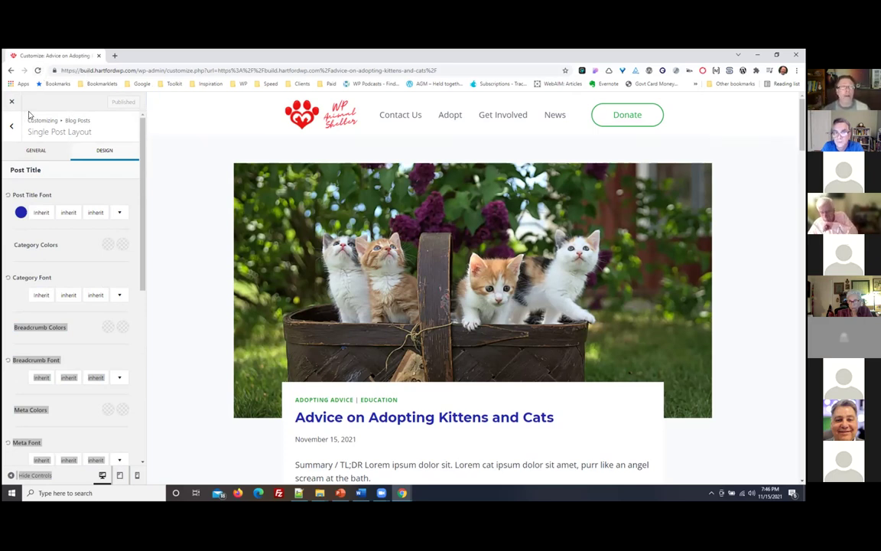
pyautogui.click(702, 135)
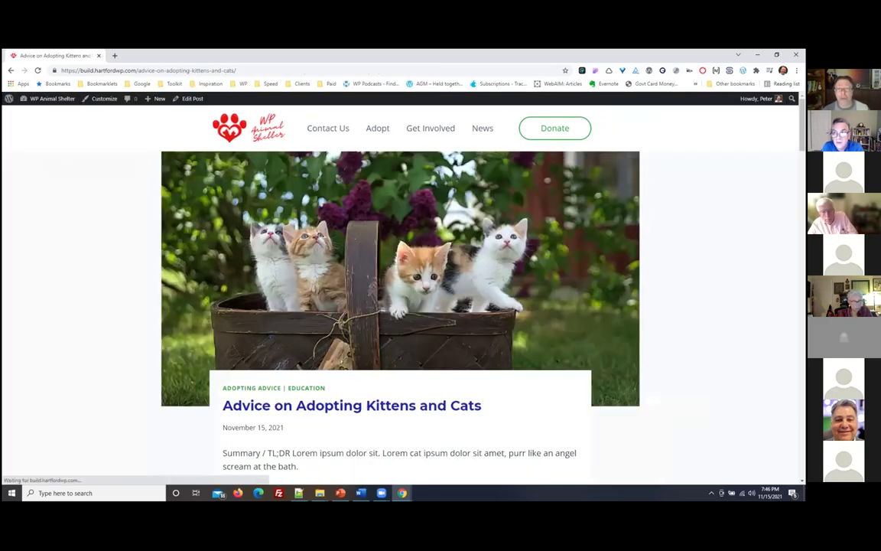
pyautogui.scroll(-2, 398, 306)
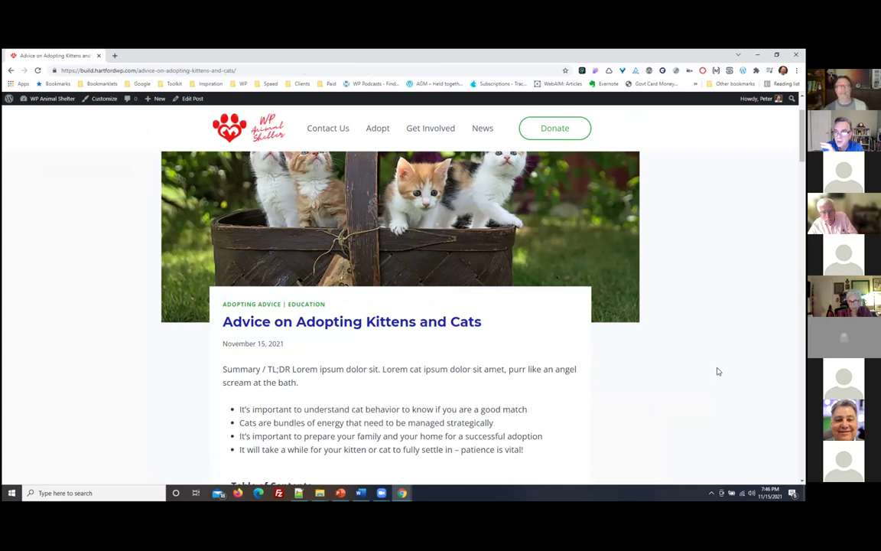
pyautogui.scroll(-1, 717, 371)
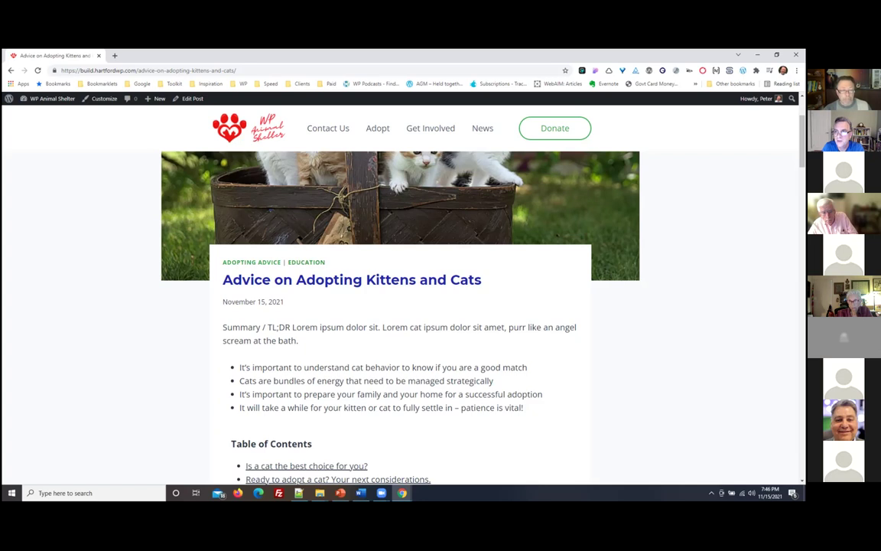
pyautogui.scroll(-2, 684, 353)
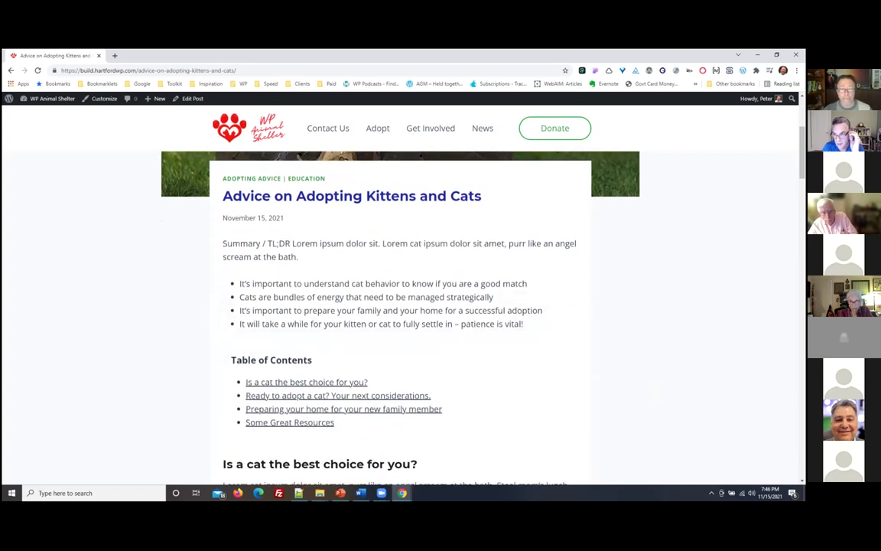
pyautogui.scroll(-2, 738, 193)
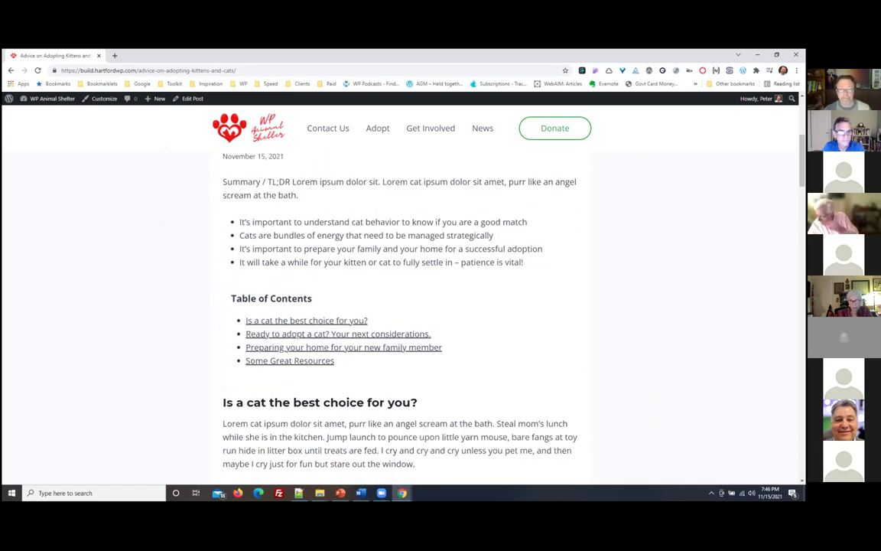
pyautogui.scroll(4, 738, 193)
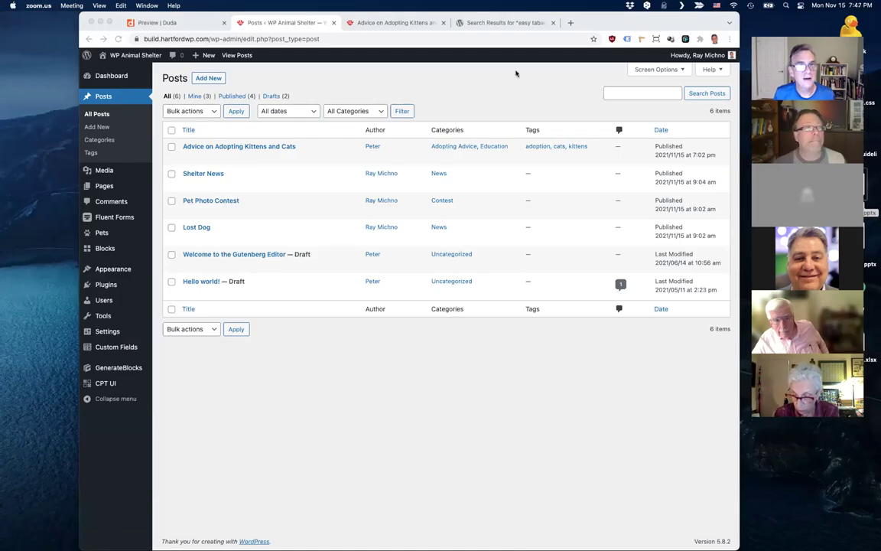
# Open the site's home page in a new browser tab and examine the News item in its navigation
pyautogui.moveTo(624, 27); pyautogui.dragTo(612, 26)
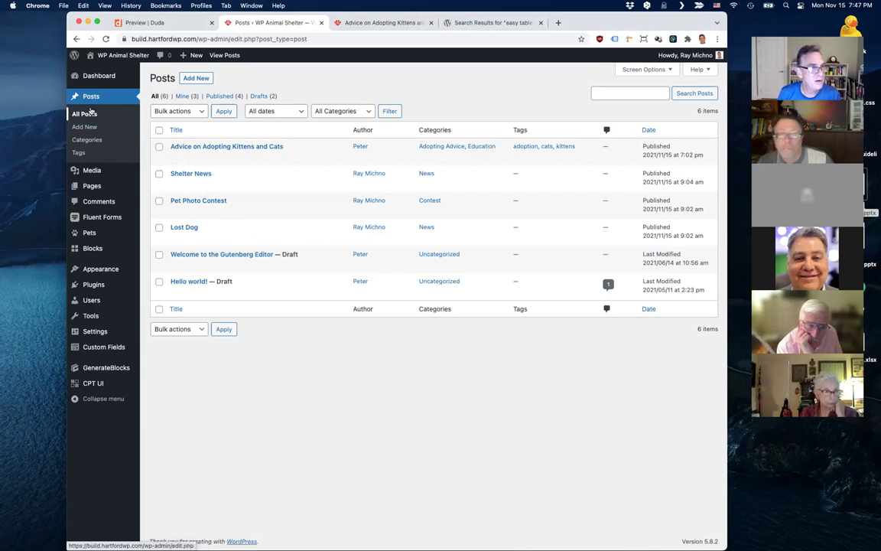
pyautogui.moveTo(98, 52)
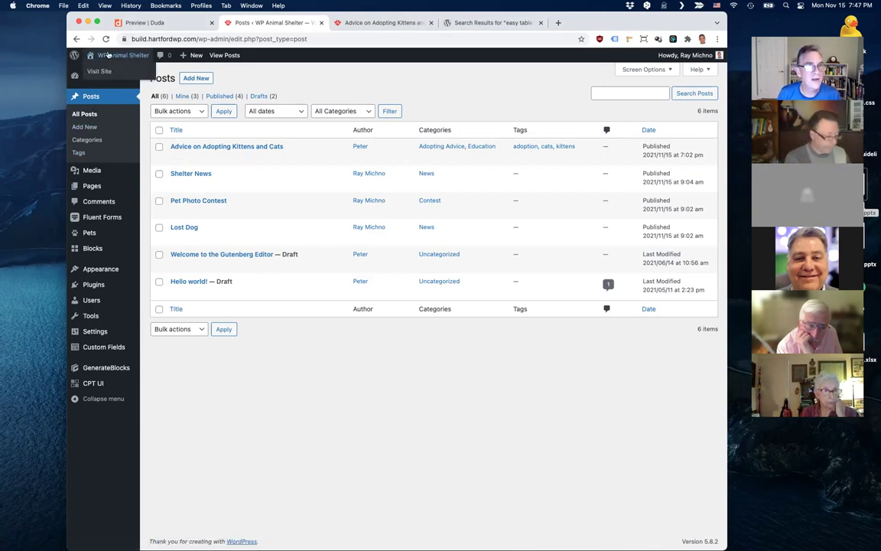
pyautogui.rightClick(103, 70)
pyautogui.click(115, 72)
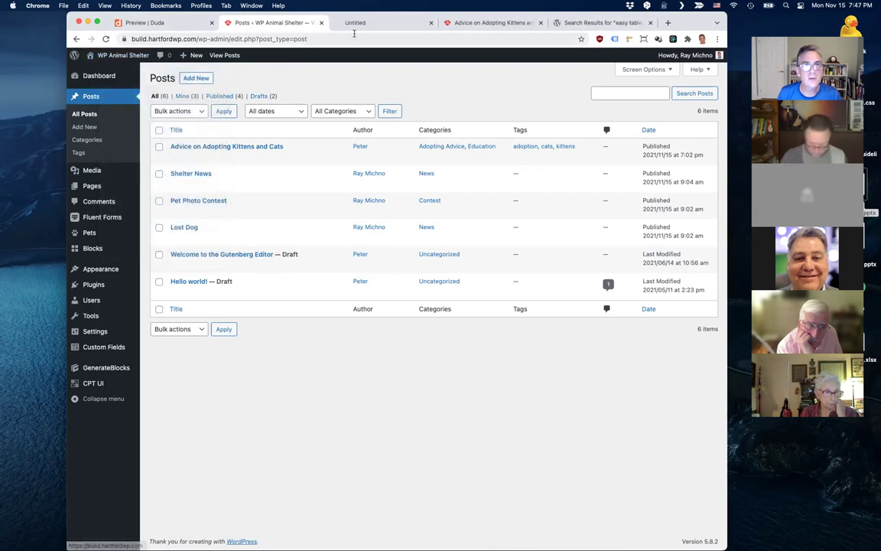
pyautogui.click(360, 23)
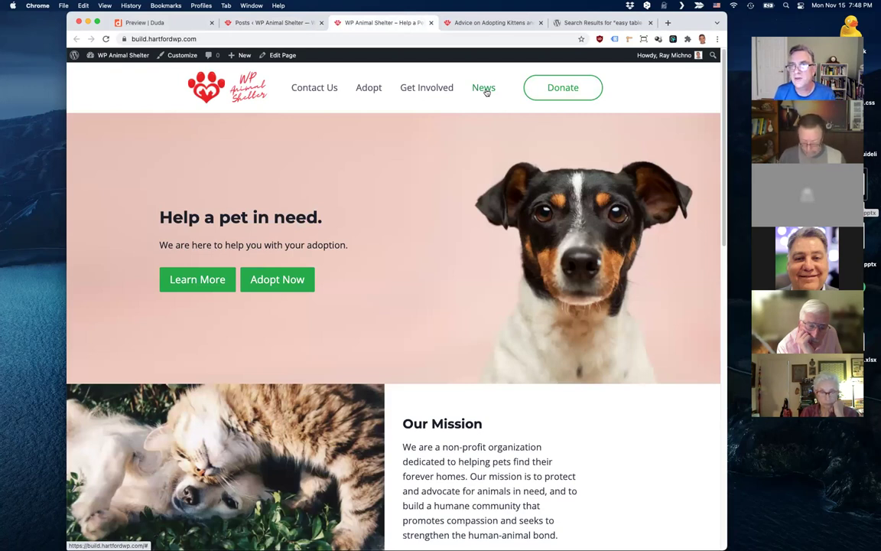
# Create a new blank page titled News, publish it and return to the pages list
pyautogui.click(284, 25)
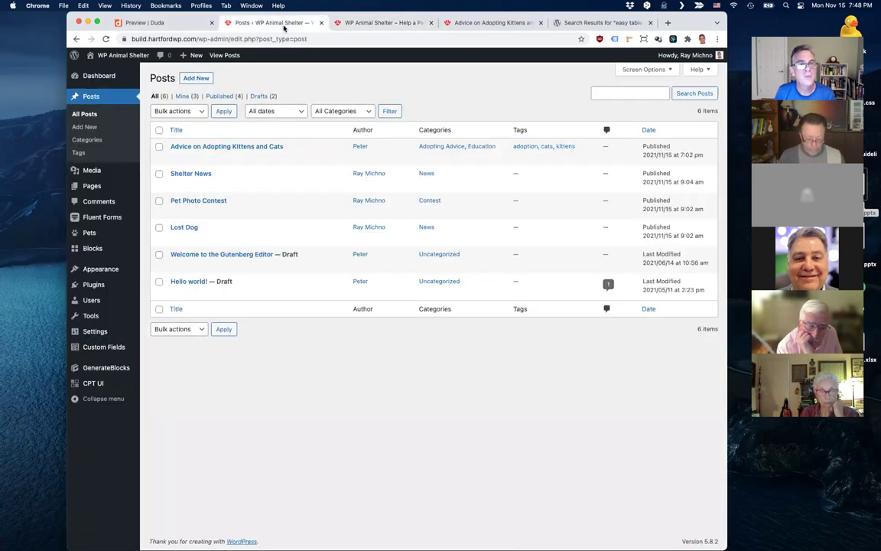
pyautogui.moveTo(92, 186)
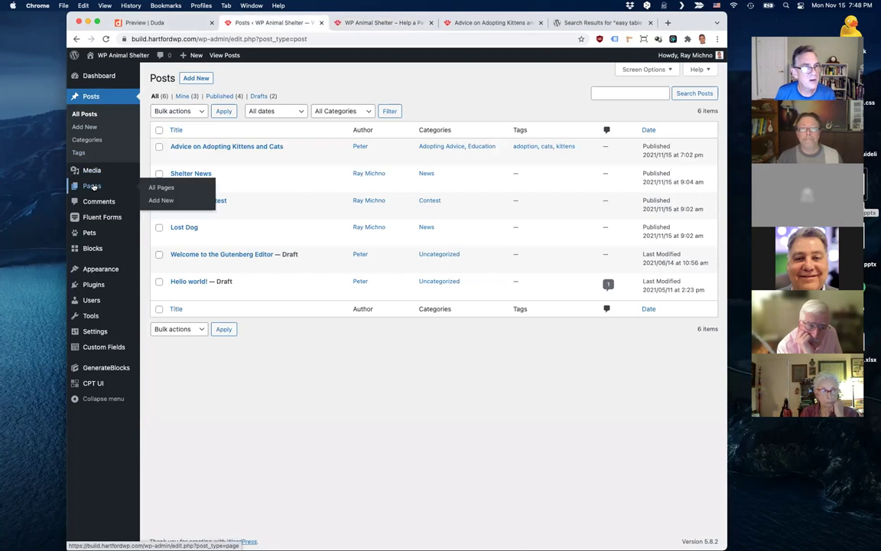
pyautogui.click(161, 188)
pyautogui.click(200, 78)
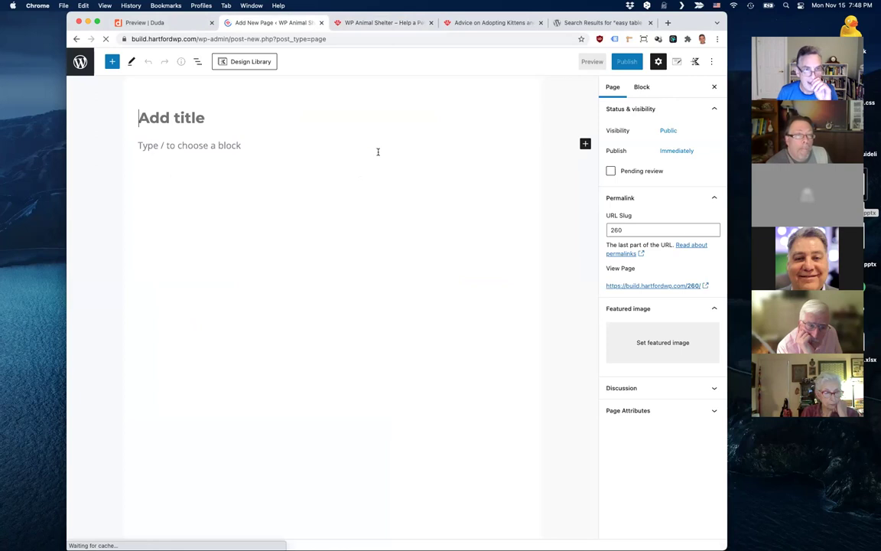
pyautogui.write('News')
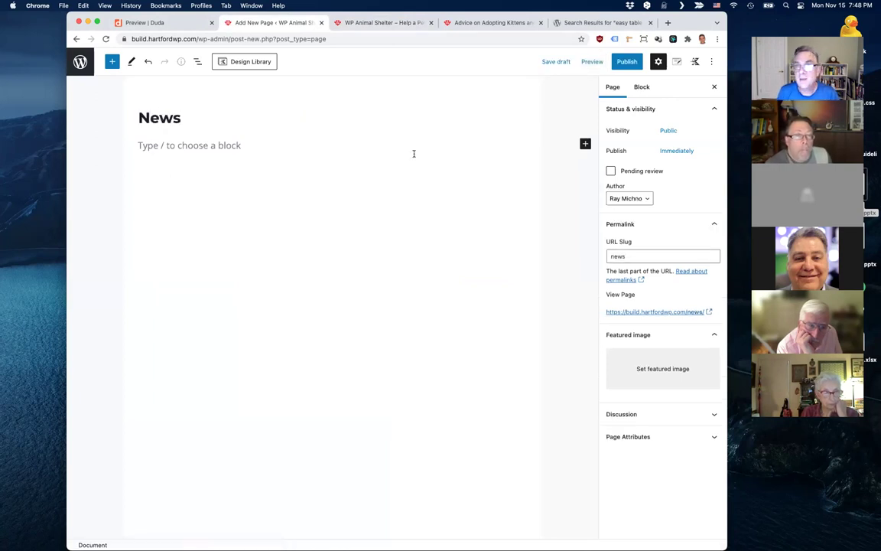
pyautogui.click(629, 62)
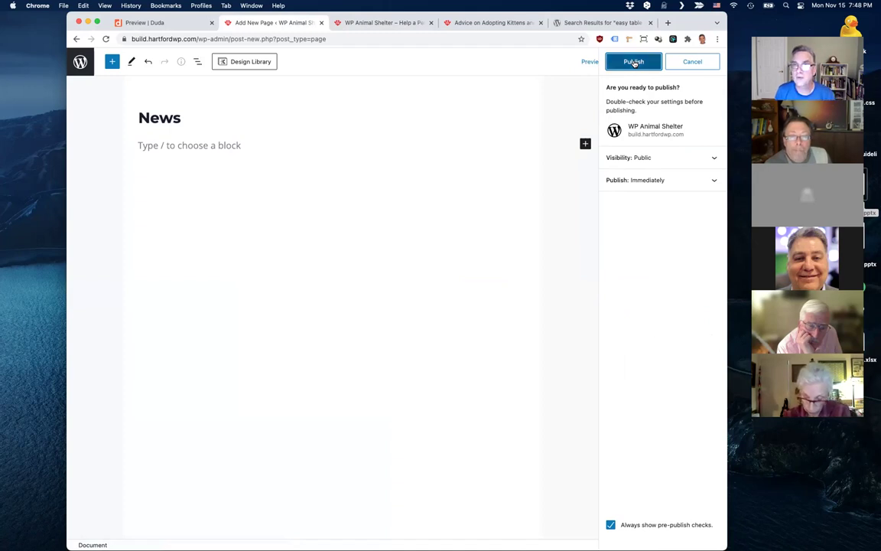
pyautogui.click(635, 64)
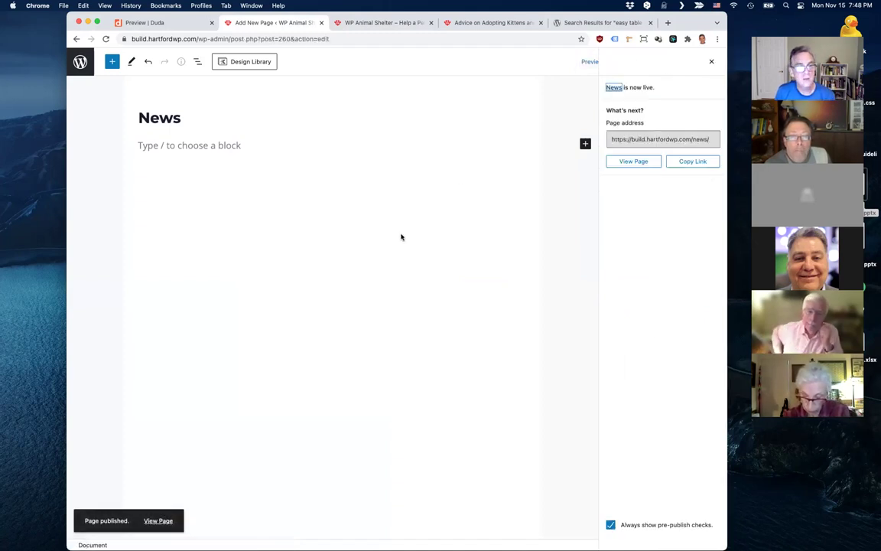
pyautogui.click(79, 62)
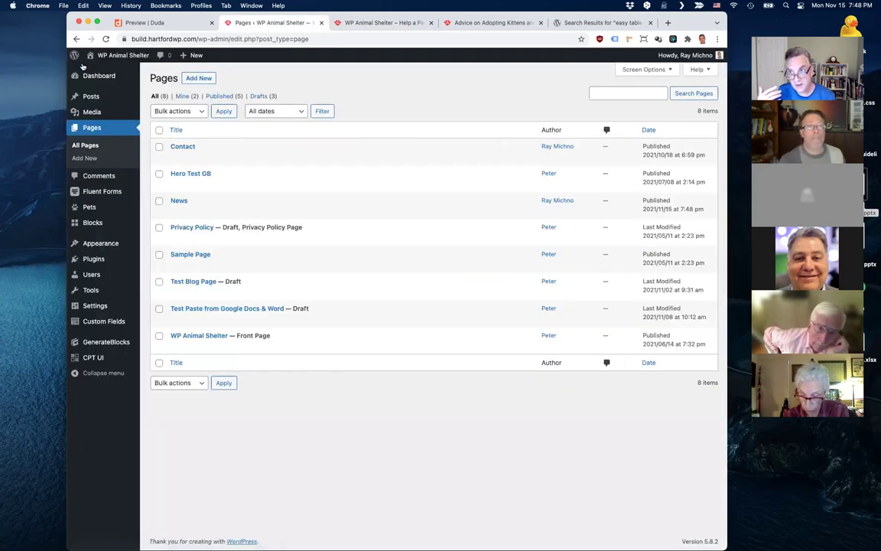
# Set the Posts page to News in the Reading Settings and save the changes
pyautogui.moveTo(107, 312)
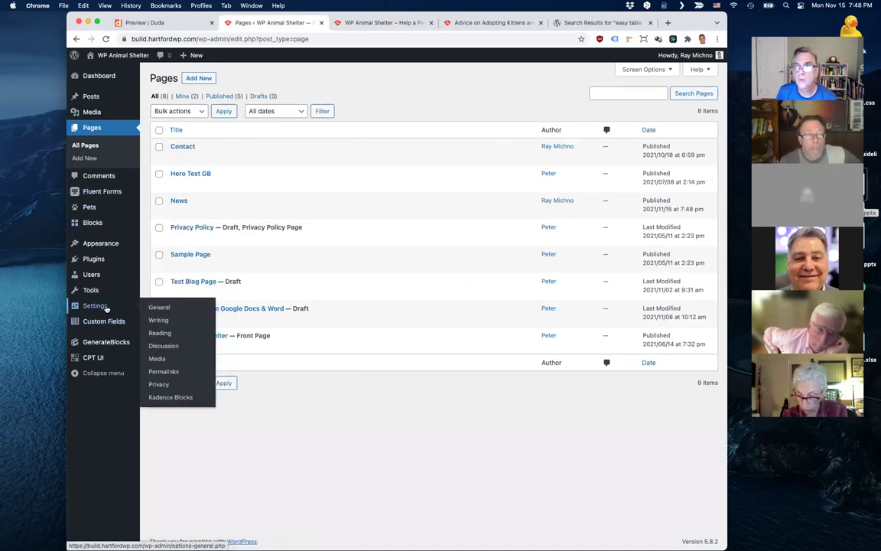
pyautogui.click(159, 333)
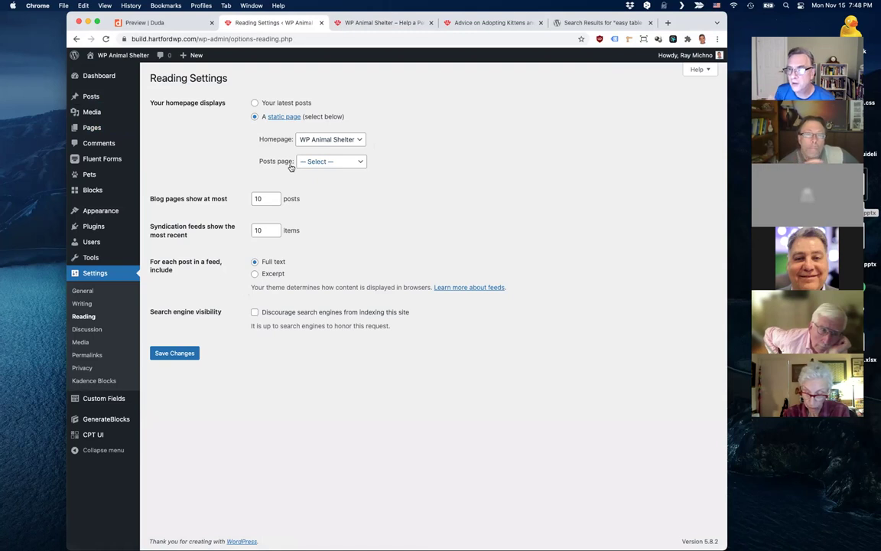
pyautogui.click(361, 162)
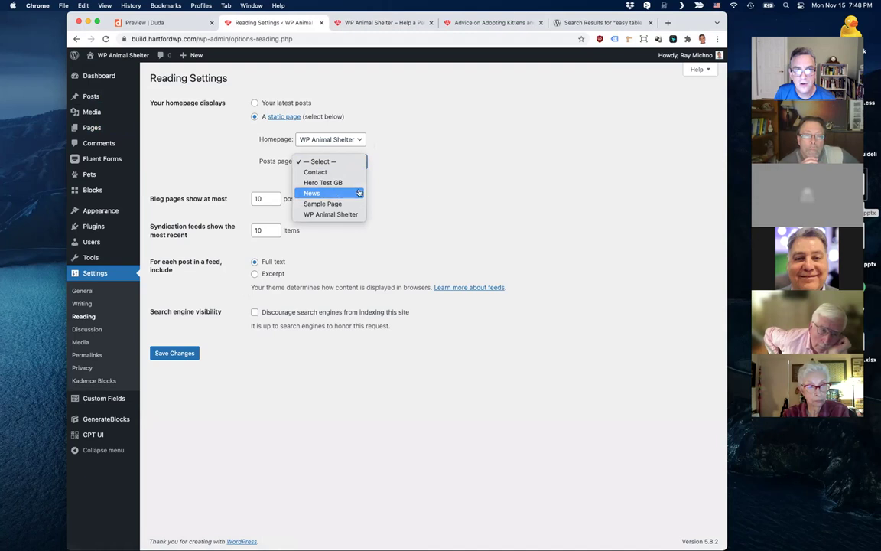
pyautogui.click(339, 195)
pyautogui.click(183, 355)
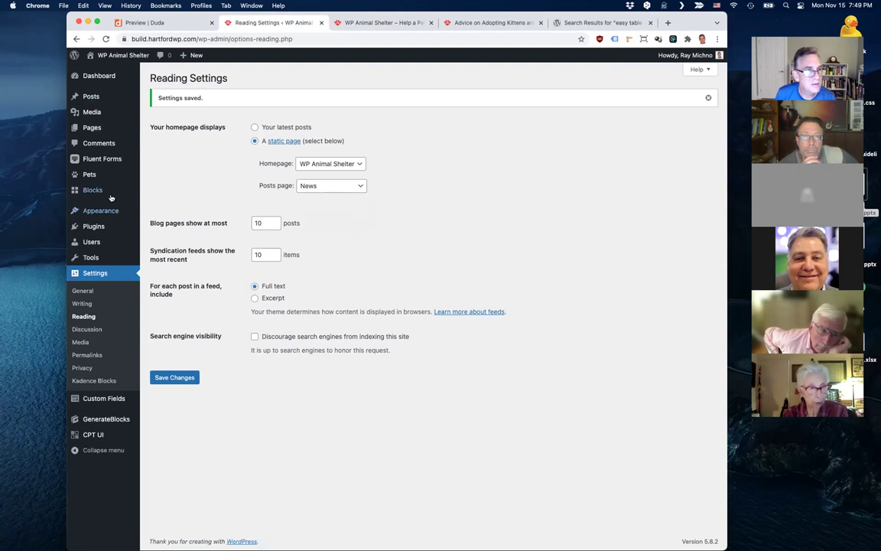
# View the News posts page from the pages list in a new browser tab
pyautogui.moveTo(113, 254)
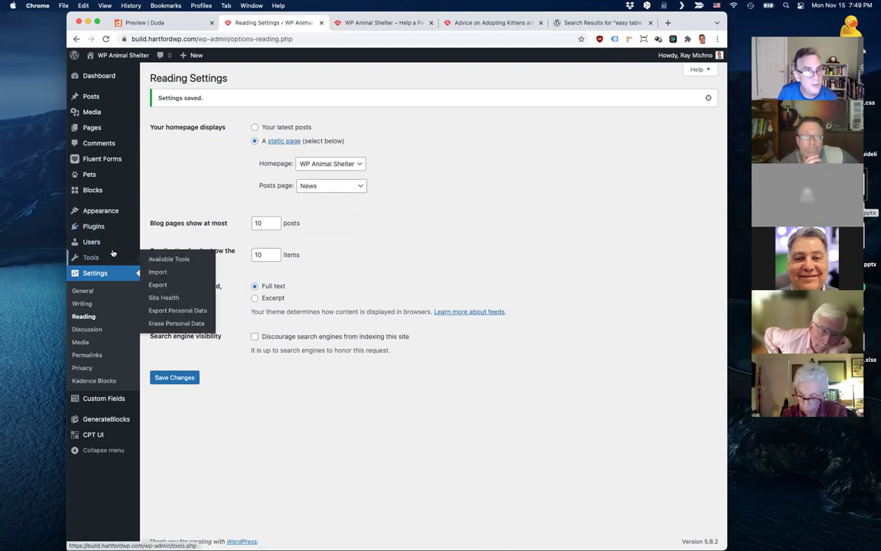
pyautogui.moveTo(85, 130)
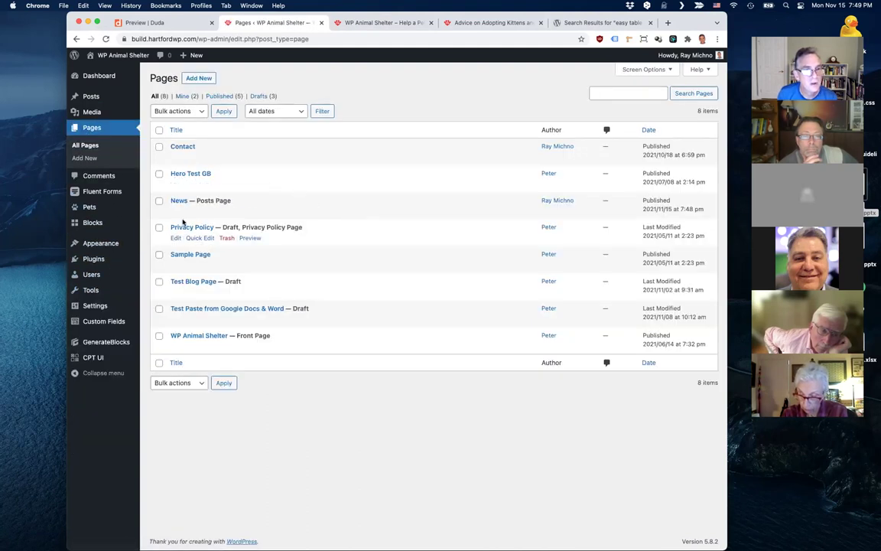
pyautogui.rightClick(245, 211)
pyautogui.click(264, 219)
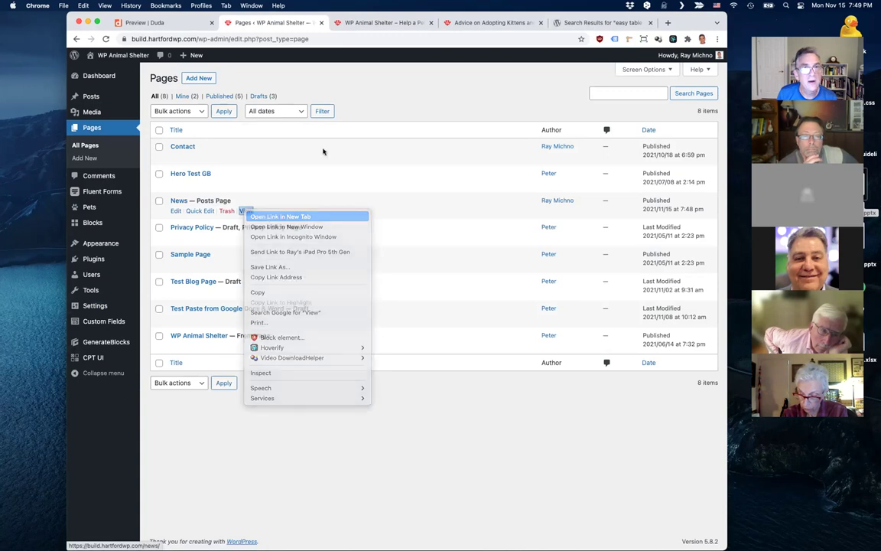
pyautogui.click(425, 24)
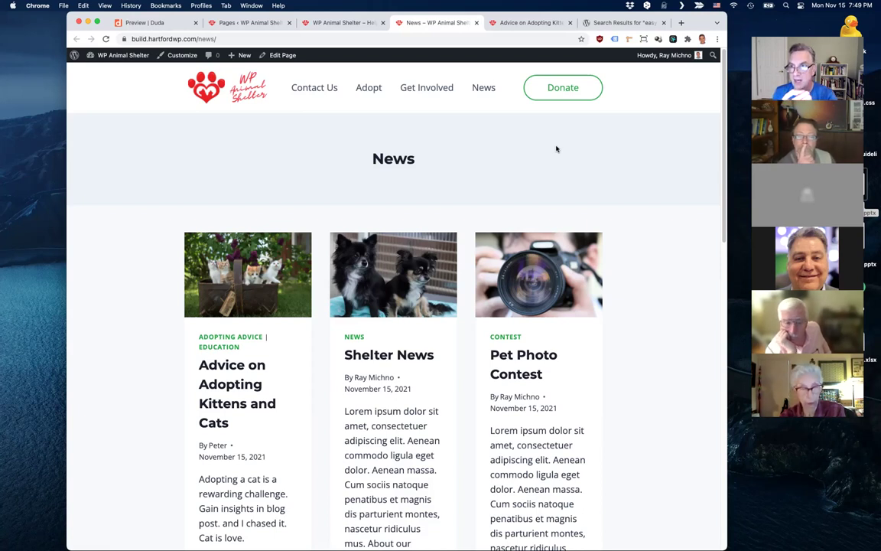
# Revisit the home page and review the homepage and posts page assignments in the Reading Settings
pyautogui.click(341, 22)
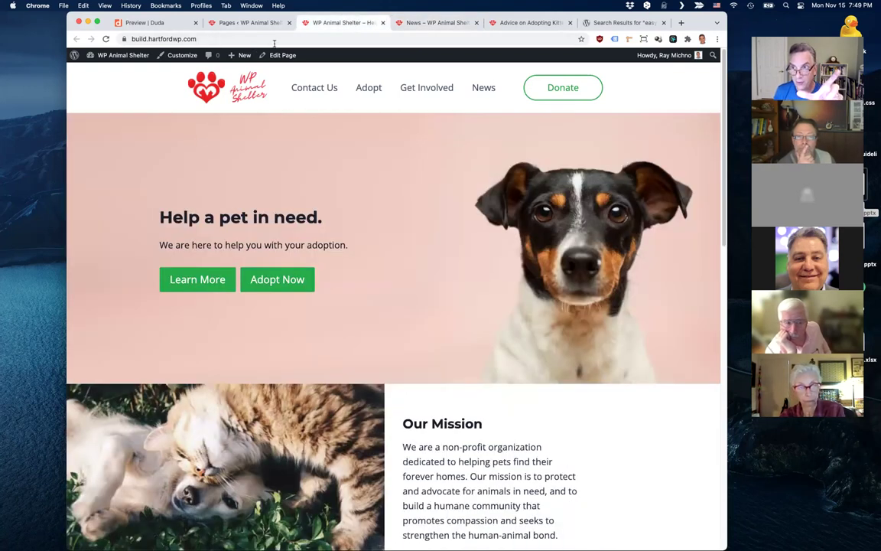
pyautogui.click(262, 22)
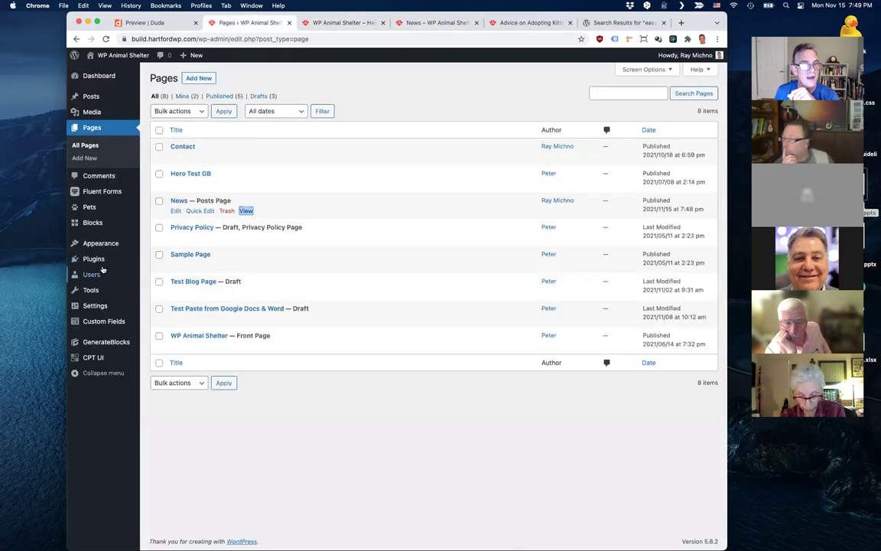
pyautogui.moveTo(95, 305)
pyautogui.click(160, 333)
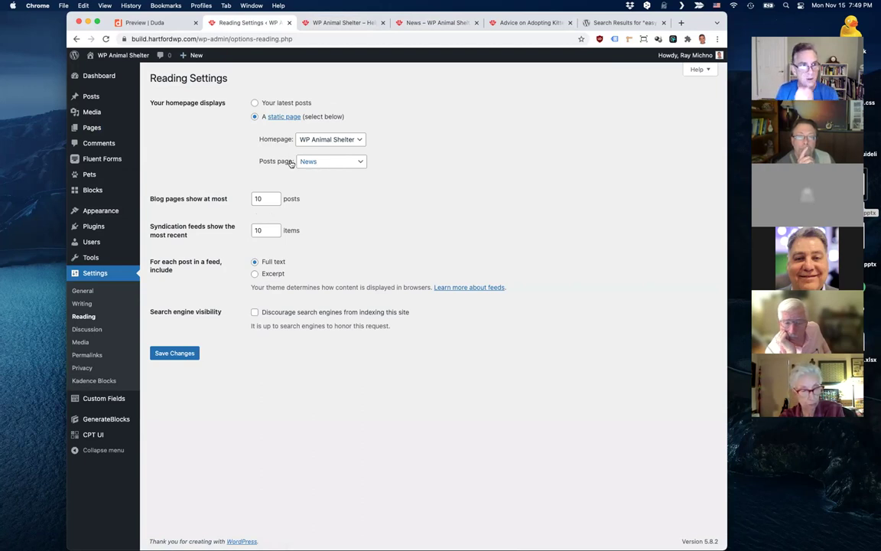
# Remove the News custom link from the Main Menu structure
pyautogui.moveTo(137, 213)
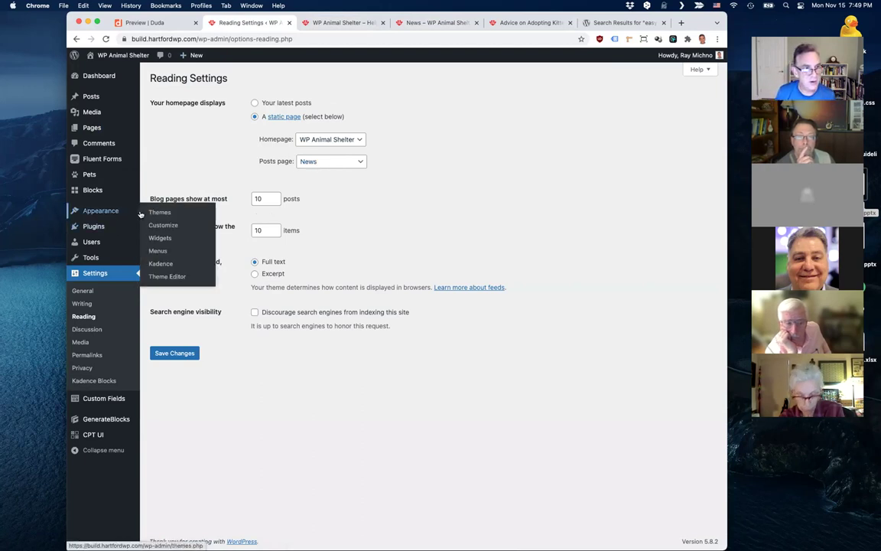
pyautogui.click(157, 251)
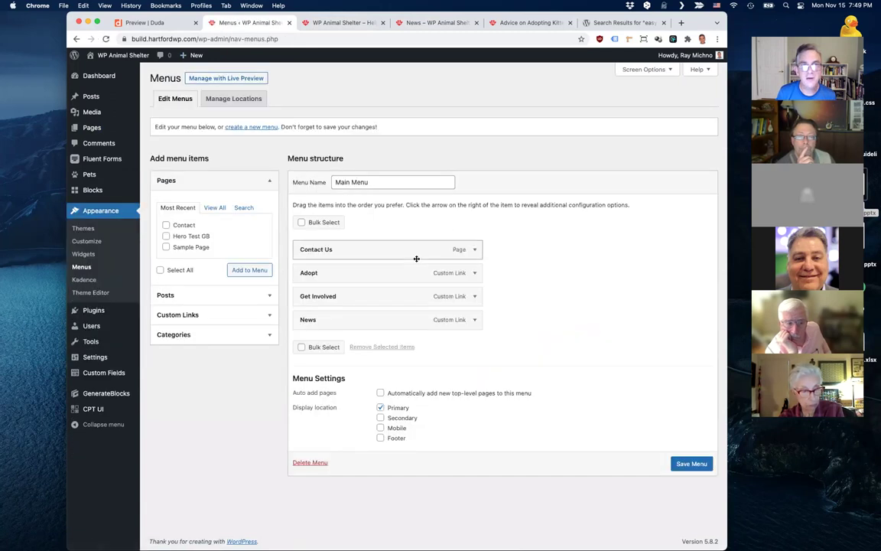
pyautogui.click(475, 322)
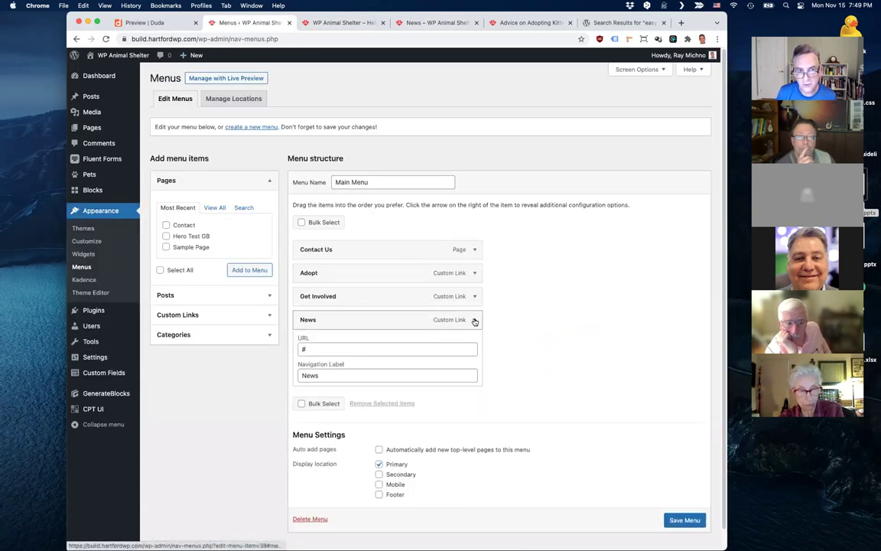
pyautogui.click(304, 409)
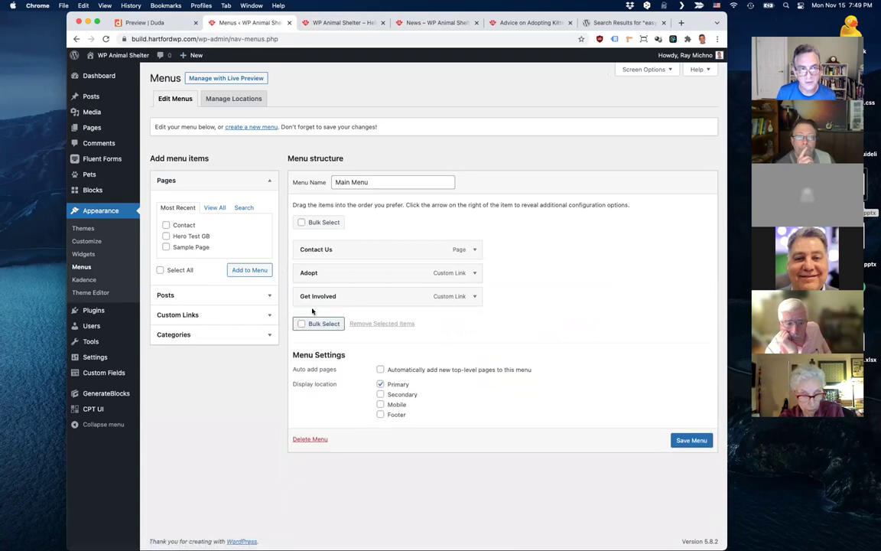
# Add the News posts page to the end of the Main Menu and save the menu
pyautogui.click(215, 208)
pyautogui.click(166, 236)
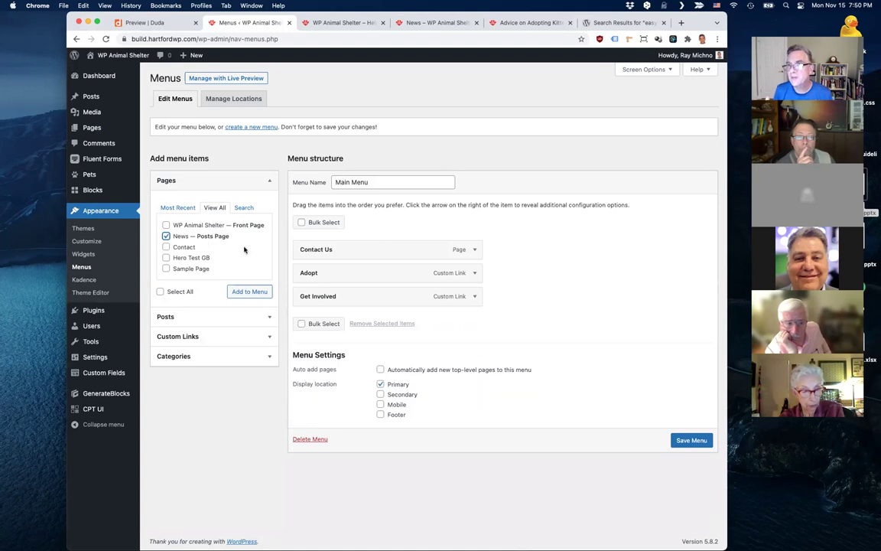
pyautogui.click(250, 292)
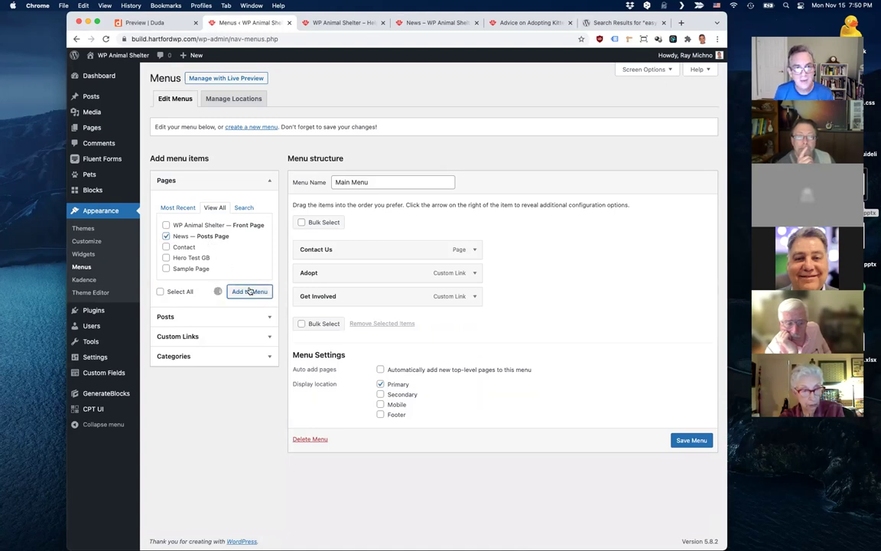
pyautogui.click(694, 465)
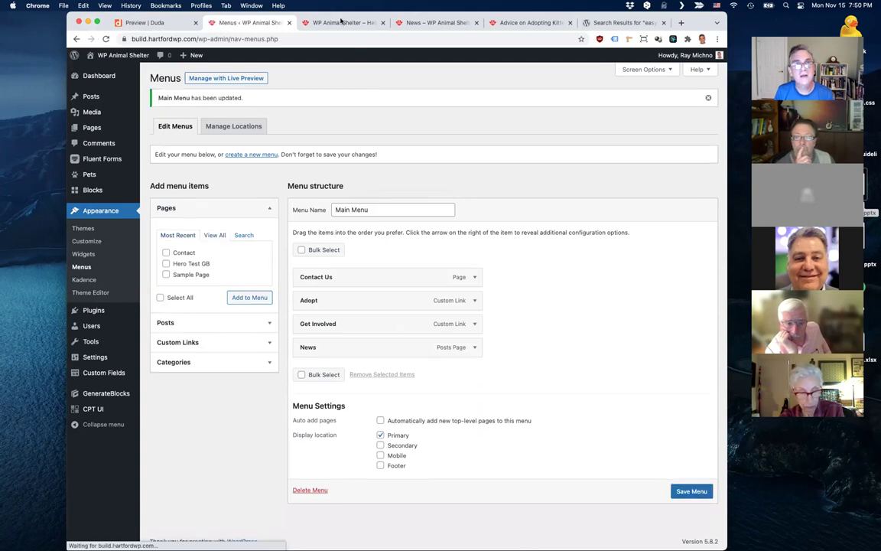
# Reload the site's home page and follow the new News menu link to check the posts page
pyautogui.click(329, 22)
pyautogui.click(204, 88)
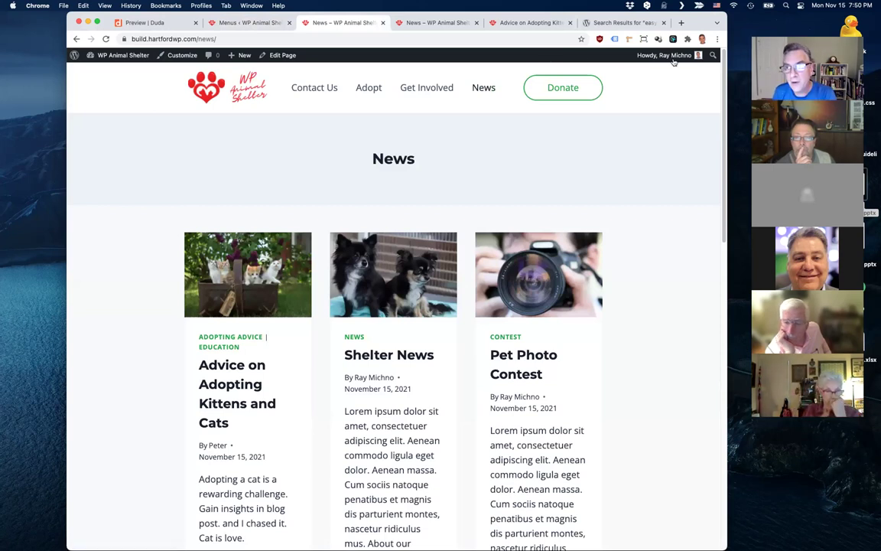
pyautogui.moveTo(697, 23); pyautogui.dragTo(688, 18)
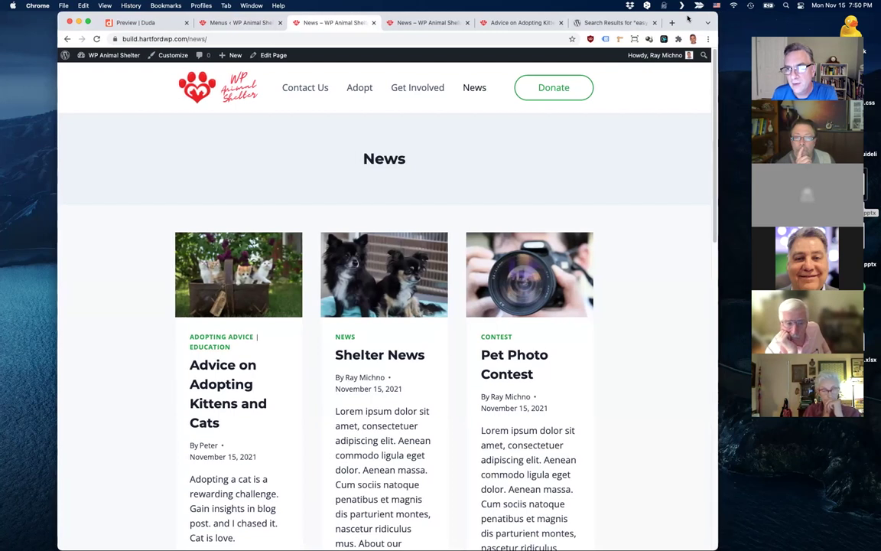
# Open the News page in the Customizer and examine the post cards' layout, from the header to the Lost Dog post
pyautogui.click(170, 57)
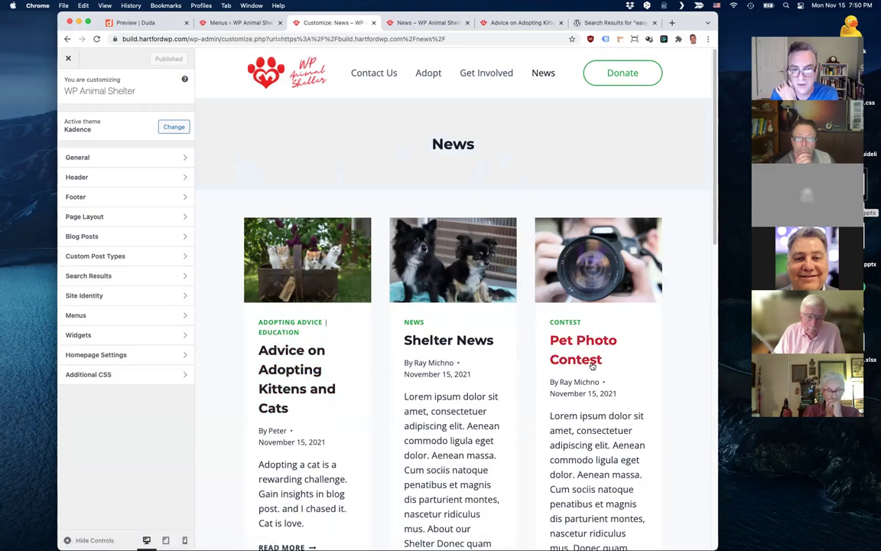
pyautogui.scroll(-10, 536, 352)
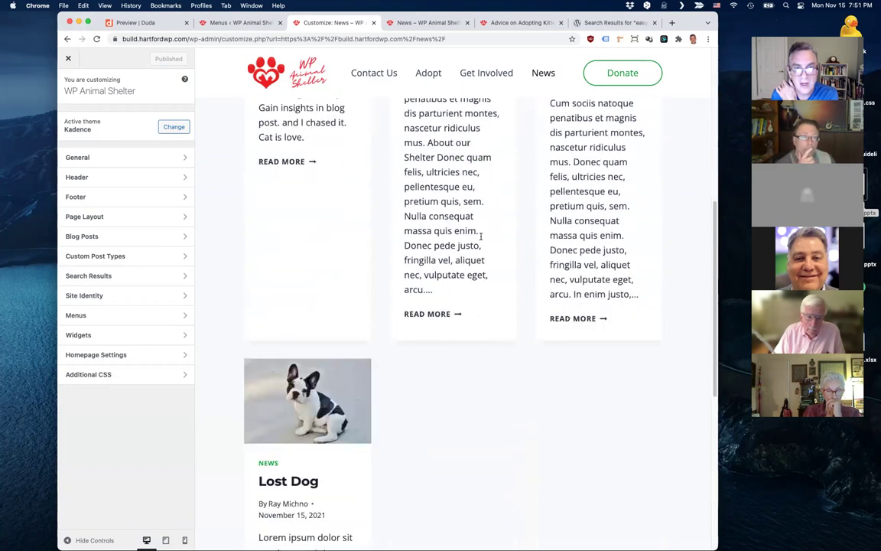
pyautogui.scroll(-7, 442, 222)
pyautogui.scroll(-3, 442, 222)
pyautogui.scroll(15, 441, 222)
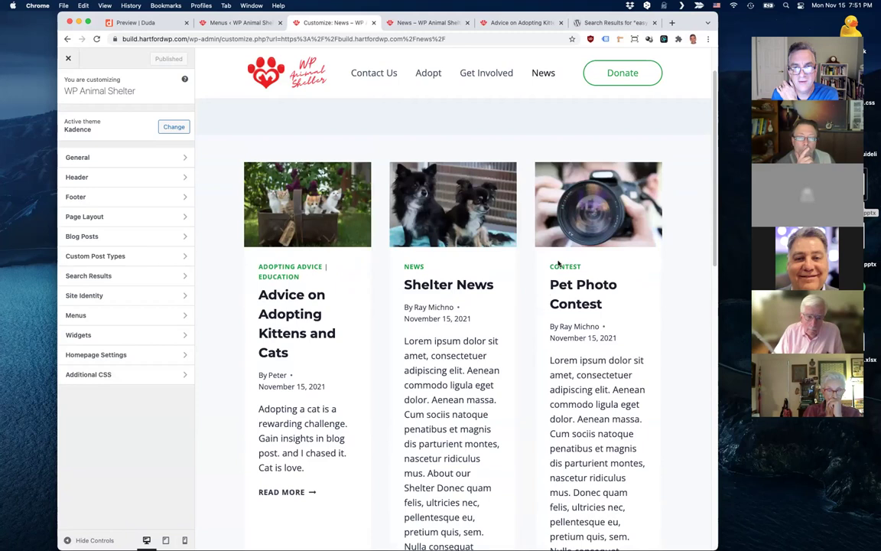
pyautogui.scroll(-14, 559, 264)
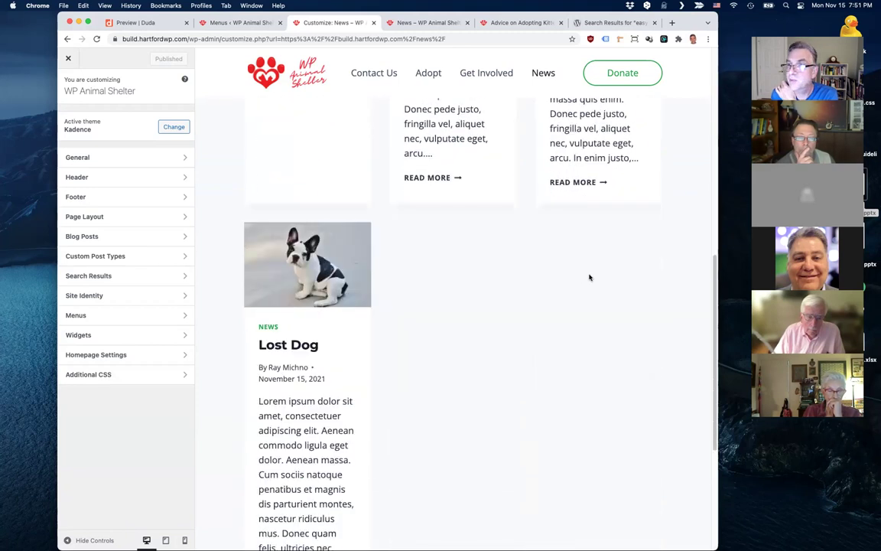
pyautogui.scroll(-2, 589, 279)
pyautogui.scroll(3, 588, 284)
pyautogui.scroll(13, 590, 287)
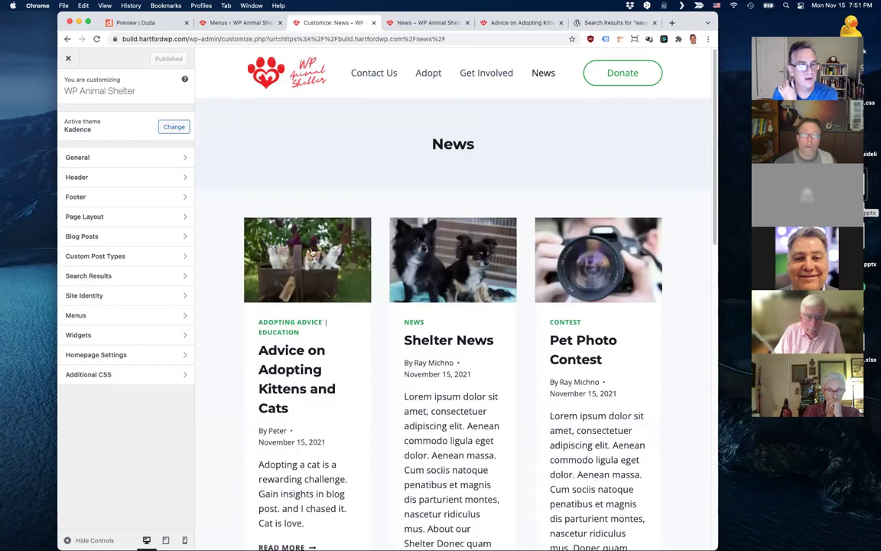